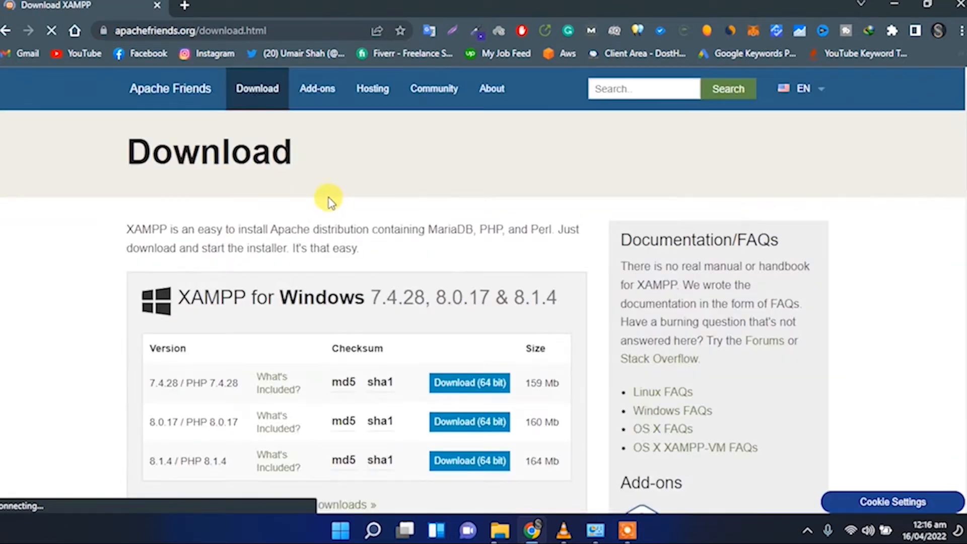
Request the 64-bit Windows download of XAMPP 8.1.4 / PHP 8.1.4 from the Apache Friends download page.
scroll(418, 306, down, 5)
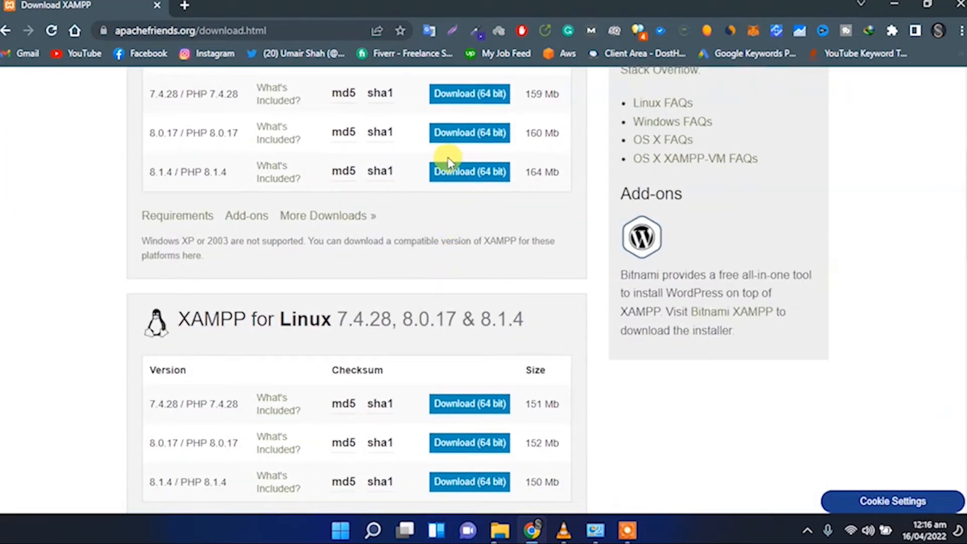
scroll(449, 157, up, 3)
scroll(456, 341, down, 4)
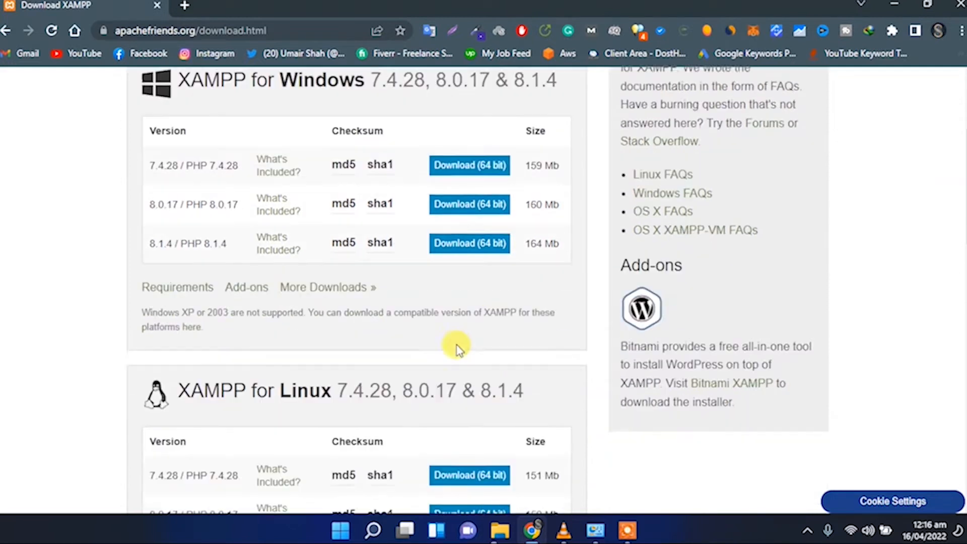
scroll(272, 301, down, 5)
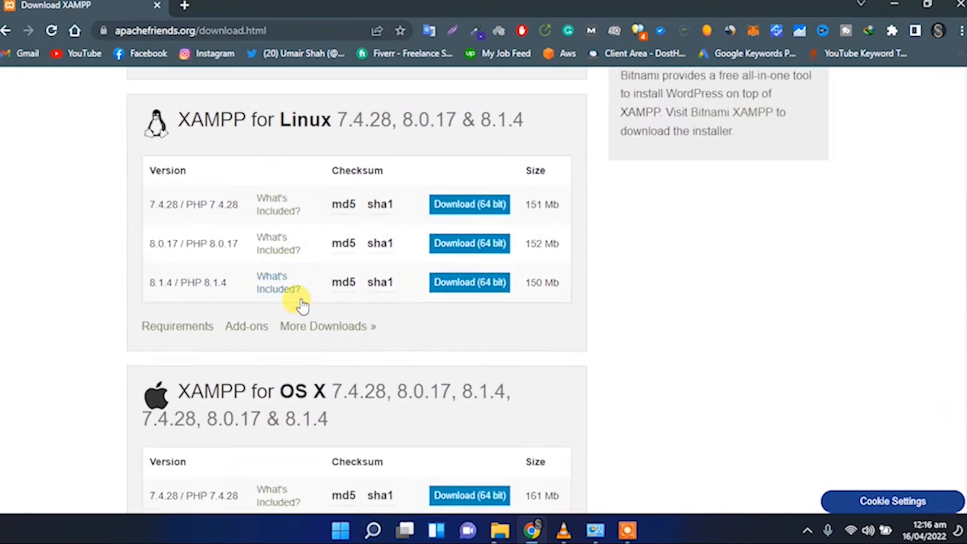
scroll(383, 258, down, 3)
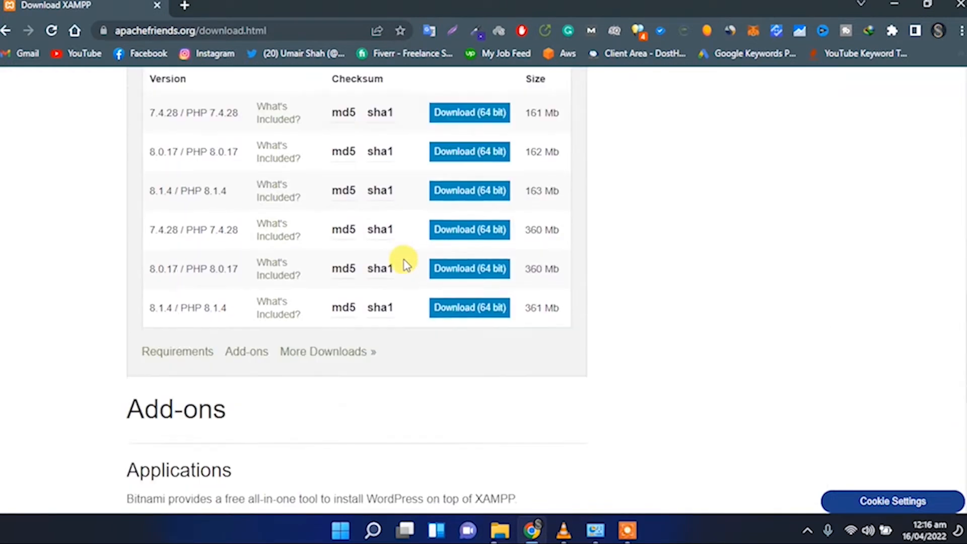
scroll(401, 261, up, 7)
scroll(405, 262, up, 2)
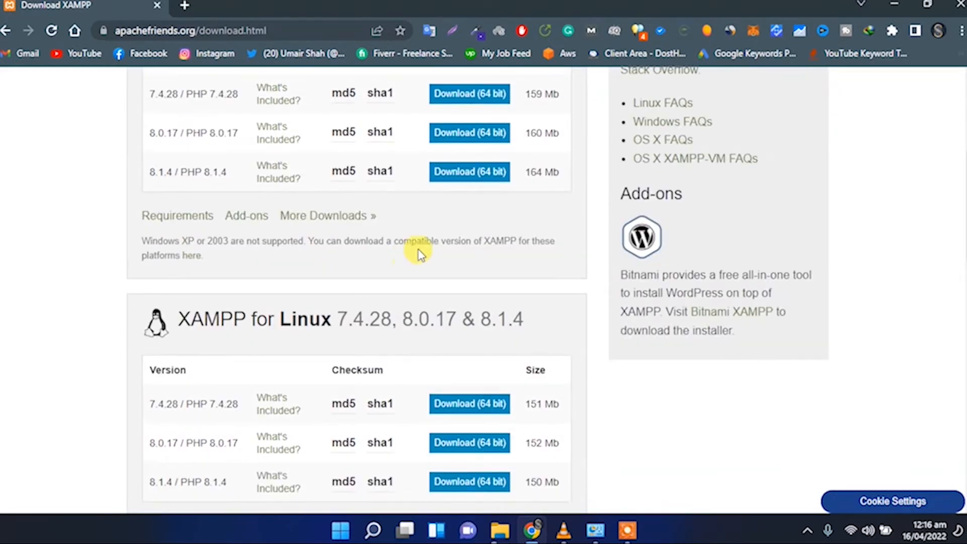
scroll(450, 204, up, 2)
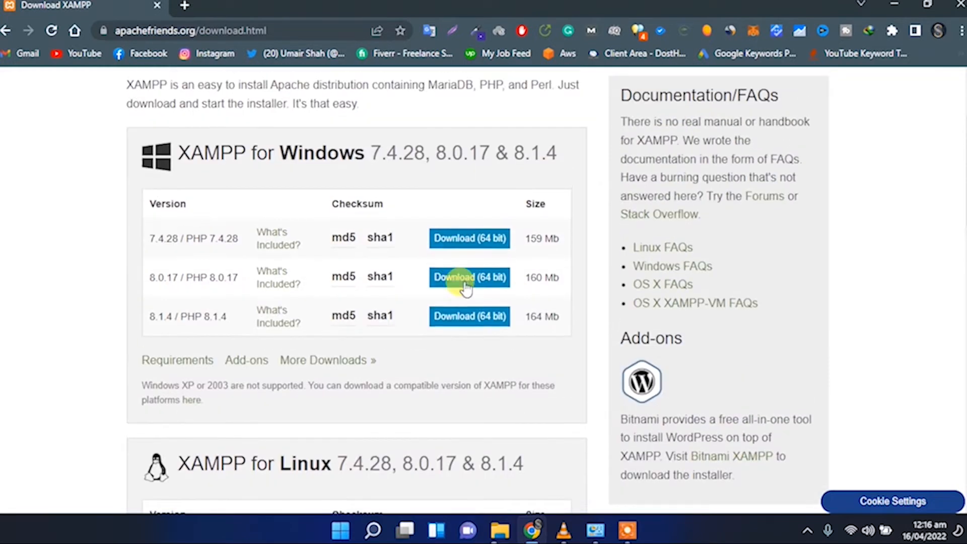
click(466, 321)
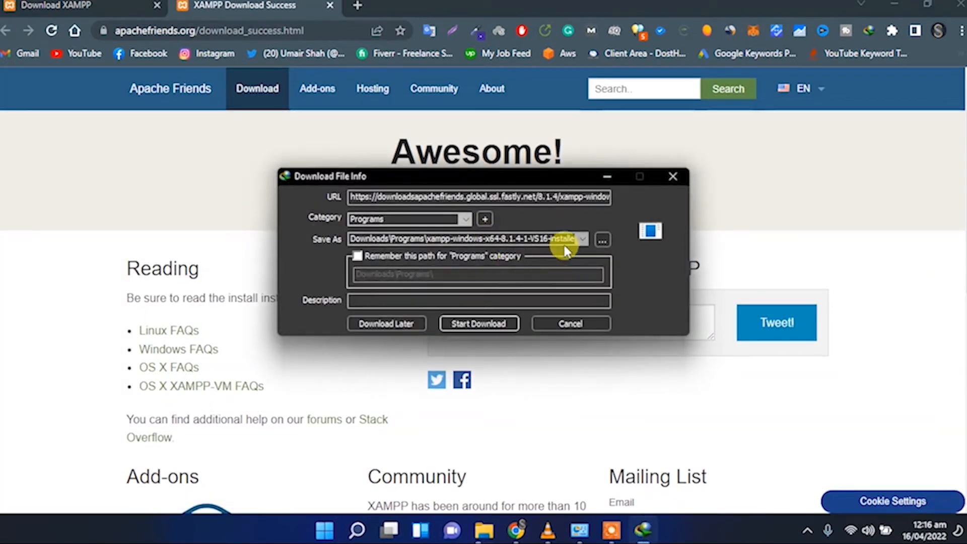
Save the XAMPP installer to D:\Software\Xamp, remember that path for the Programs category, and start the download.
click(603, 240)
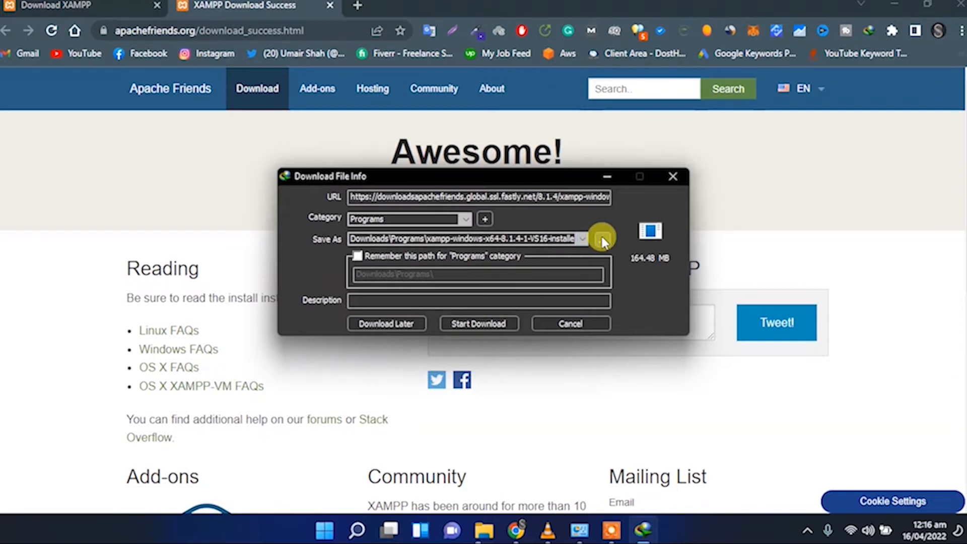
click(362, 309)
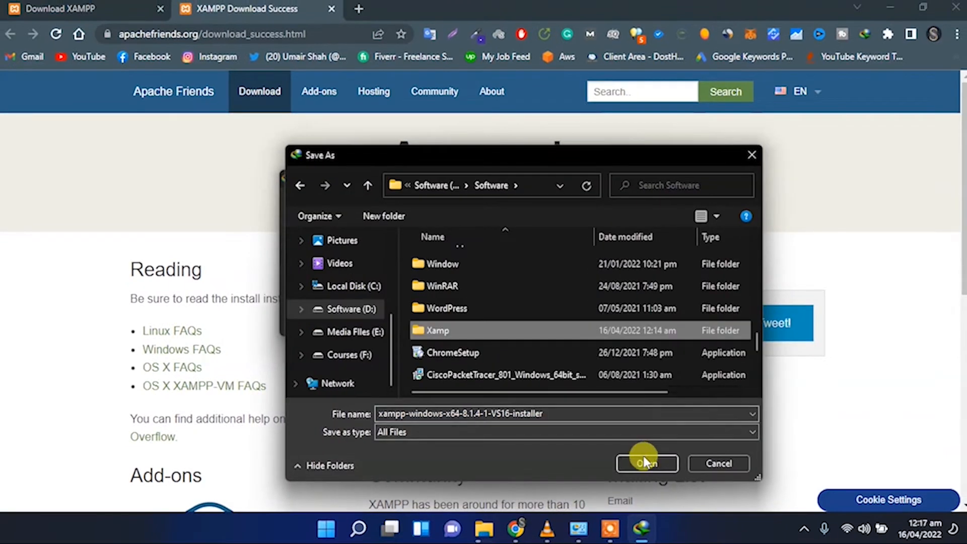
click(646, 461)
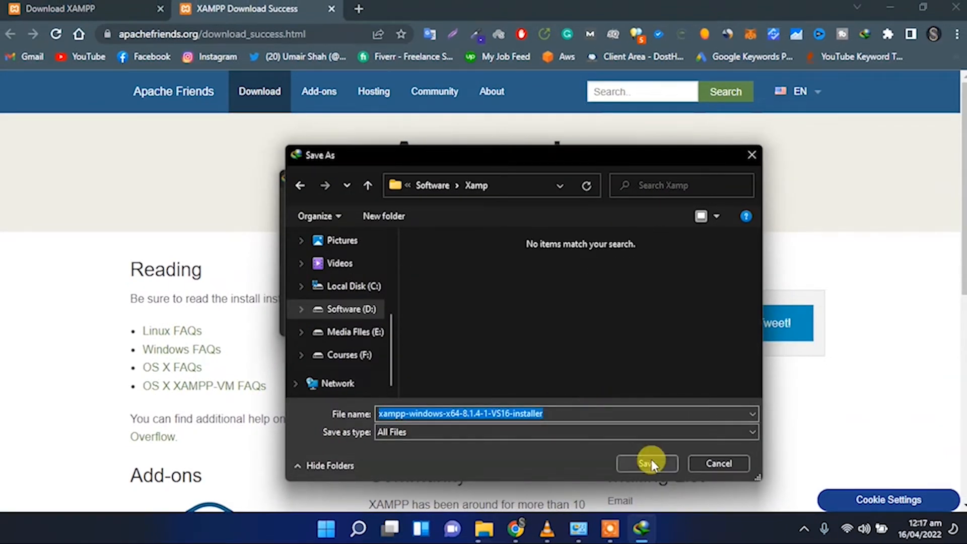
click(648, 467)
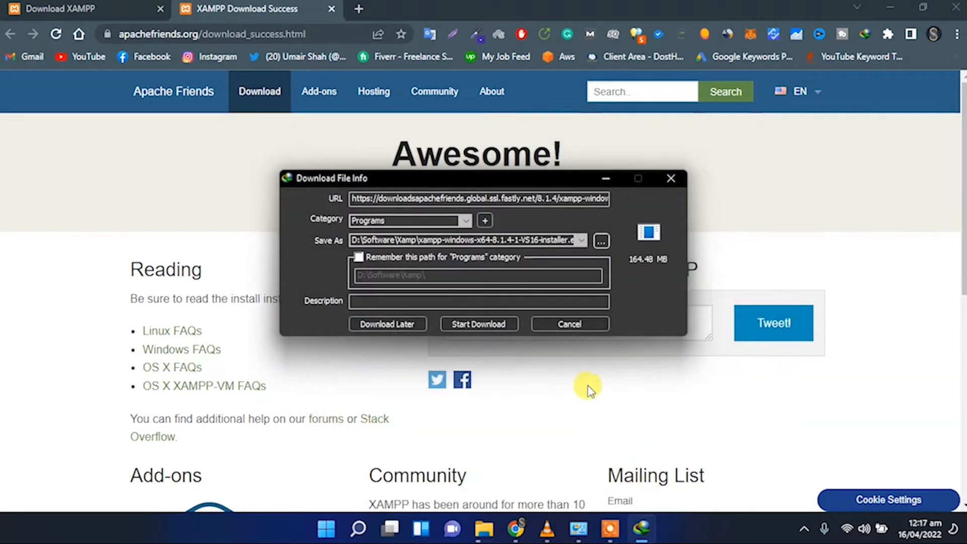
click(370, 262)
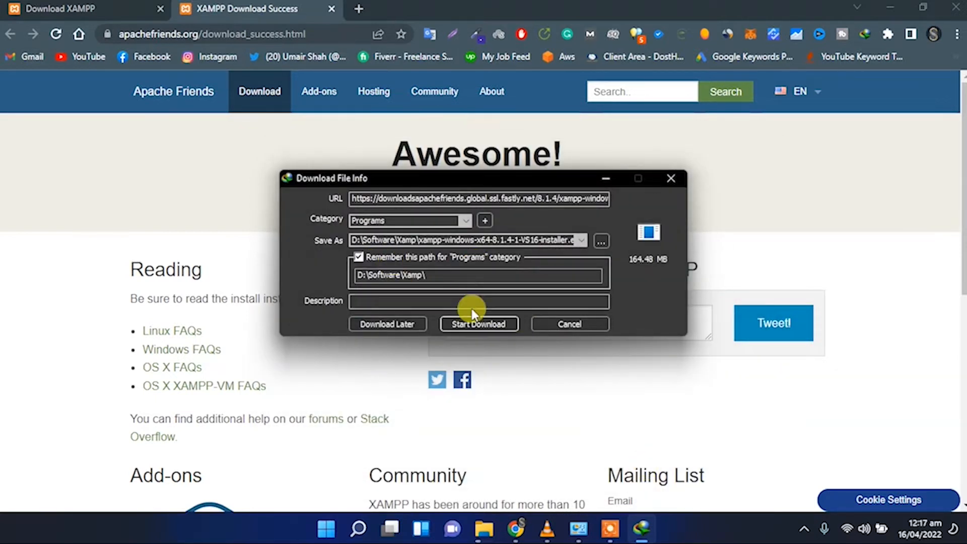
click(480, 323)
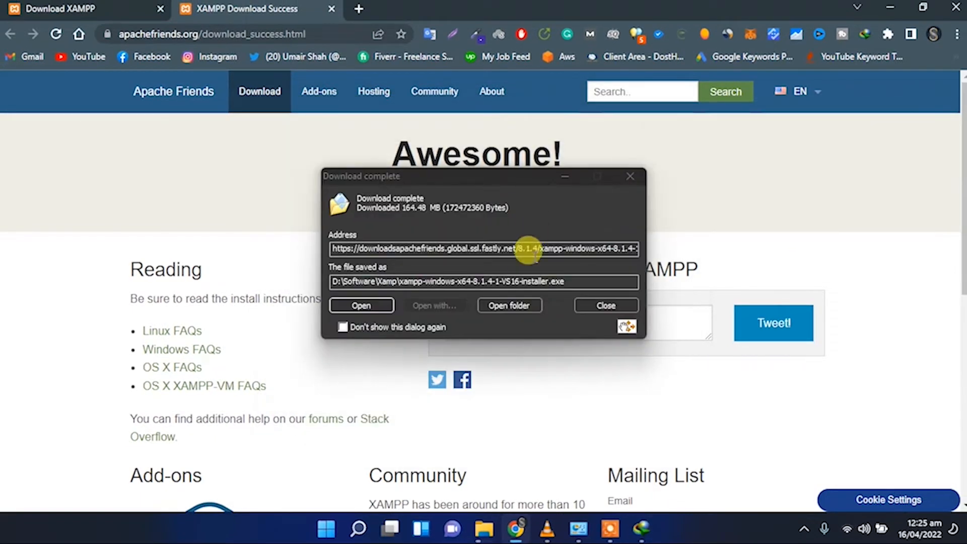
Run the downloaded XAMPP installer from its folder and continue setup with all components selected.
click(518, 307)
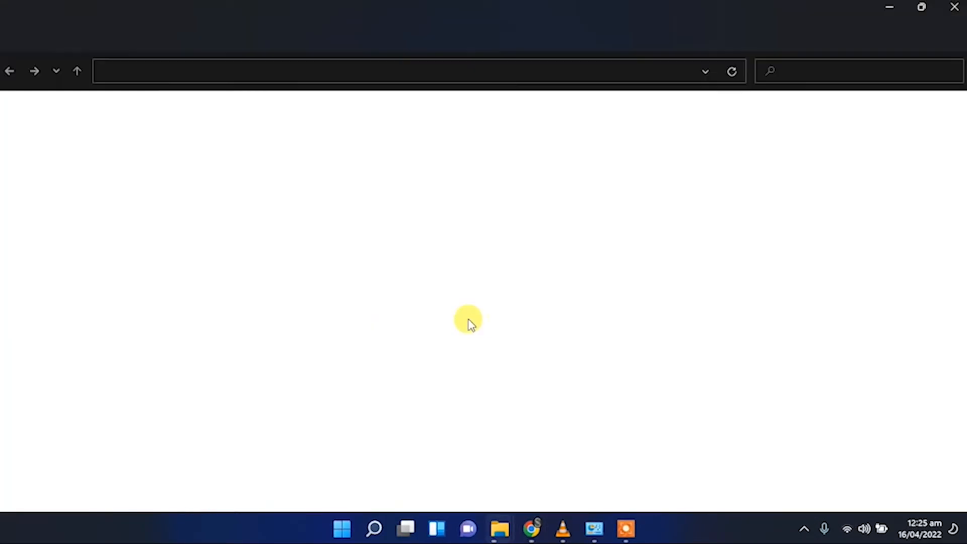
double_click(252, 164)
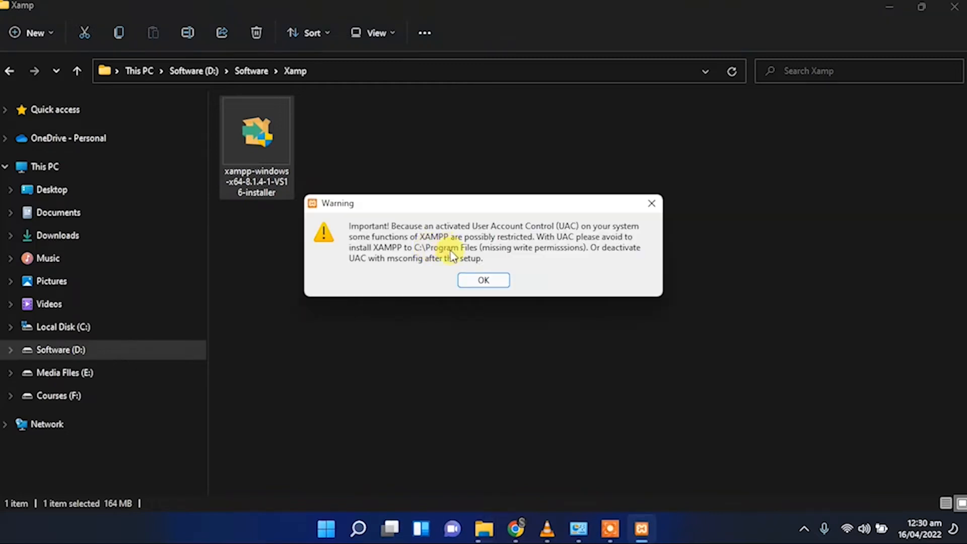
click(481, 281)
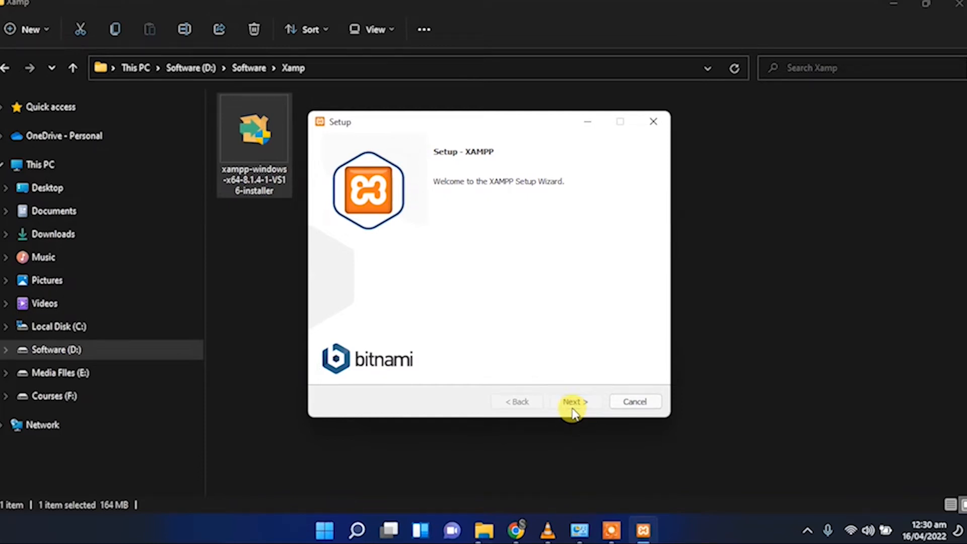
click(572, 403)
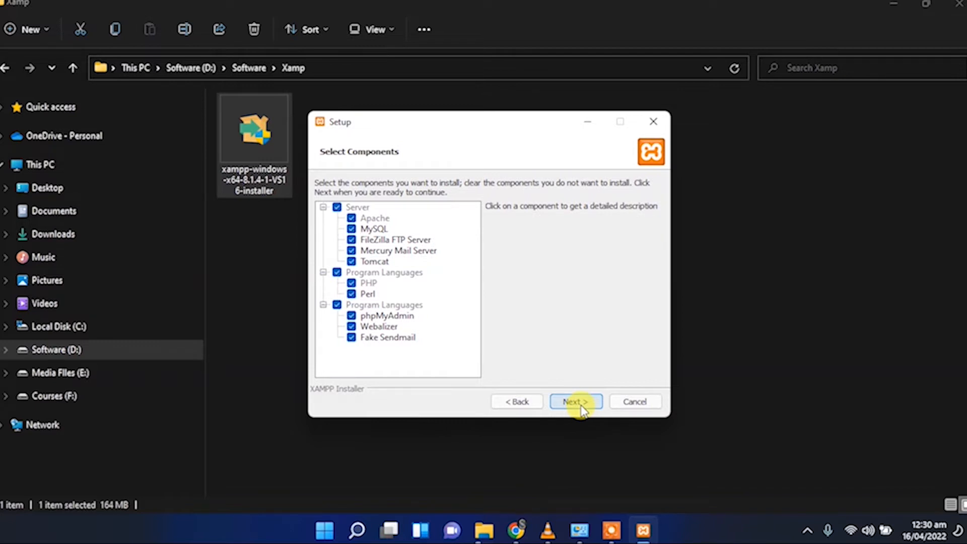
click(576, 403)
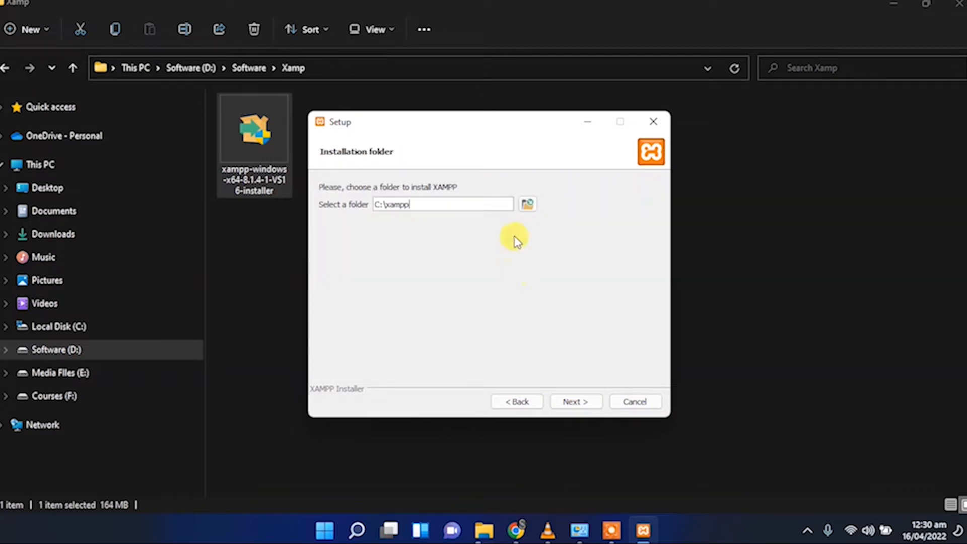
Create a folder named "Xampp Control Panel" in Program_Files on drive D and choose it as the XAMPP installation folder.
click(527, 204)
scroll(527, 301, down, 2)
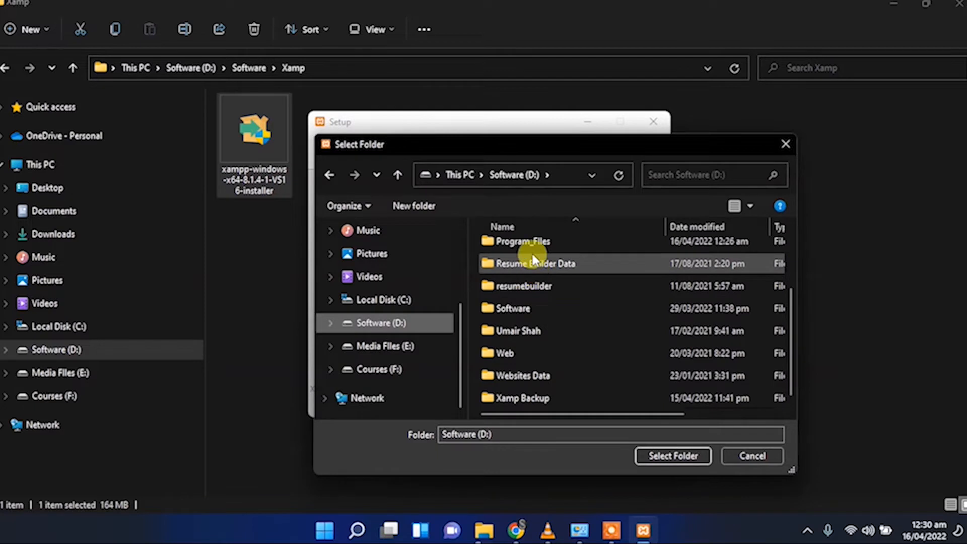
double_click(528, 241)
scroll(557, 277, down, 1)
scroll(509, 352, down, 2)
scroll(509, 352, up, 3)
click(417, 205)
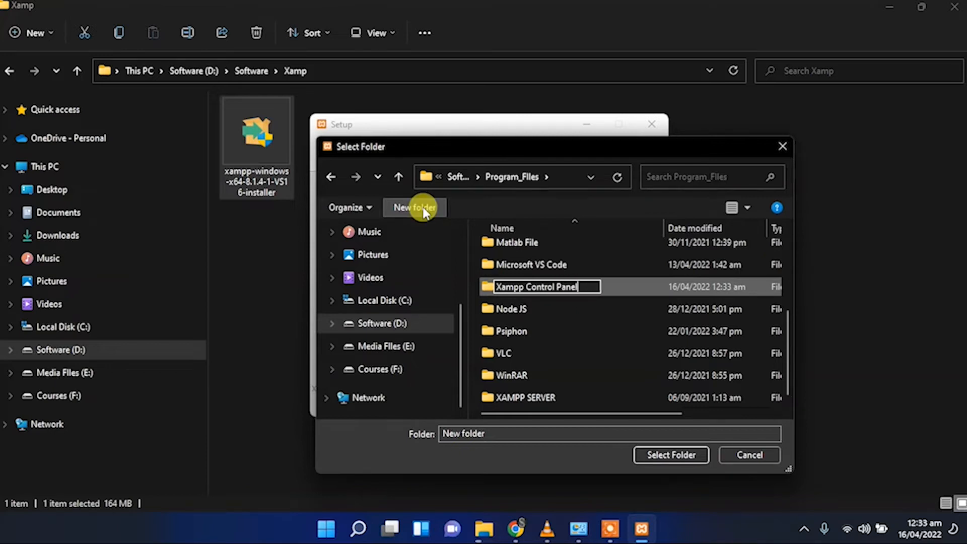
key(Return)
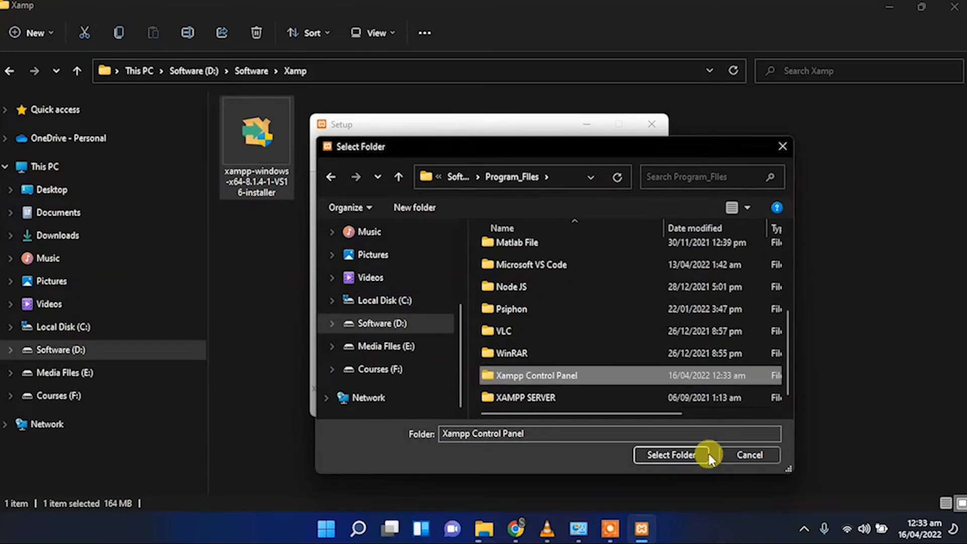
click(695, 456)
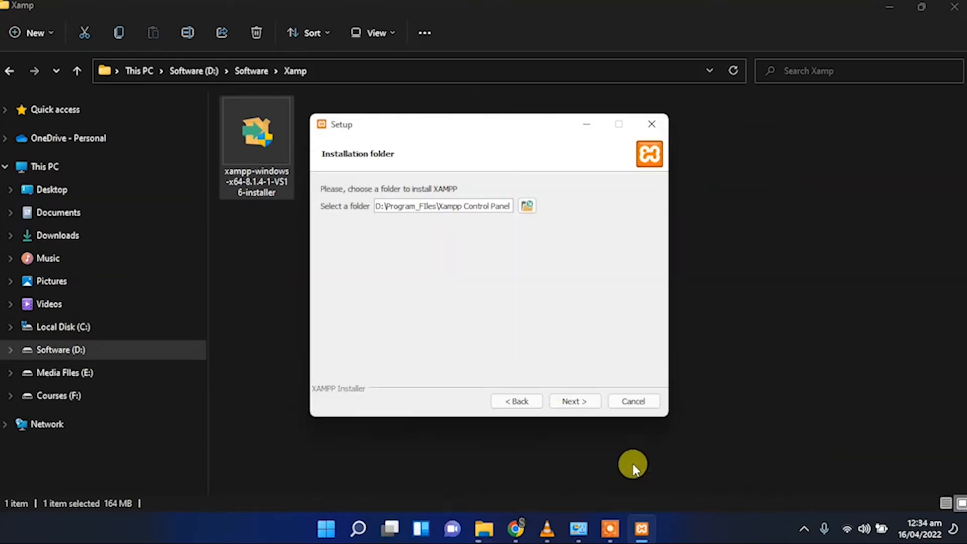
Install XAMPP with the remaining default setup options and finish the wizard without starting the Control Panel.
click(563, 401)
click(563, 401)
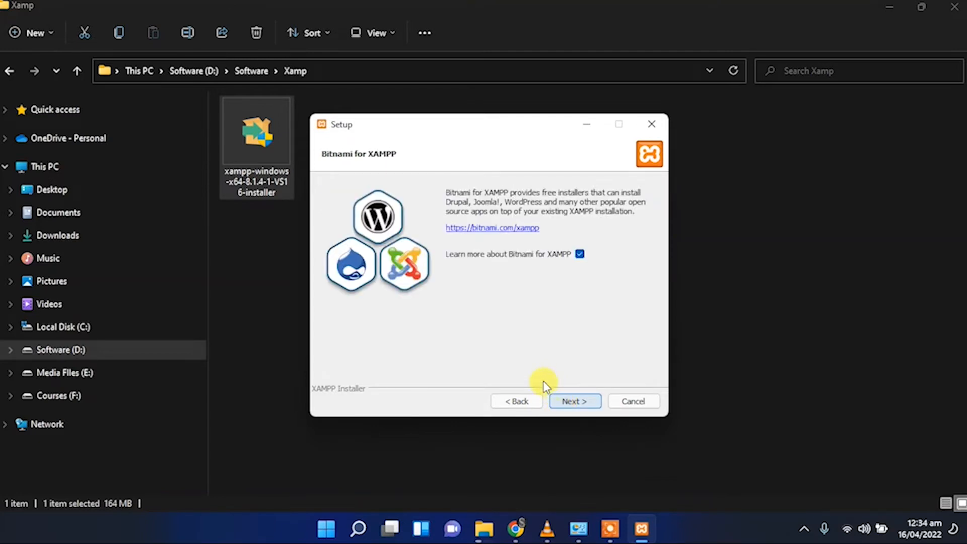
click(560, 399)
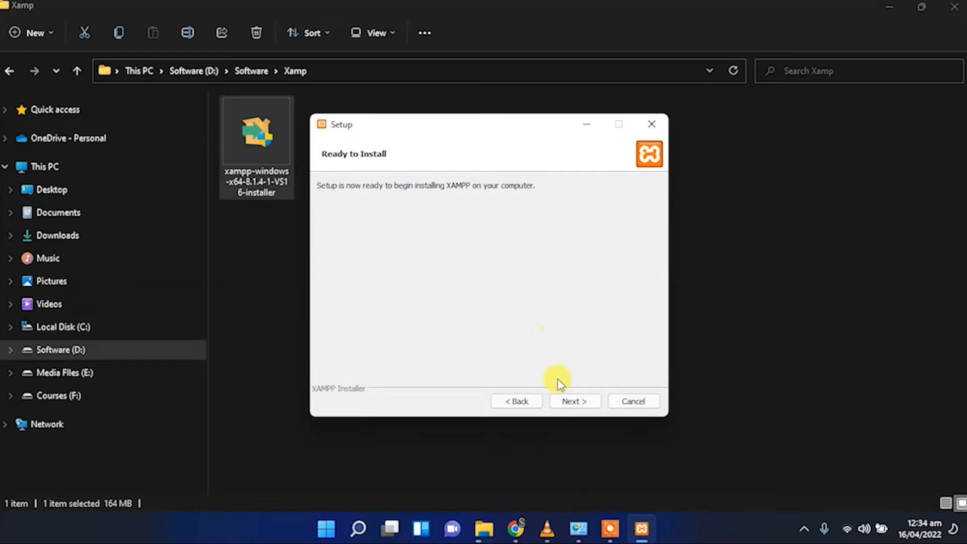
click(575, 401)
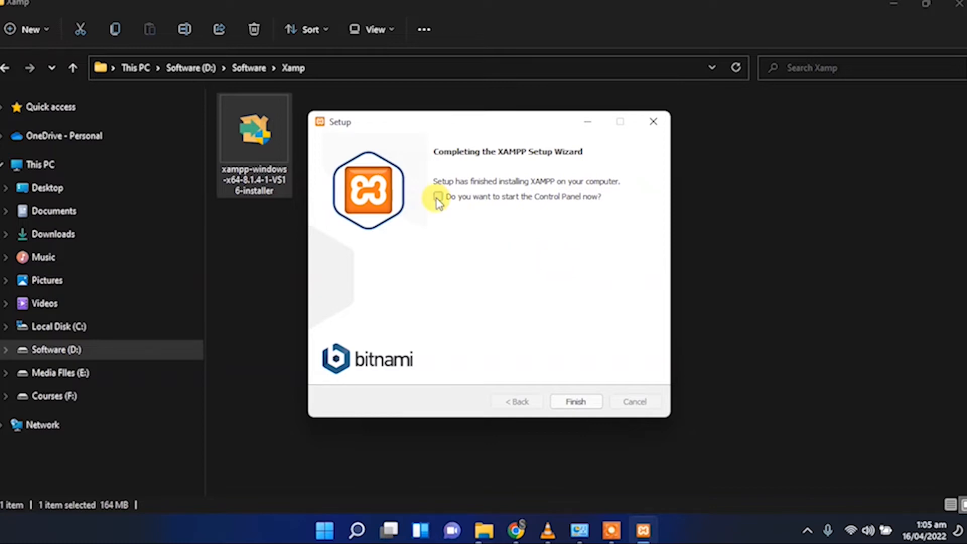
click(577, 401)
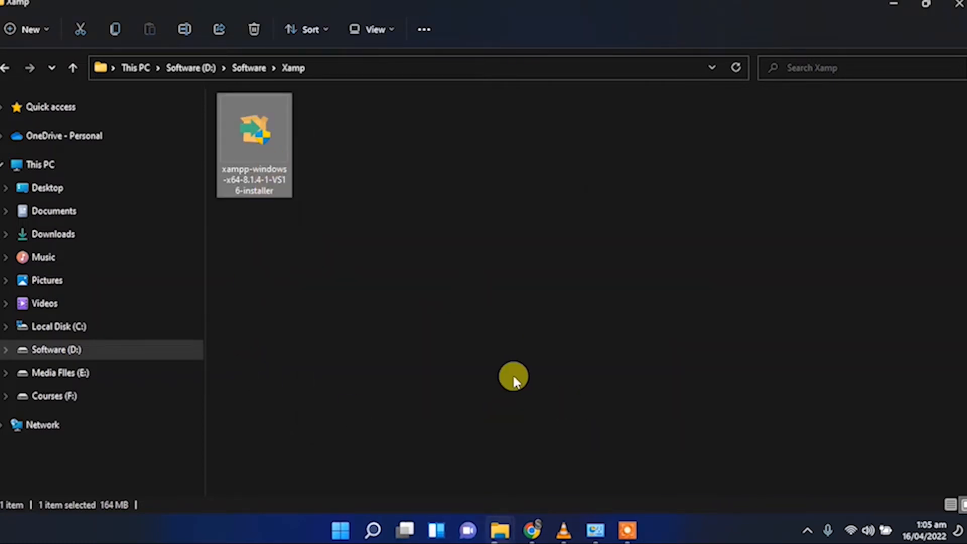
Switch to Chrome and search Google for "wordpress download" in a new tab.
click(533, 530)
click(526, 7)
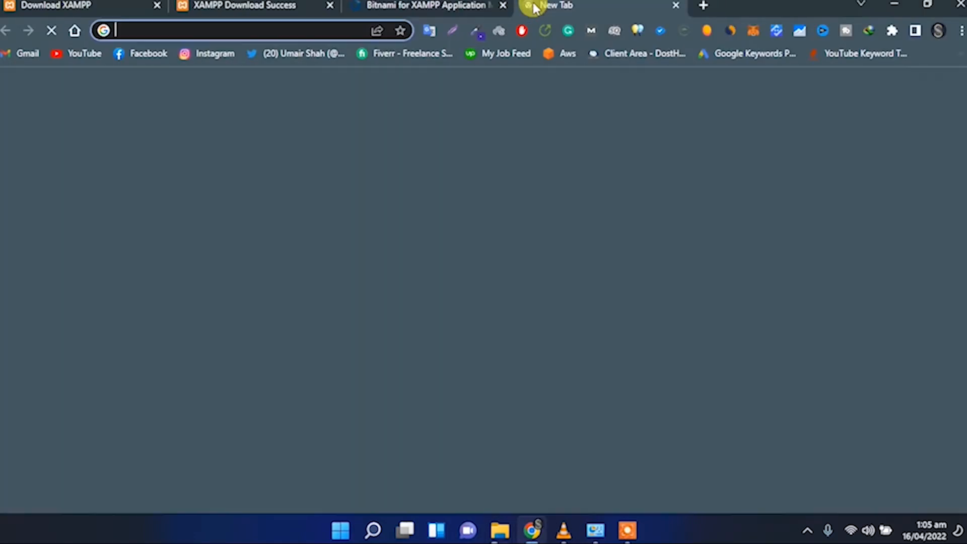
text(wordp)
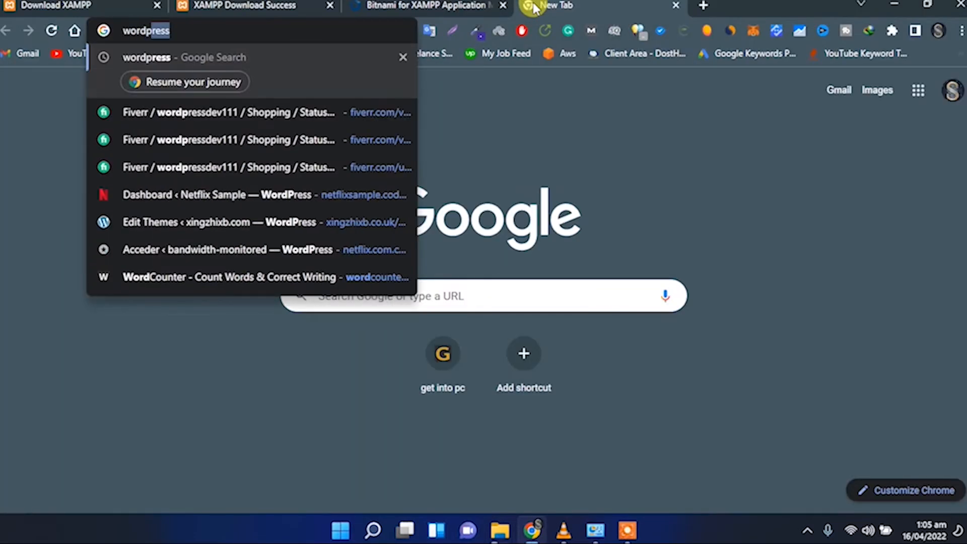
text(ress download)
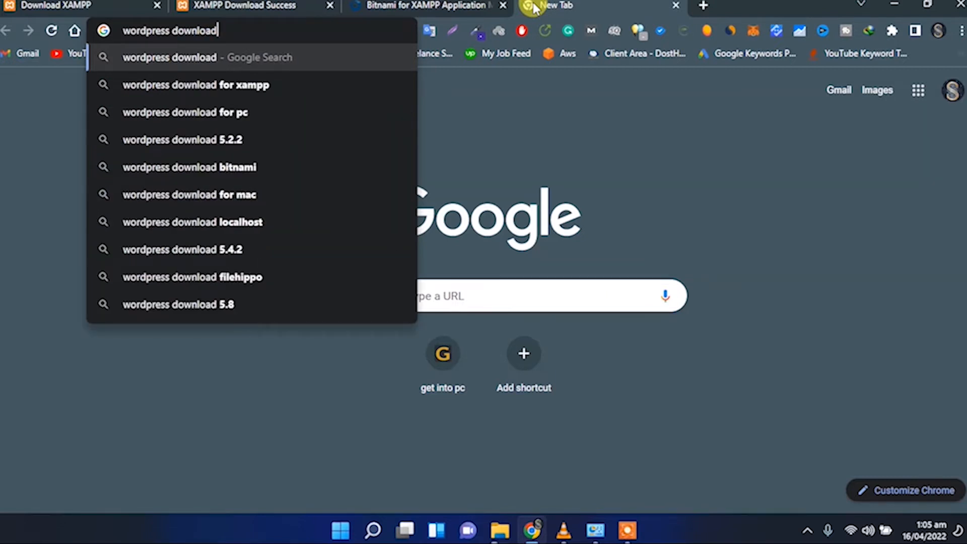
key(Return)
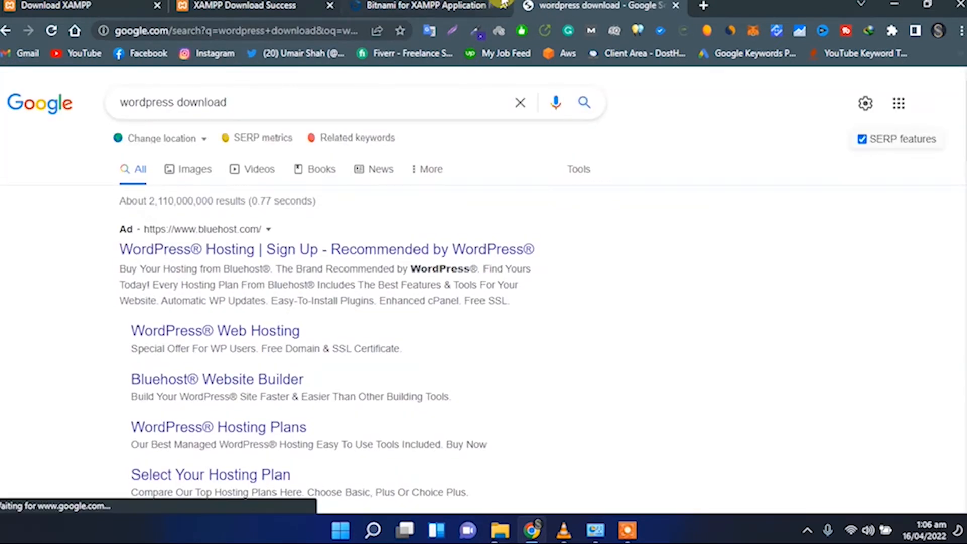
Open the WordPress.org download result in a separate tab and switch to it.
scroll(322, 292, down, 10)
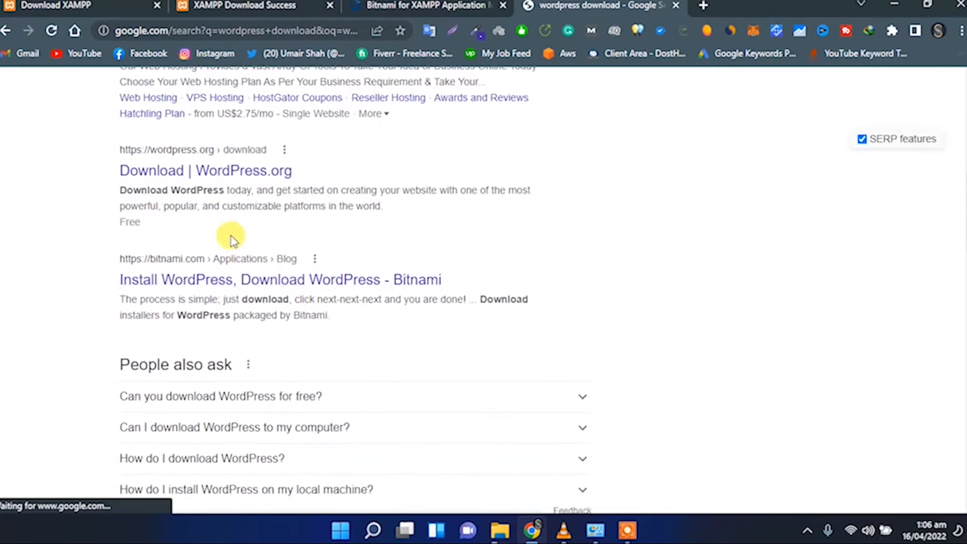
ctrl+click(214, 174)
click(650, 11)
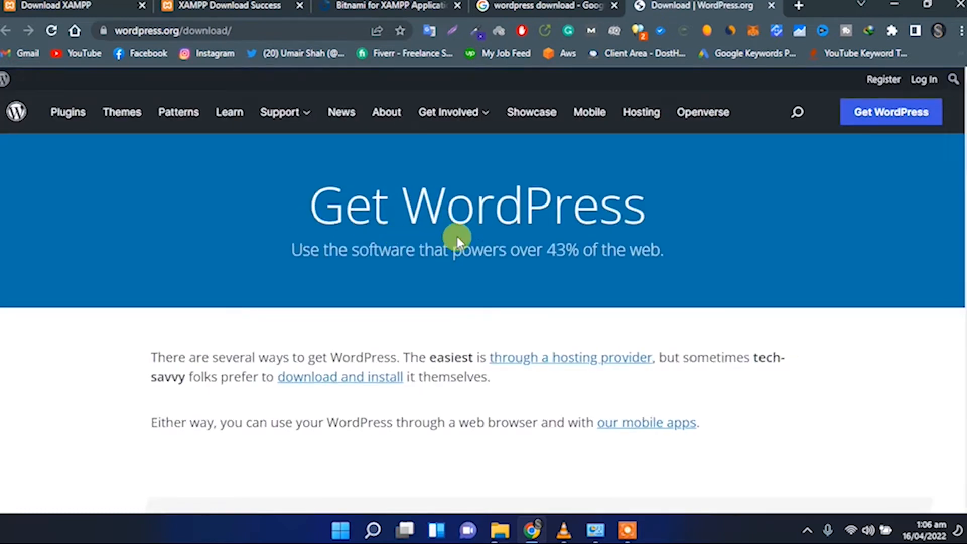
Download WordPress 5.9.3 as a zip file, saving it as wordpress-5.9.3 in D:\Software\Xamp.
scroll(467, 265, down, 6)
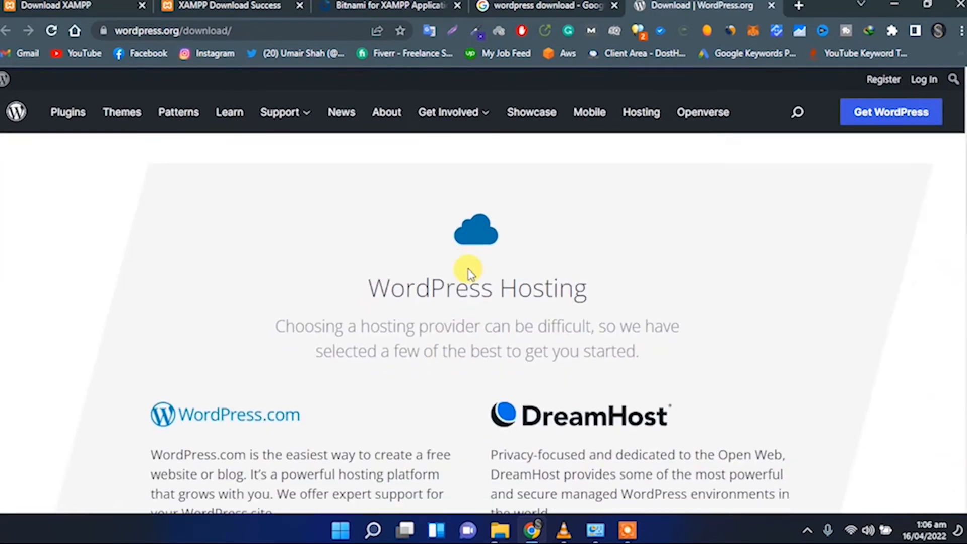
scroll(469, 275, down, 10)
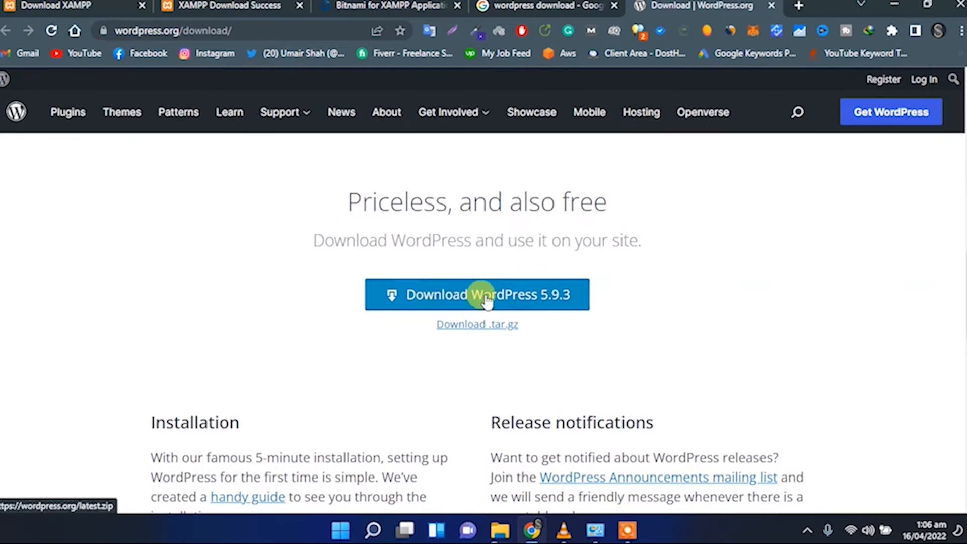
click(483, 296)
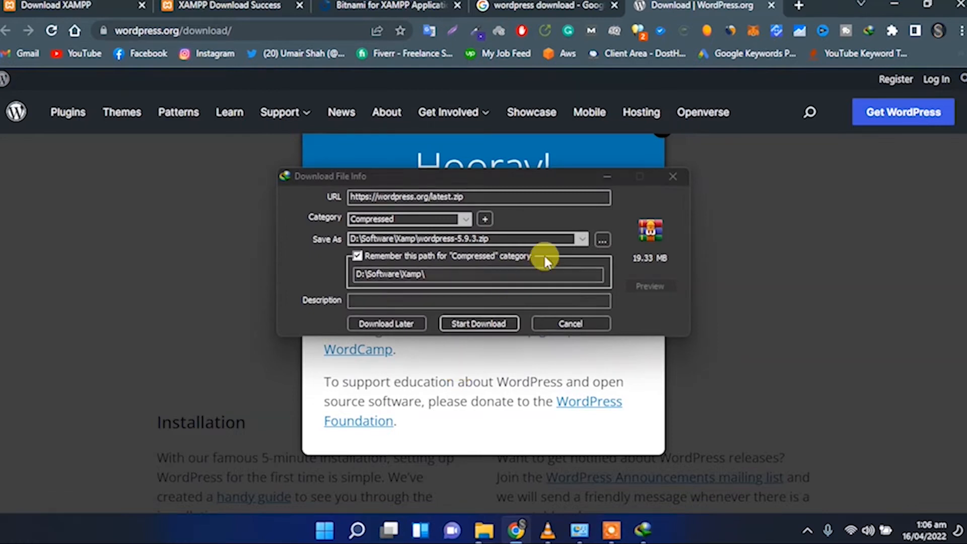
click(602, 241)
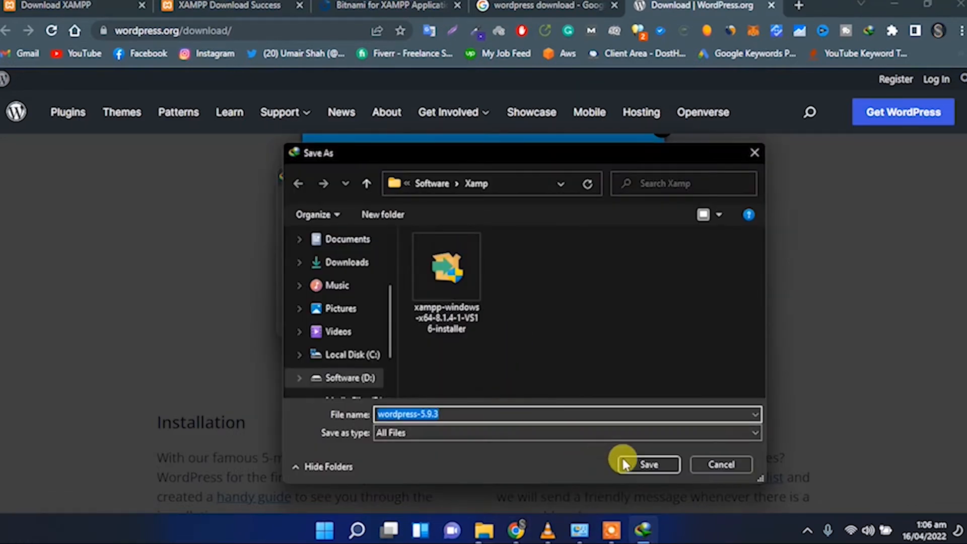
click(626, 462)
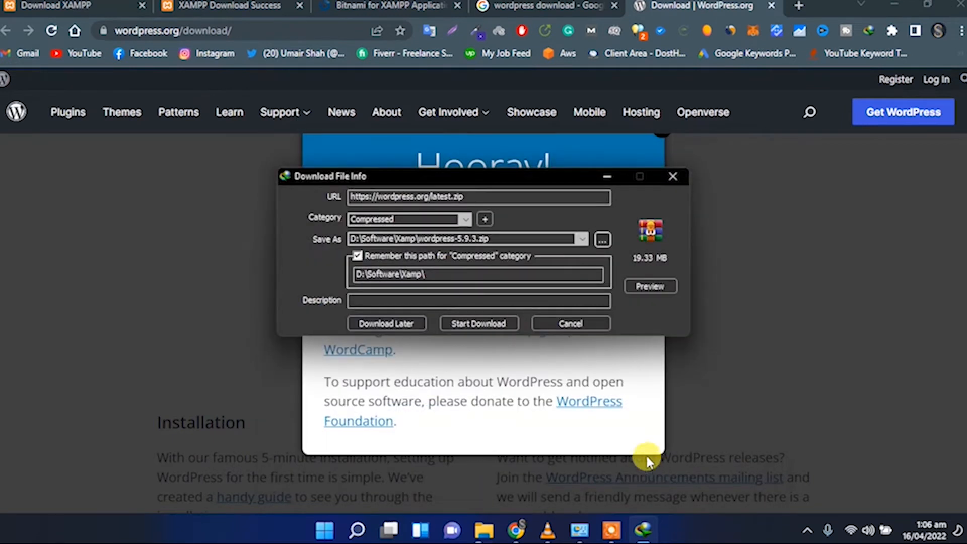
click(497, 323)
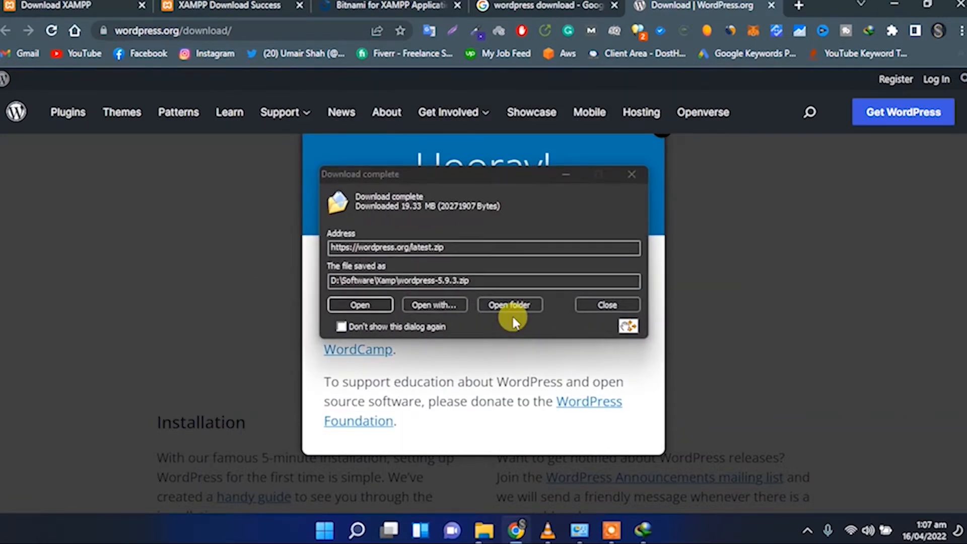
Open the folder containing the finished download and copy the wordpress-5.9.3 archive.
click(508, 305)
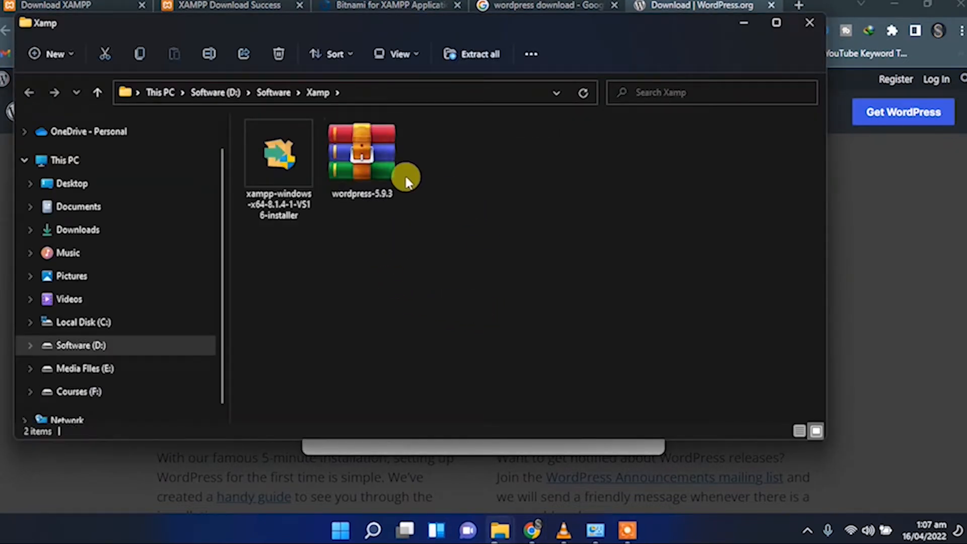
right_click(357, 169)
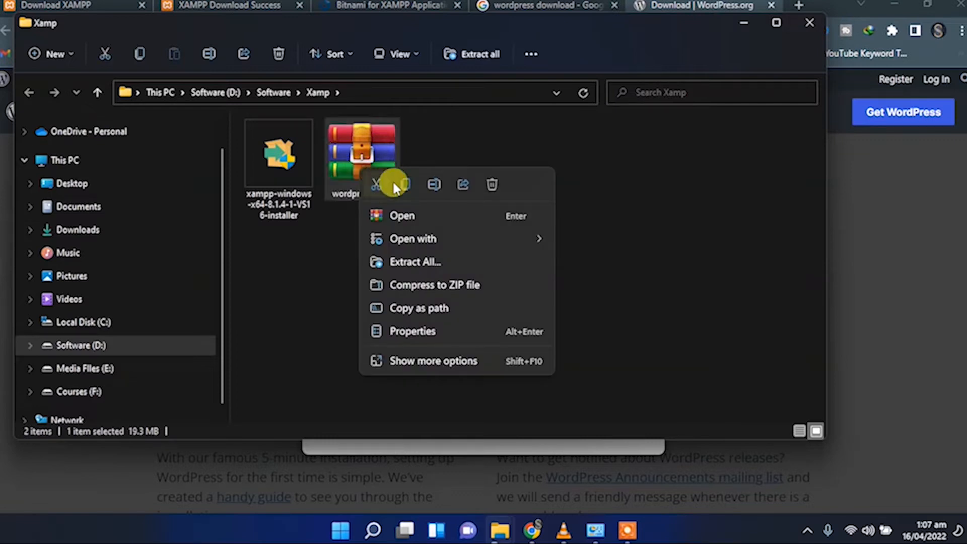
click(420, 360)
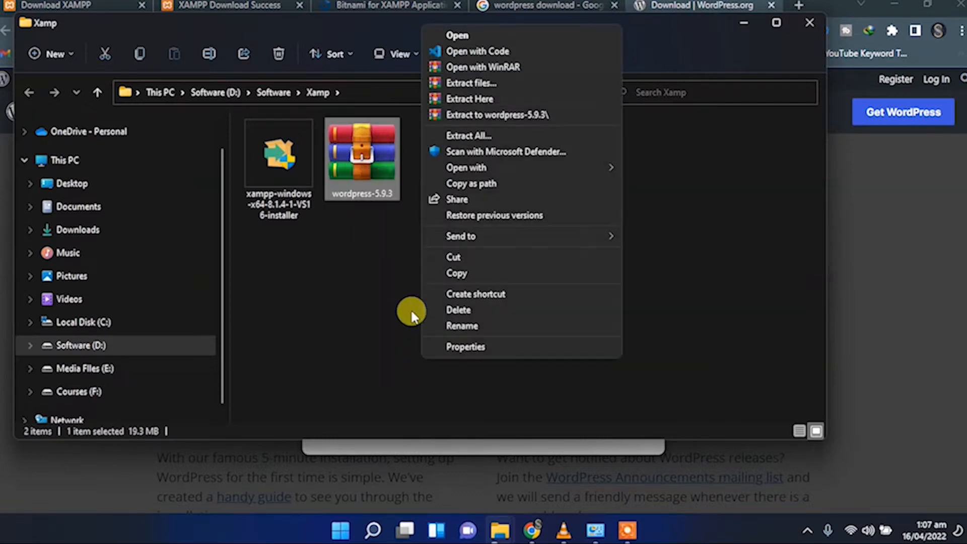
click(462, 272)
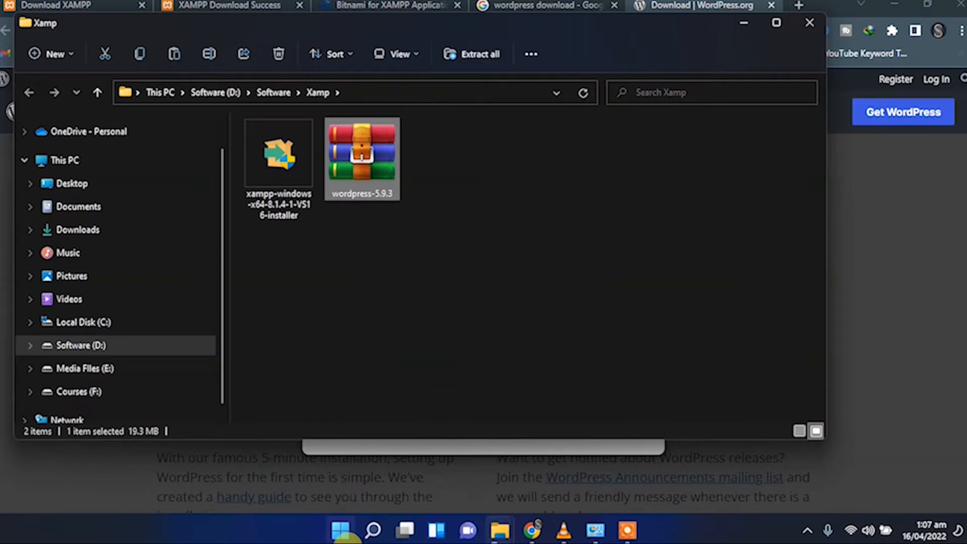
Search Windows for "xamp" and follow the XAMPP Control Panel shortcut's file location to the XAMPP installation folder.
click(342, 534)
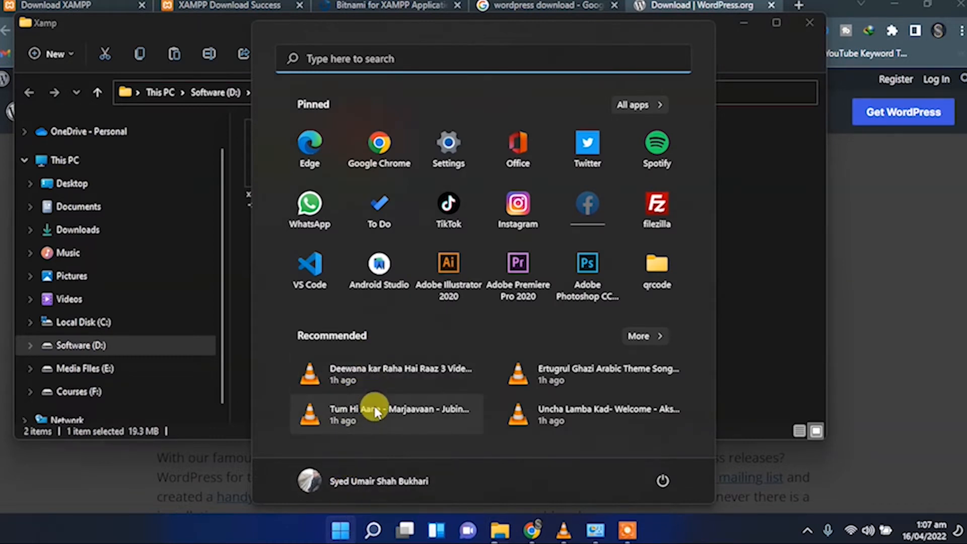
text(xamp)
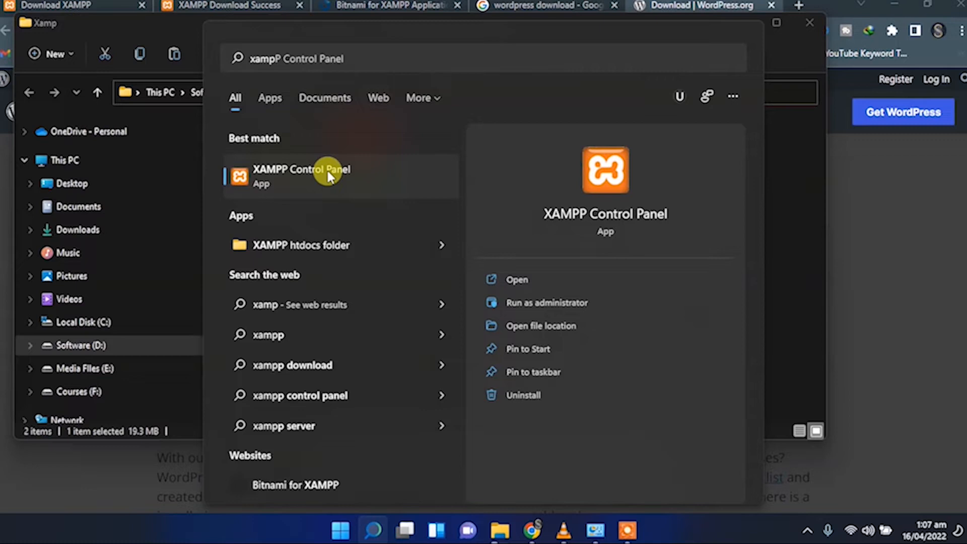
right_click(340, 175)
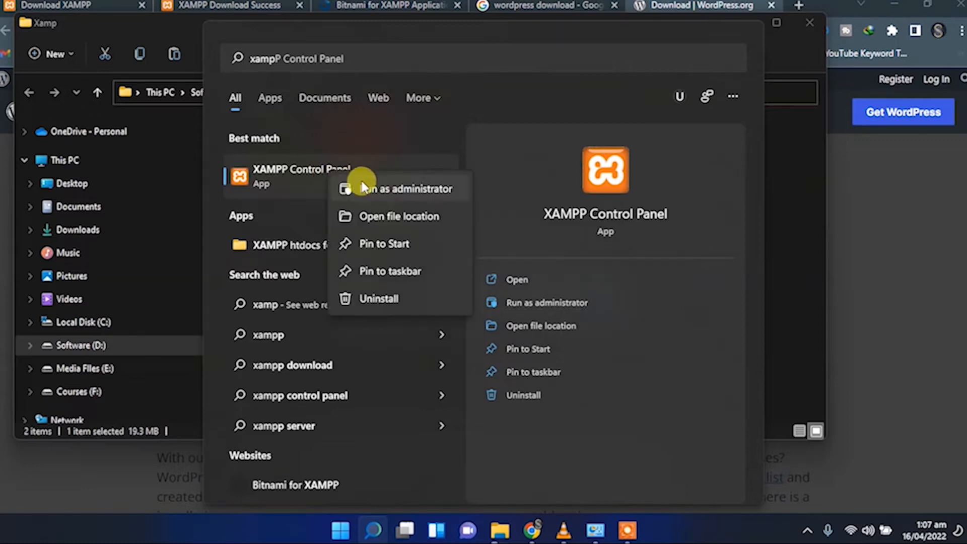
click(389, 219)
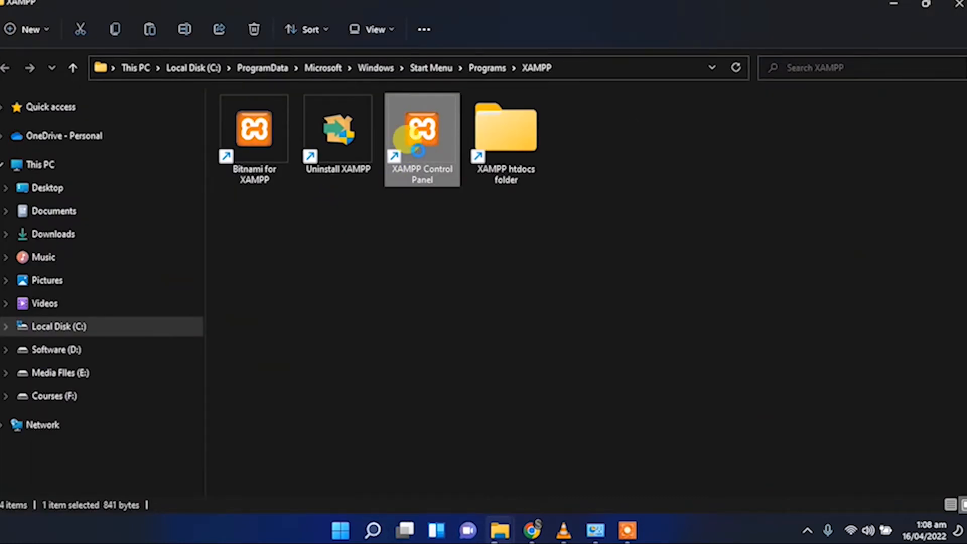
right_click(423, 152)
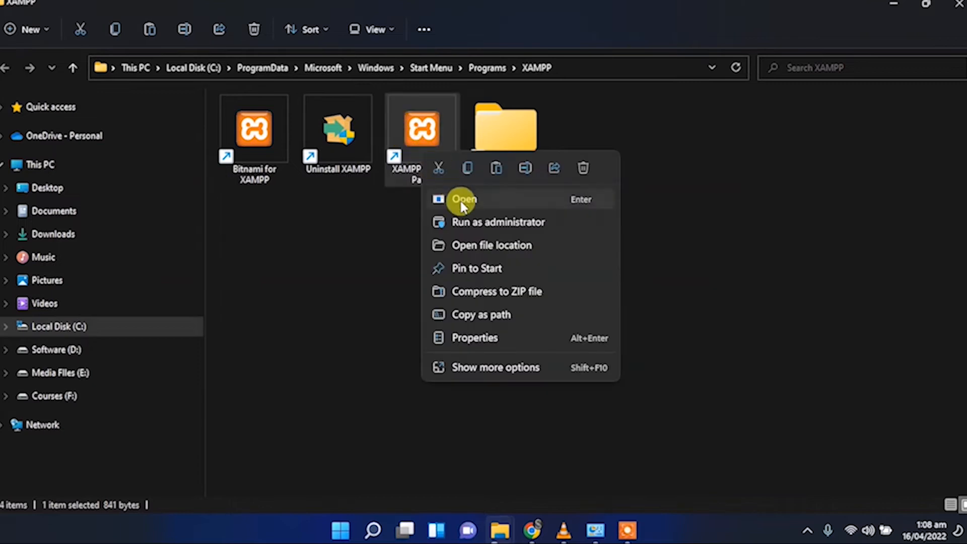
click(476, 246)
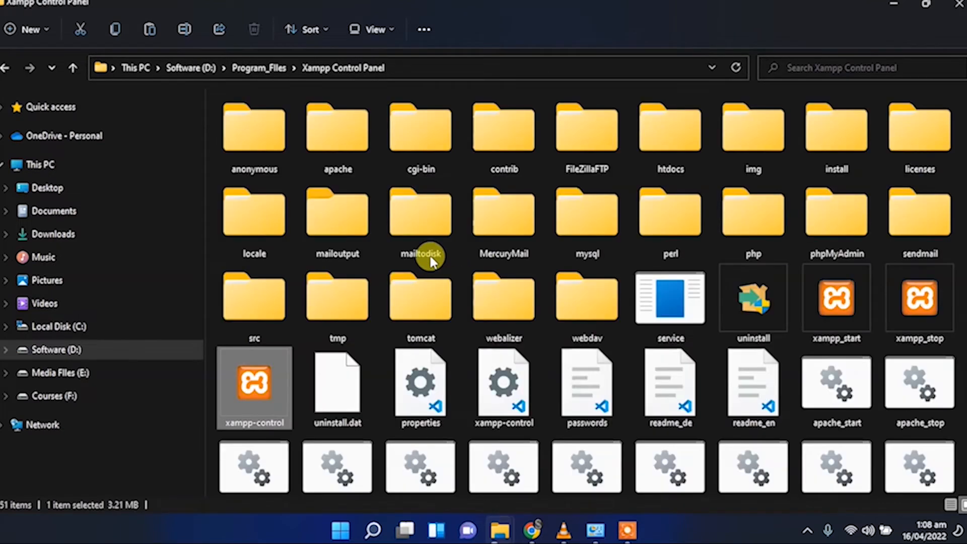
Paste the copied wordpress-5.9.3 archive into the htdocs folder of the XAMPP installation.
double_click(677, 146)
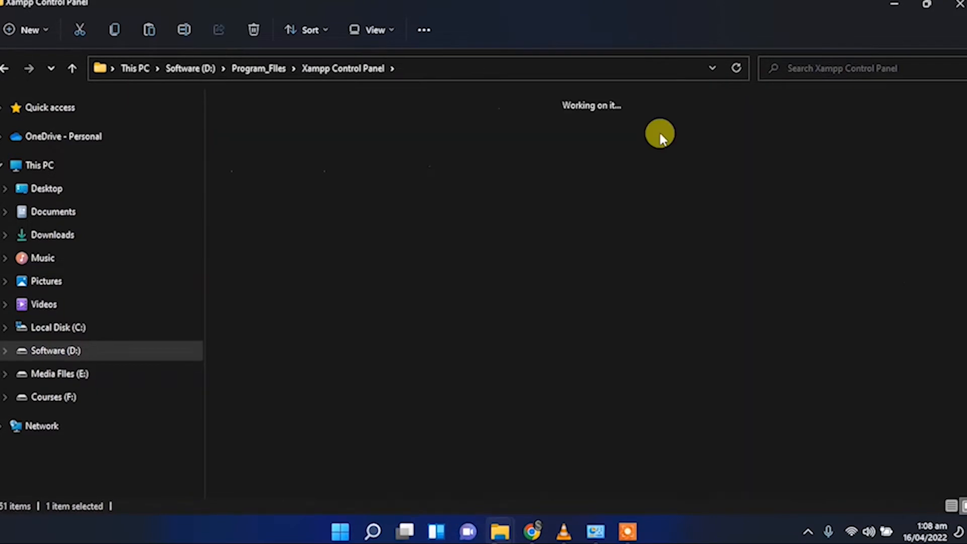
right_click(548, 218)
click(602, 428)
click(624, 235)
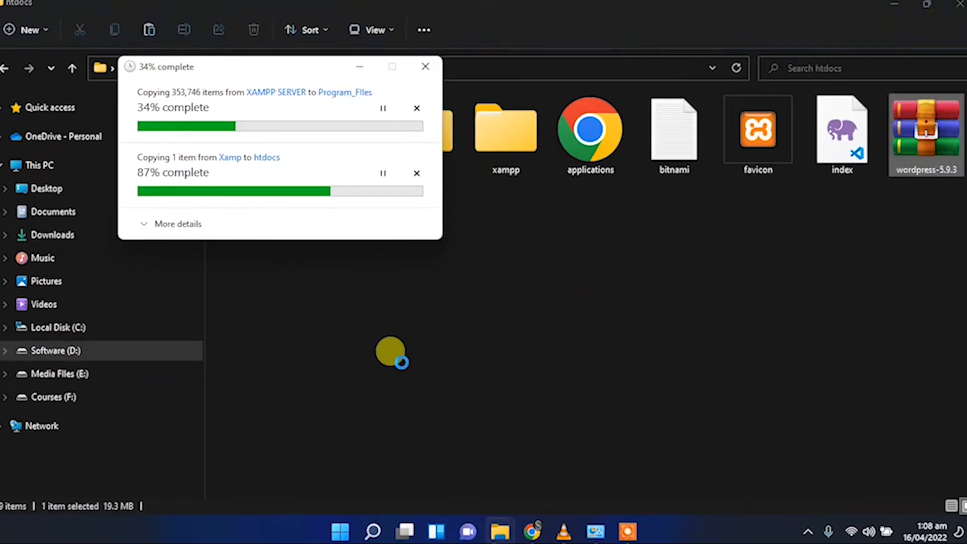
Create a new folder named "mysite" inside htdocs.
click(322, 236)
right_click(325, 237)
mouse_move(395, 281)
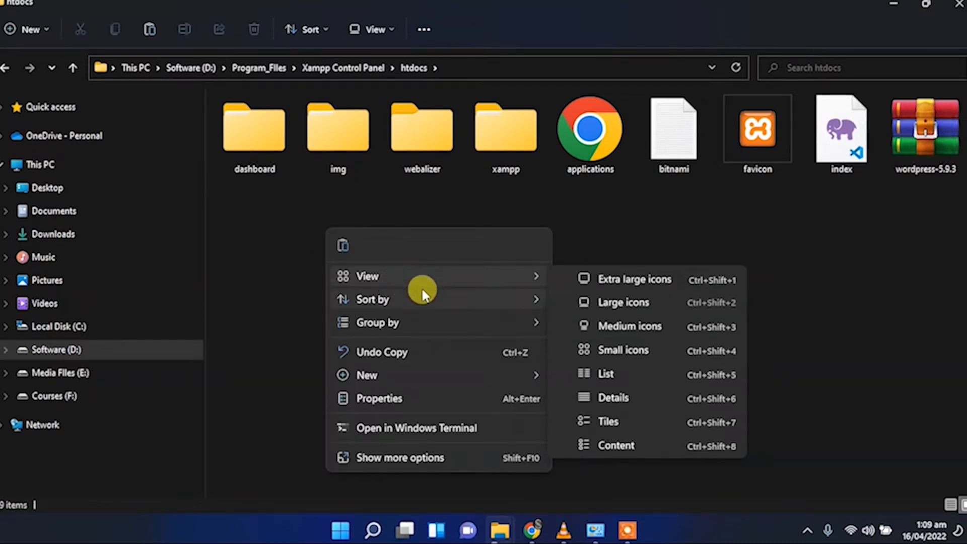
mouse_move(459, 378)
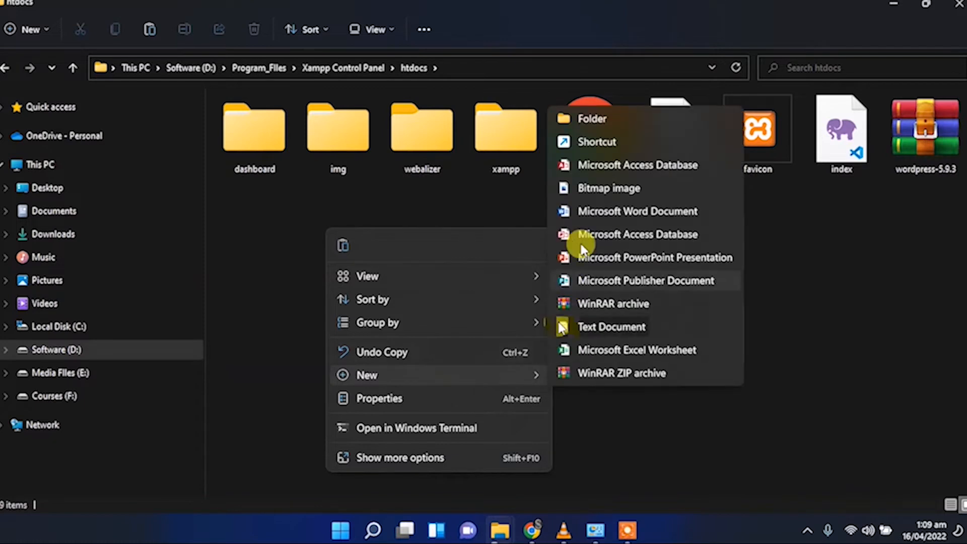
key(ctrl+shift+n)
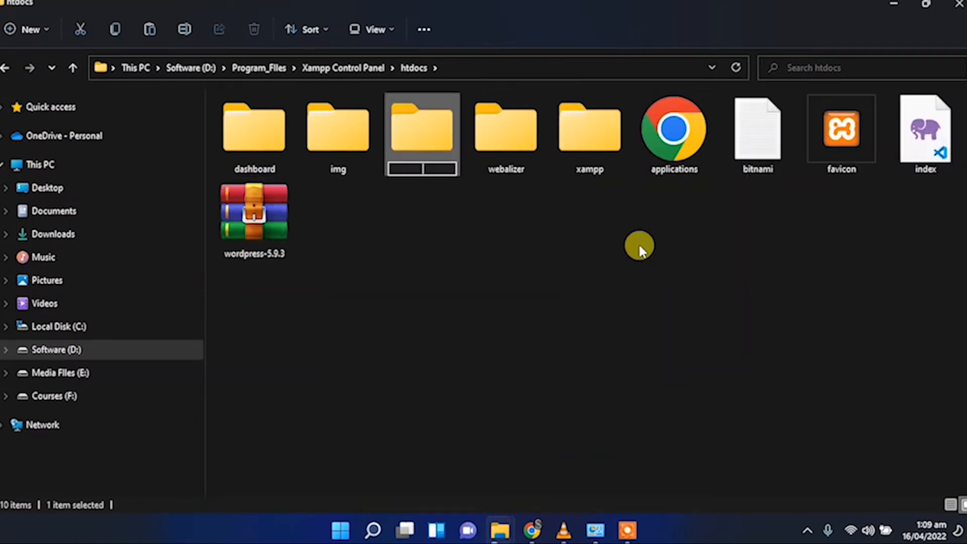
text(mysite)
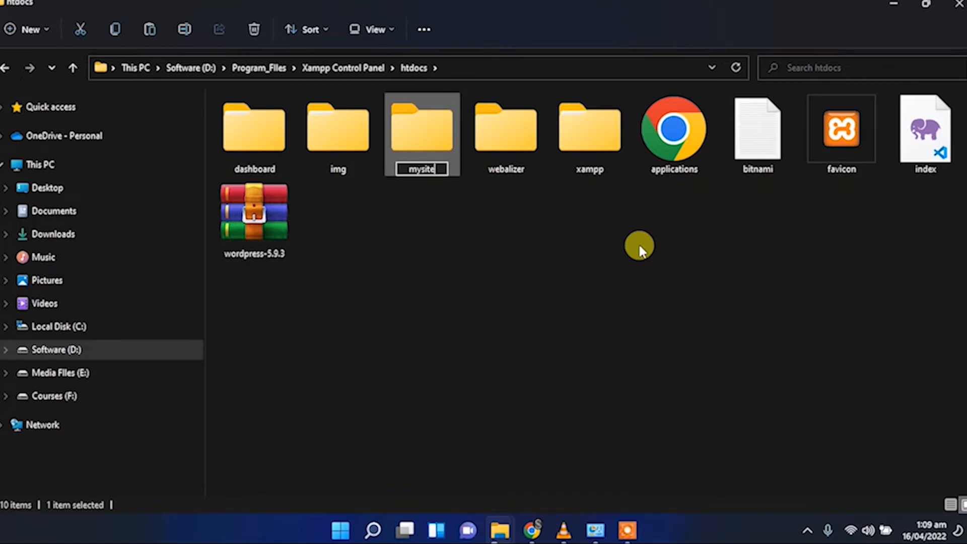
key(Return)
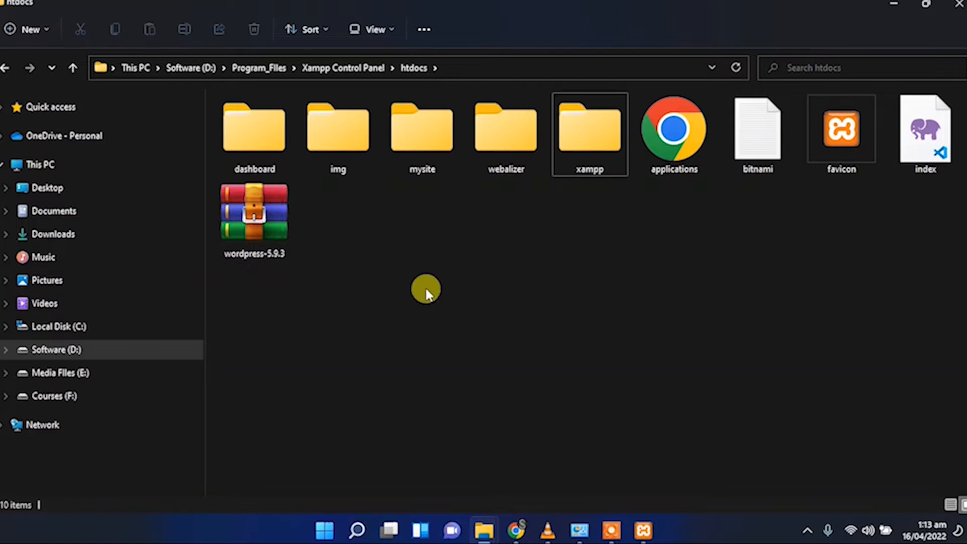
Extract the wordpress-5.9.3 archive with WinRAR to D:\Program_FIles\Xampp Control Panel\htdocs\mysite.
click(260, 226)
right_click(260, 232)
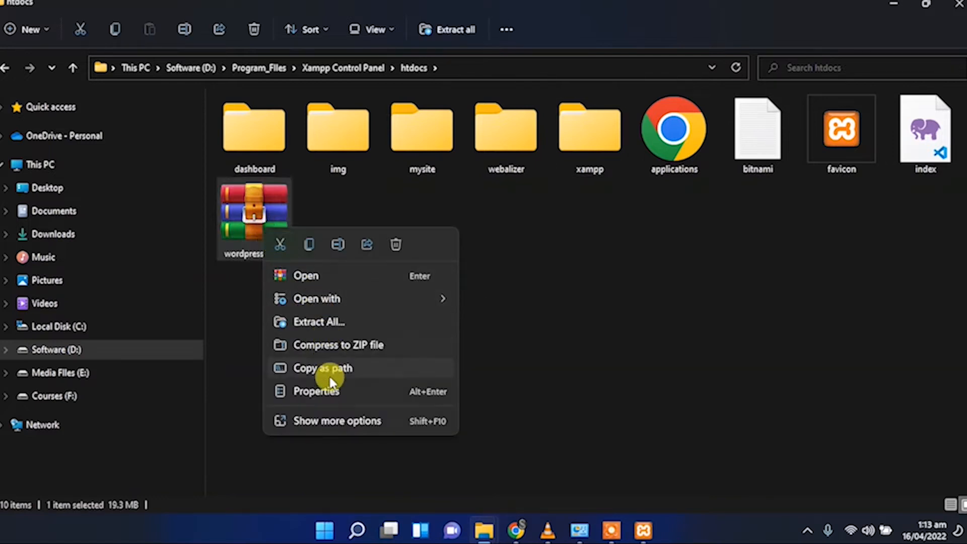
click(336, 423)
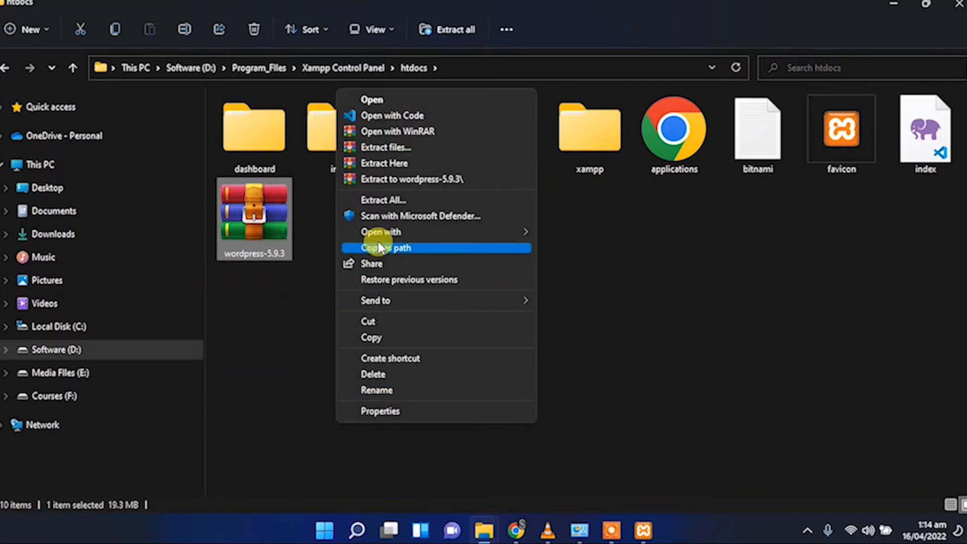
click(385, 147)
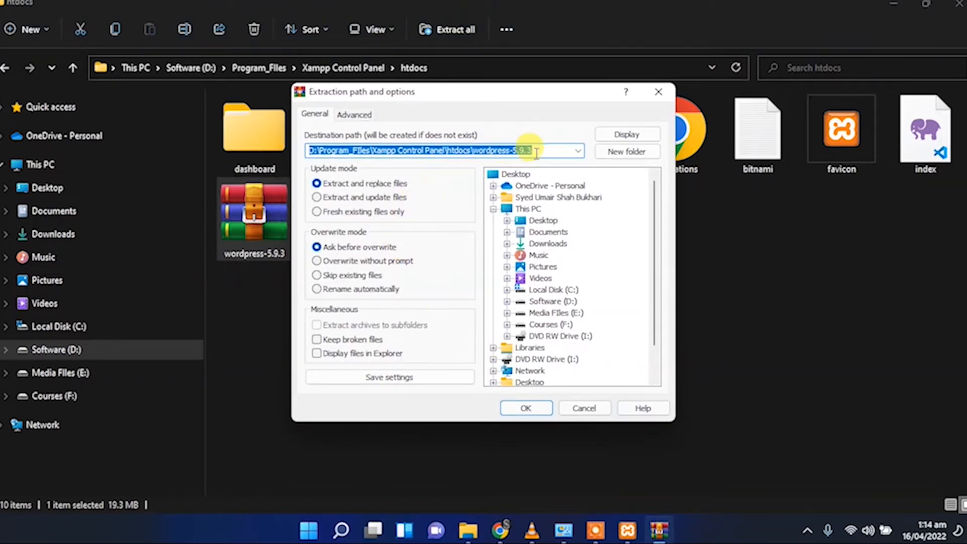
drag(538, 149, 508, 152)
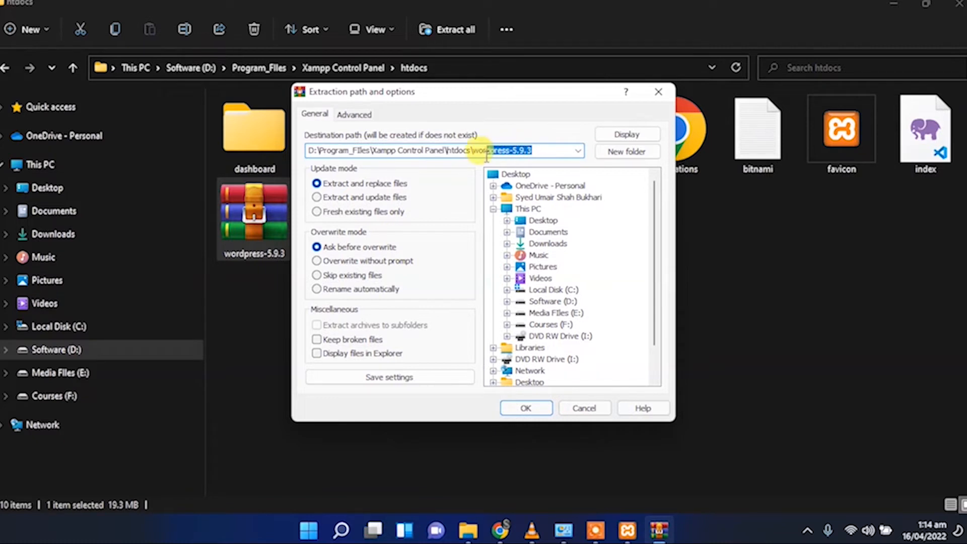
key(BackSpace)
text(m)
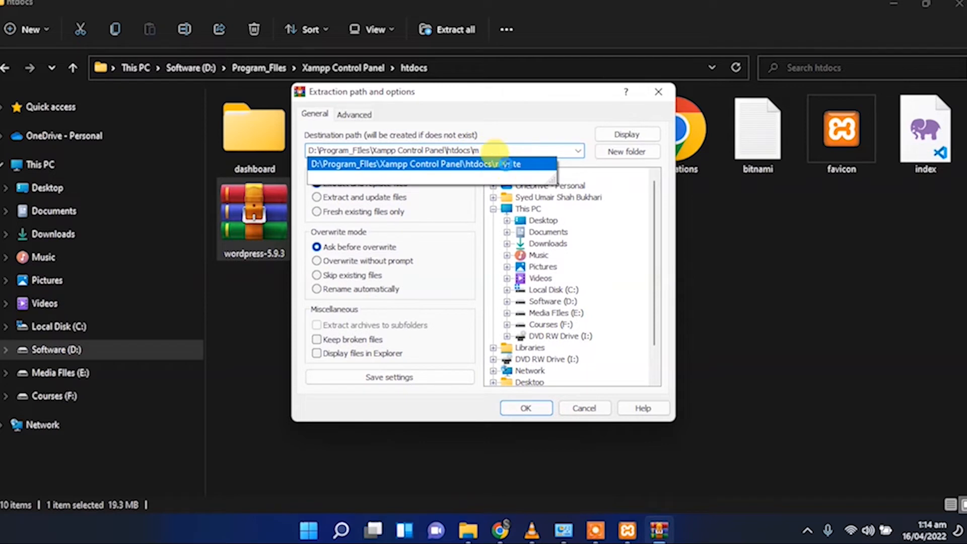
click(504, 164)
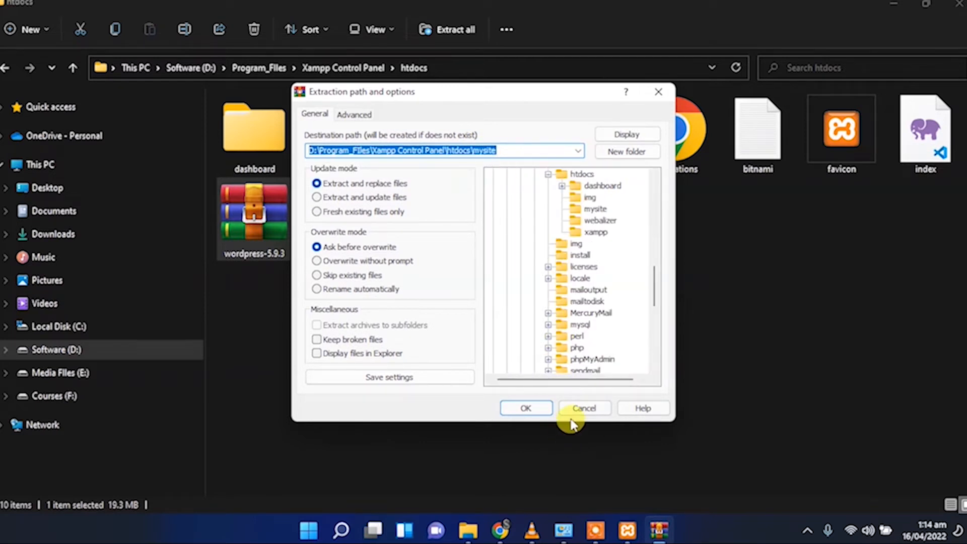
click(528, 407)
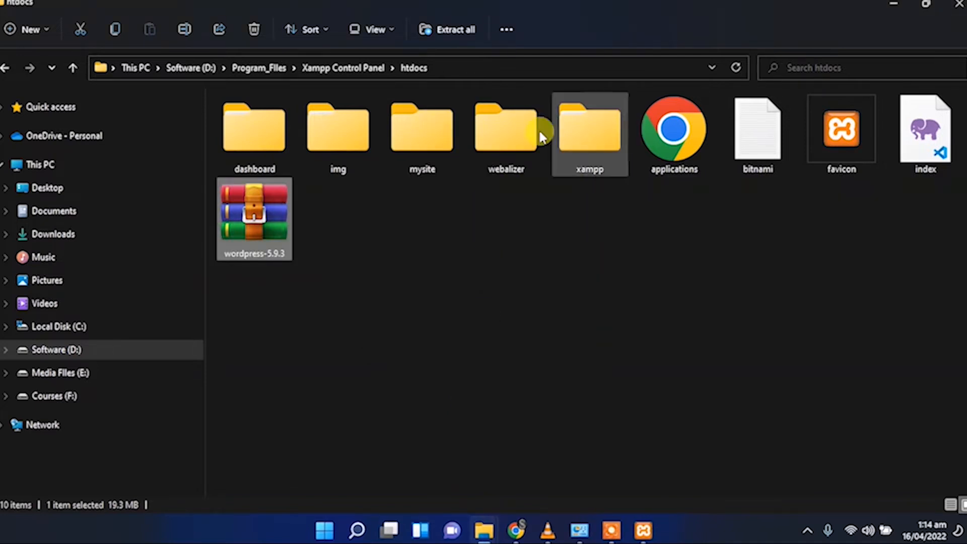
Open the extracted wordpress folder inside mysite and cut all of its files and folders.
double_click(415, 137)
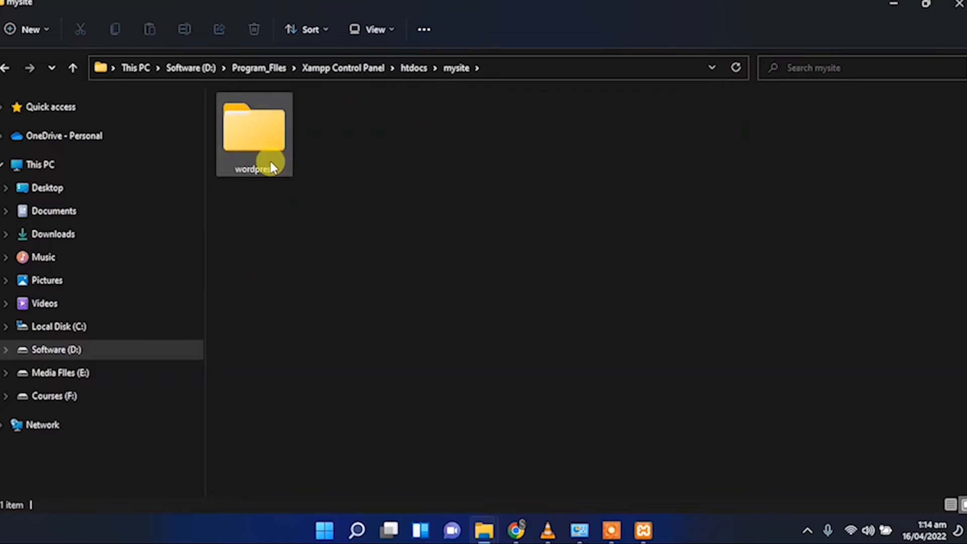
double_click(260, 152)
key(ctrl+a)
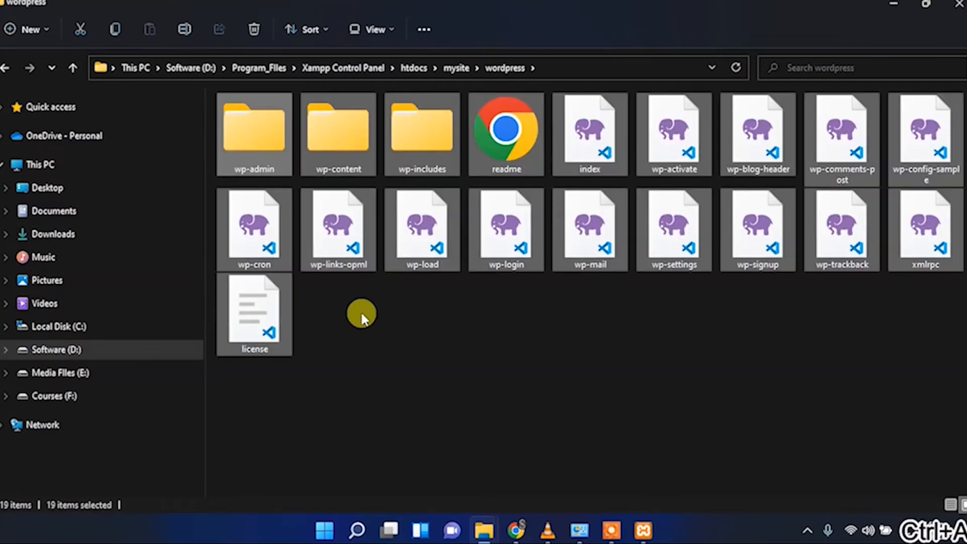
right_click(355, 227)
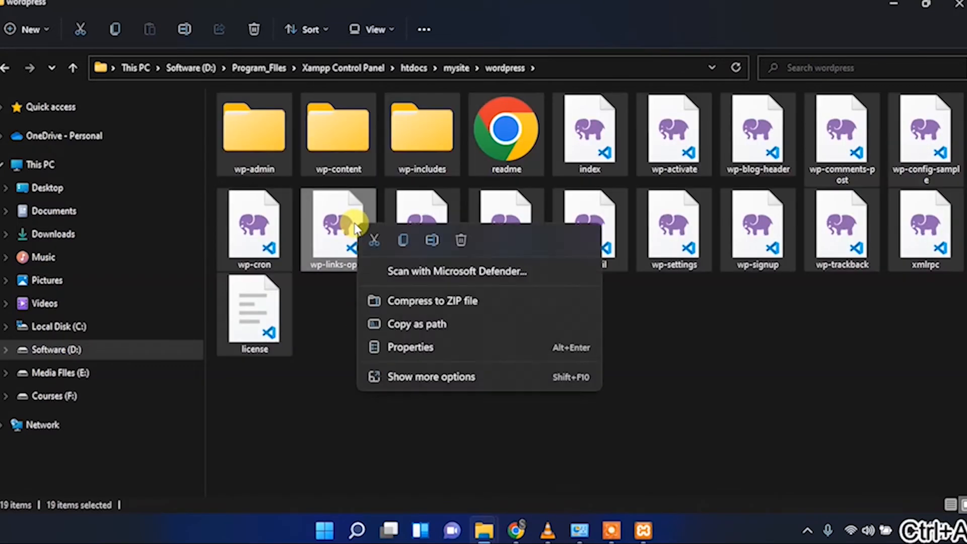
click(399, 377)
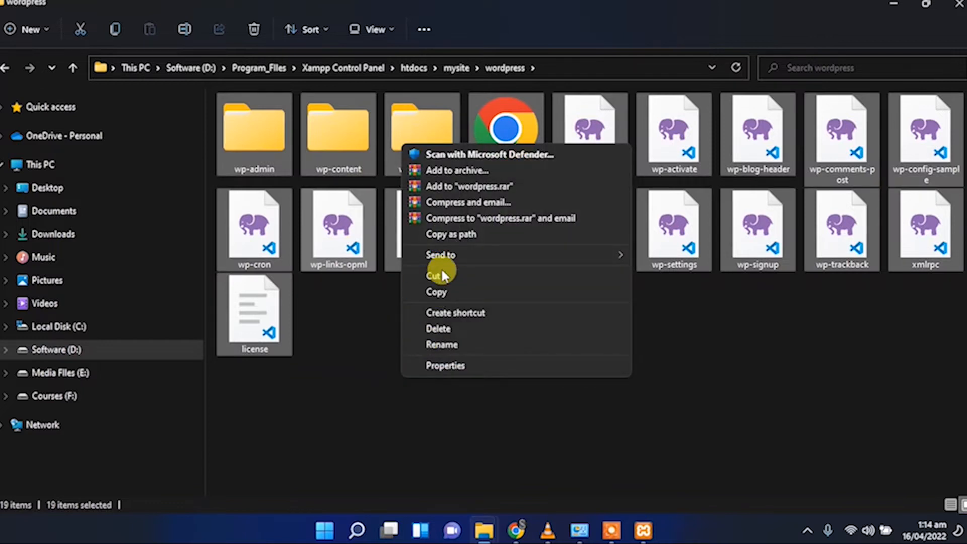
click(436, 276)
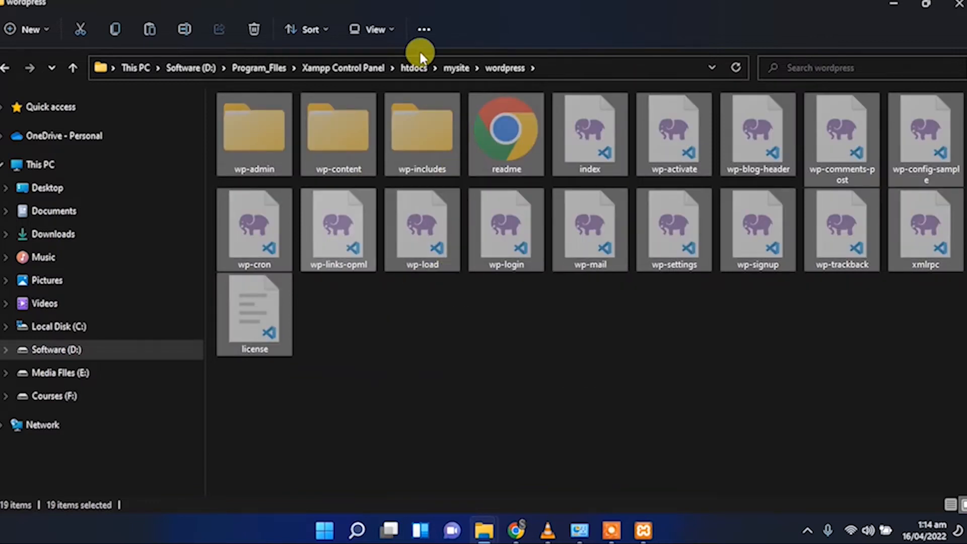
Move the cut WordPress files into the mysite folder and delete the leftover wordpress folder.
click(453, 68)
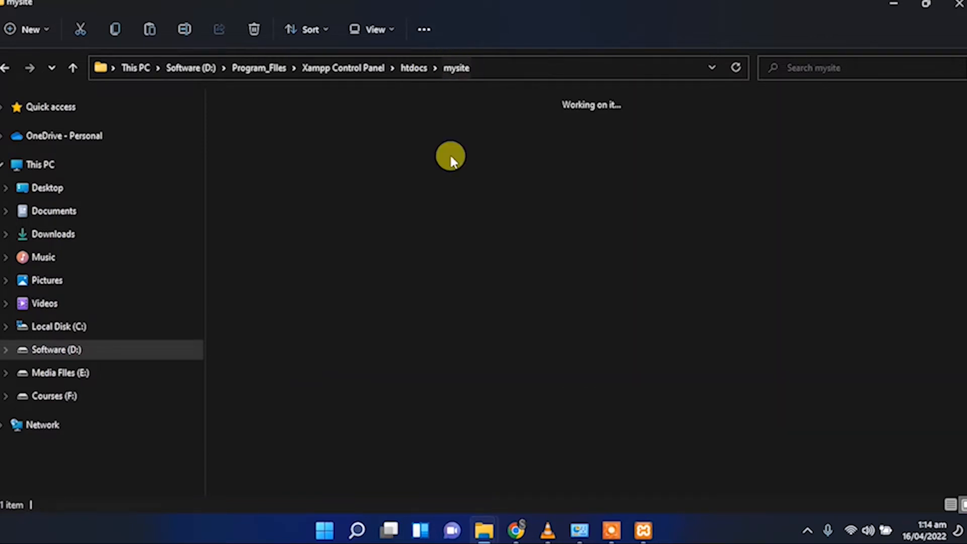
click(451, 272)
key(ctrl+v)
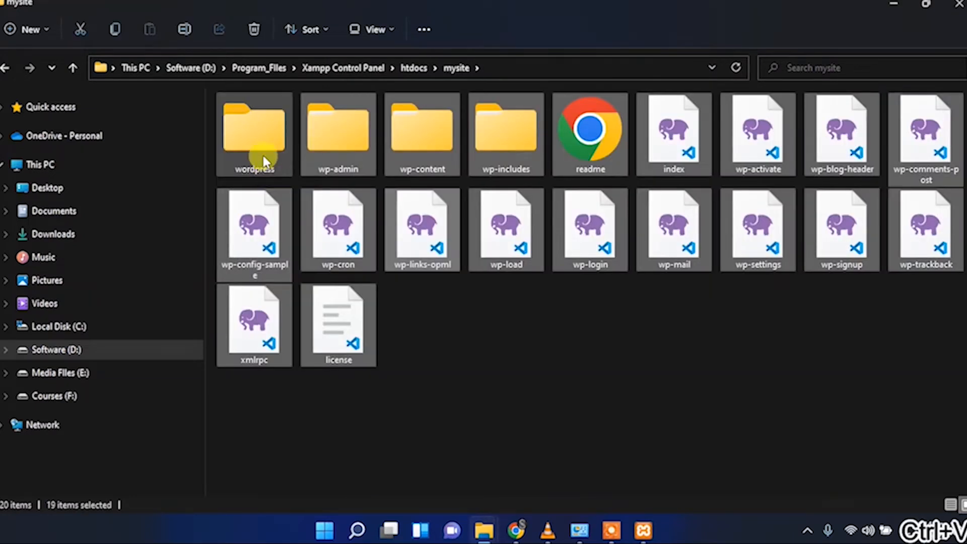
click(261, 135)
key(Delete)
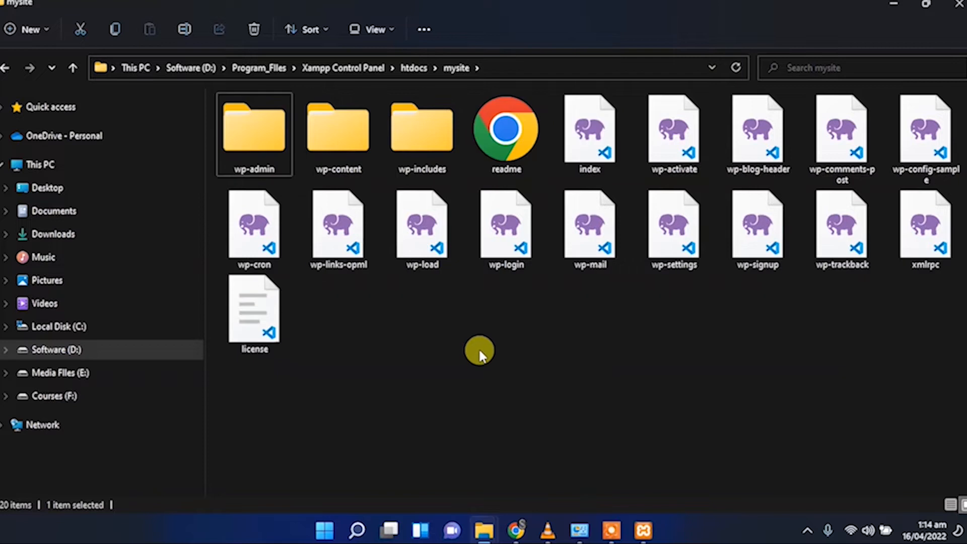
Find XAMPP Control Panel through the Windows search and launch it.
click(345, 531)
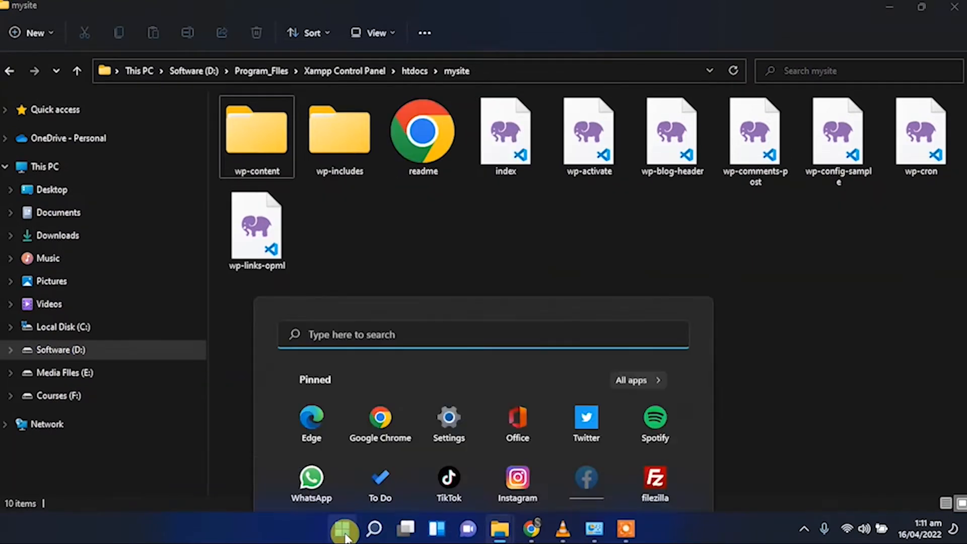
text(xa)
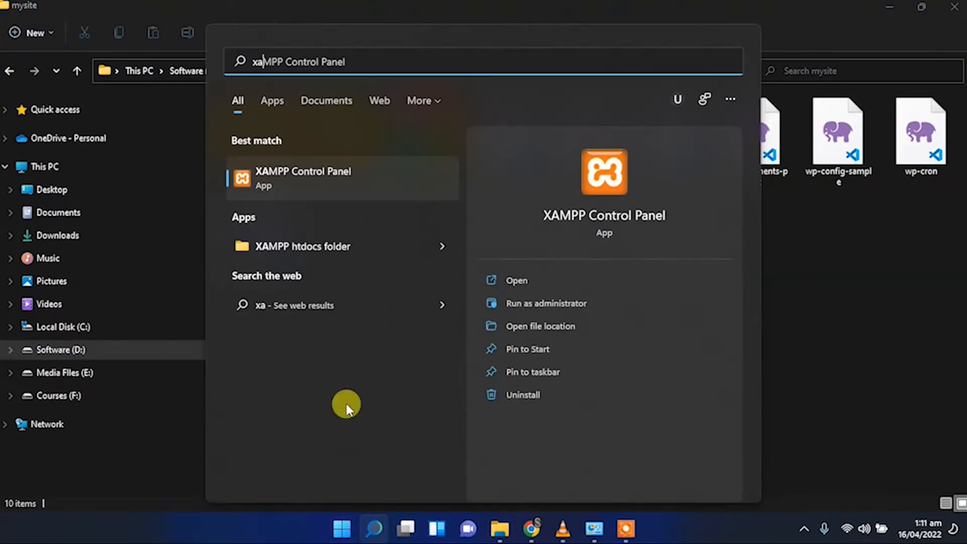
right_click(314, 170)
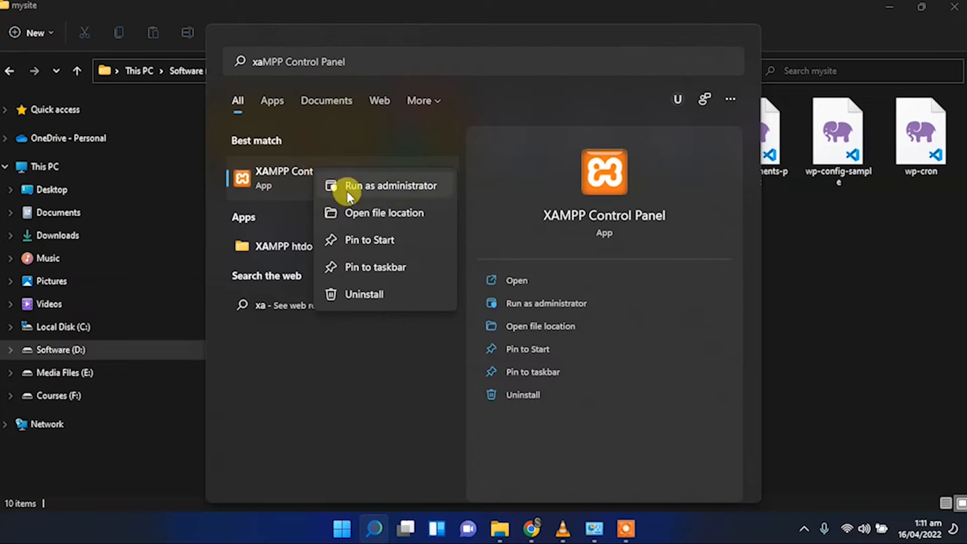
click(368, 240)
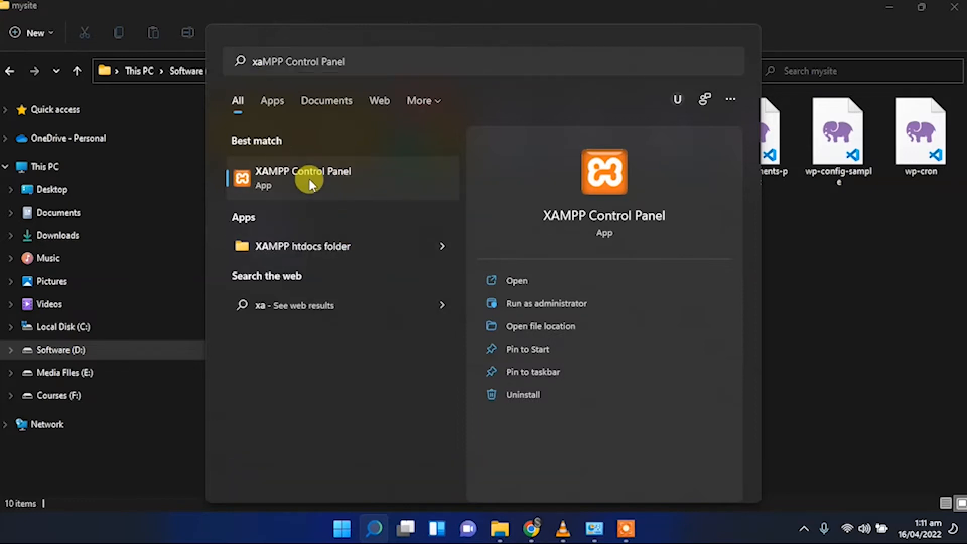
click(308, 177)
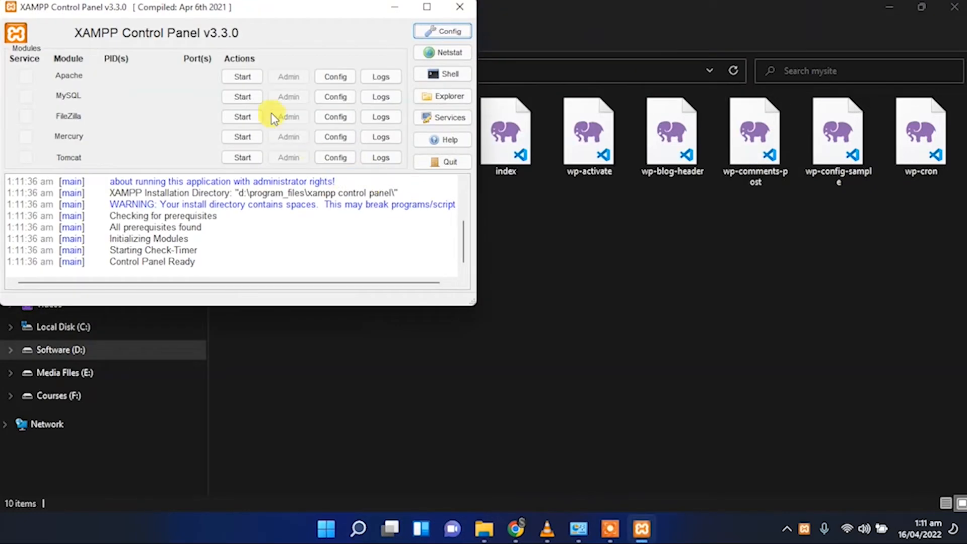
Start the Apache and MySQL modules, allowing their access through the firewall, and minimize the control panel.
click(242, 77)
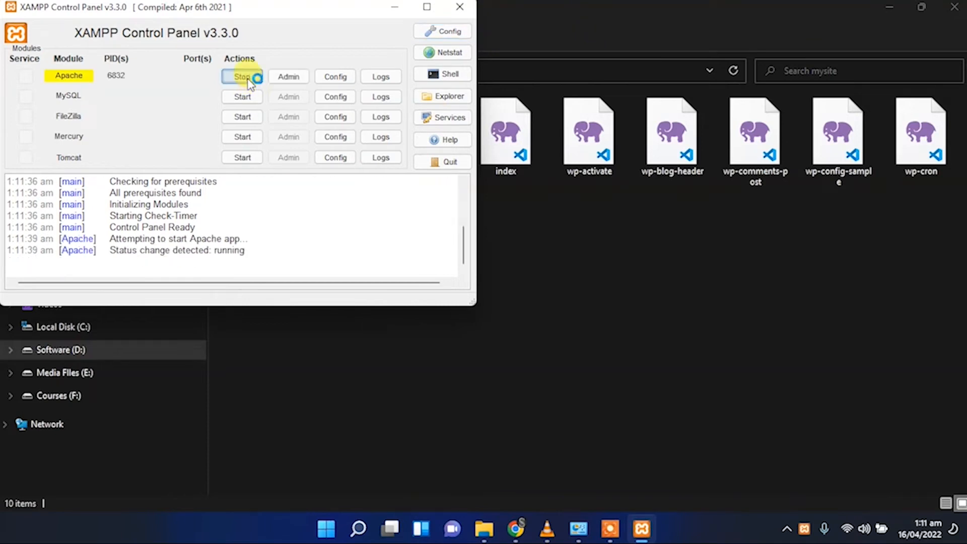
click(242, 97)
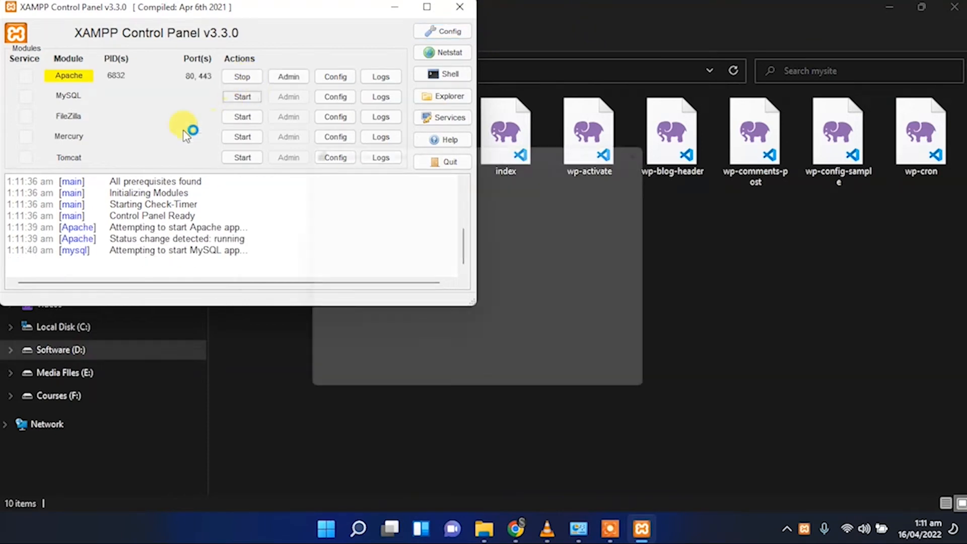
click(555, 390)
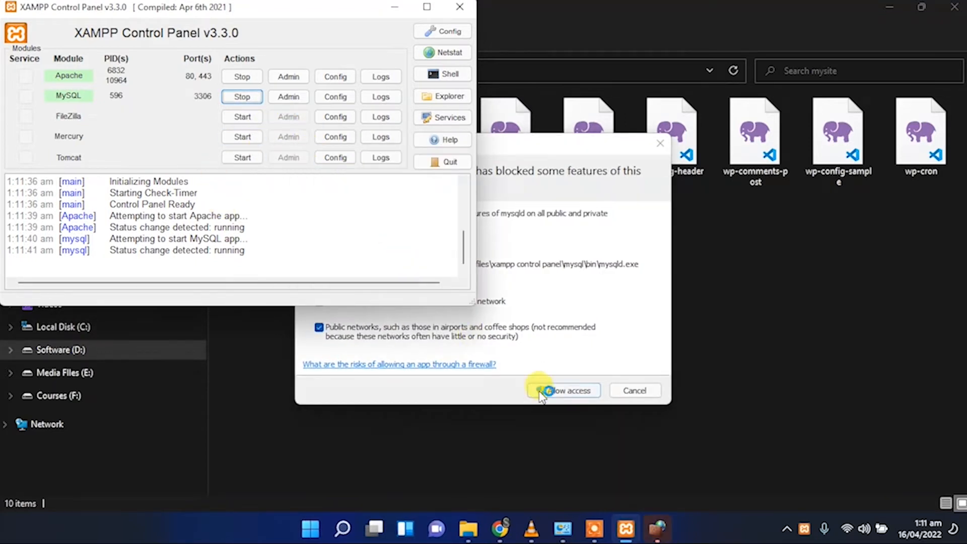
click(564, 393)
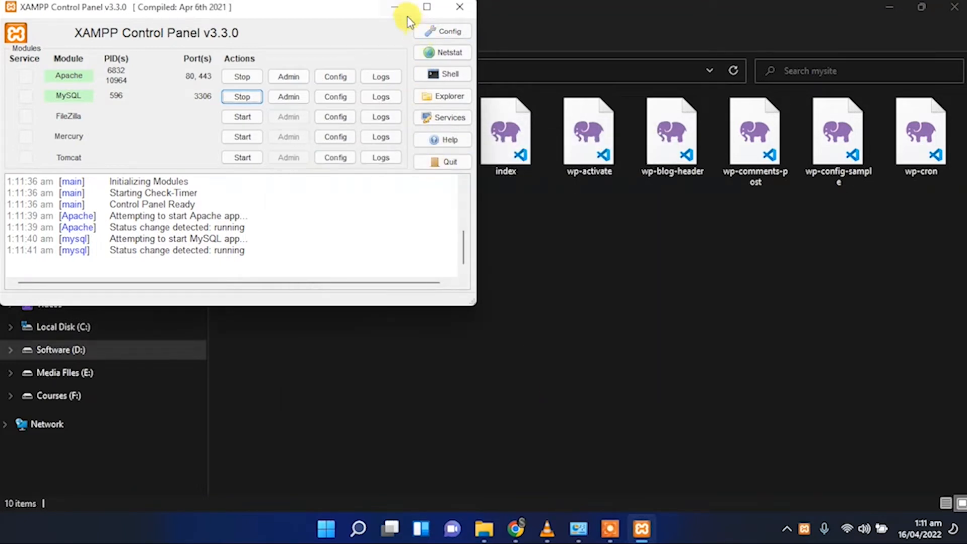
click(395, 8)
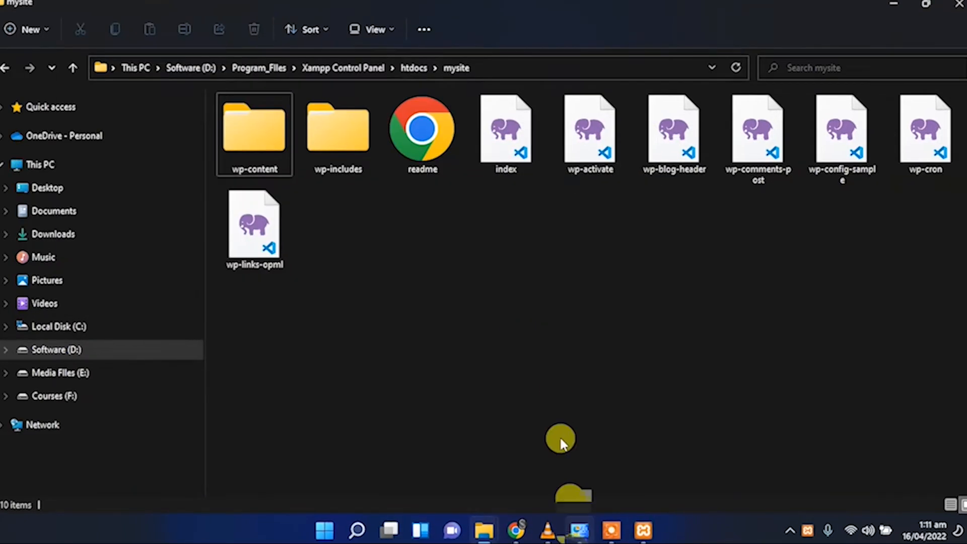
Switch to Chrome, open localhost/mysite and continue the WordPress setup with English (United States) as the language.
click(512, 532)
text(l)
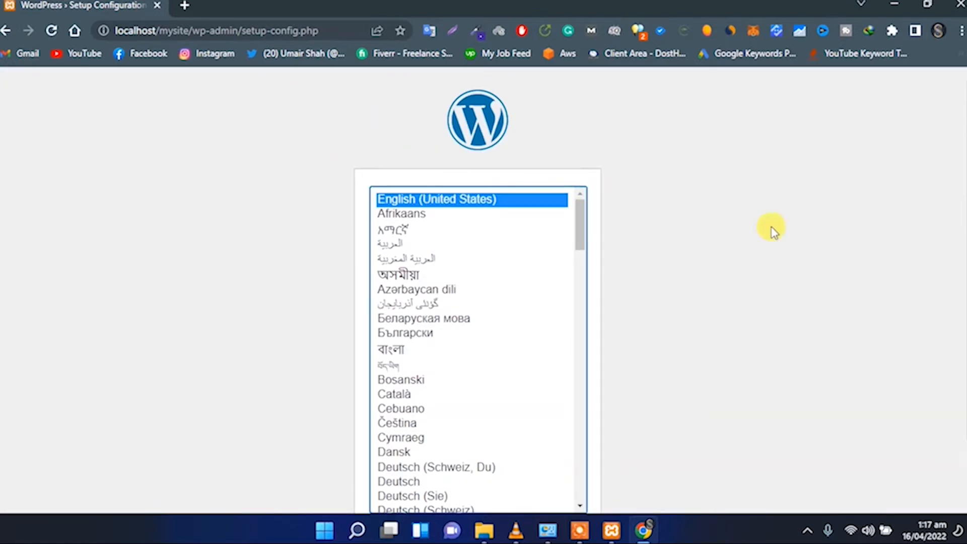
scroll(651, 237, down, 2)
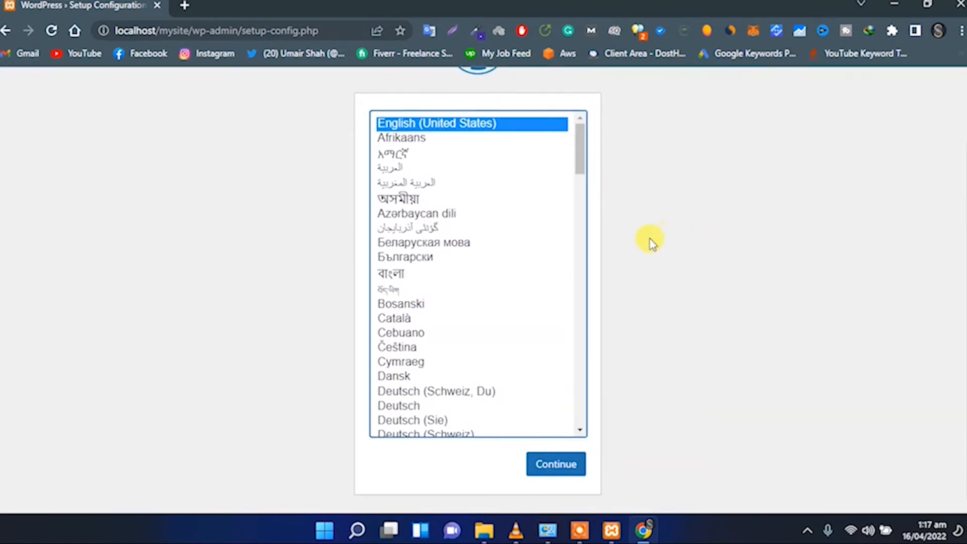
click(552, 466)
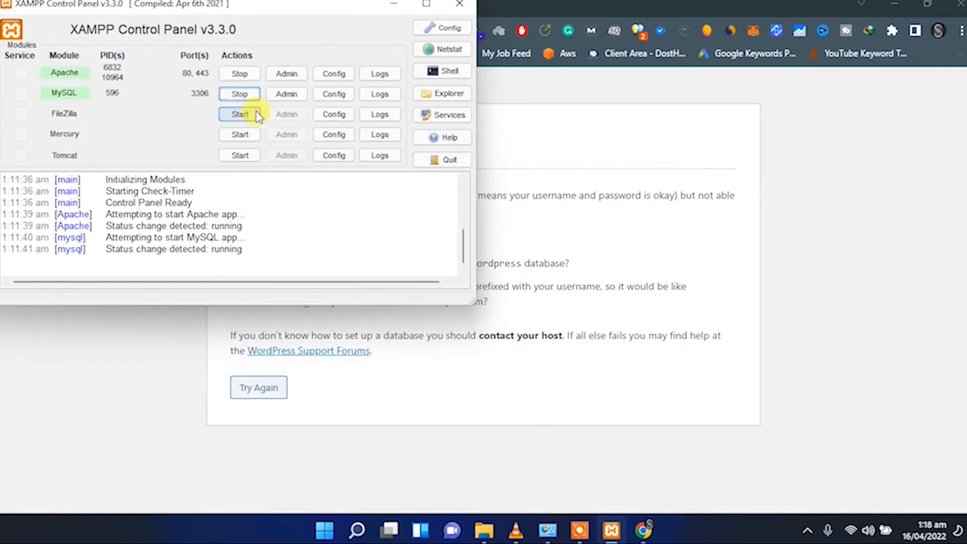
Open phpMyAdmin from the XAMPP MySQL module and create a database named "mysite" with collation utf8mb4_general_ci.
click(287, 95)
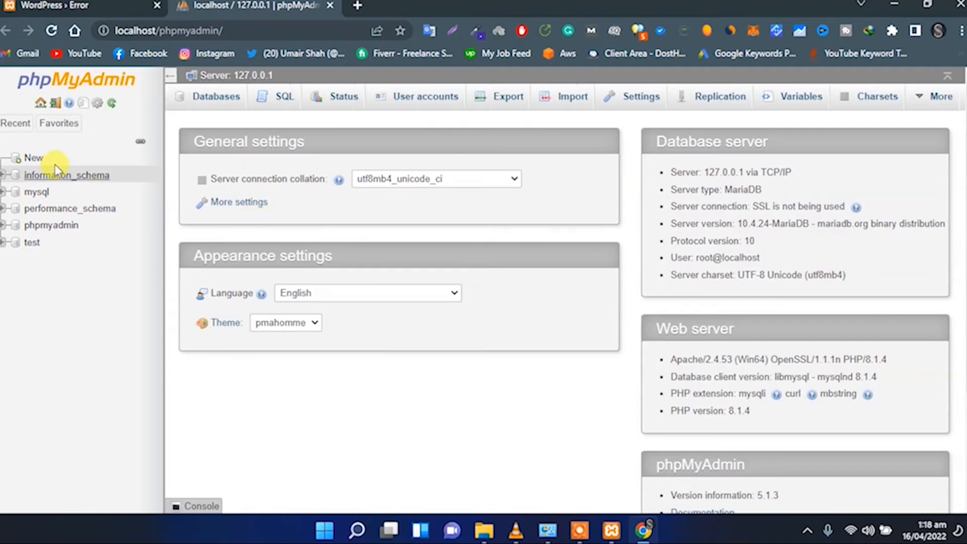
click(31, 157)
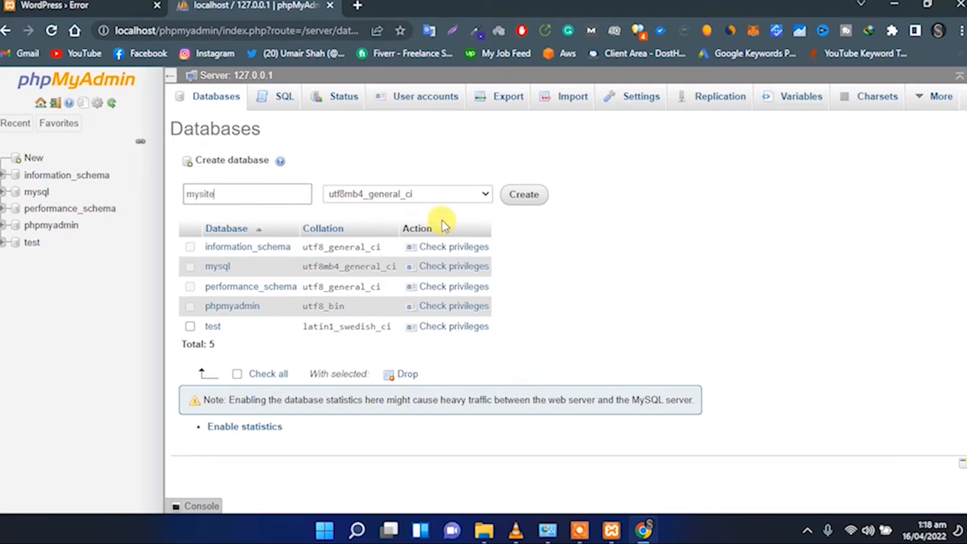
click(520, 195)
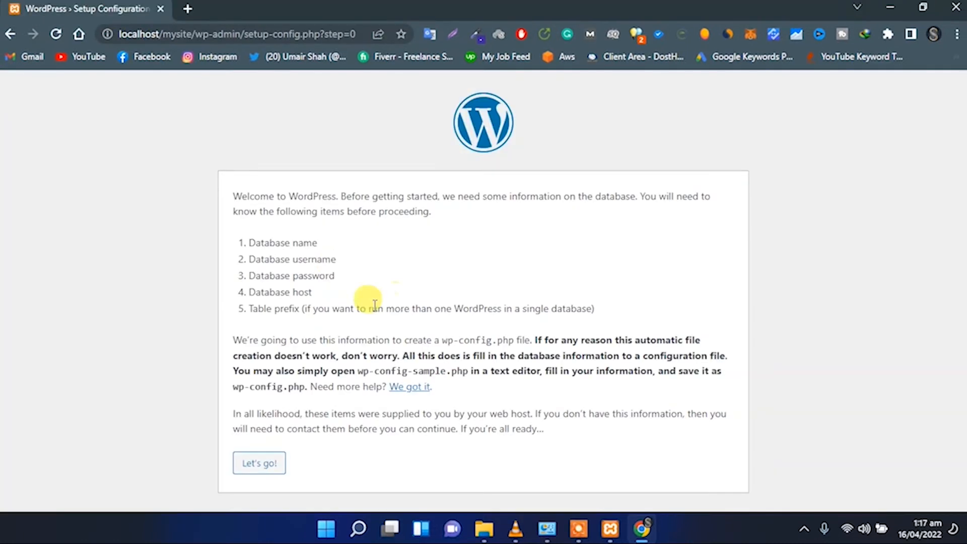
Proceed to WordPress's database connection details, set the database name to "mysite" and clear the database password.
click(254, 466)
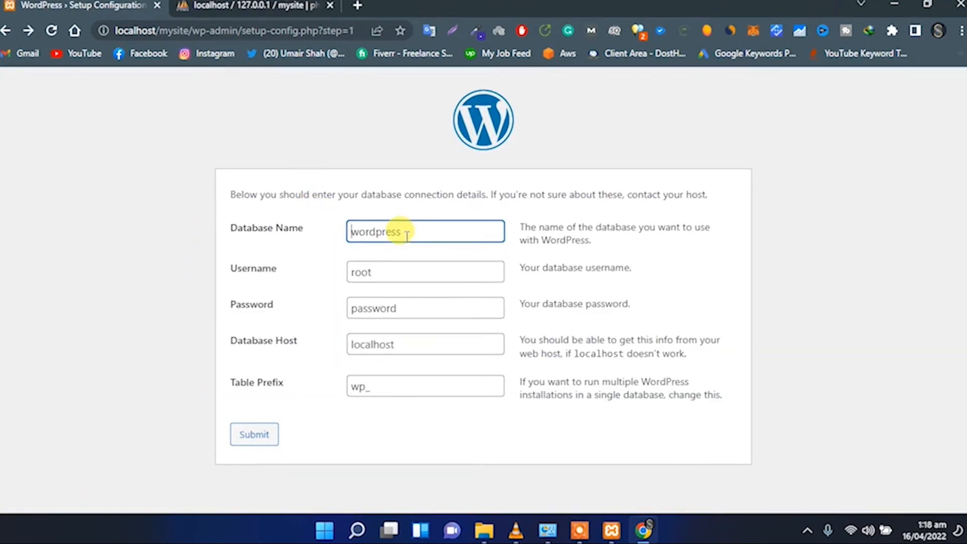
drag(407, 236, 334, 237)
key(BackSpace)
text(my)
click(373, 262)
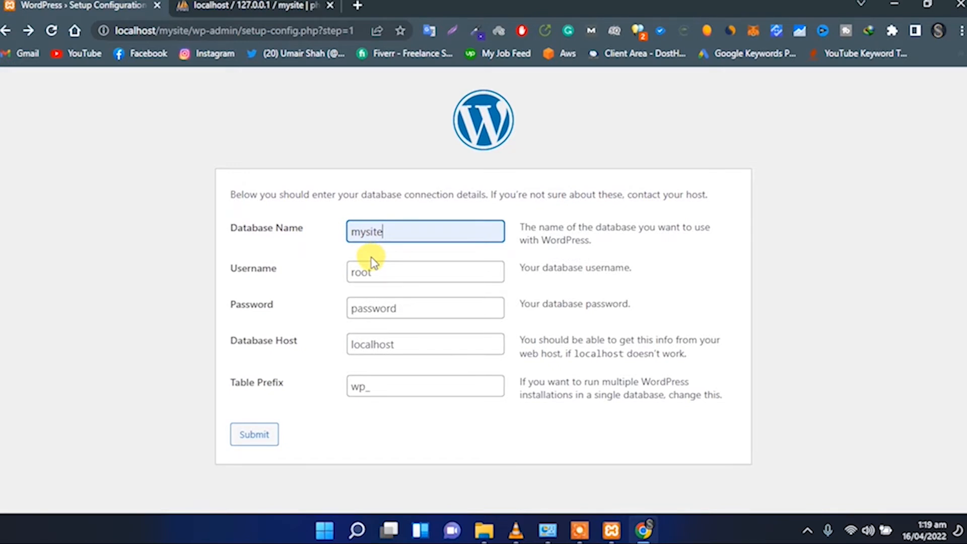
drag(398, 312, 324, 298)
key(BackSpace)
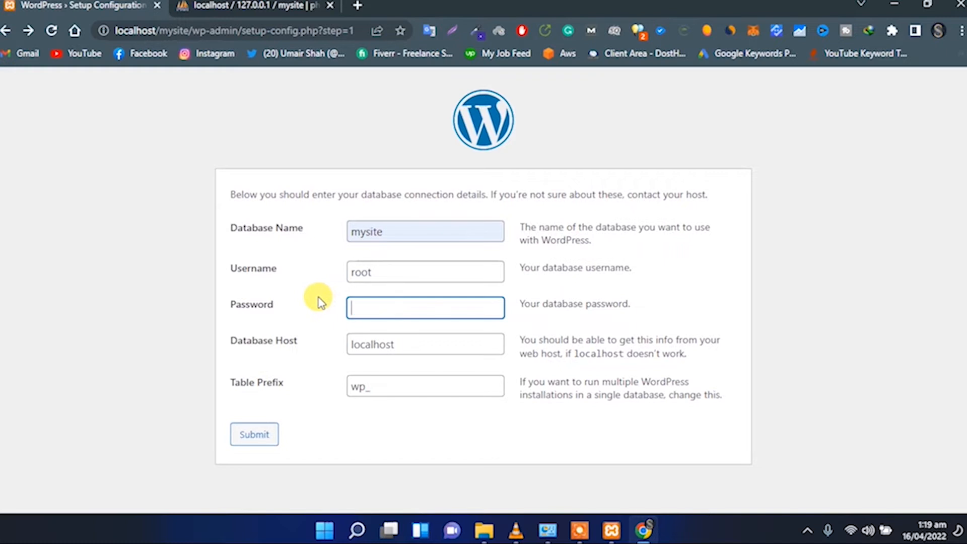
Submit the connection details with host localhost and table prefix wp_, and run the WordPress installation.
drag(398, 343, 343, 346)
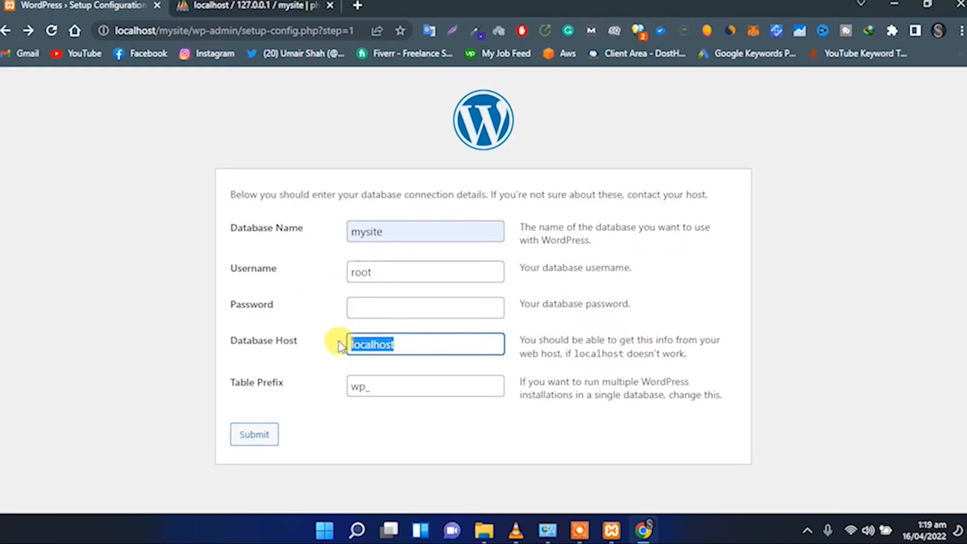
click(410, 373)
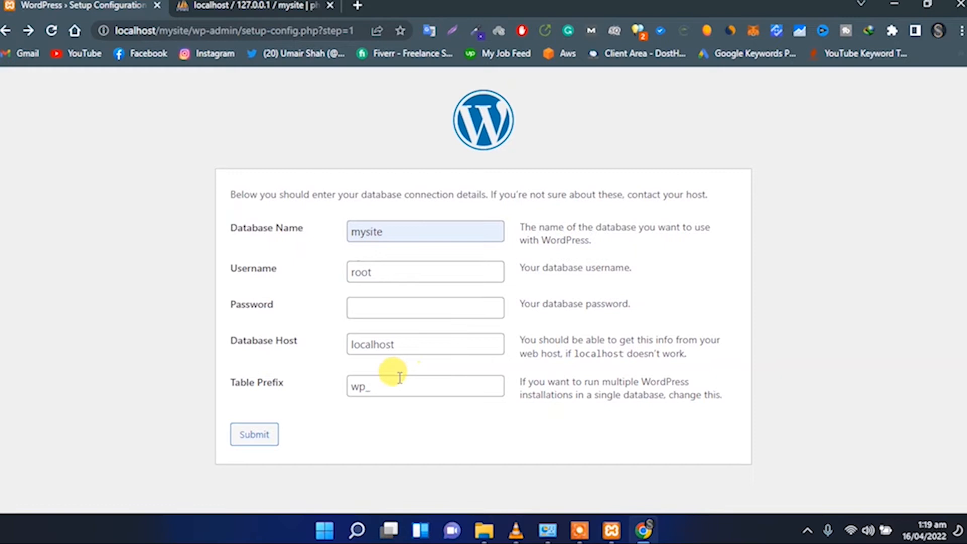
click(395, 380)
click(255, 436)
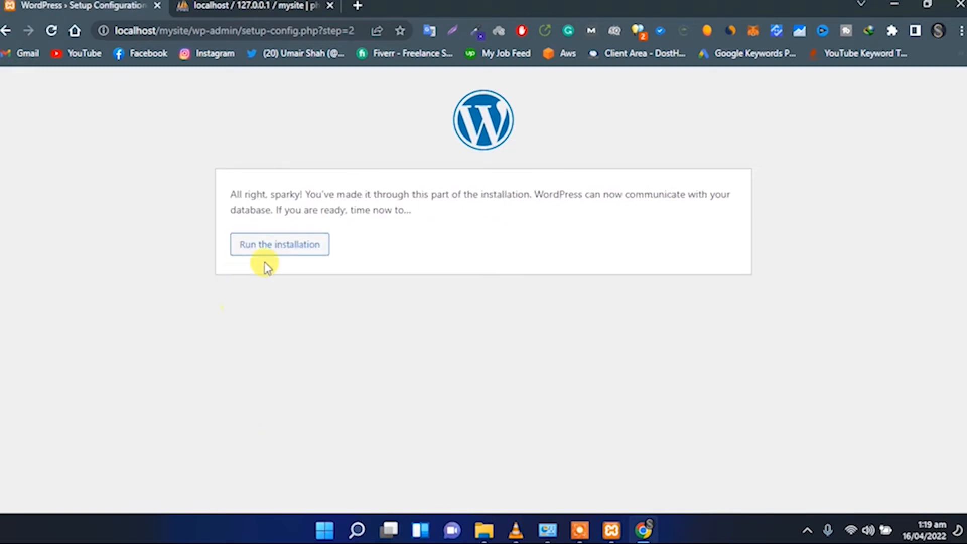
click(281, 247)
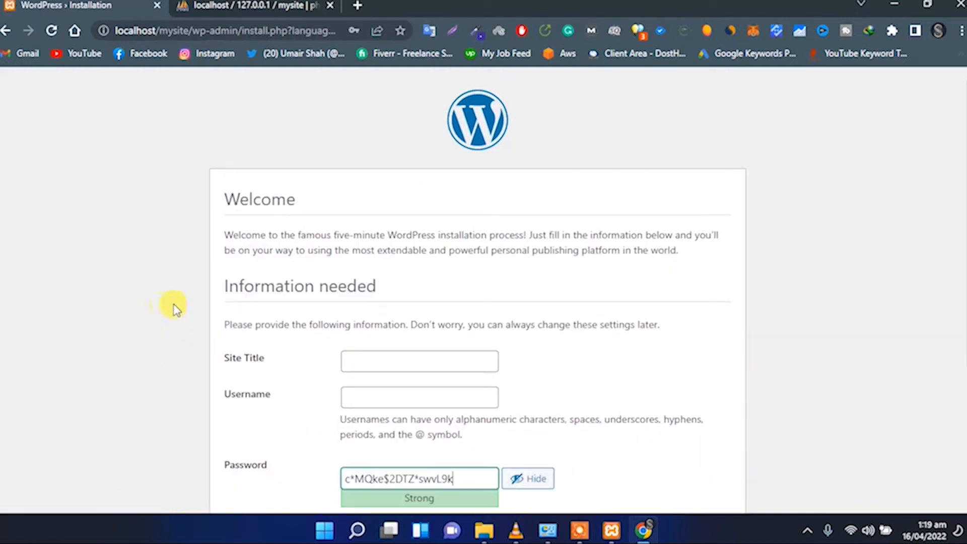
Set the site title to "My Site" and the WordPress username to "mysite".
scroll(305, 308, down, 4)
click(359, 154)
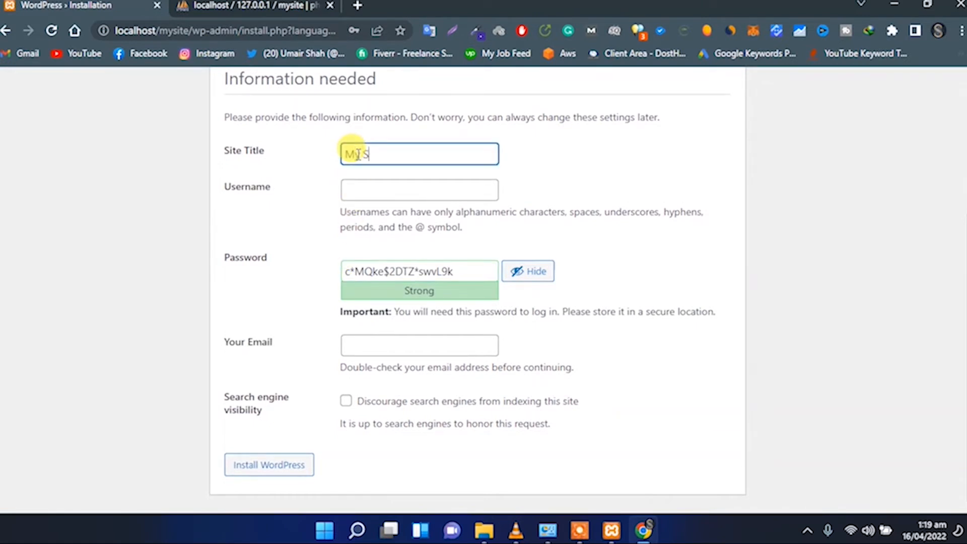
click(366, 190)
text(mysite)
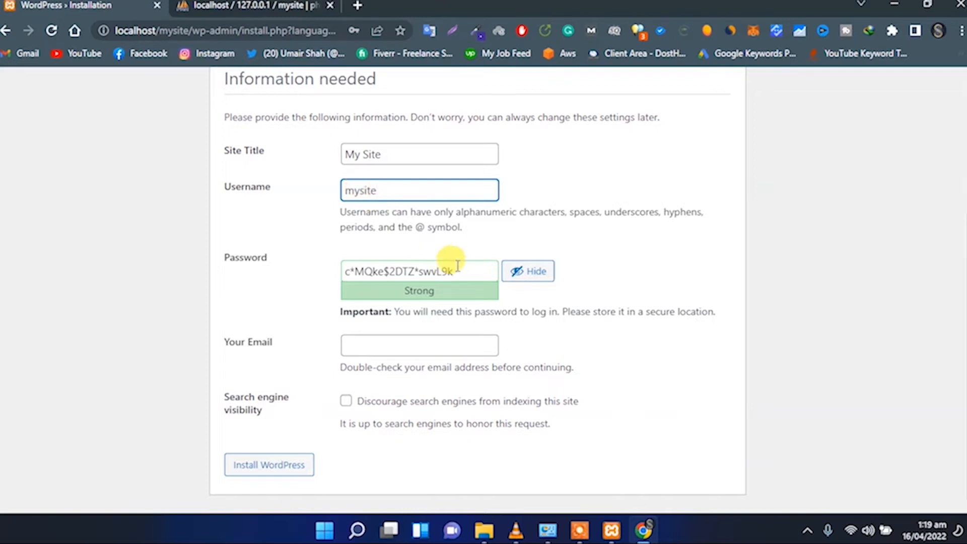
Replace the generated WordPress password with a custom account password, keeping it hidden.
drag(458, 265, 339, 270)
key(BackSpace)
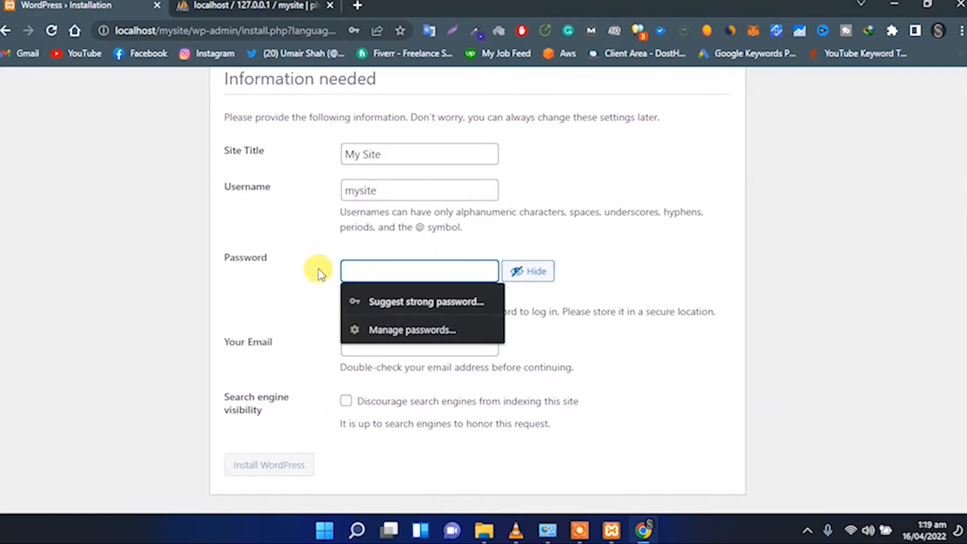
click(537, 274)
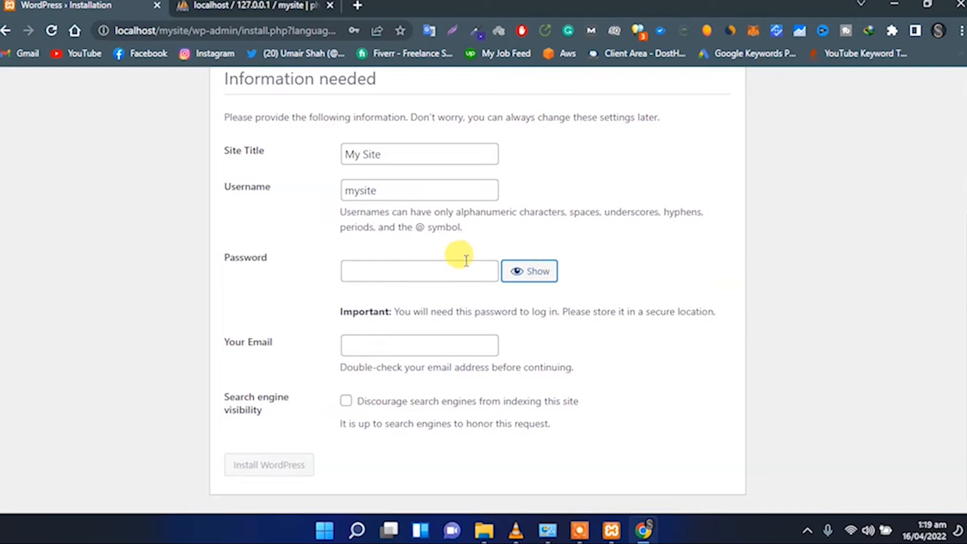
click(432, 271)
text(*********)
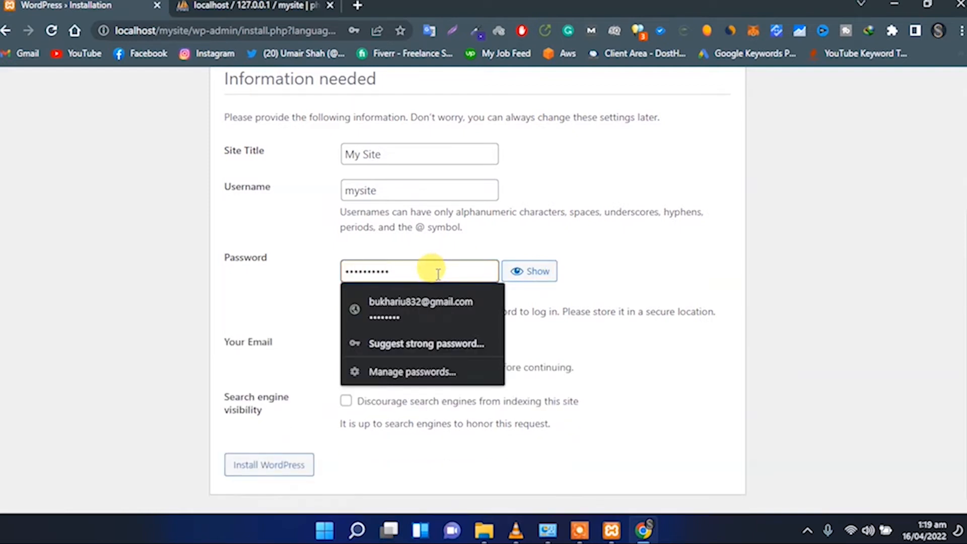
click(305, 307)
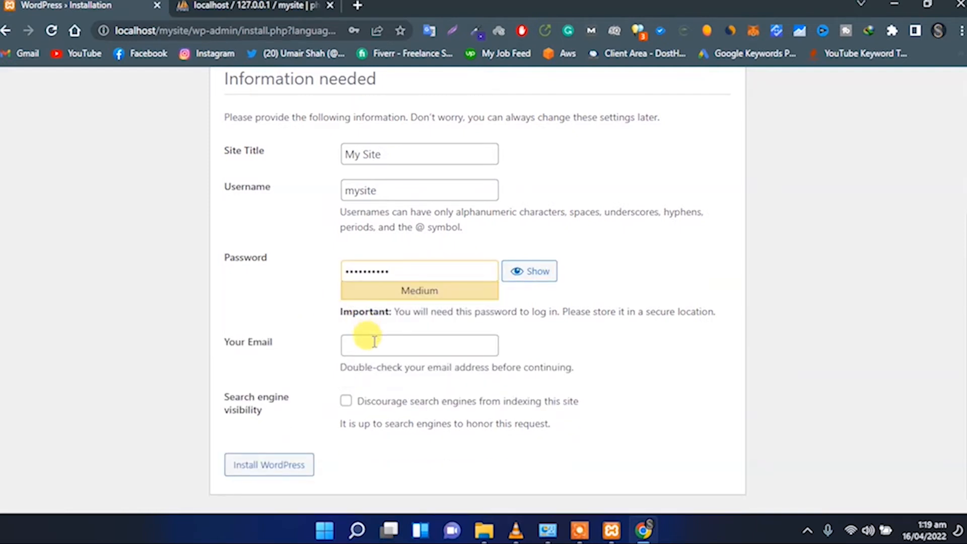
Fill in the site administrator's e-mail from the saved suggestions and install WordPress.
click(374, 342)
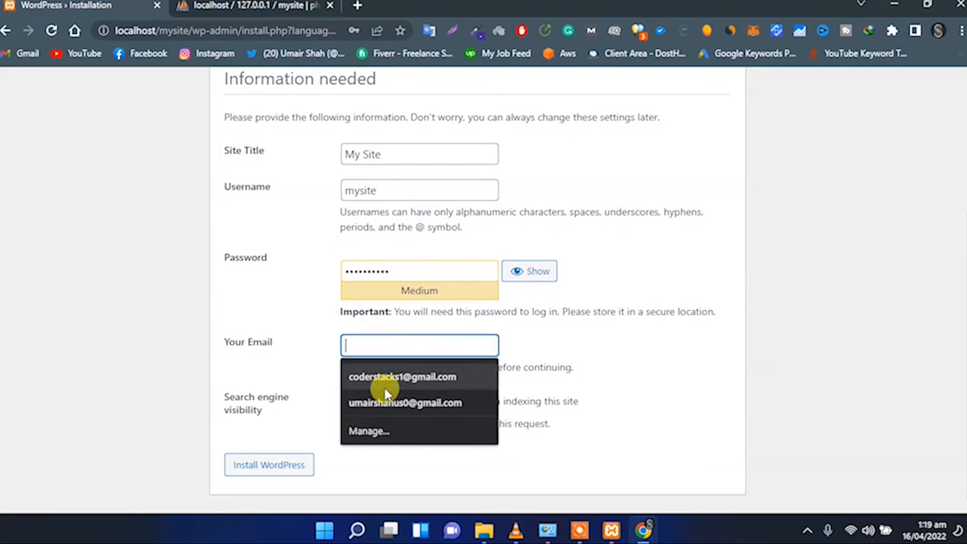
click(364, 377)
click(284, 466)
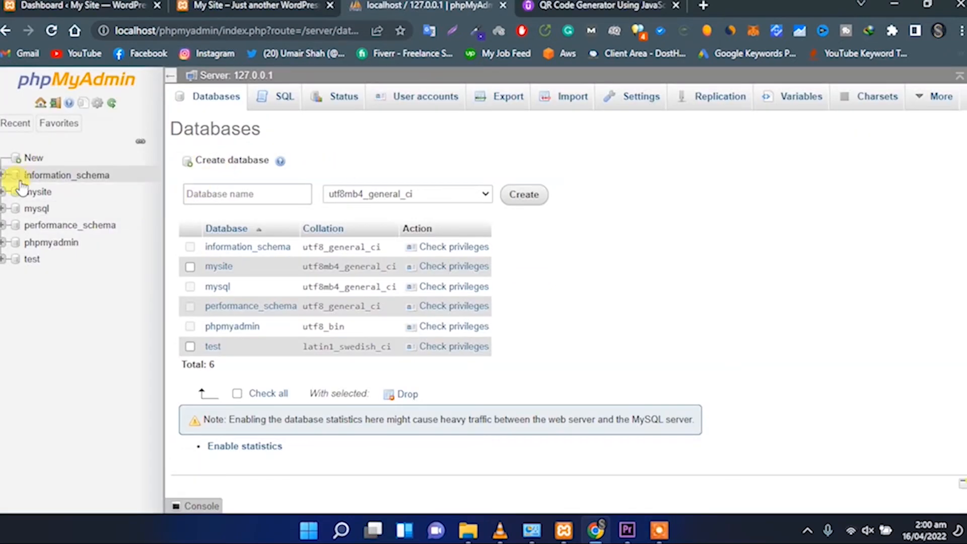
Open the mysite database in phpMyAdmin to examine the tables WordPress uses.
click(35, 192)
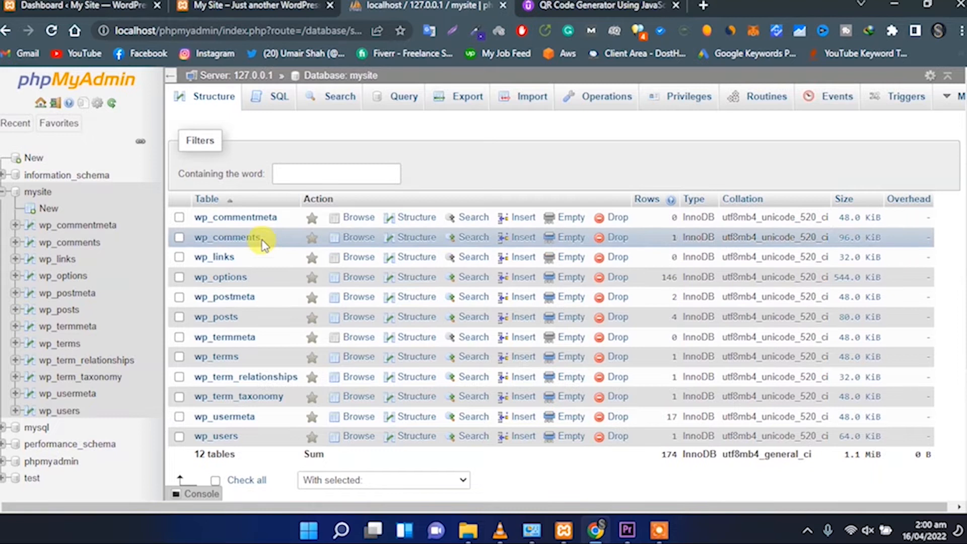
Open the wp_users table of the mysite database to view its records.
scroll(262, 347, down, 3)
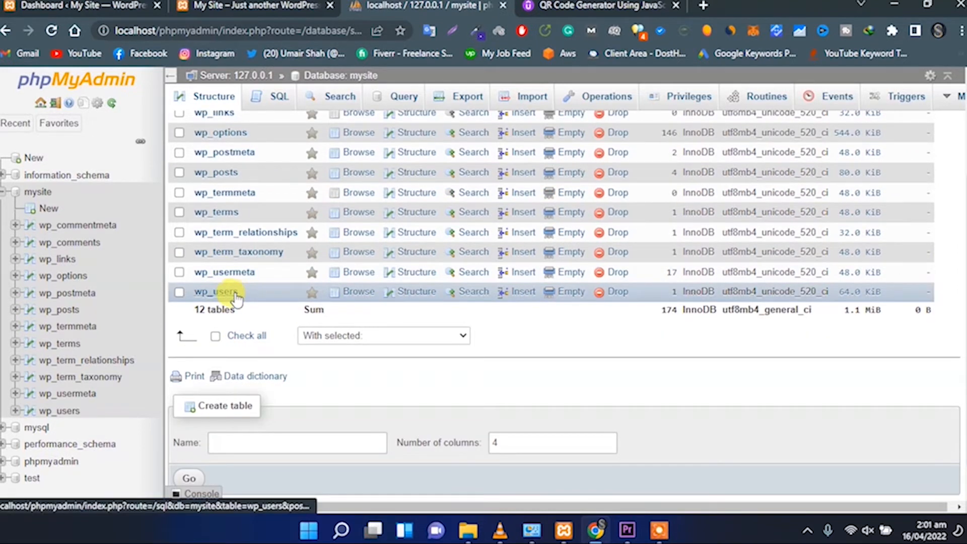
click(221, 292)
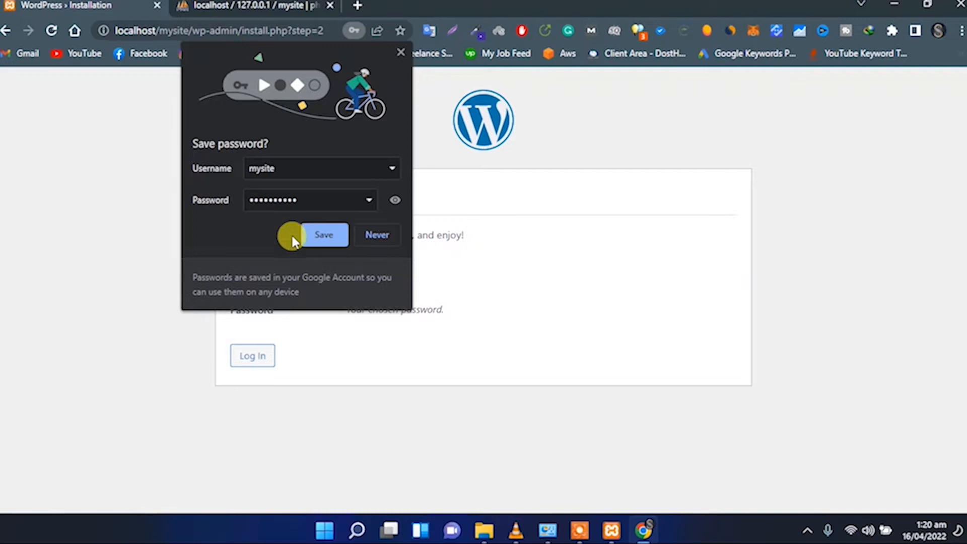
Save the new WordPress login in the browser and log in to the site with Remember Me enabled.
click(313, 237)
click(258, 361)
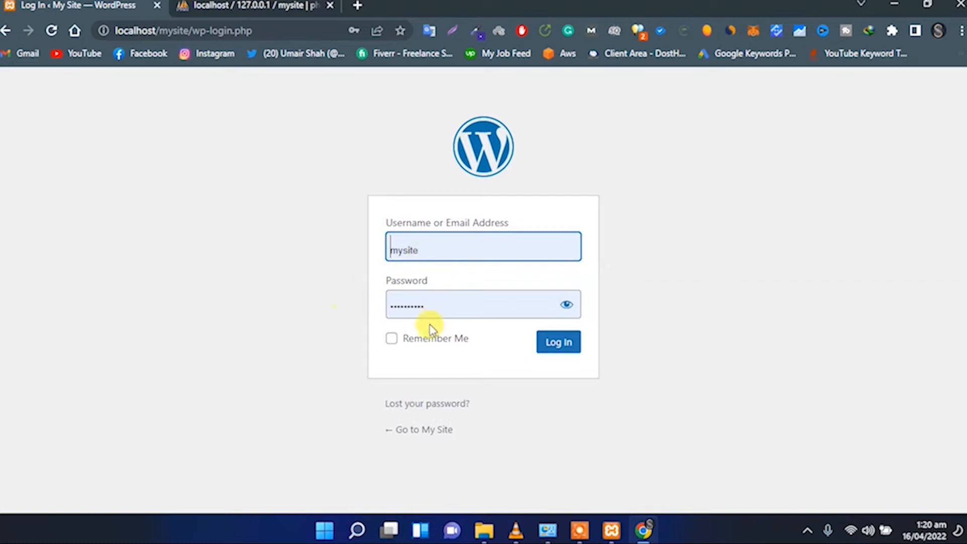
click(423, 342)
click(558, 347)
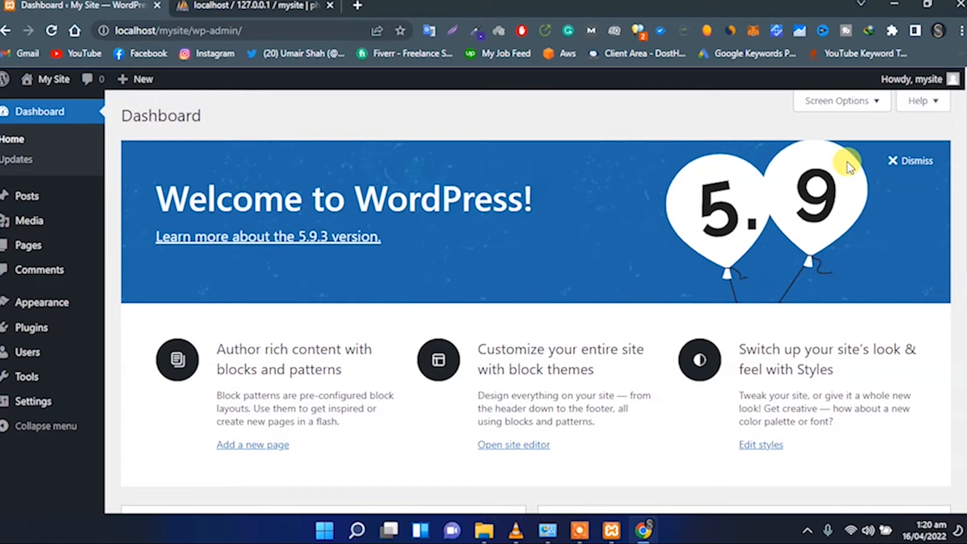
Dismiss the dashboard's Welcome to WordPress banner and view the site's front page in a separate tab.
click(900, 161)
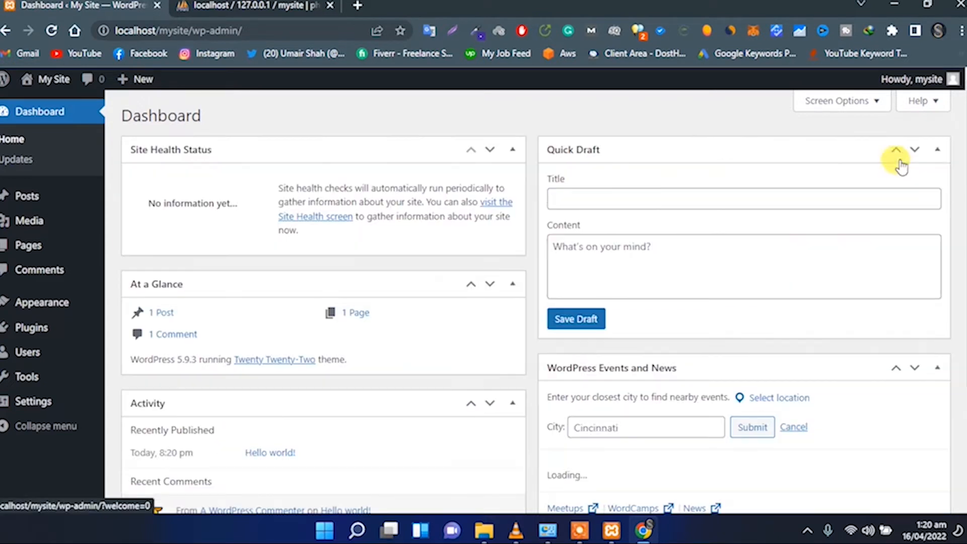
scroll(255, 259, down, 3)
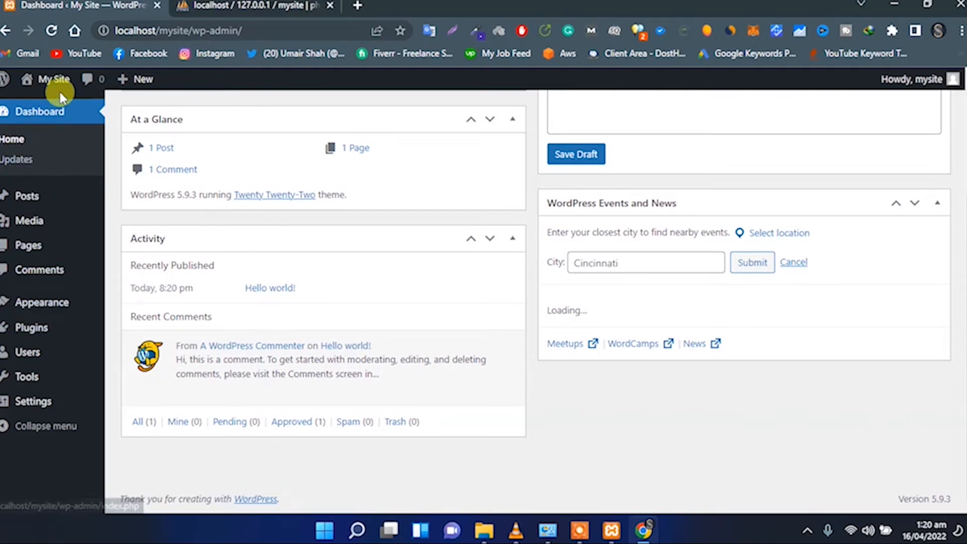
mouse_move(55, 84)
middle_click(53, 102)
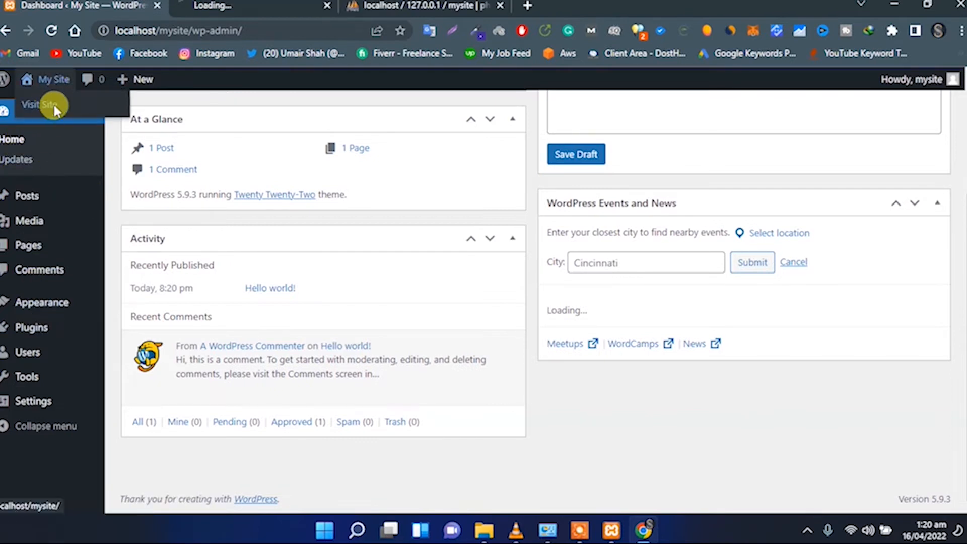
click(236, 11)
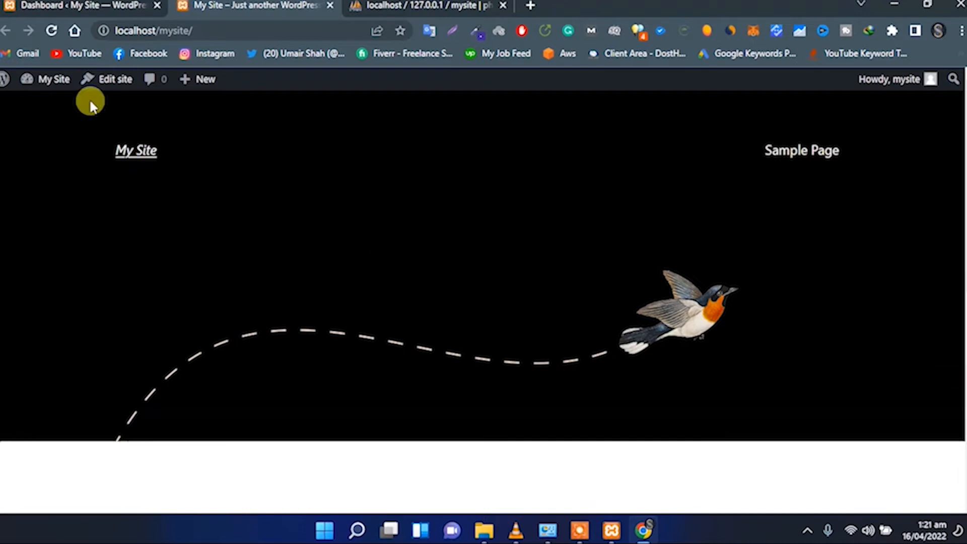
click(101, 8)
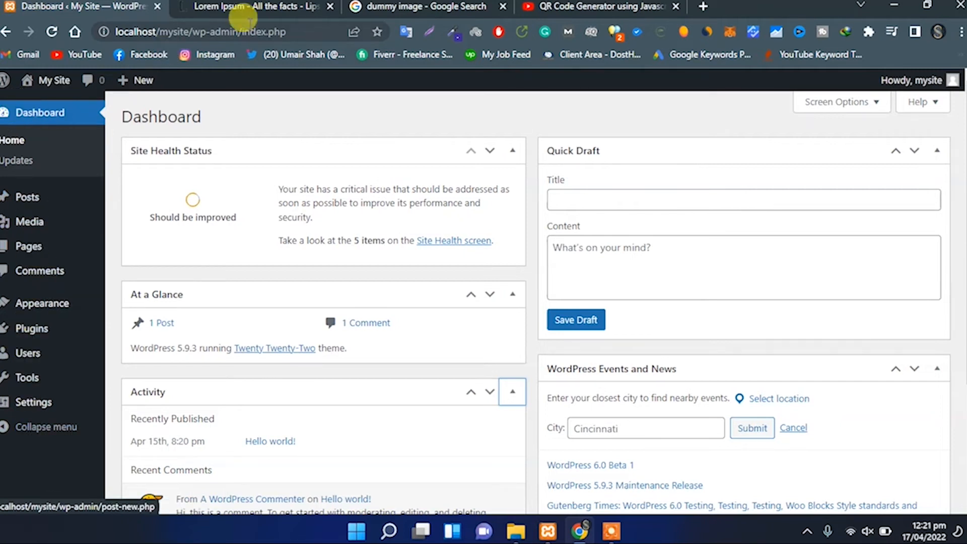
Look through the My Site front page from header to footer in a new tab, and return to the dashboard.
mouse_move(60, 85)
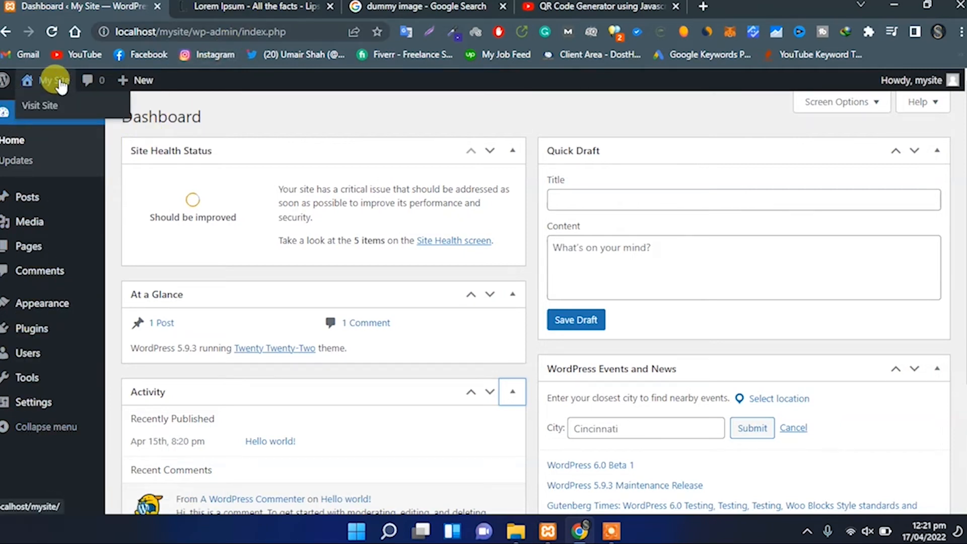
ctrl+click(52, 104)
click(214, 7)
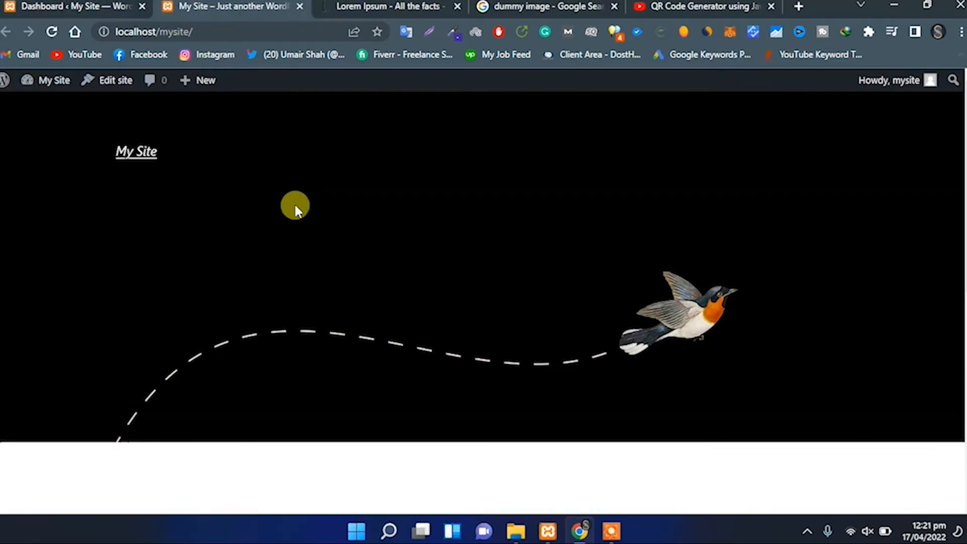
scroll(413, 241, down, 8)
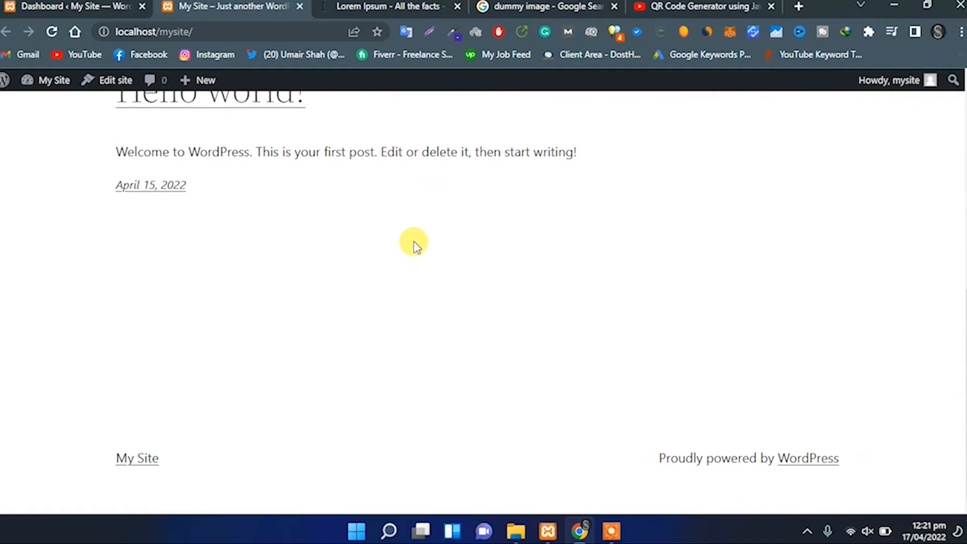
scroll(415, 243, up, 8)
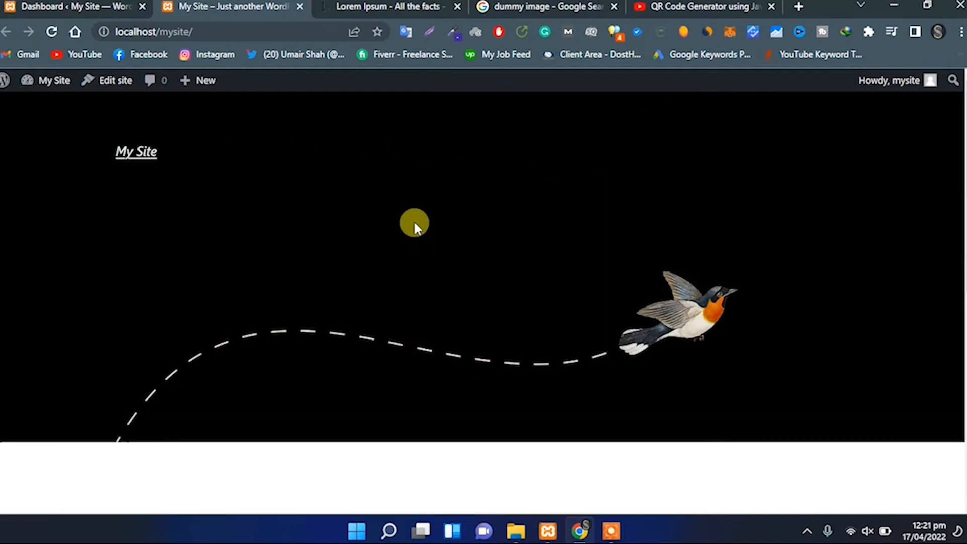
click(68, 5)
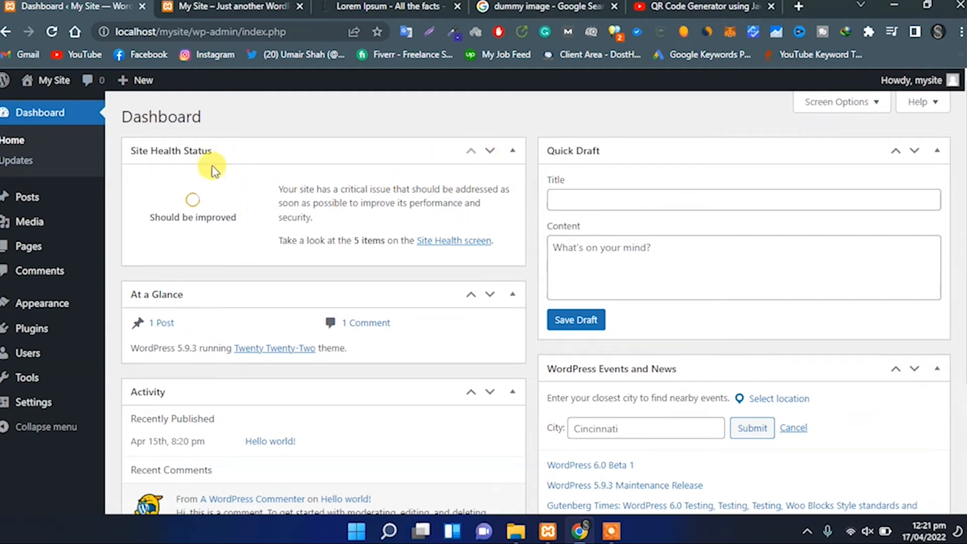
Collapse the Site Health Status, At a Glance, Quick Draft, Activity, and WordPress Events and News boxes on the dashboard.
click(517, 151)
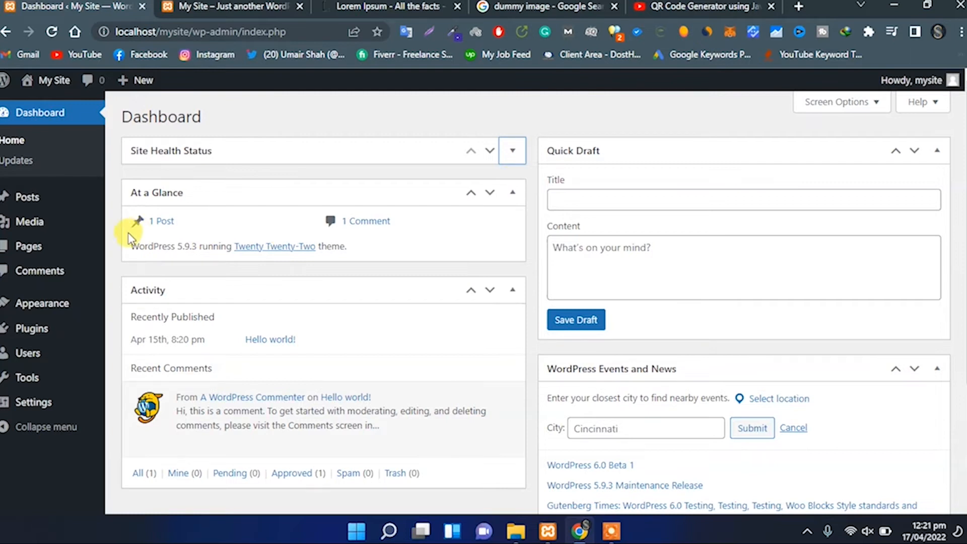
click(513, 193)
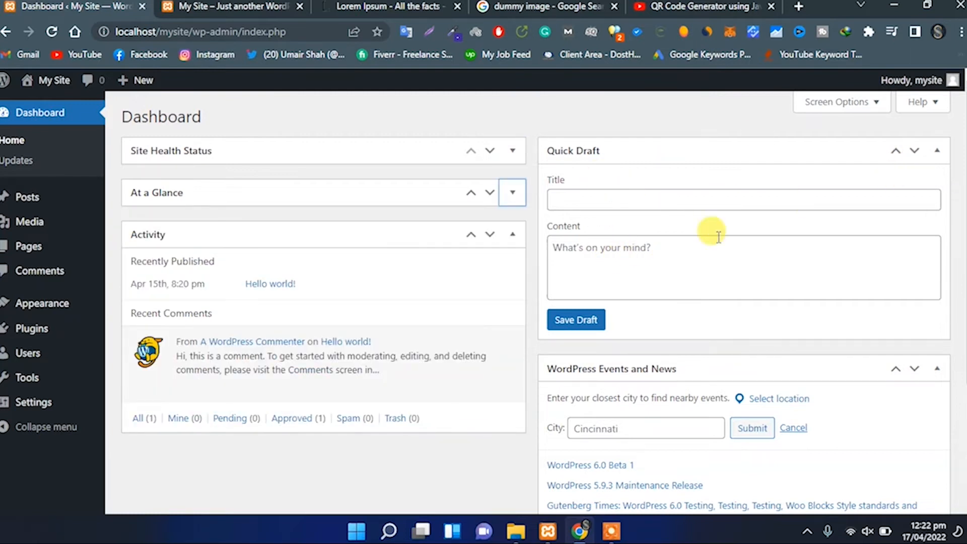
click(935, 152)
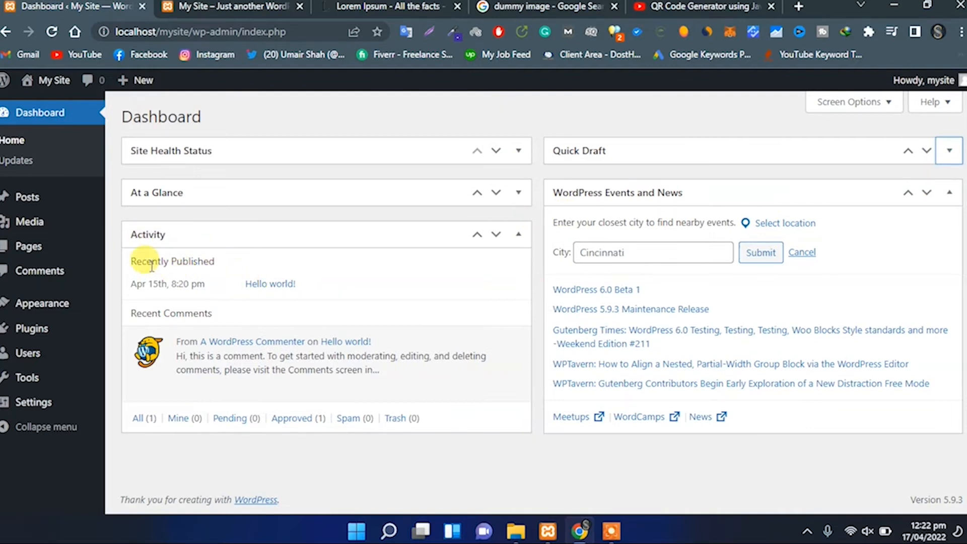
mouse_move(146, 329)
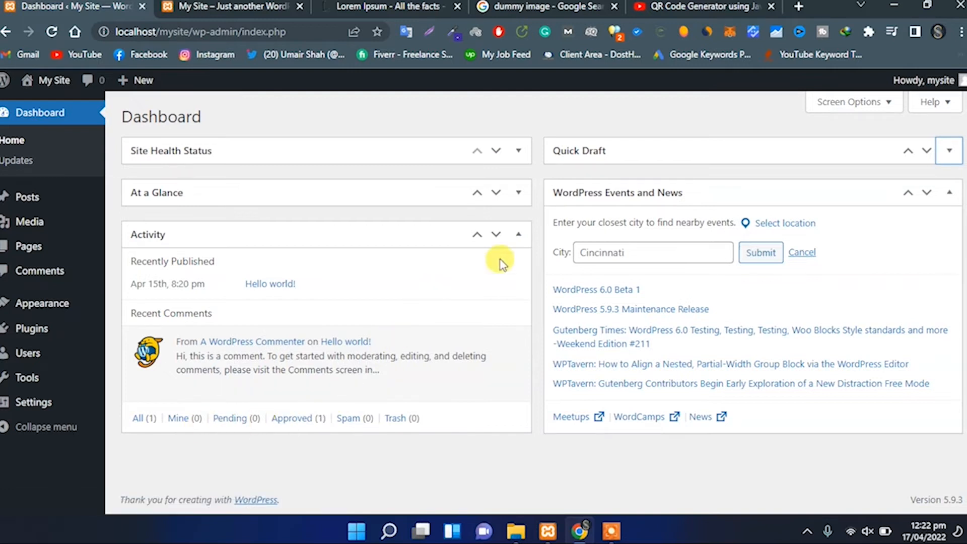
click(521, 237)
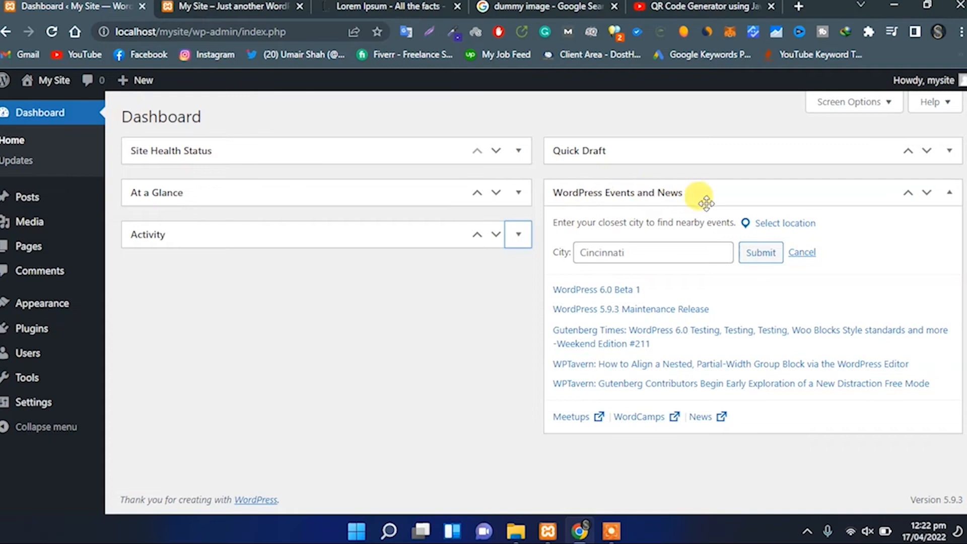
click(949, 194)
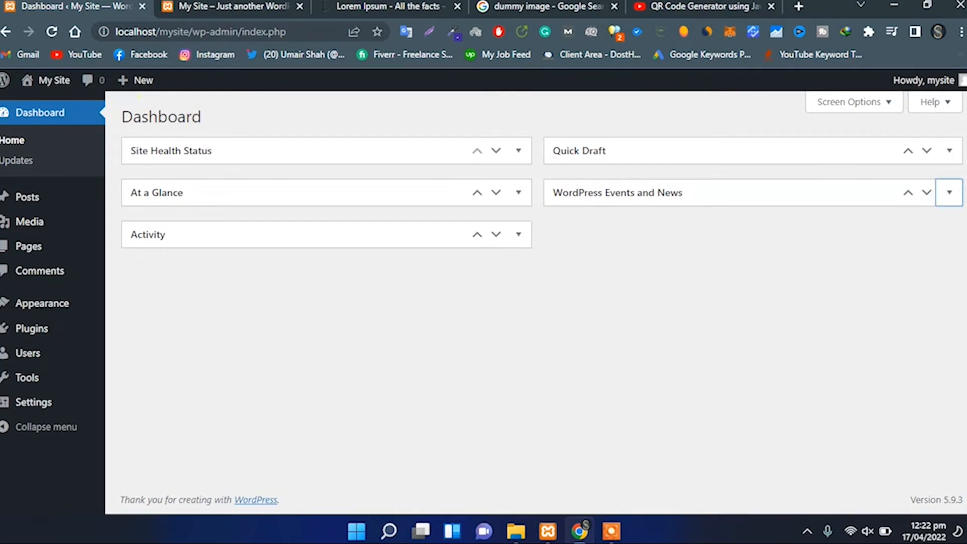
Check the WordPress Updates page for the update status of the core version, plugins and themes.
click(15, 162)
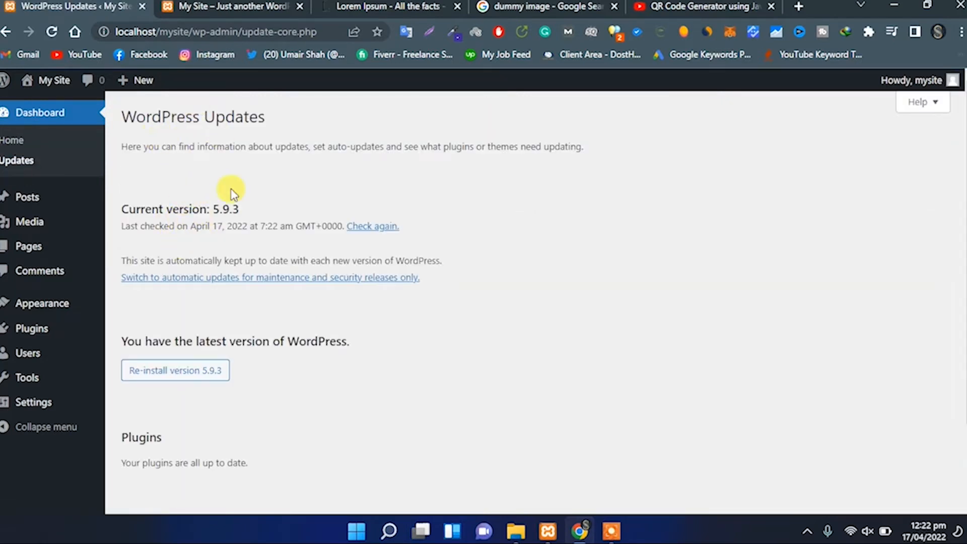
scroll(210, 236, down, 2)
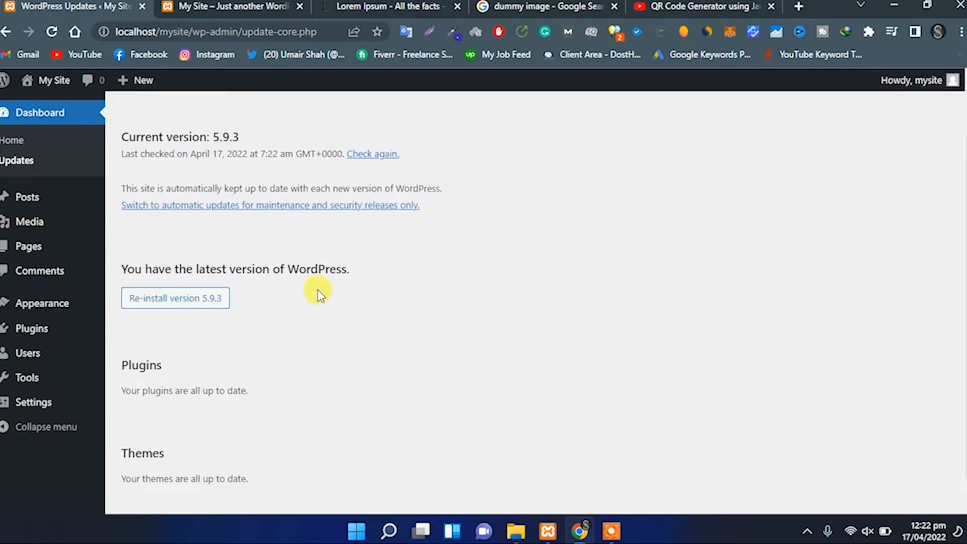
scroll(285, 294, down, 1)
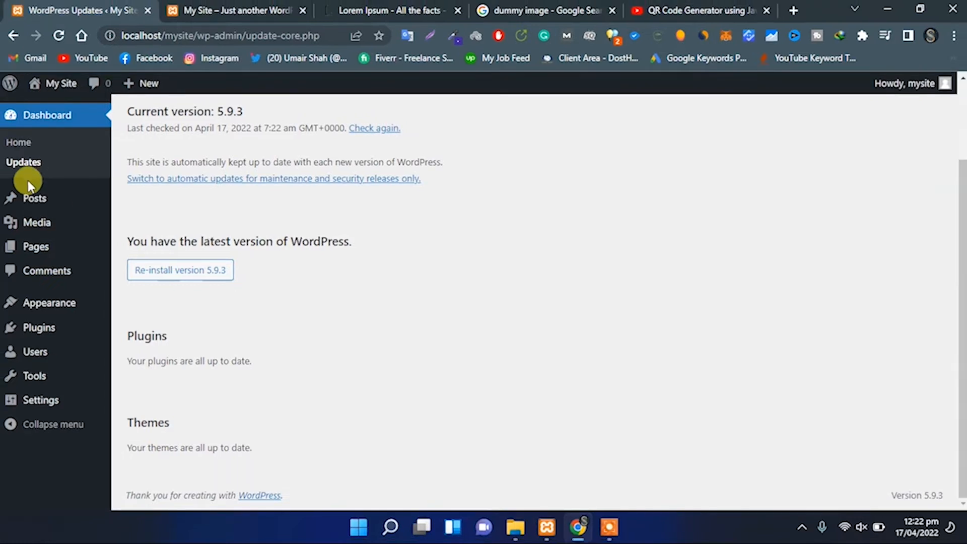
Open the list of all posts and apply Compact view in its screen options.
mouse_move(41, 207)
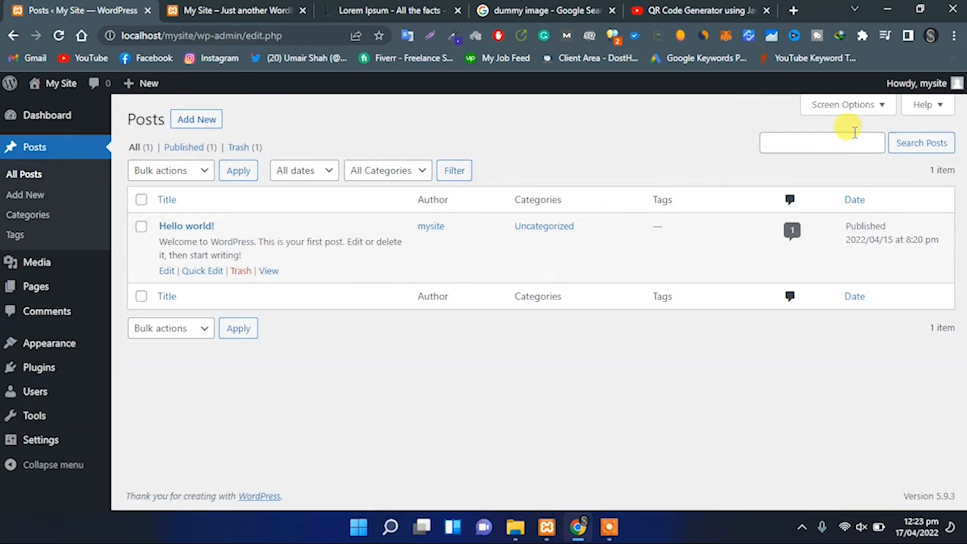
click(884, 106)
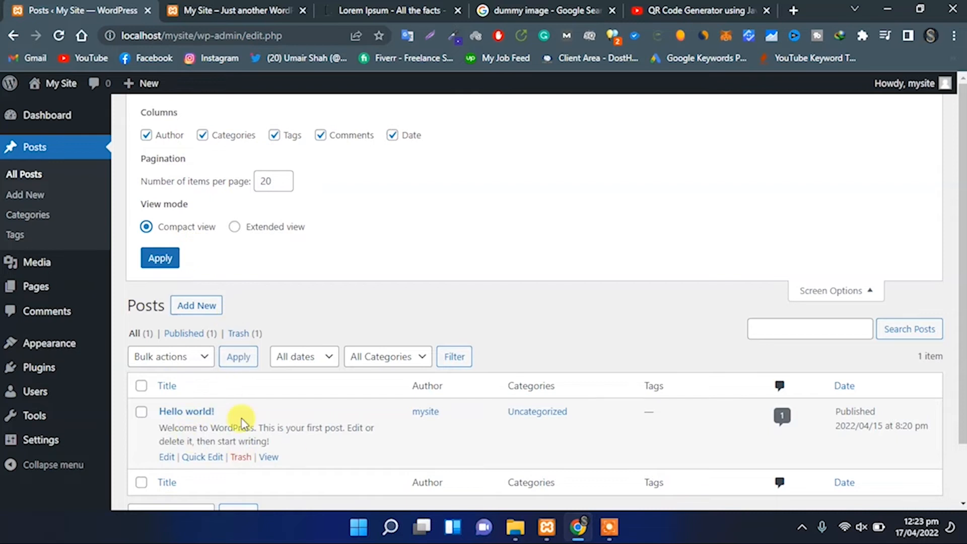
click(164, 259)
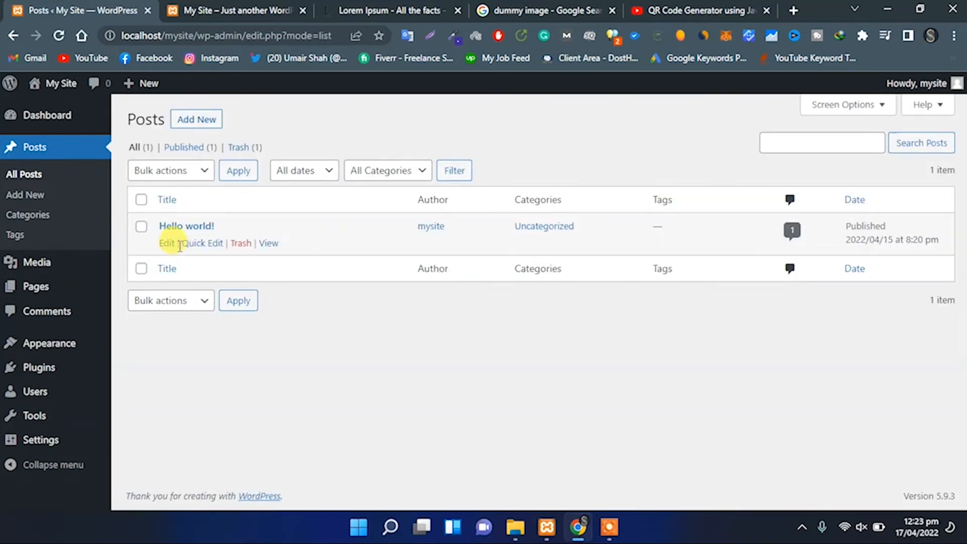
Set the posts list's view mode to Extended view and apply it.
click(847, 112)
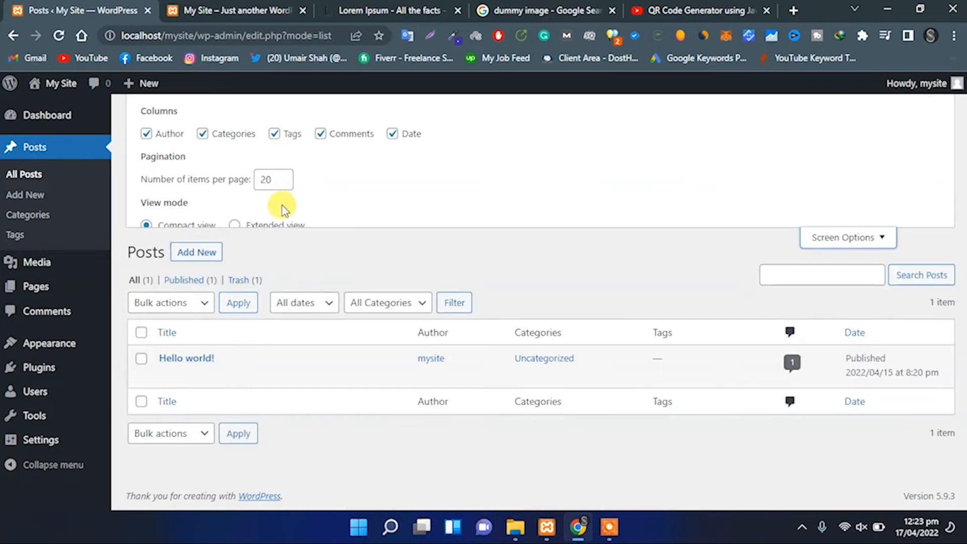
click(236, 215)
scroll(236, 215, down, 1)
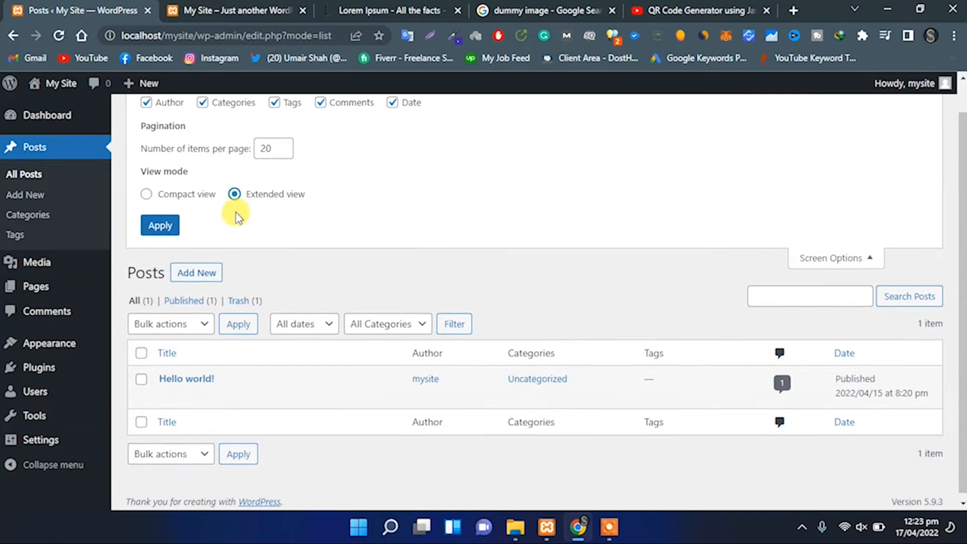
click(169, 224)
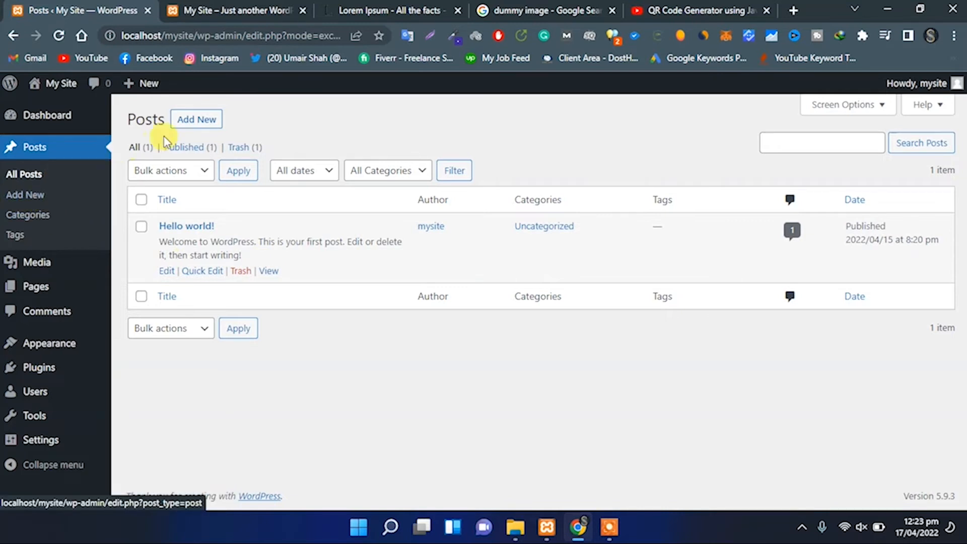
Create a new post titled "Learn WordPress With Code Pie", correcting the capitalisation of WordPress.
mouse_move(155, 89)
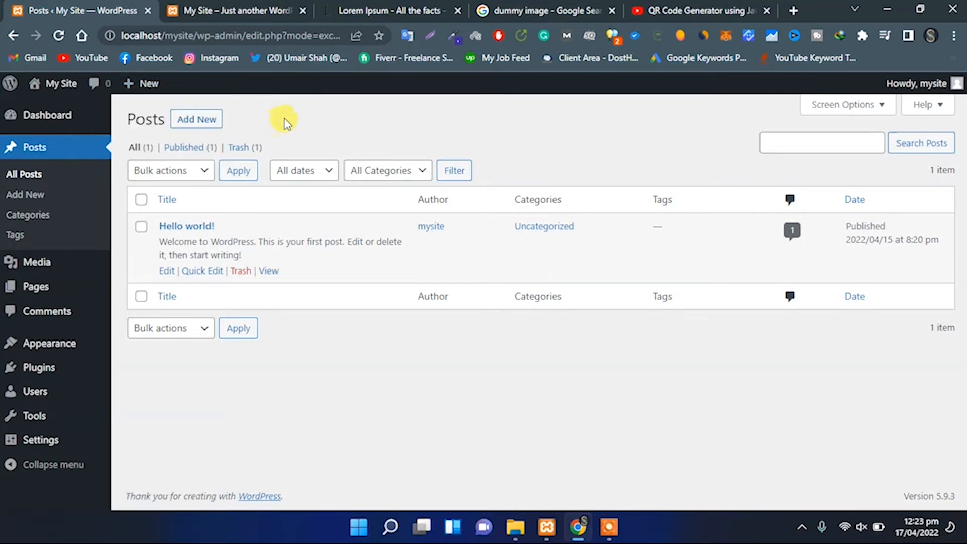
click(187, 130)
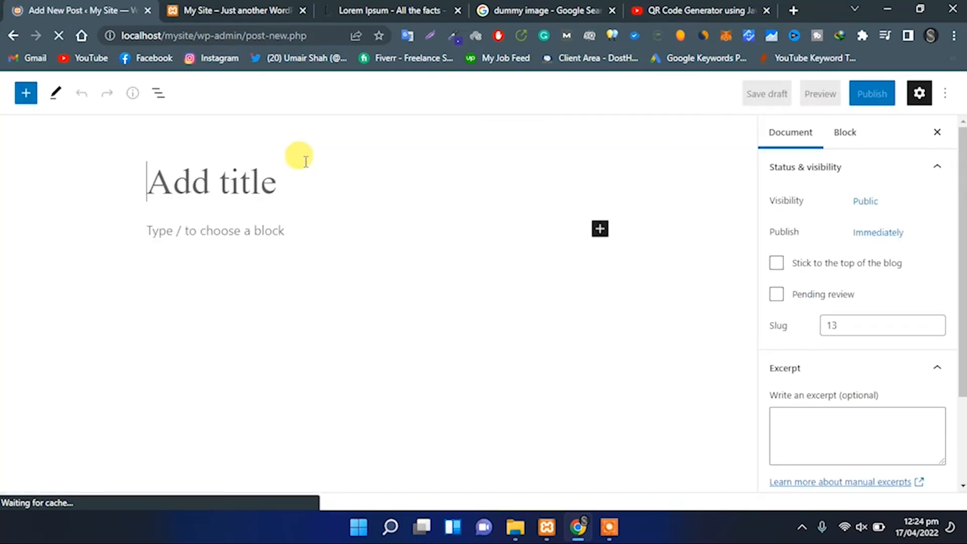
click(231, 179)
text(Learn Wordpress With Code Pie)
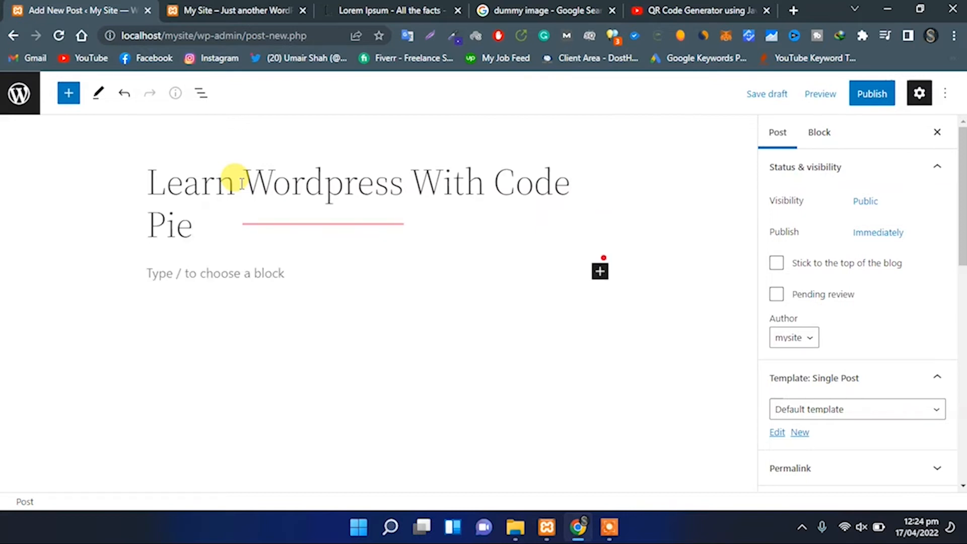
mouse_move(331, 182)
click(274, 224)
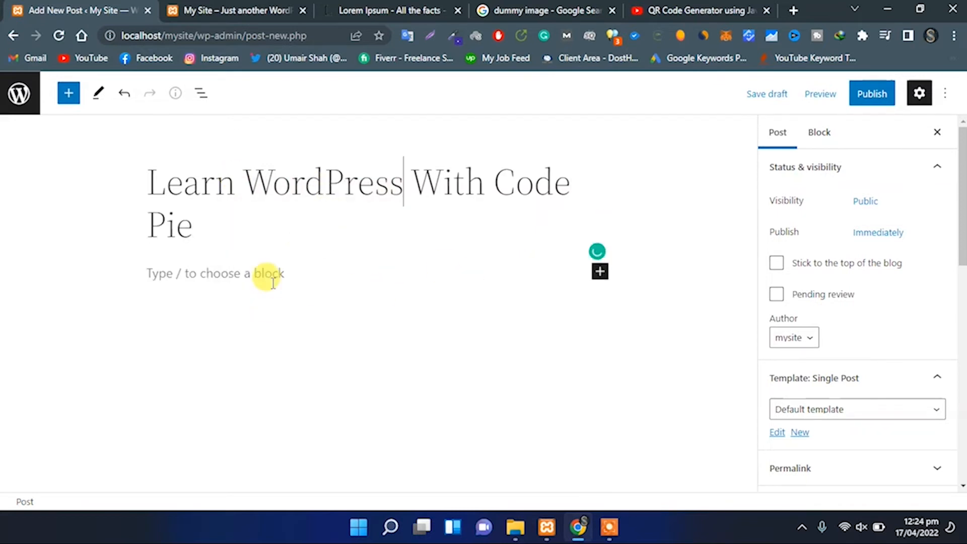
Browse the block library for the post body, from text, media and design blocks to widgets, theme blocks and embeds.
click(267, 273)
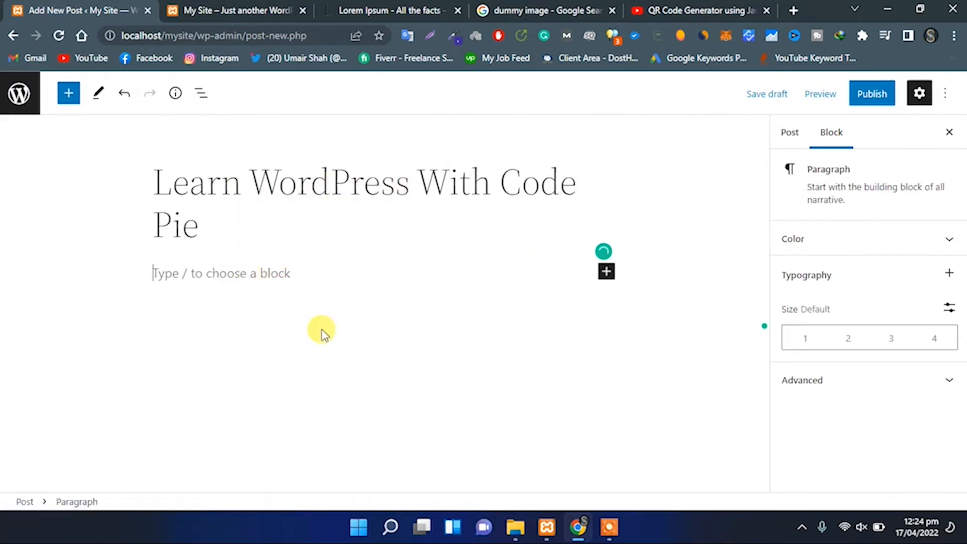
click(71, 96)
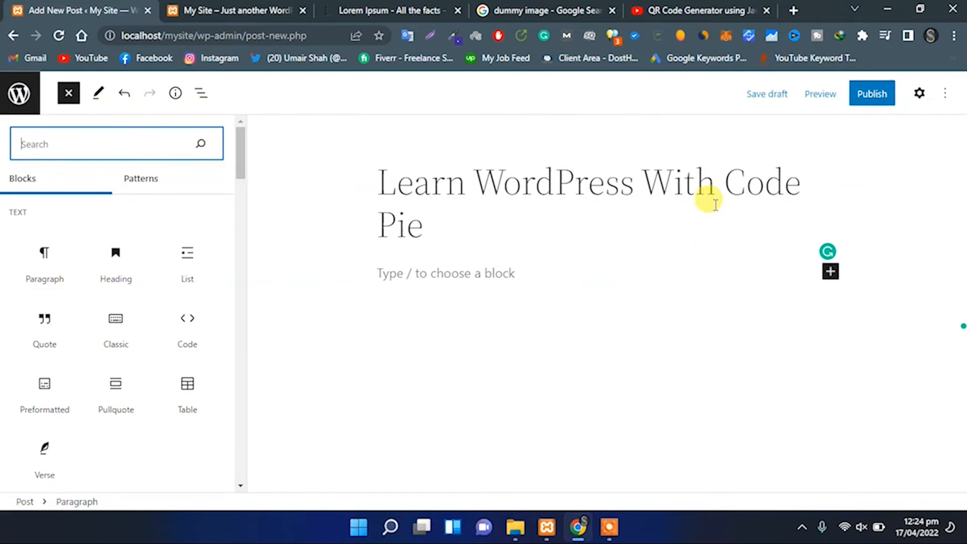
scroll(174, 282, down, 2)
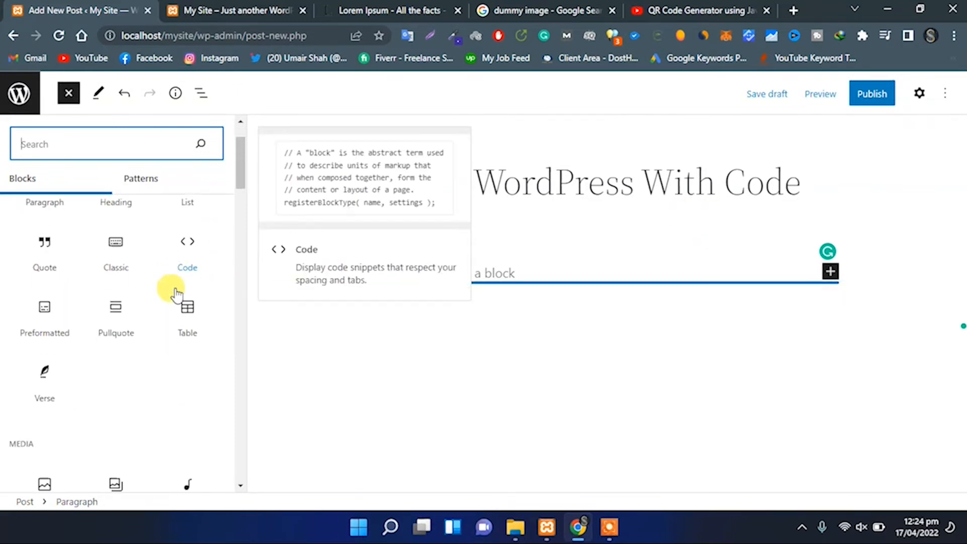
scroll(60, 363, down, 2)
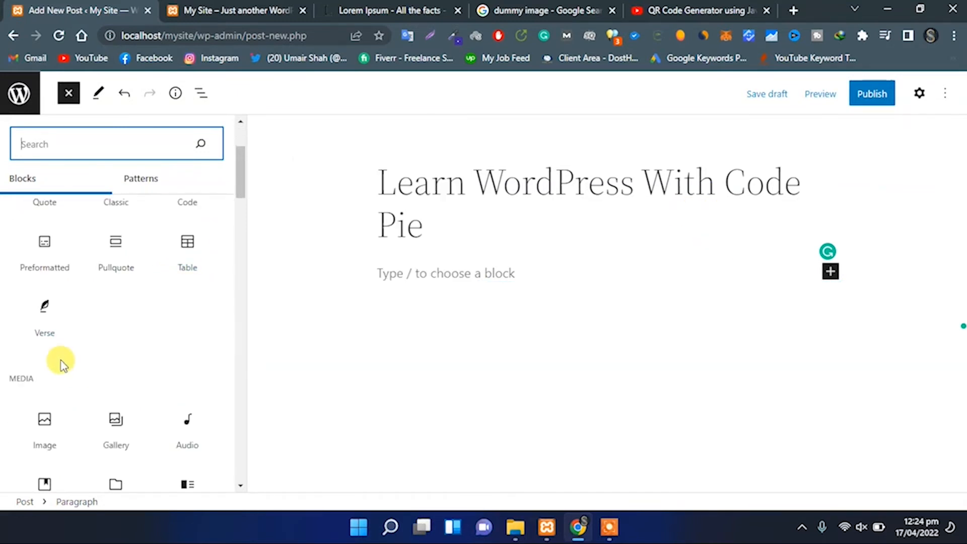
click(830, 271)
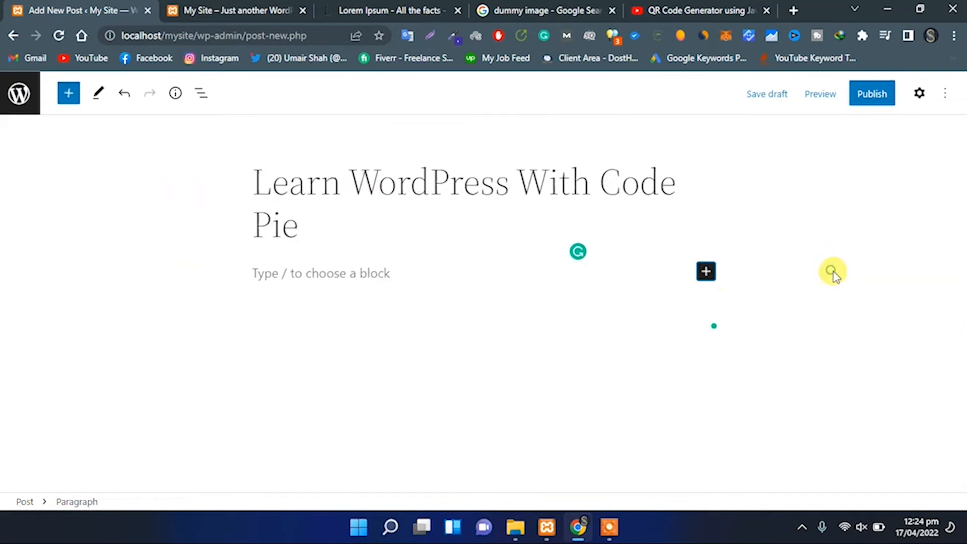
click(706, 273)
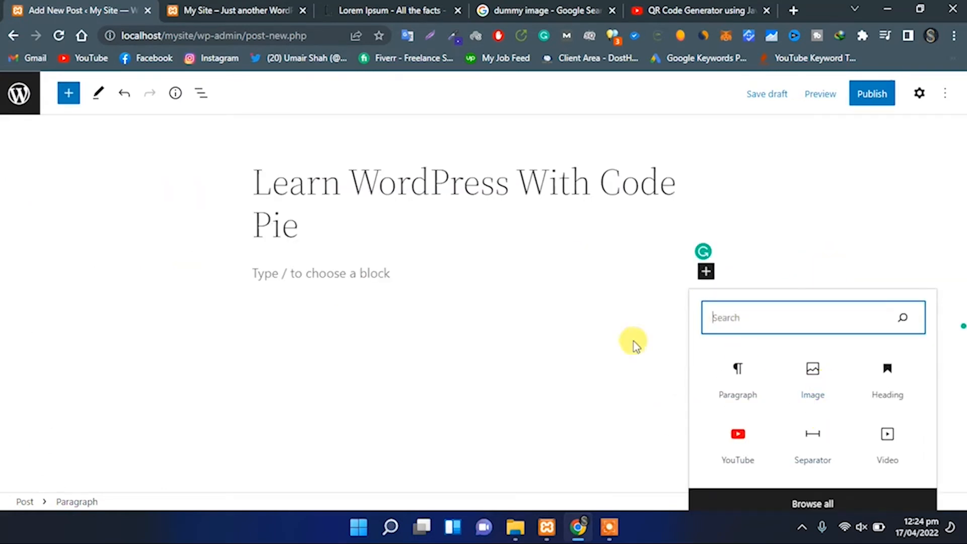
click(68, 100)
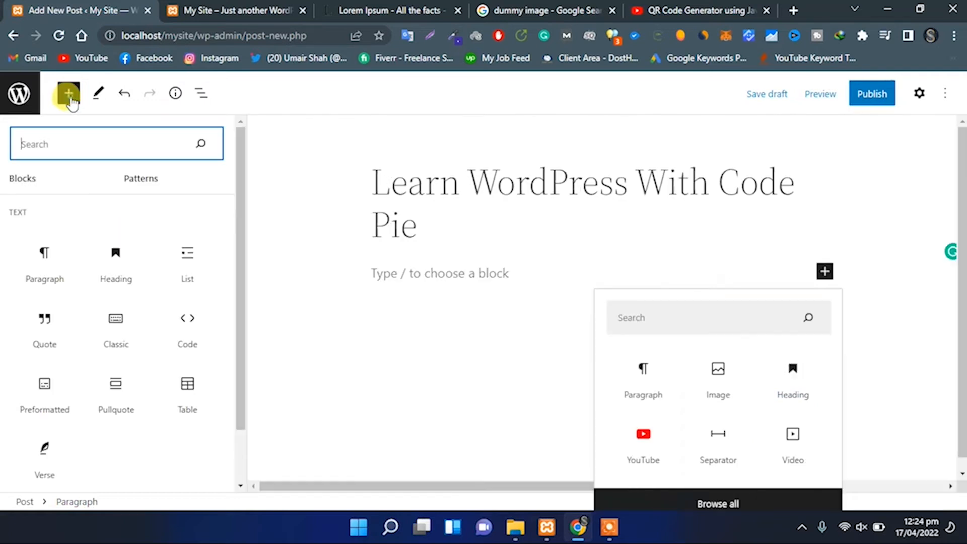
scroll(128, 309, down, 5)
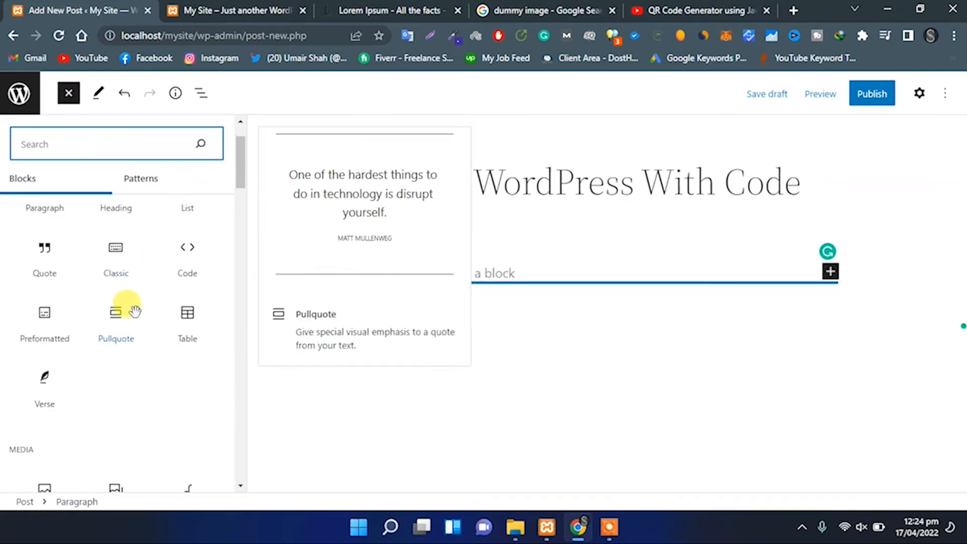
scroll(119, 358, down, 7)
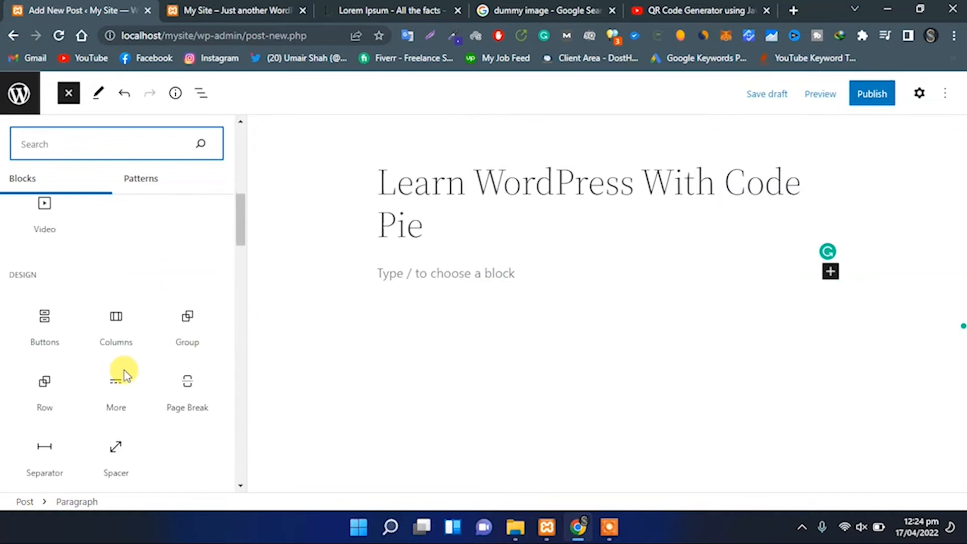
mouse_move(102, 319)
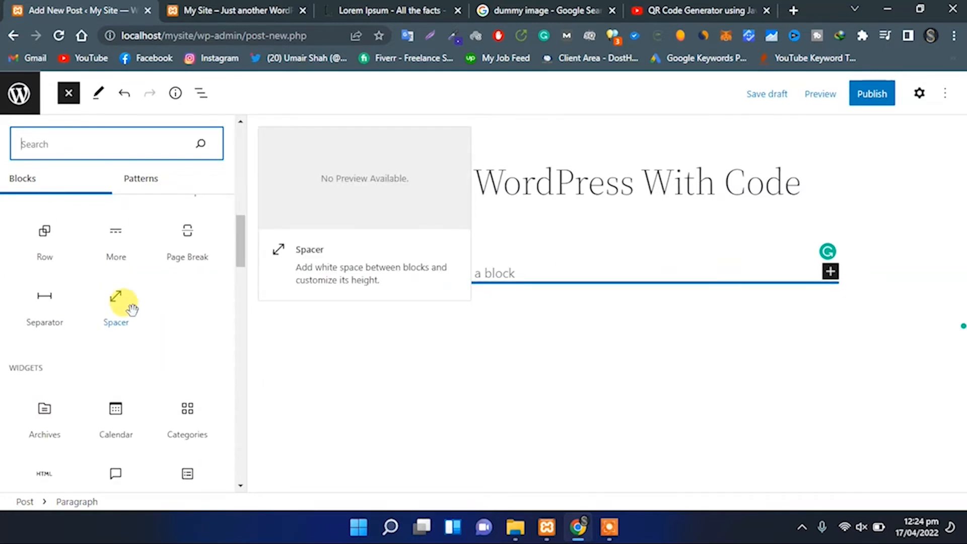
scroll(126, 322, down, 6)
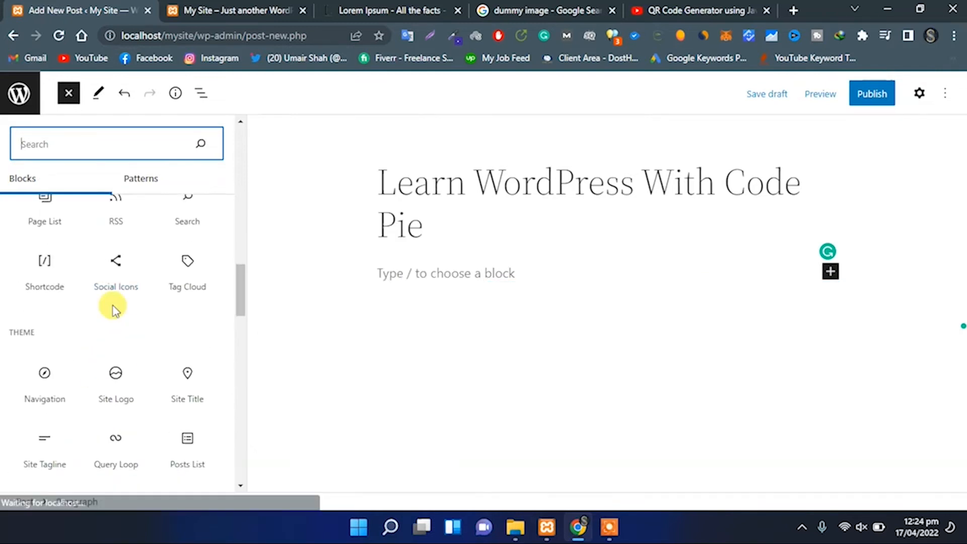
scroll(112, 309, down, 10)
mouse_move(160, 329)
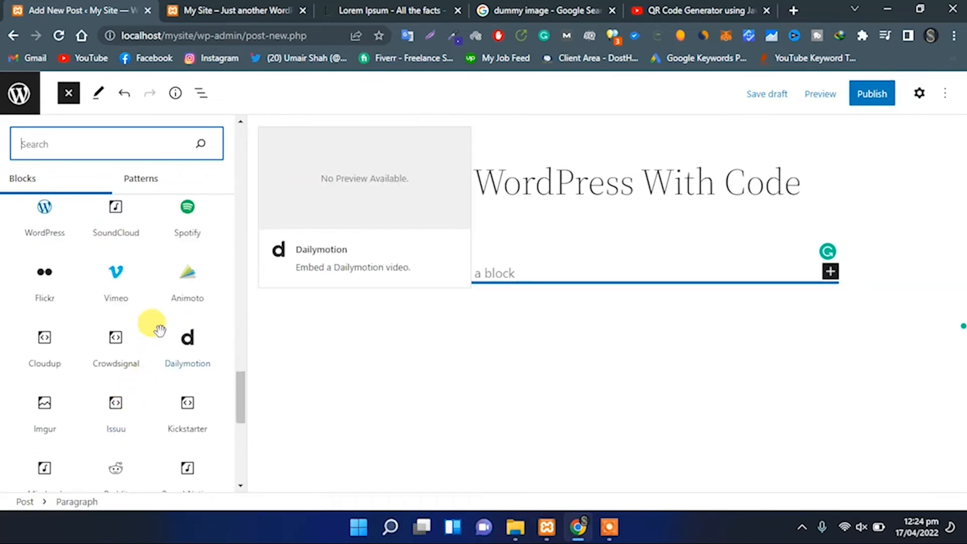
scroll(159, 330, down, 5)
scroll(160, 328, up, 10)
scroll(160, 326, up, 15)
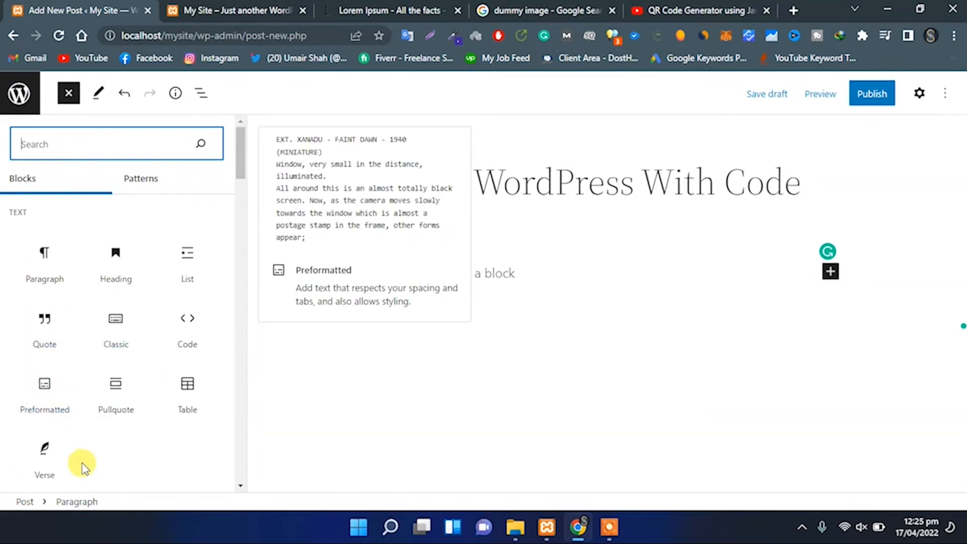
Add a heading block below the post title reading "Let's Start With WordPress".
drag(97, 255, 432, 303)
text(L)
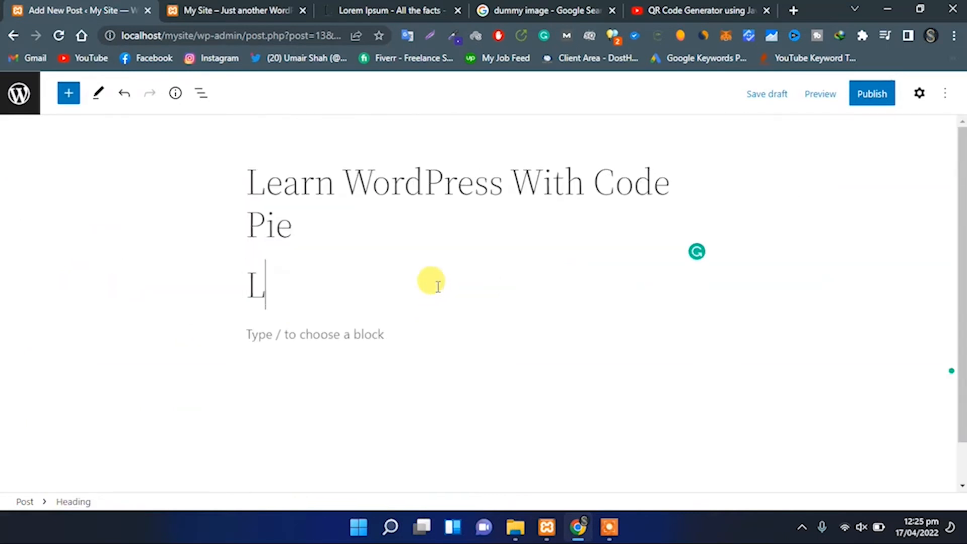
text(et Start With WordPress)
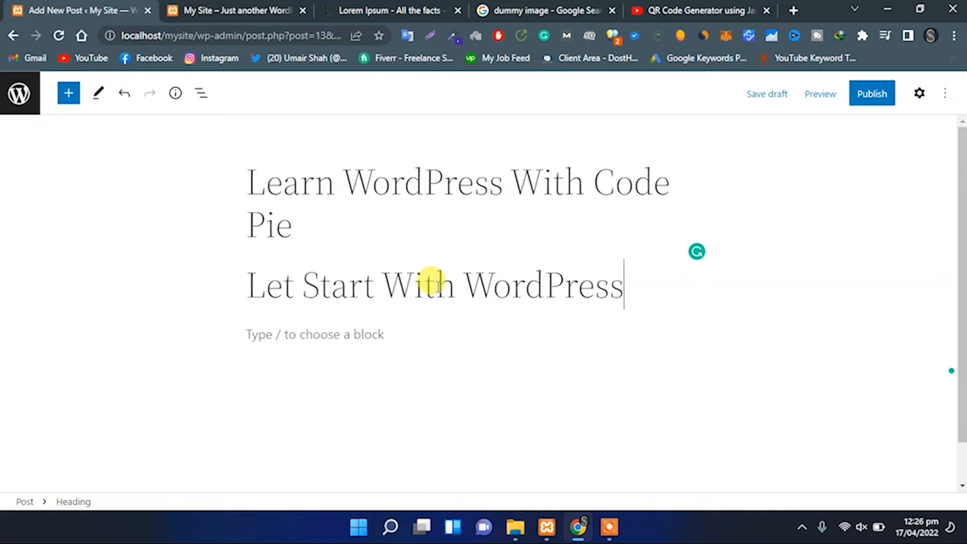
click(332, 288)
click(340, 335)
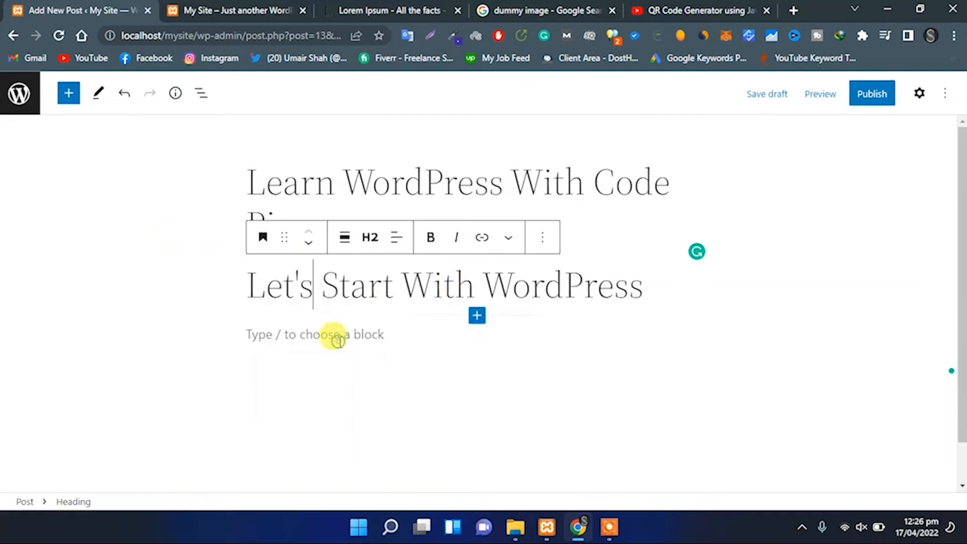
click(69, 95)
scroll(69, 341, down, 5)
drag(57, 298, 456, 365)
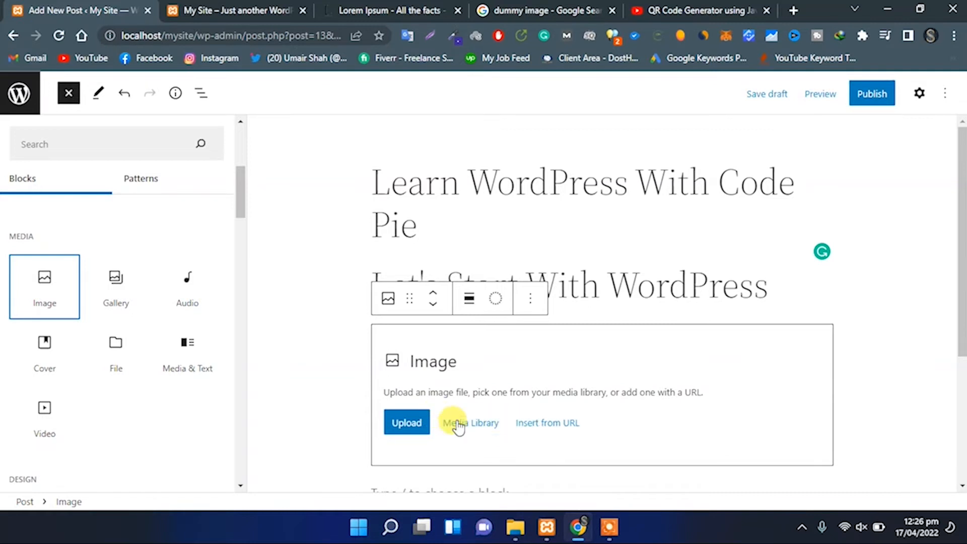
click(412, 422)
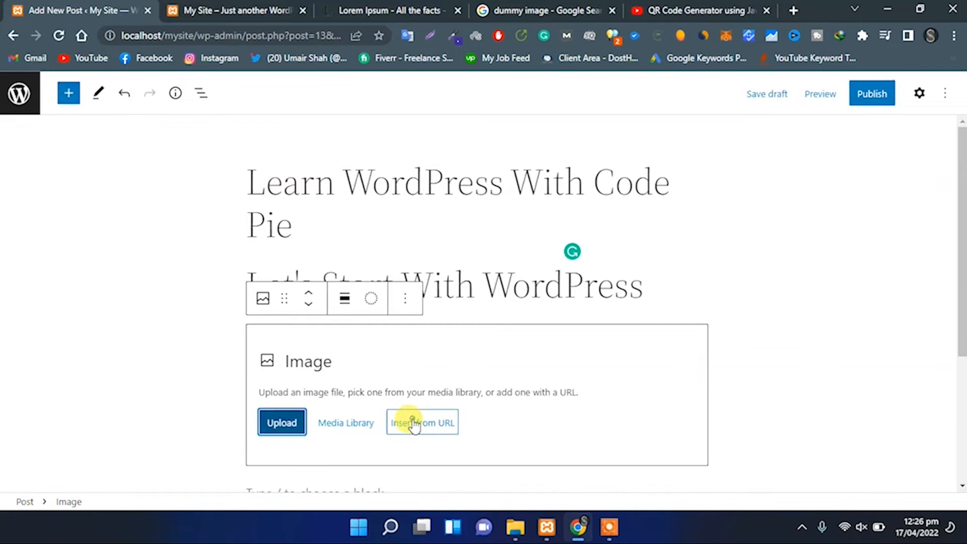
click(282, 423)
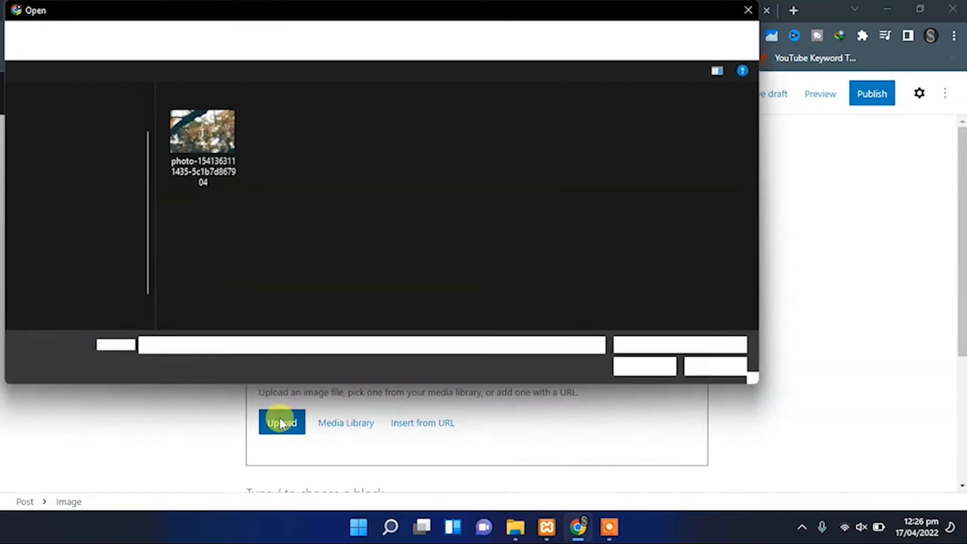
click(204, 149)
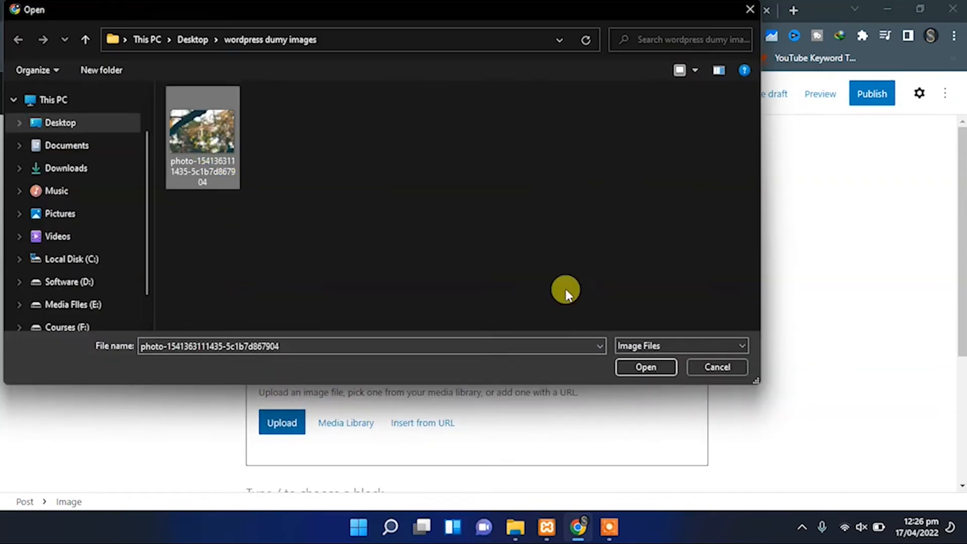
click(625, 367)
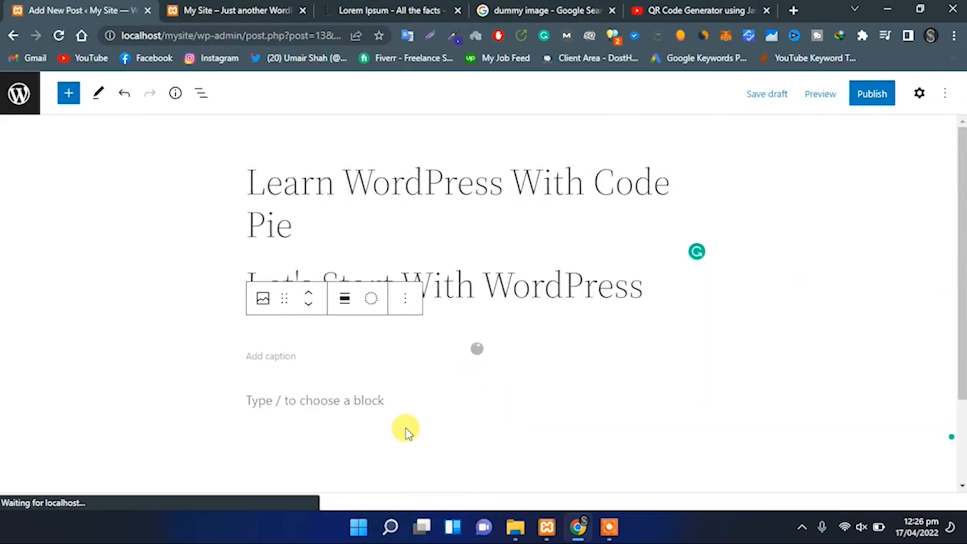
Show the image's block settings, try the Rounded style and set the style back to Default.
click(920, 93)
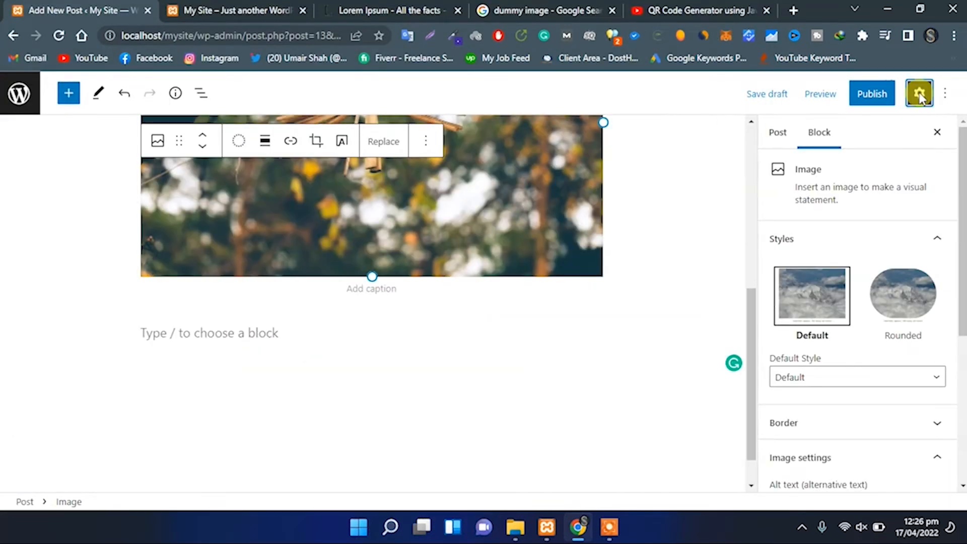
click(903, 317)
scroll(626, 294, up, 4)
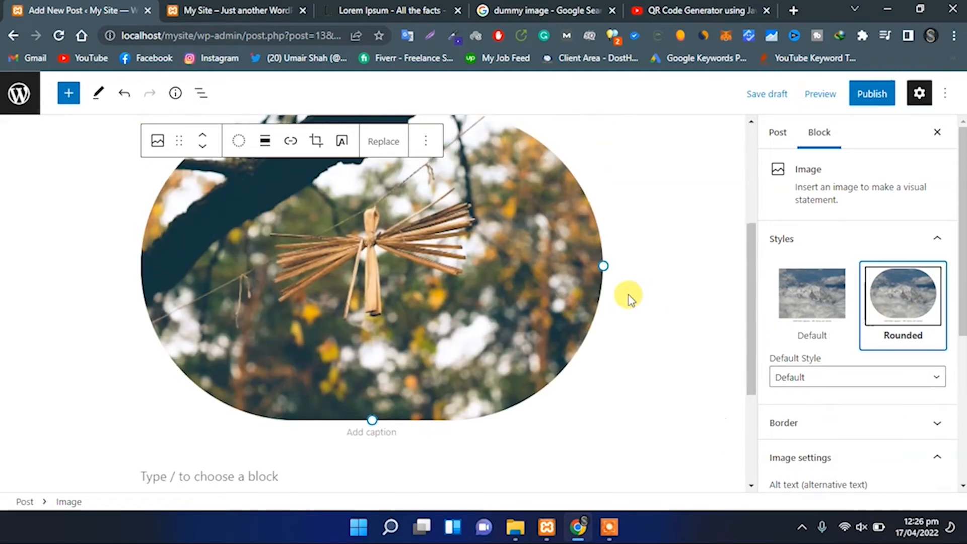
click(844, 378)
click(846, 380)
scroll(836, 353, down, 3)
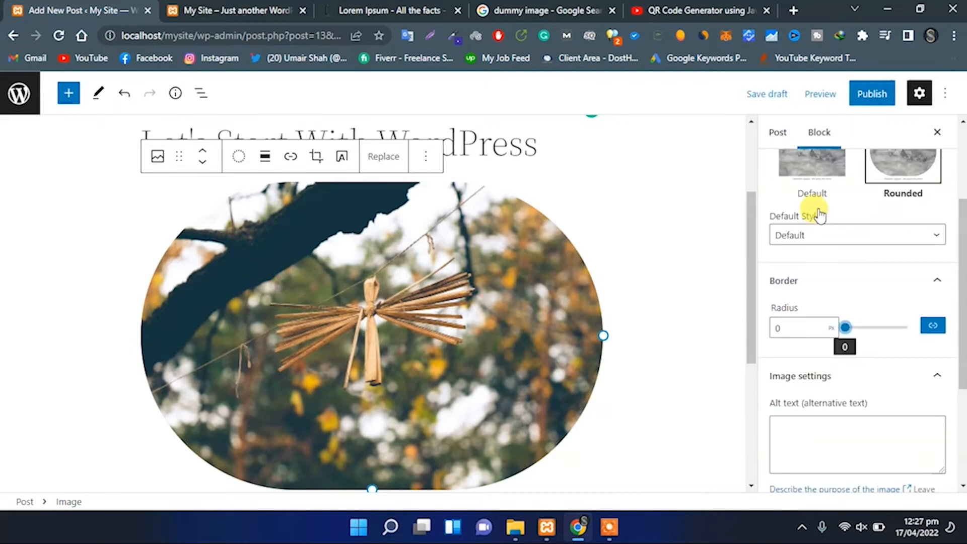
click(806, 181)
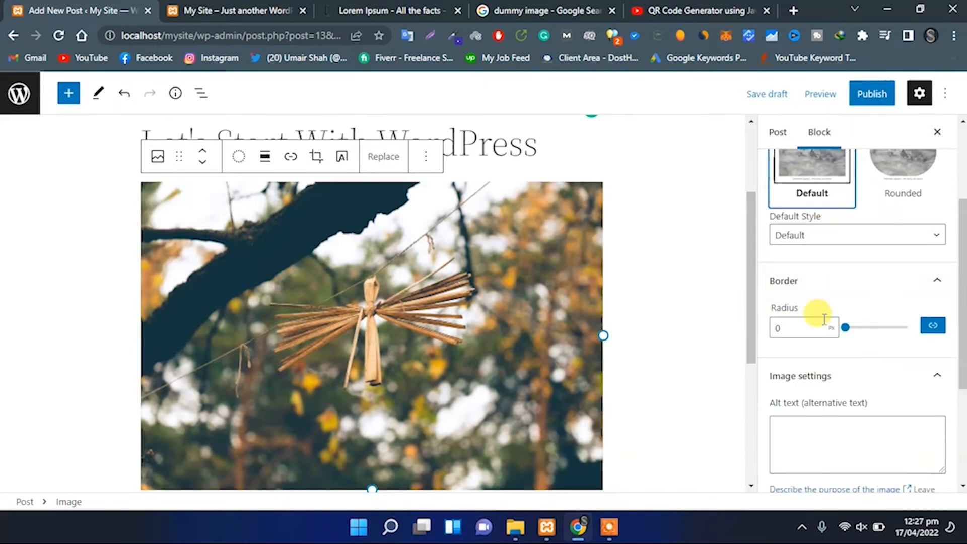
Round the image's corners with a border radius of 25 px.
mouse_move(850, 335)
mouse_down()
mouse_move(894, 337)
mouse_move(863, 339)
mouse_up()
scroll(859, 342, down, 3)
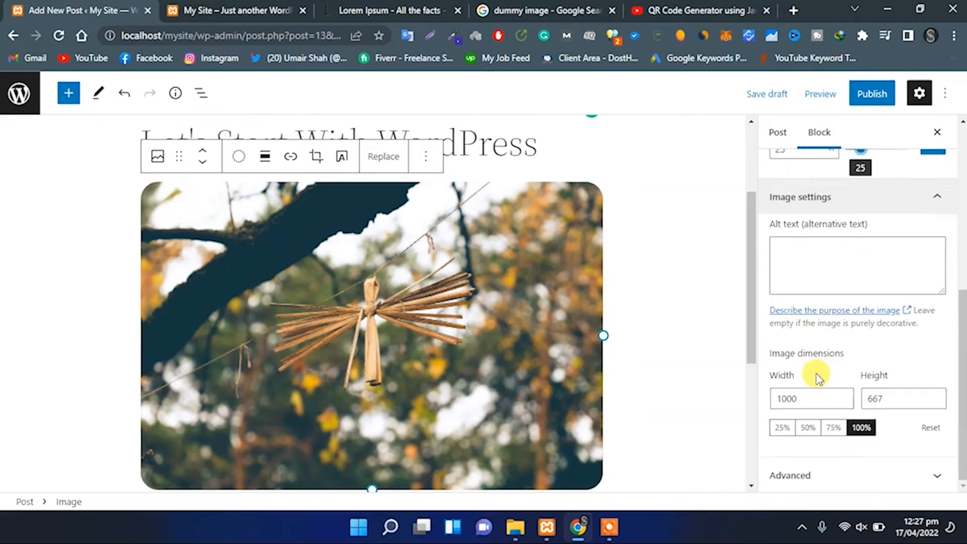
scroll(816, 371, up, 2)
Copy the heading text "Let's Start With WordPress" into the image's alt text.
click(810, 328)
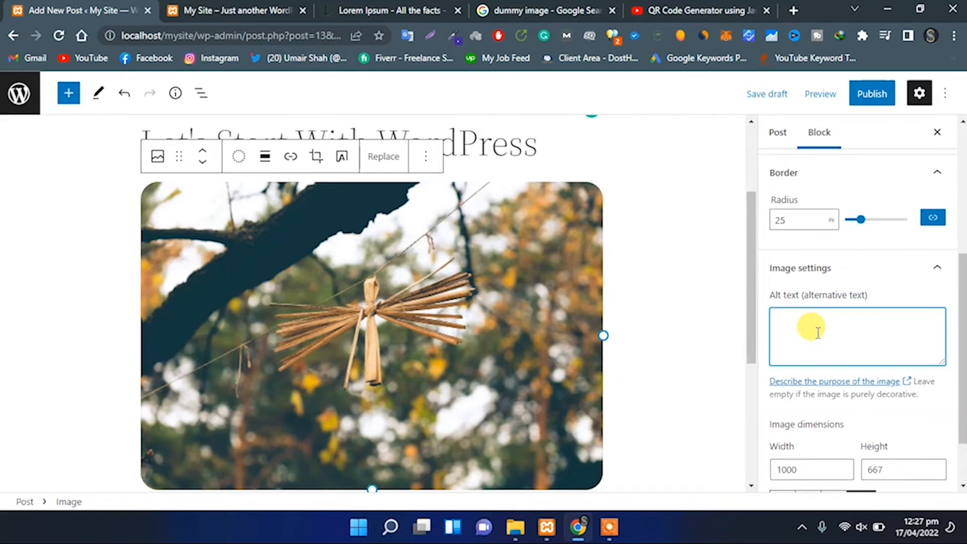
scroll(543, 333, up, 3)
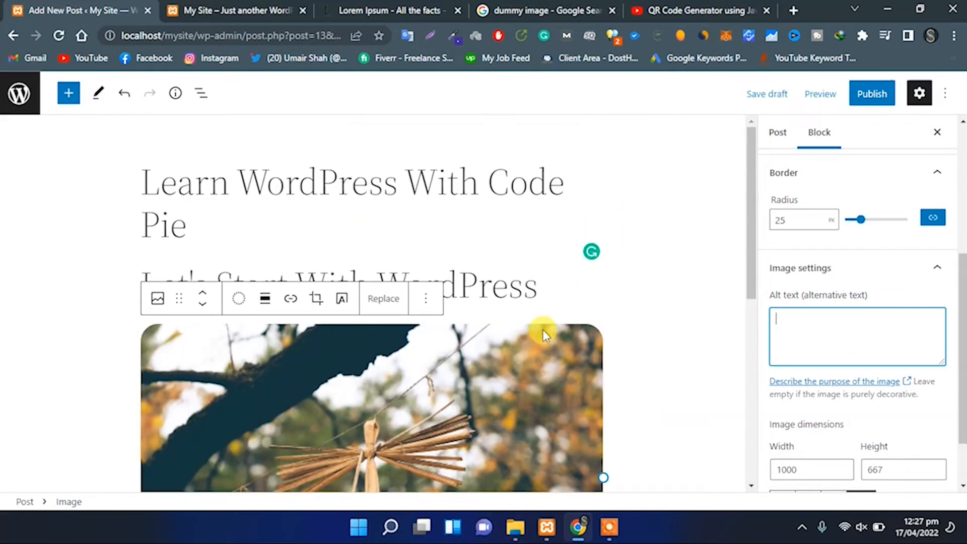
drag(536, 295, 132, 272)
key(ctrl+c)
scroll(589, 292, down, 3)
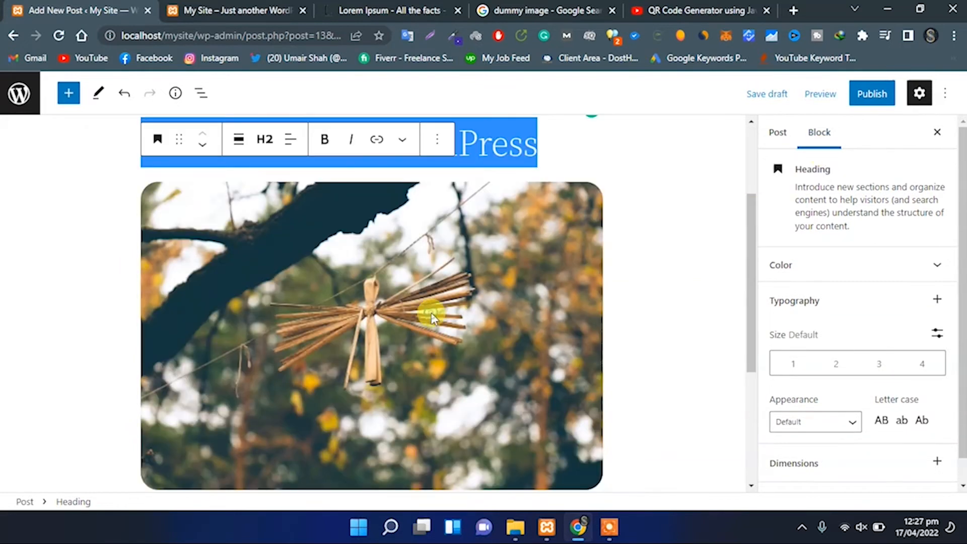
click(531, 331)
scroll(865, 357, down, 3)
click(834, 378)
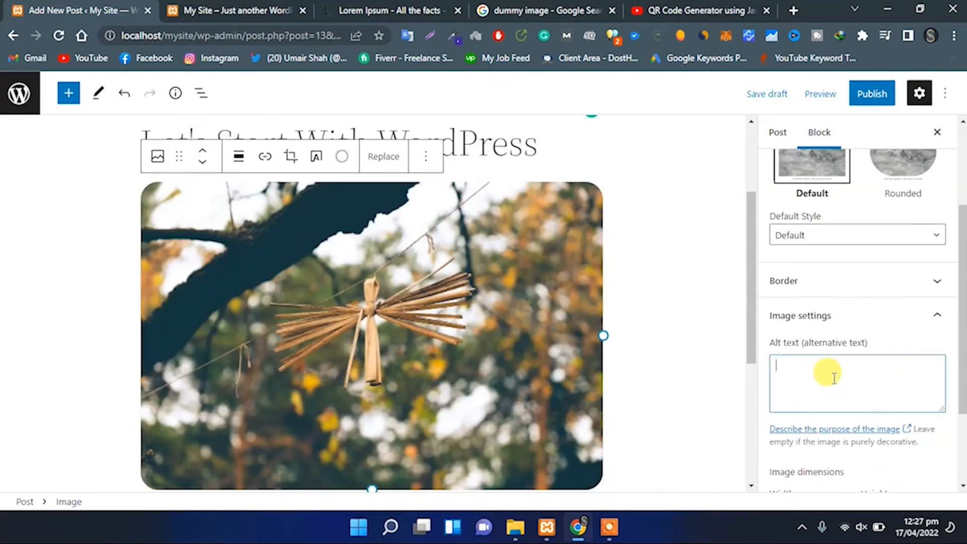
key(ctrl+v)
Try the image's percentage size presets, settle on 75%, and expand the image's advanced settings.
scroll(833, 378, down, 3)
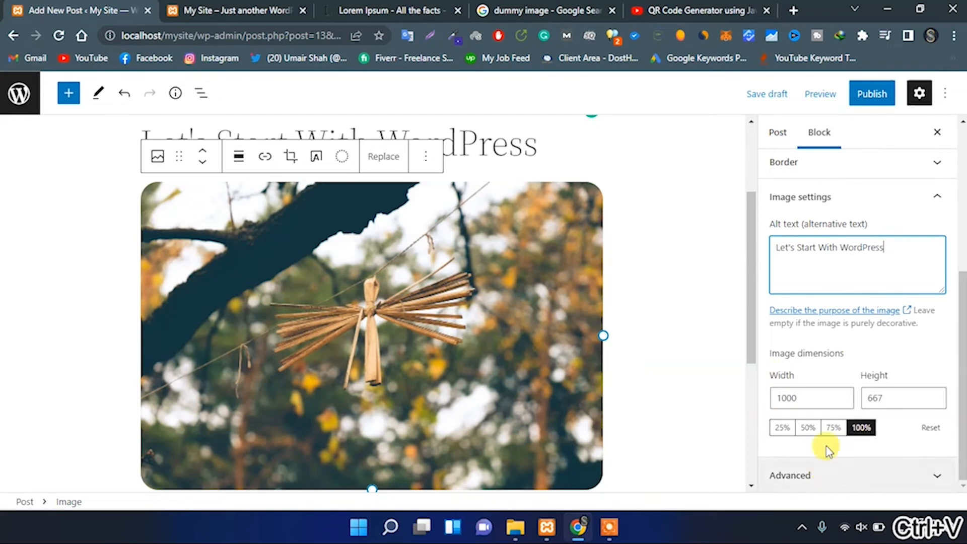
click(833, 428)
click(809, 428)
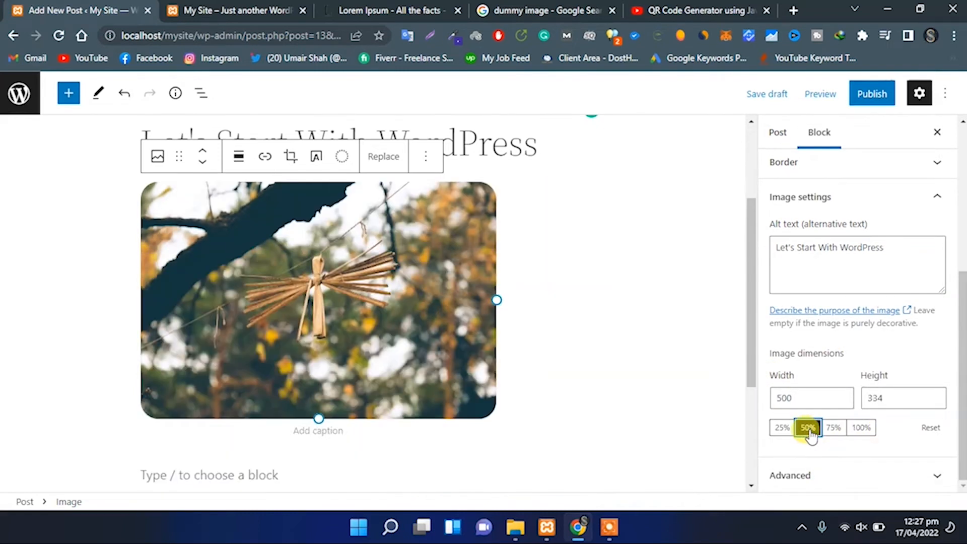
click(786, 431)
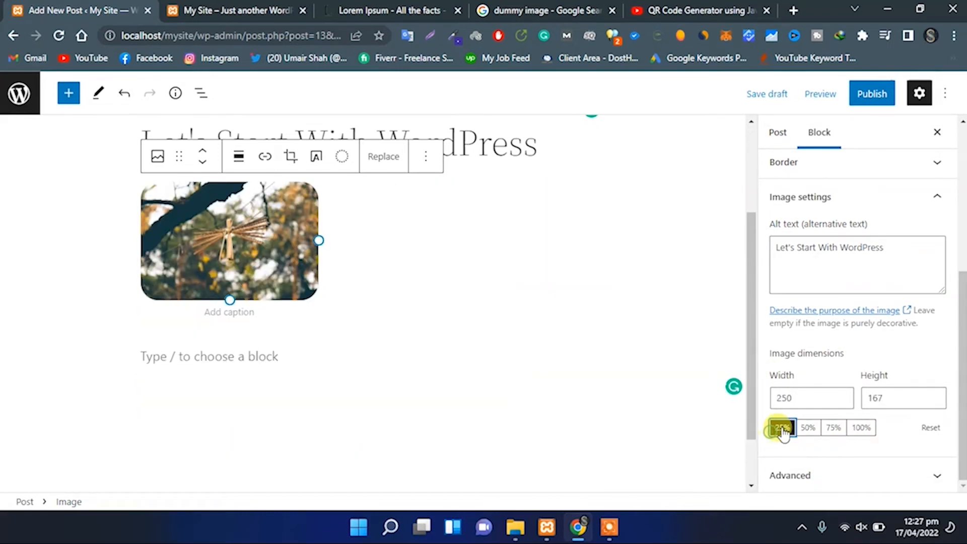
click(861, 428)
click(833, 429)
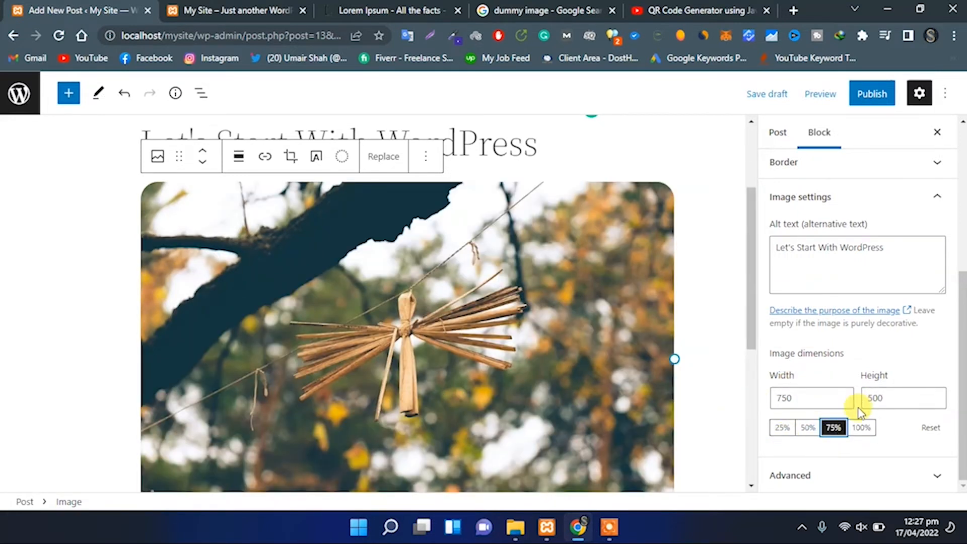
click(879, 477)
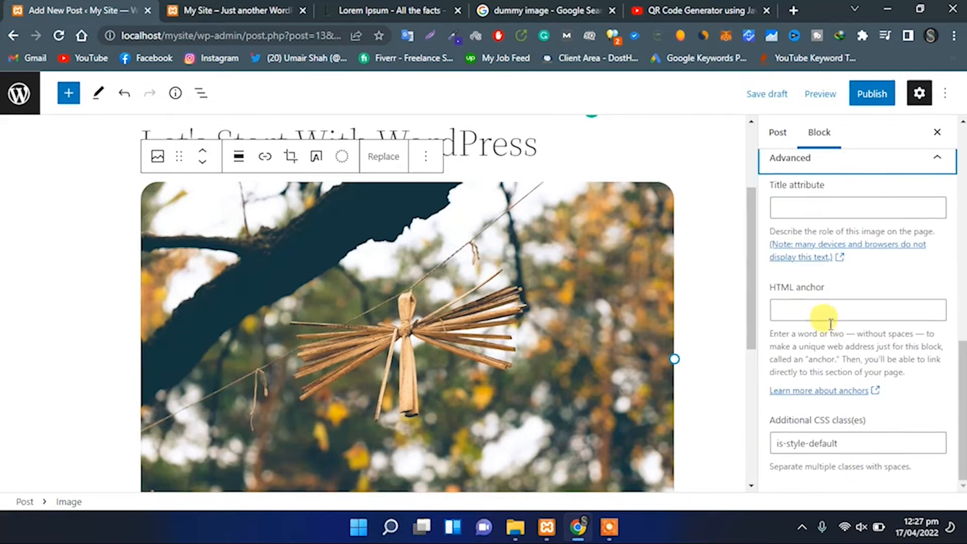
Set the image's title attribute to "Let's Start With WordPress" and its HTML anchor to "Let's-Start-With-WordPress".
scroll(830, 322, up, 3)
click(823, 356)
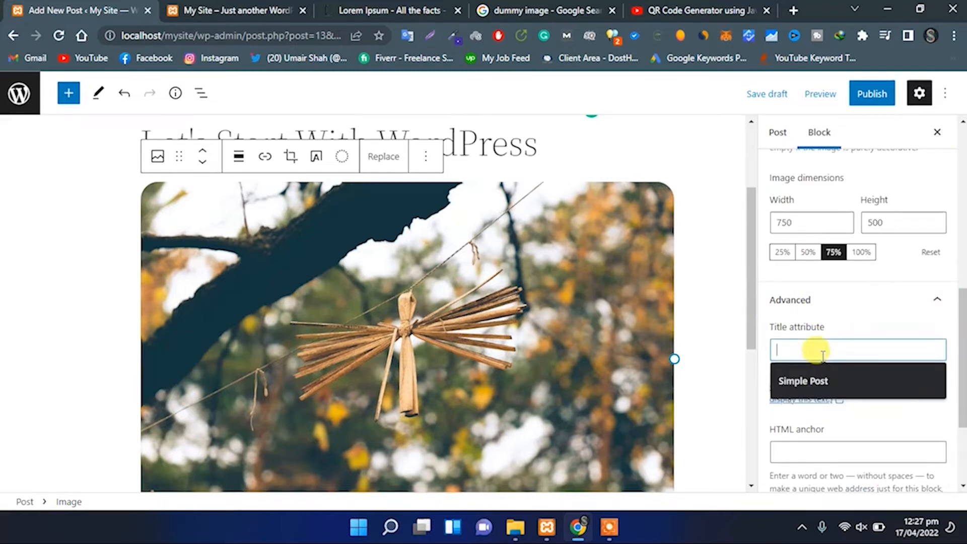
key(ctrl+v)
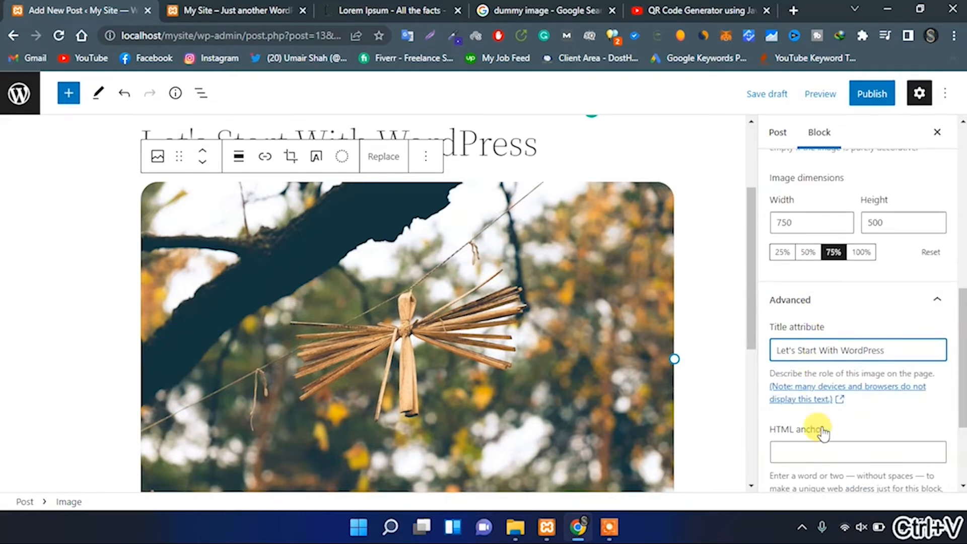
scroll(821, 445, down, 2)
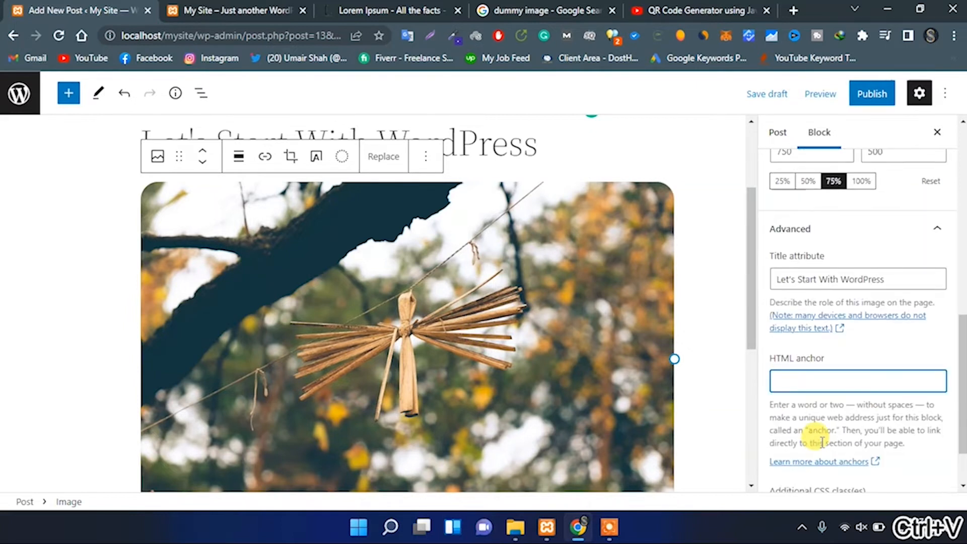
scroll(830, 410, down, 2)
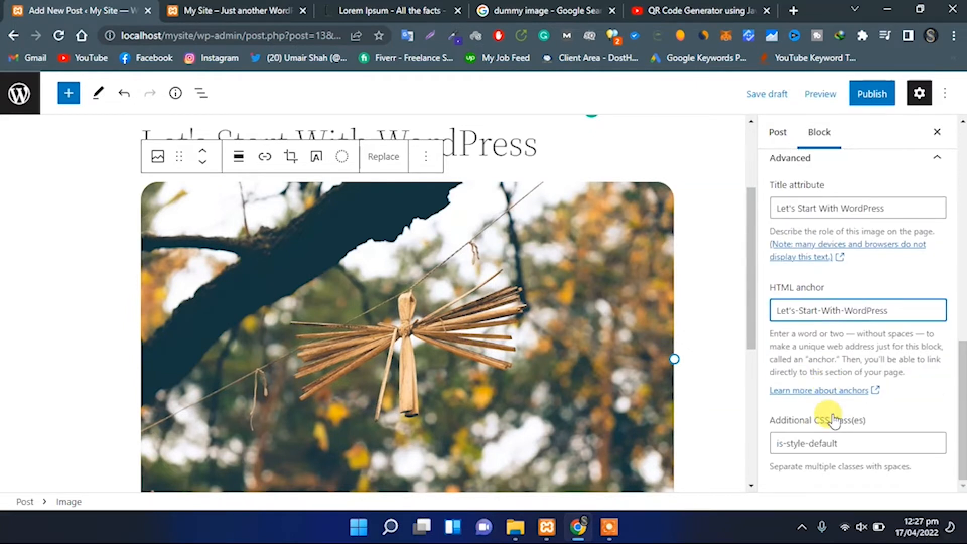
click(834, 443)
Add a heading block below the image with the text "Why WordPress".
scroll(822, 318, up, 6)
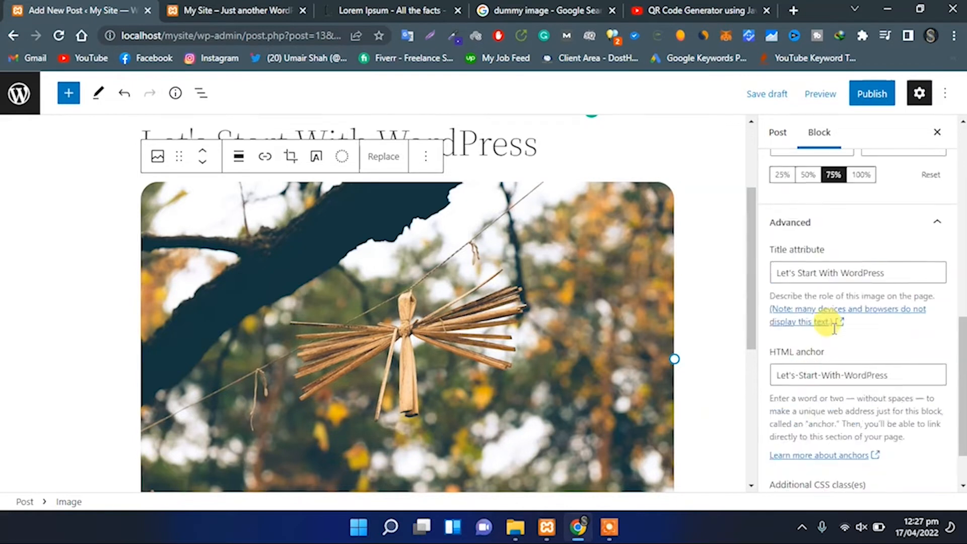
scroll(798, 198, up, 5)
scroll(578, 272, up, 2)
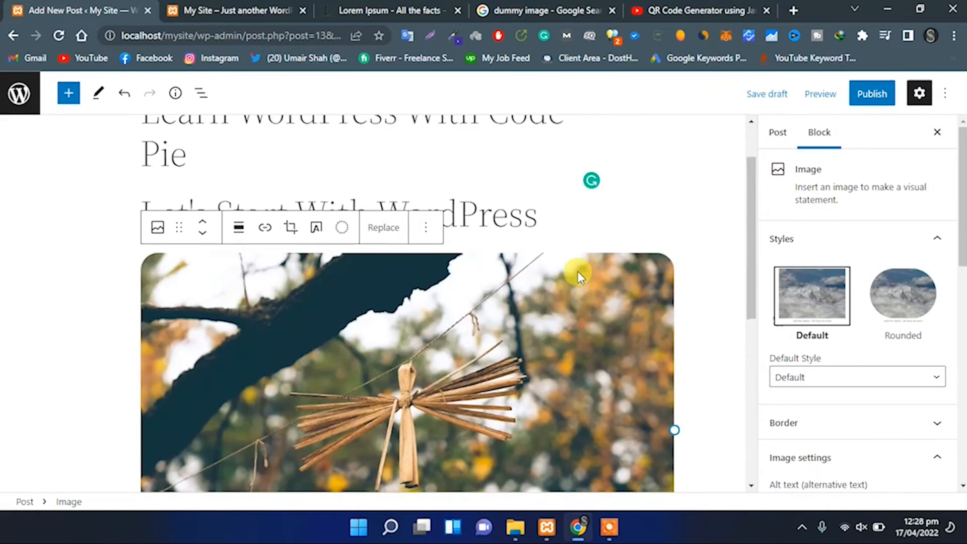
scroll(578, 271, down, 4)
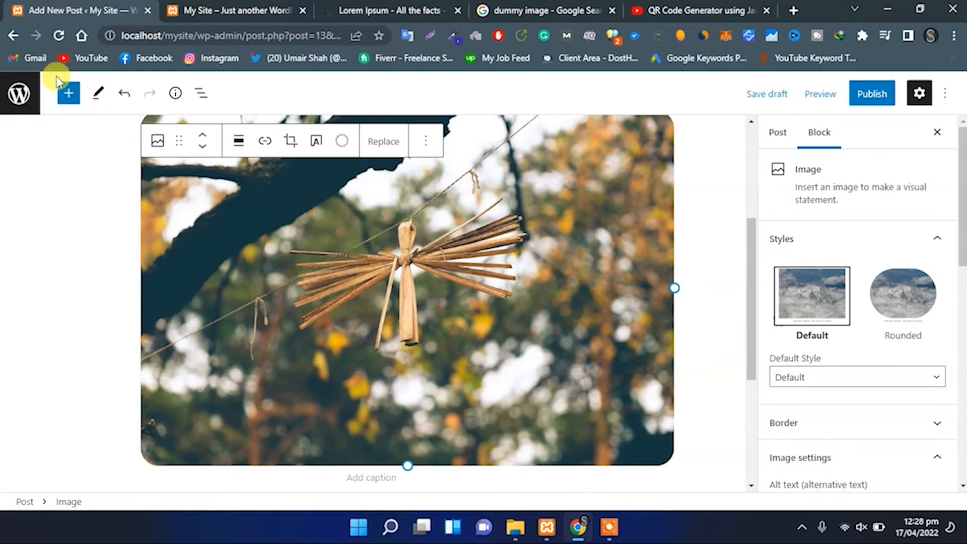
click(65, 92)
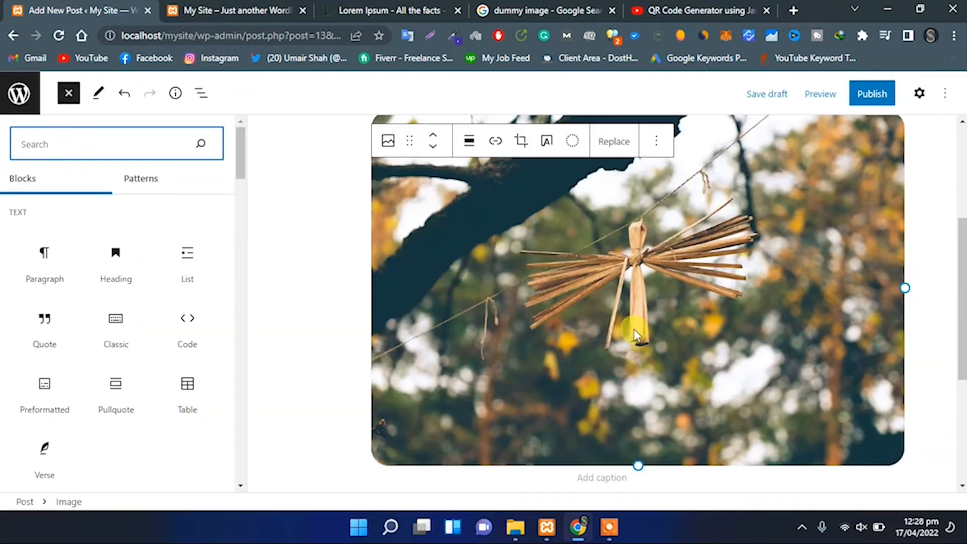
scroll(637, 335, down, 5)
click(461, 278)
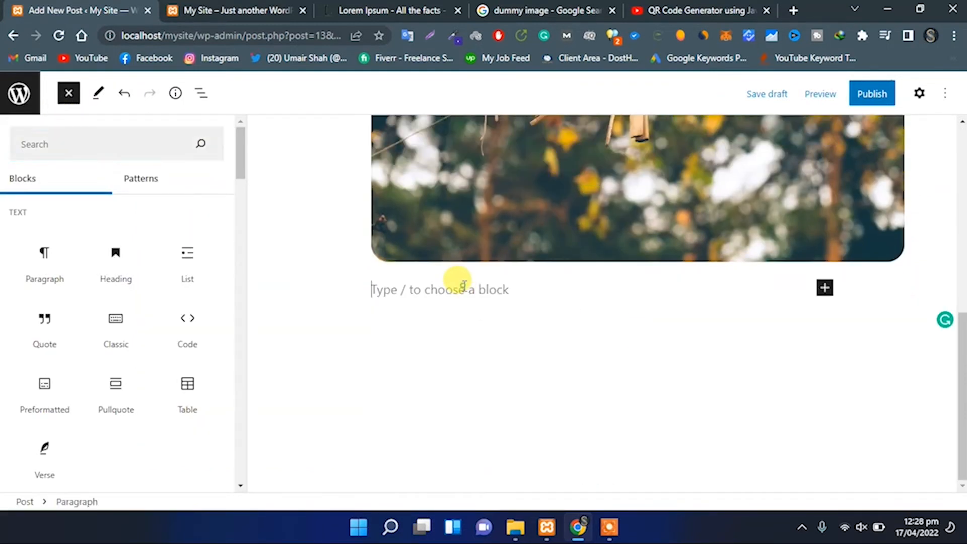
click(69, 92)
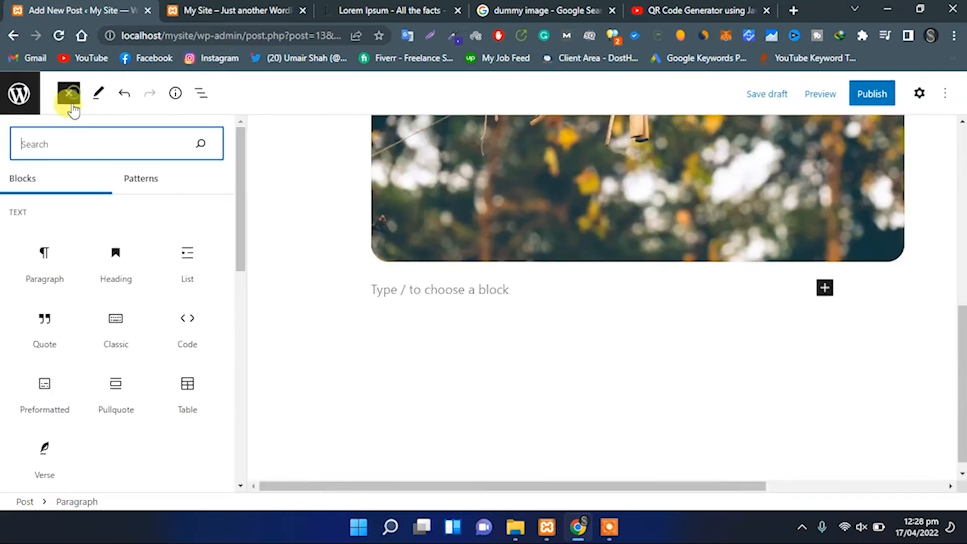
drag(531, 309, 434, 319)
text(Why WordPress)
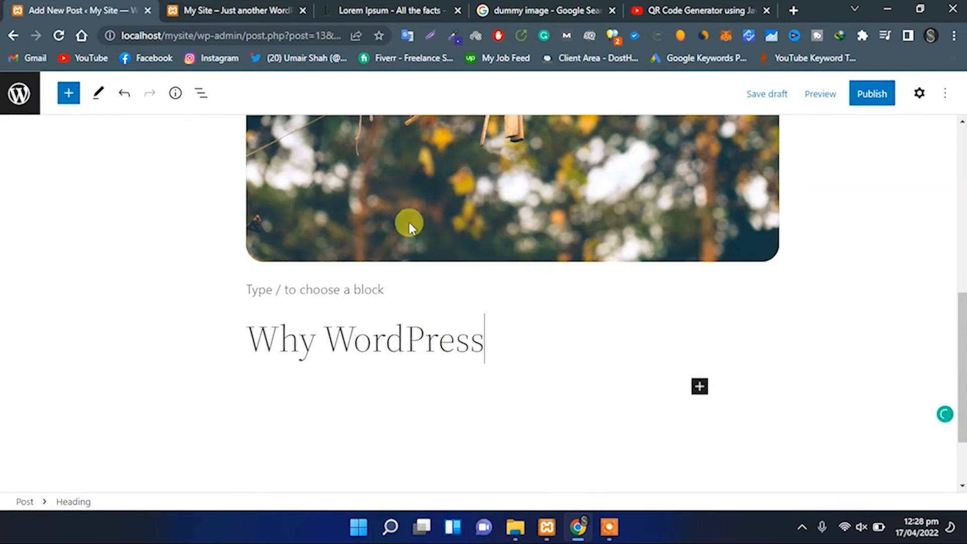
Add a paragraph block under the "Why WordPress" heading and fill it with the "What is Lorem Ipsum?" passage copied from lipsum.com.
click(68, 93)
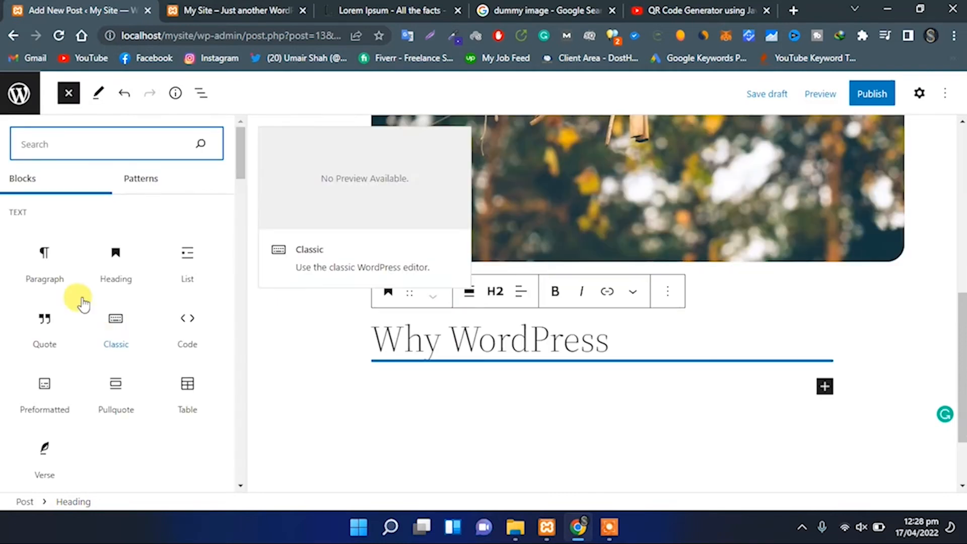
drag(44, 261, 255, 402)
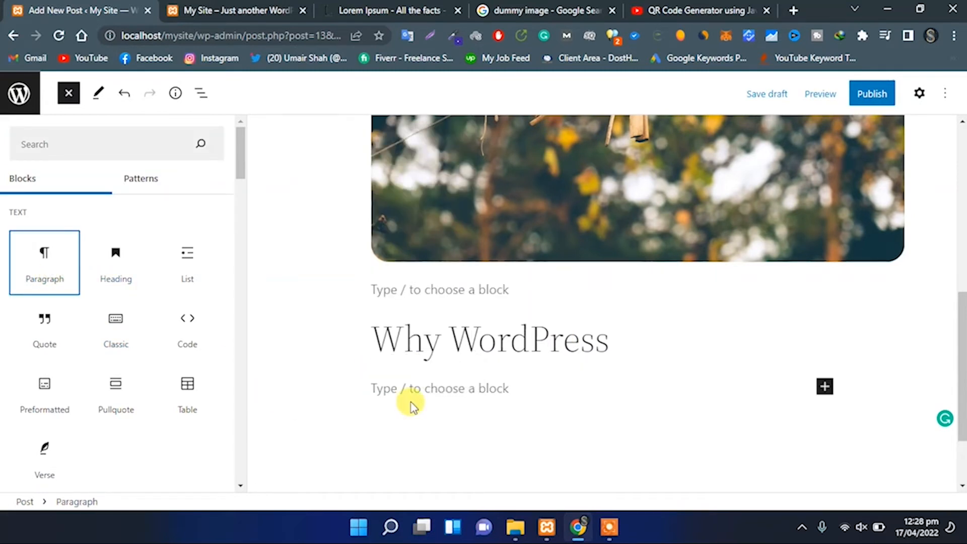
click(431, 398)
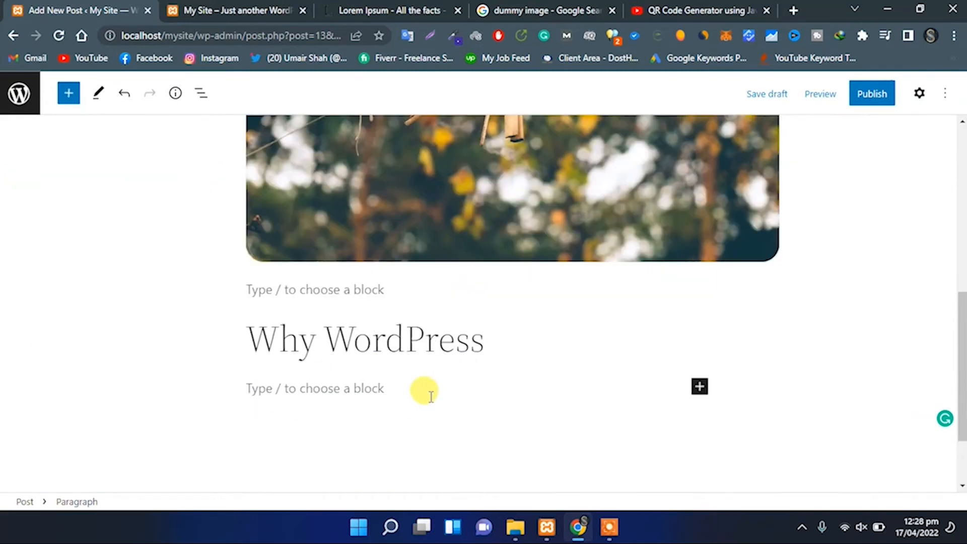
click(388, 10)
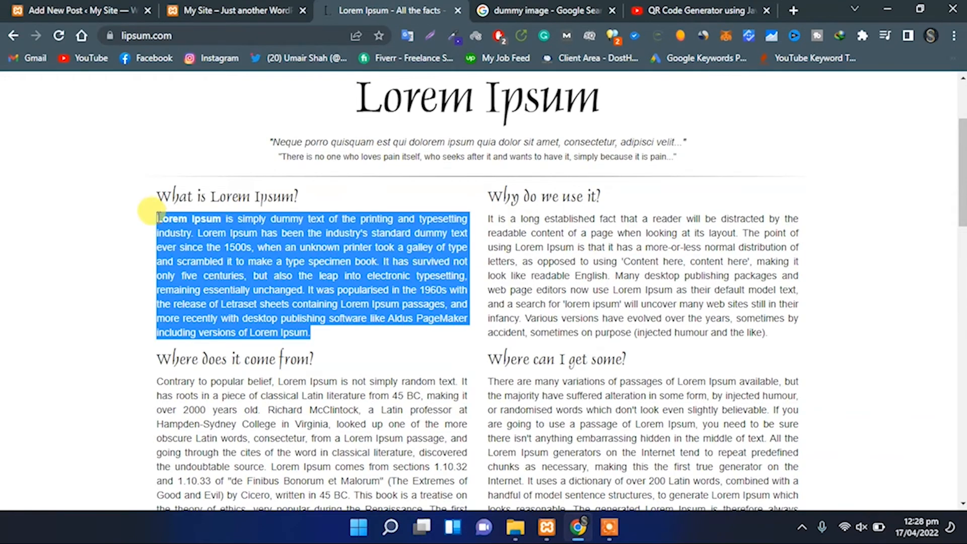
click(107, 13)
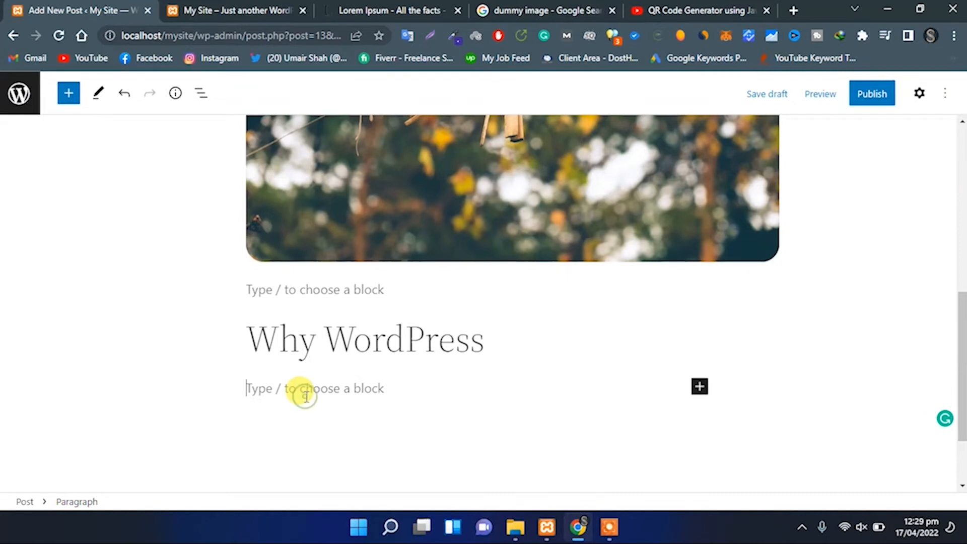
text(Lorem Ipsum is simply a dummy text of the printing and typesetting industry. Lorem Ipsum has been the industry's standard dummy text ever since the 1500s when an unknown printer took a galley of type and scrambled it to make a type specimen book. It has survived not only five centuries, but also the leap into electronic typesetting, remaining essentially unchanged. It was popularised in the 1960s with the release of Letraset sheets containing Lorem Ipsum passages, and more recently with desktop publishing software like Aldus PageMaker including versions of Lorem Ipsum.)
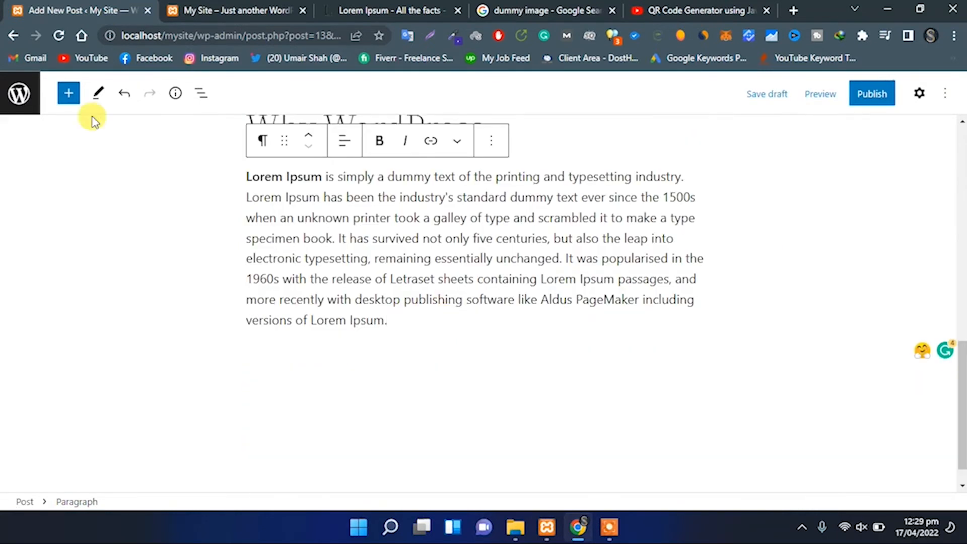
Add a video block below the Lorem Ipsum paragraph and open its URL entry field.
click(69, 93)
scroll(96, 381, down, 5)
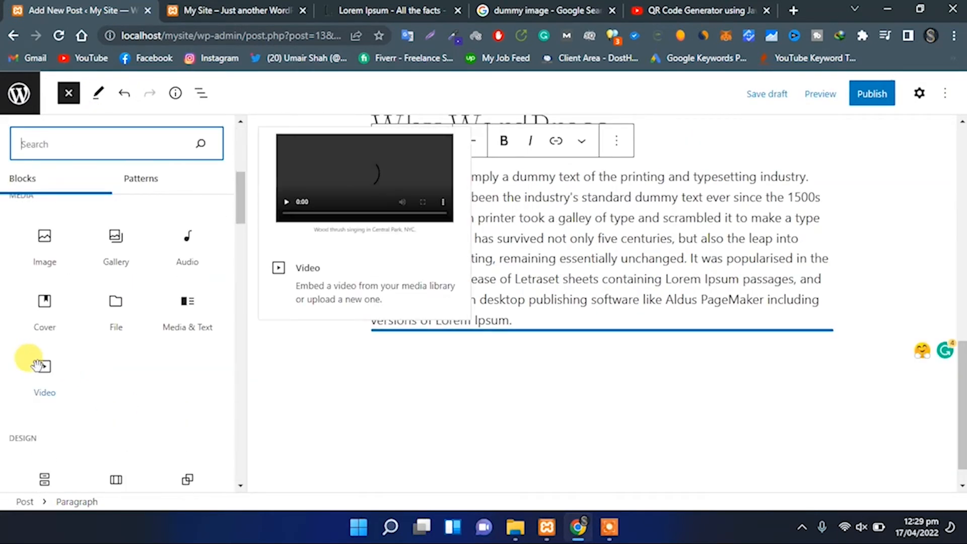
drag(37, 365, 418, 330)
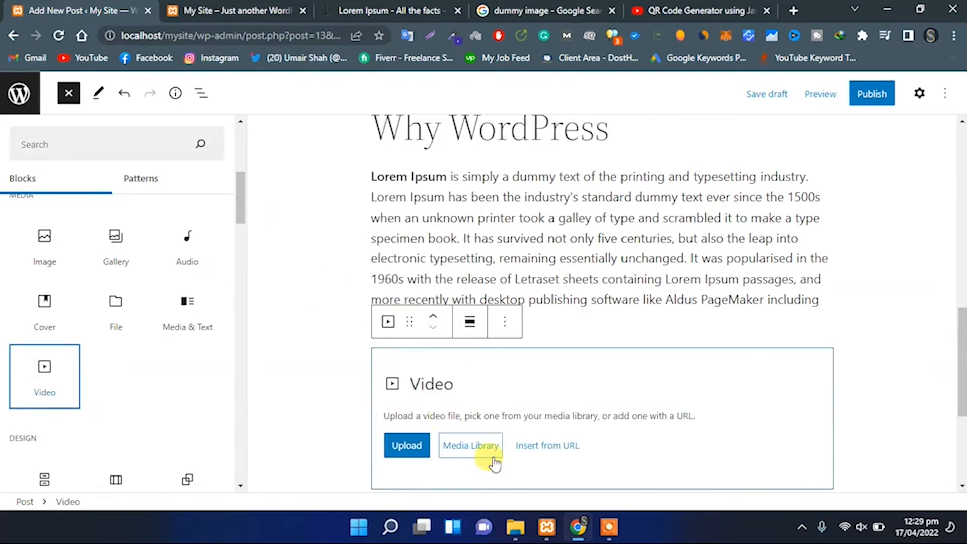
click(538, 446)
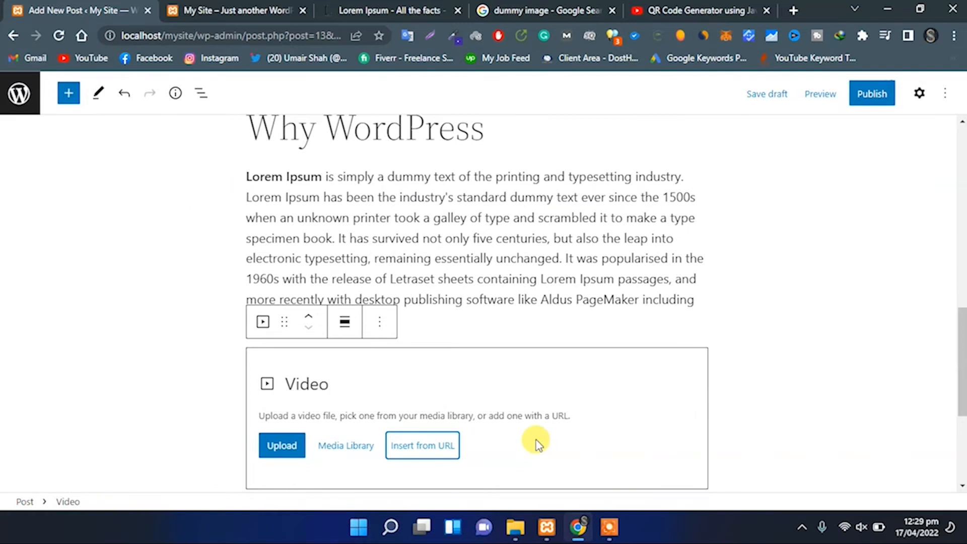
scroll(460, 405, down, 2)
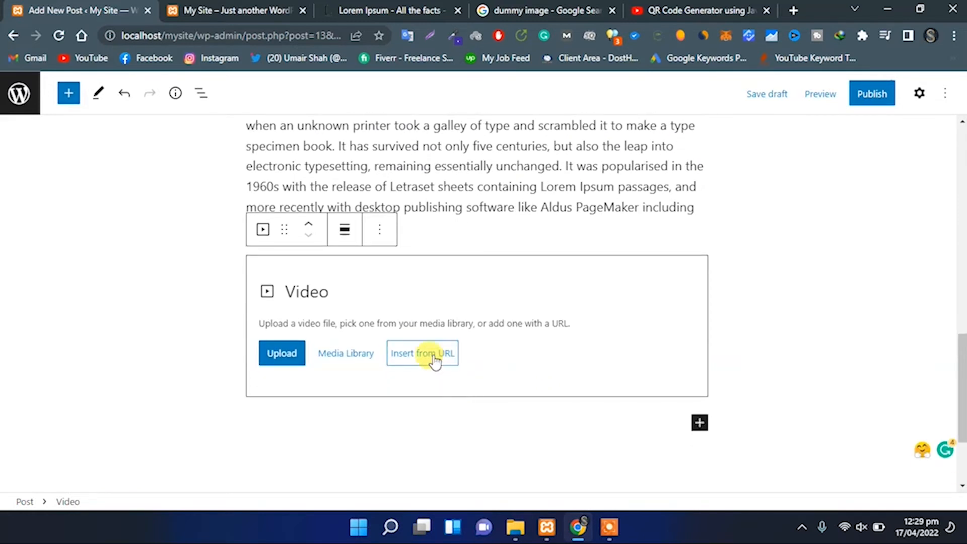
click(435, 359)
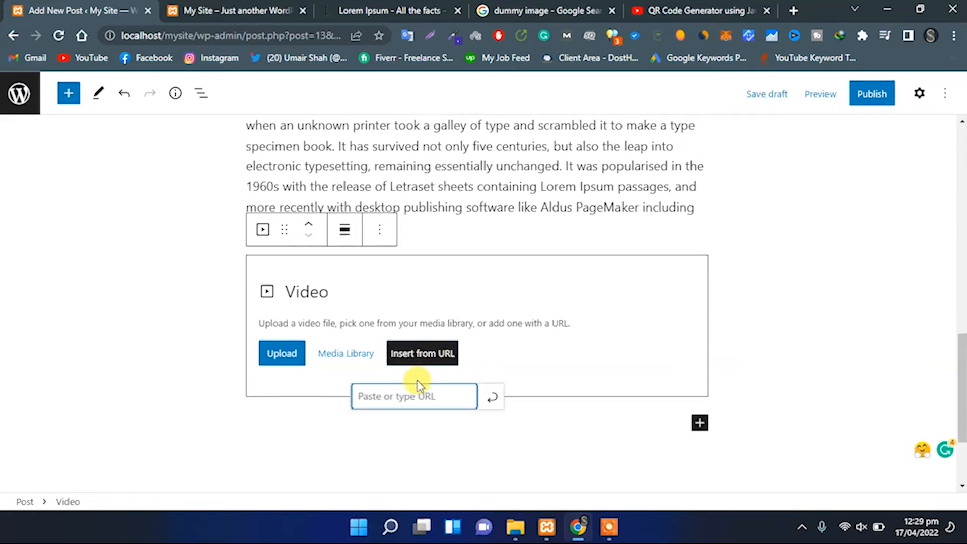
Copy the share link of the QR Code Generator video from YouTube and embed it in the post through the video block's URL.
click(681, 10)
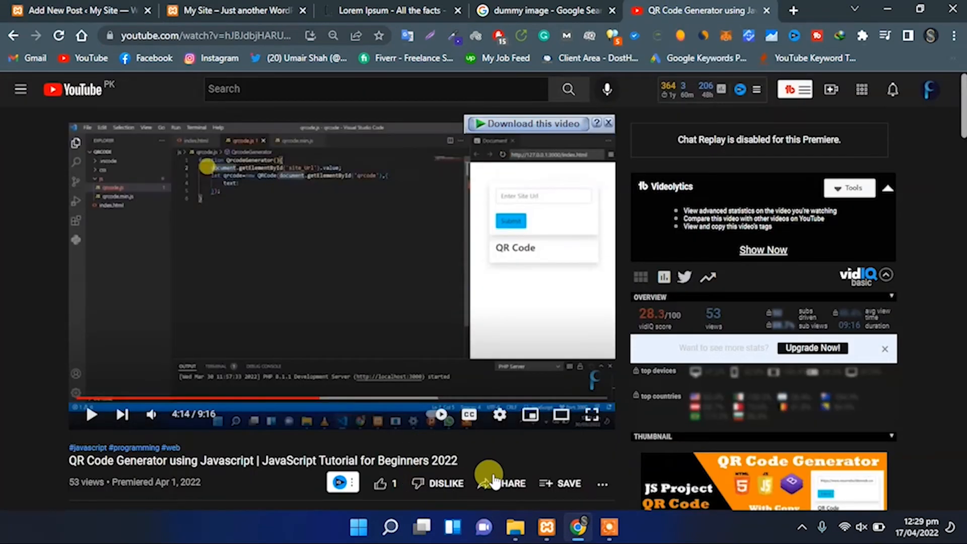
click(485, 484)
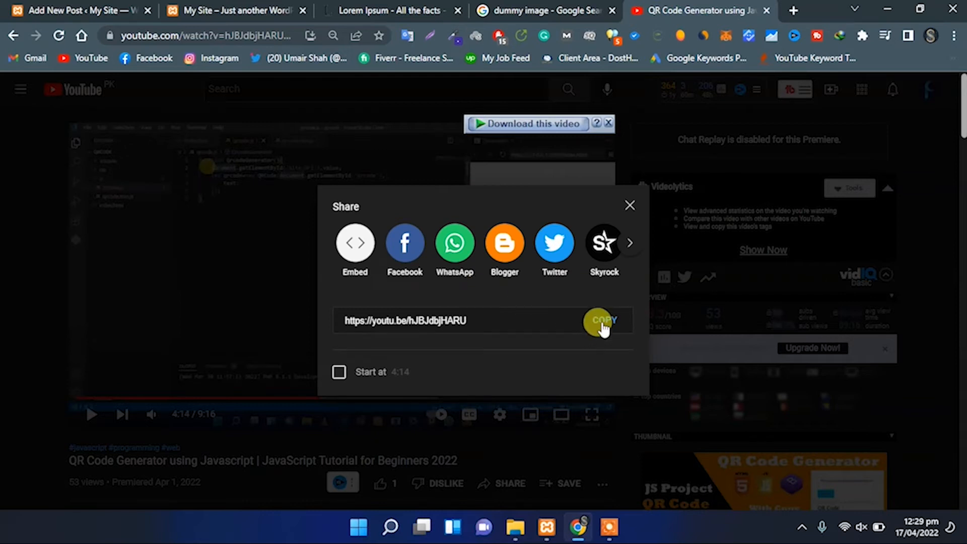
click(603, 325)
click(96, 14)
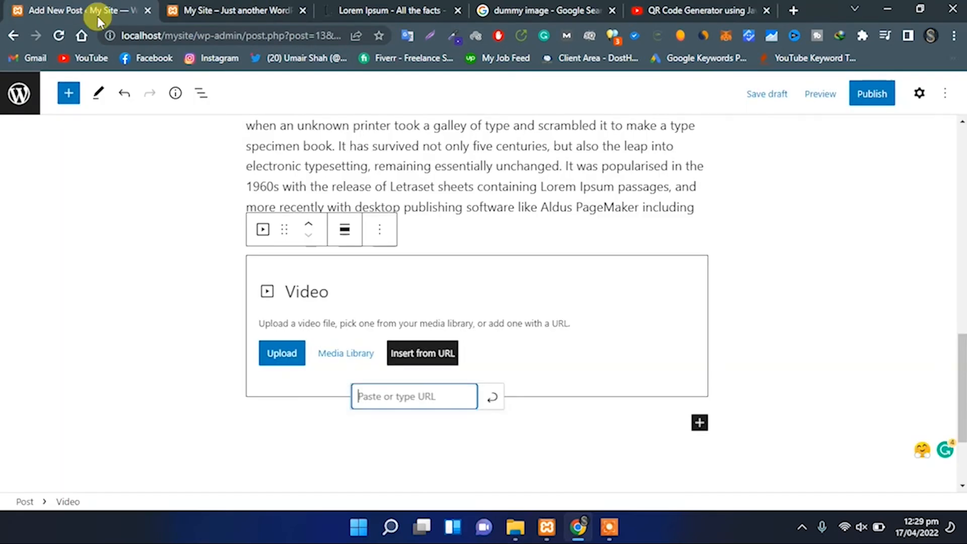
key(ctrl+v)
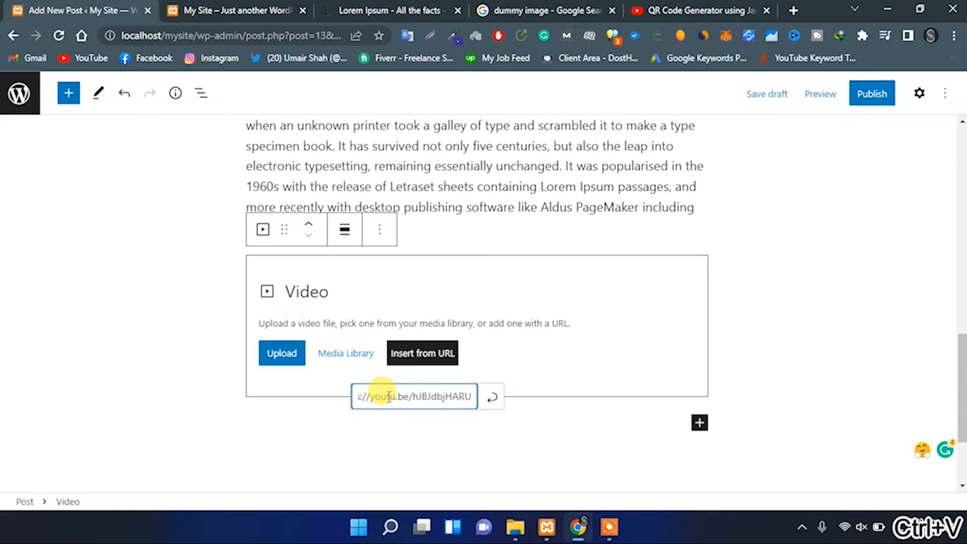
click(492, 398)
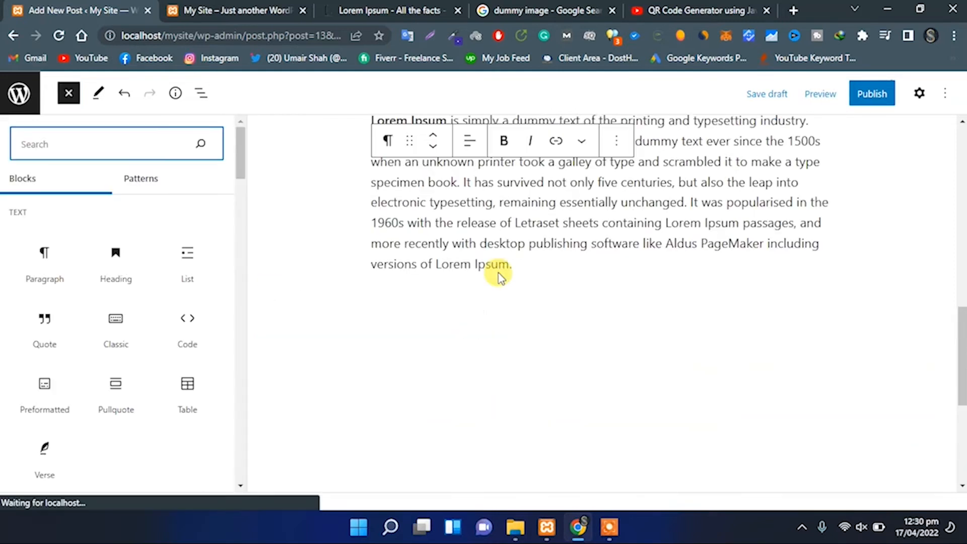
scroll(497, 273, down, 3)
scroll(518, 278, up, 2)
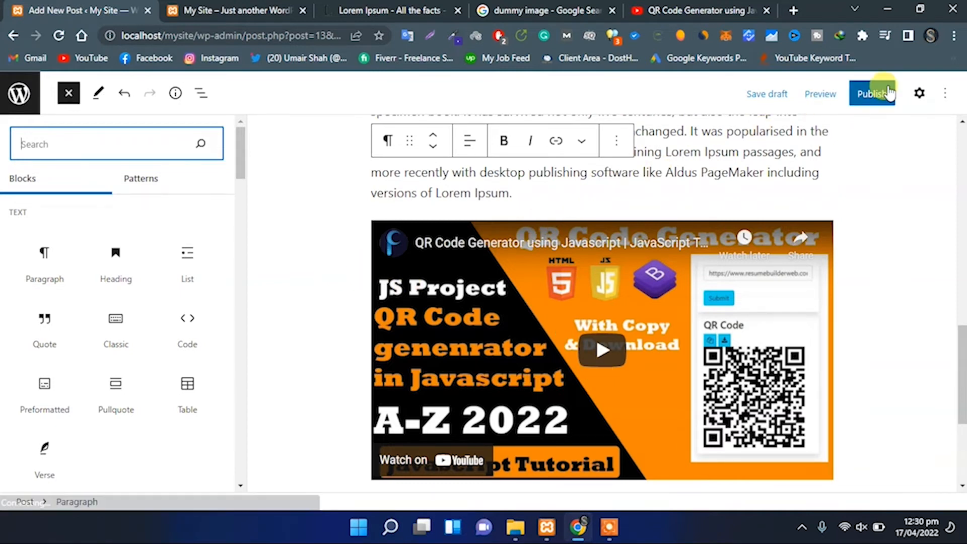
Show the post settings and examine the visibility choices, the publish date calendar and the author and template options.
click(918, 93)
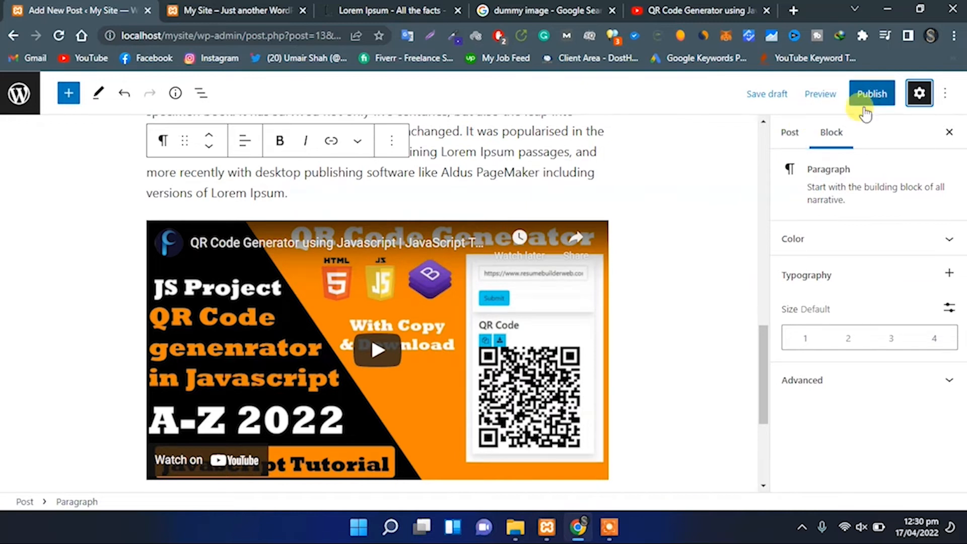
click(795, 140)
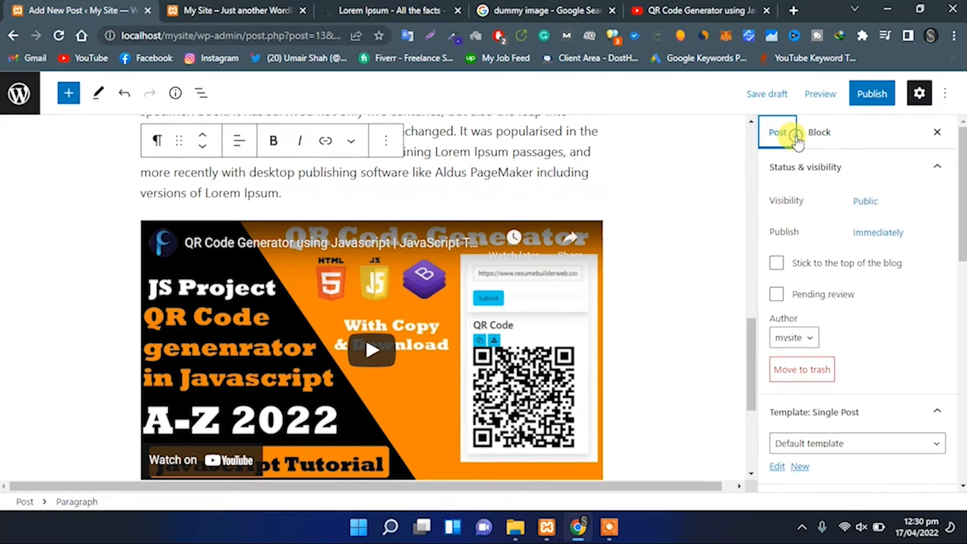
click(867, 201)
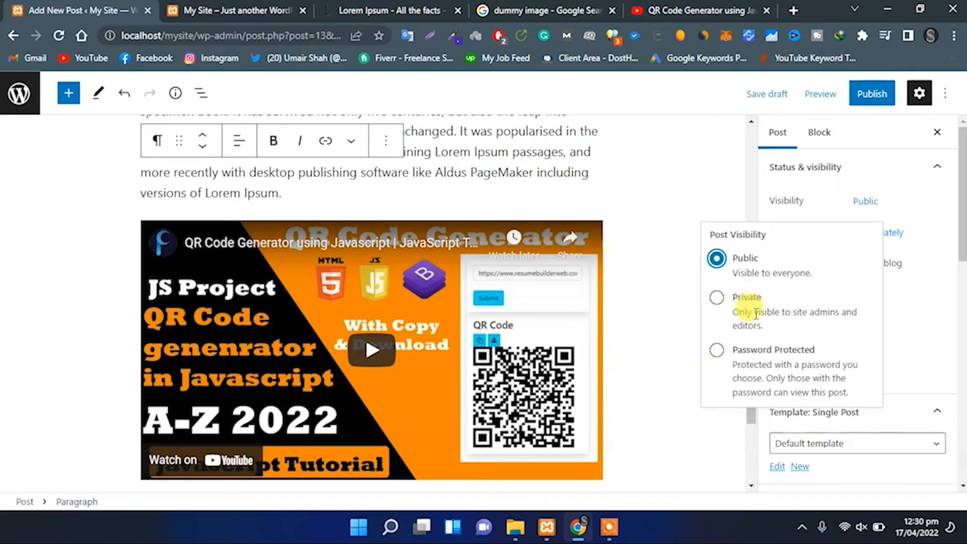
click(937, 221)
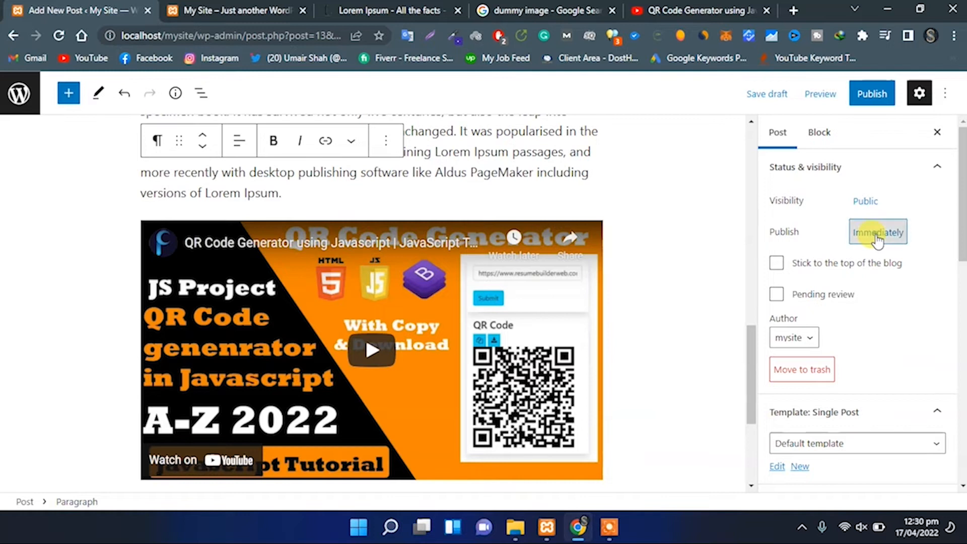
click(877, 233)
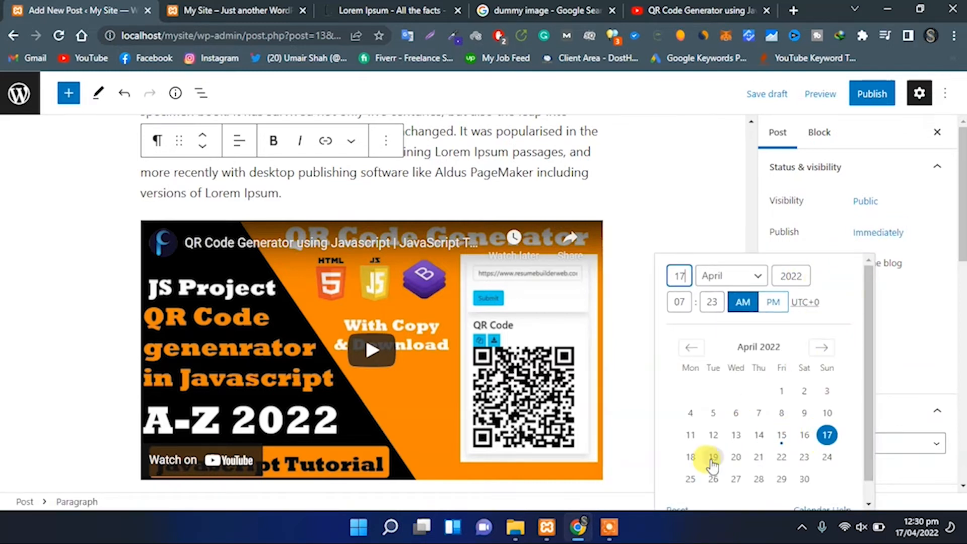
click(898, 320)
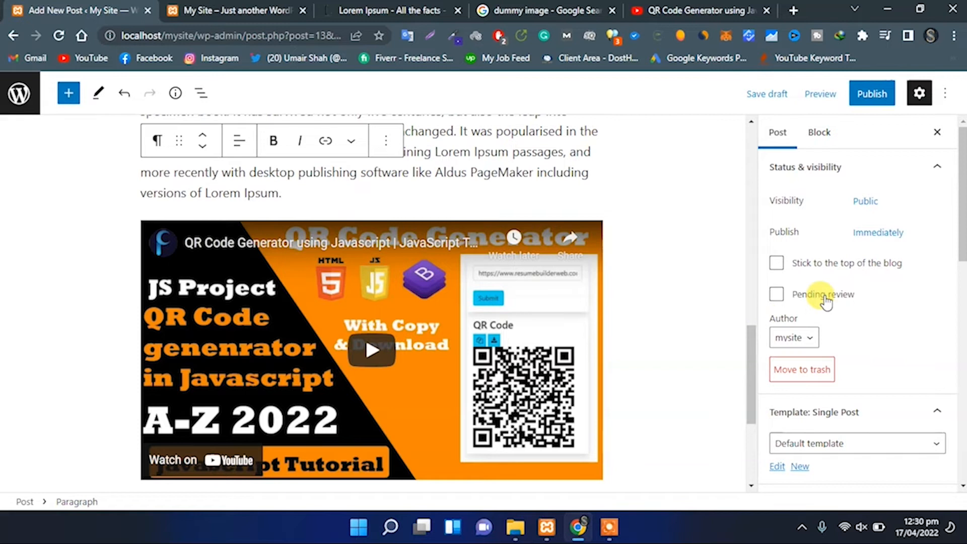
scroll(826, 297, down, 3)
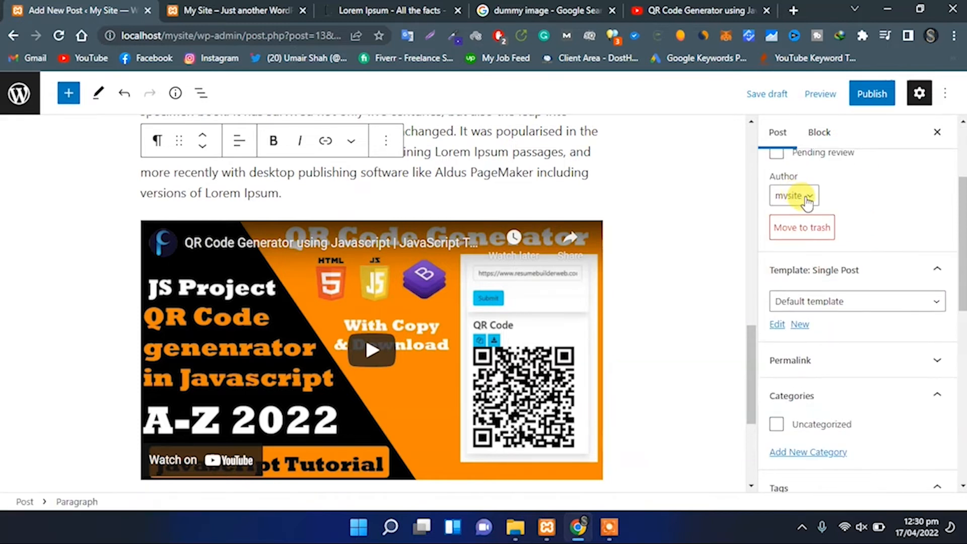
Examine the author choices and the permalink section of the post settings.
click(808, 197)
click(809, 199)
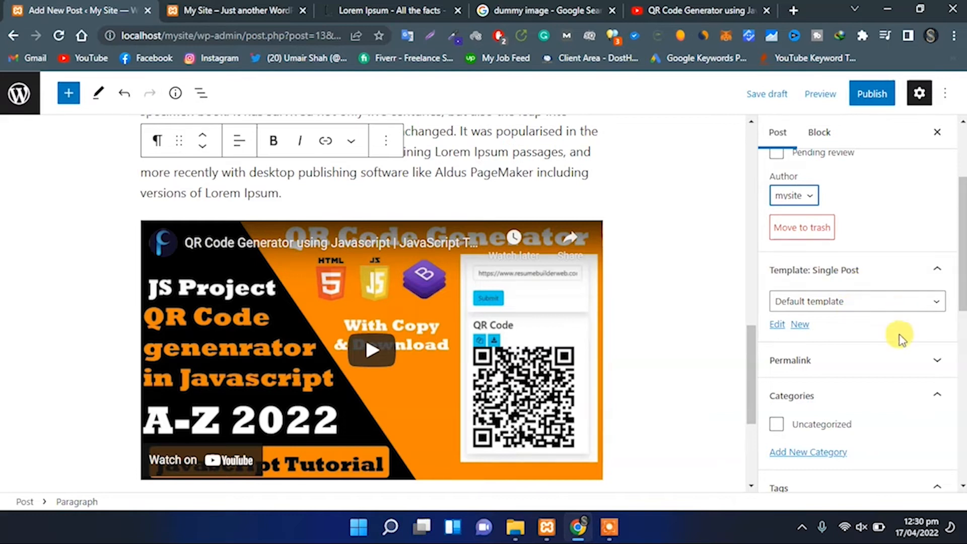
scroll(861, 317, down, 3)
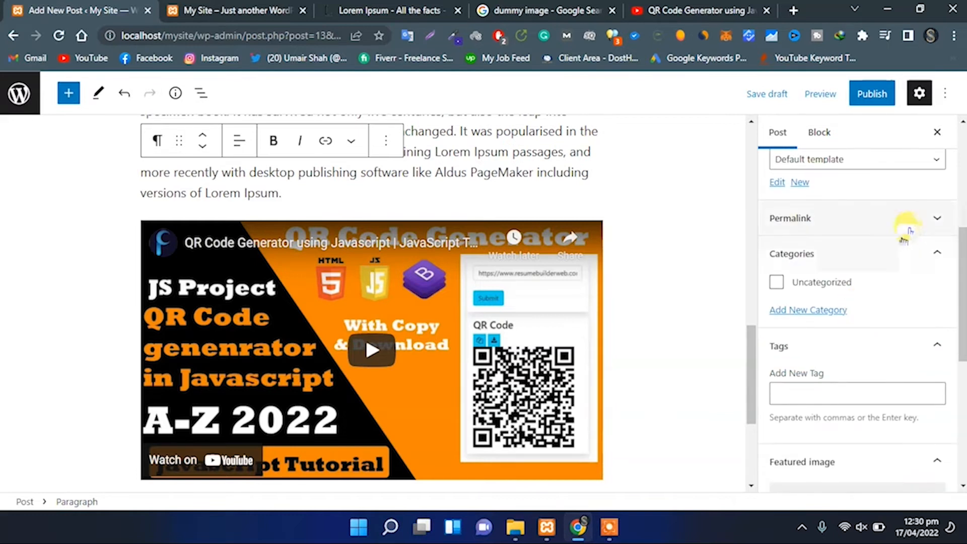
click(913, 220)
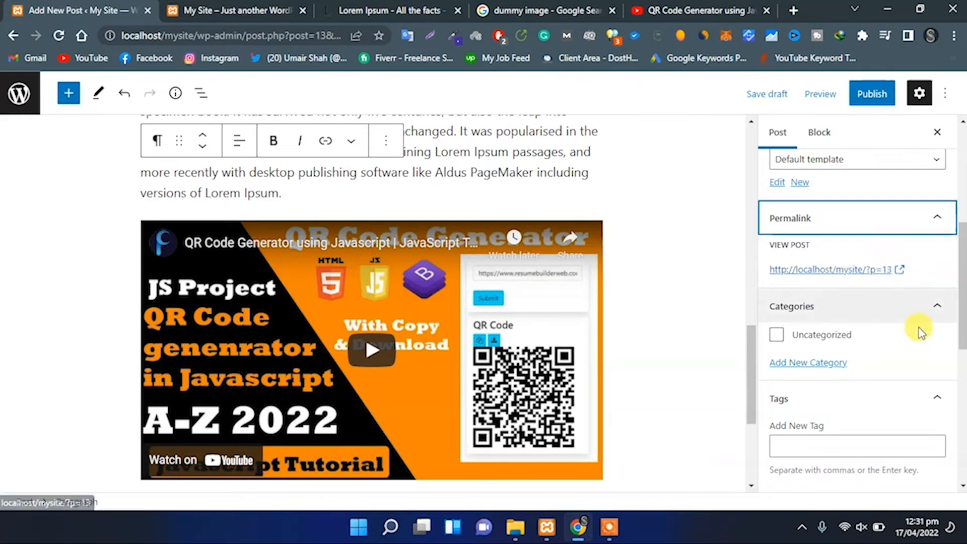
click(926, 221)
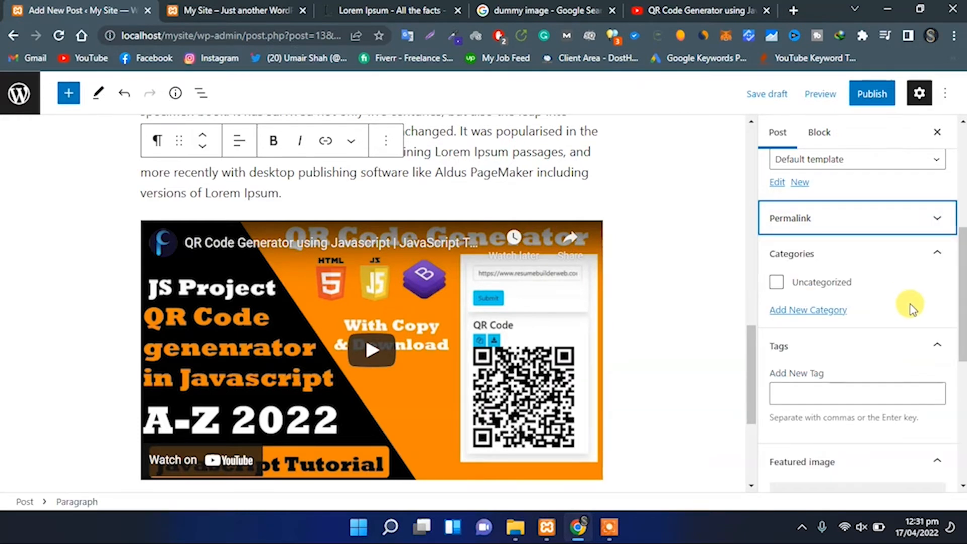
Add the tag "WordPress" to the post.
scroll(912, 297, down, 3)
scroll(909, 272, up, 2)
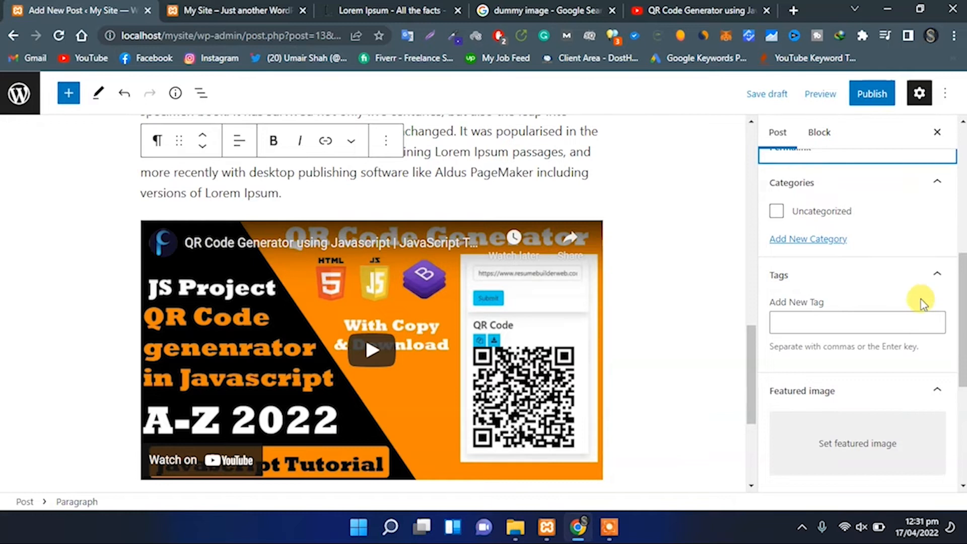
click(809, 321)
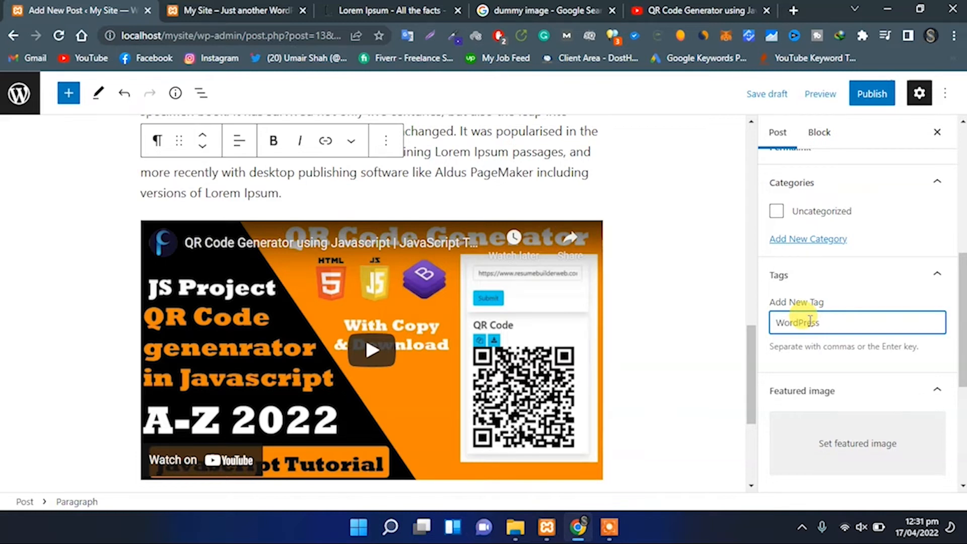
key(Return)
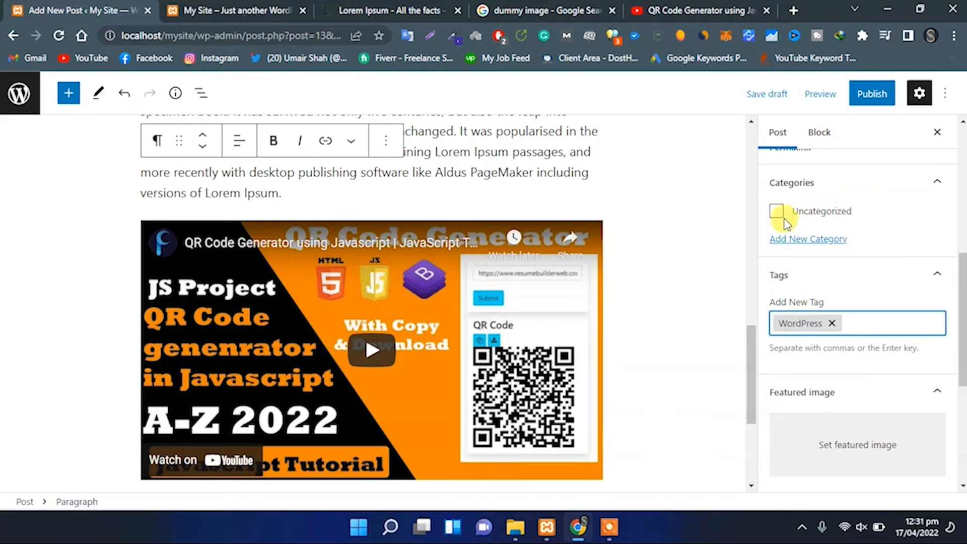
Add a new post category named "WordPress" without a parent category.
click(782, 240)
click(807, 277)
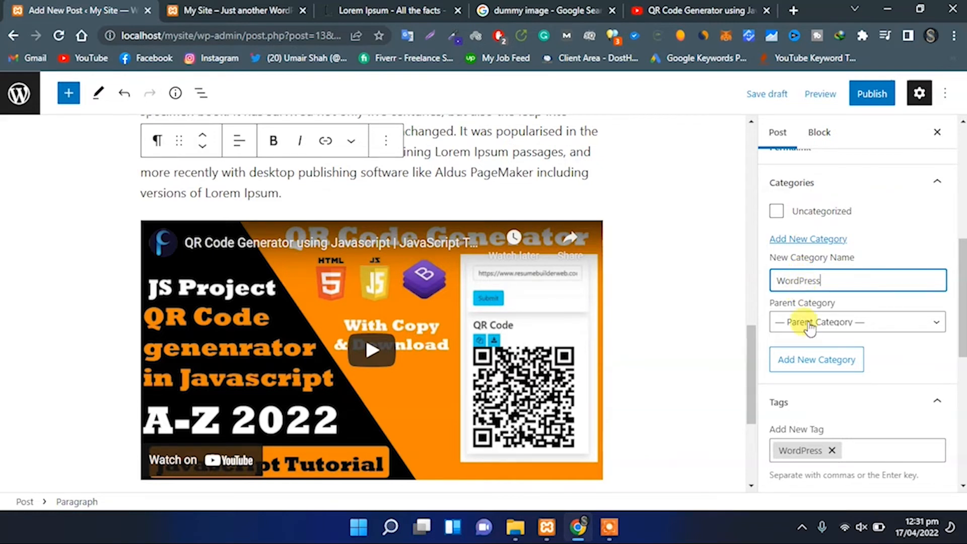
click(803, 357)
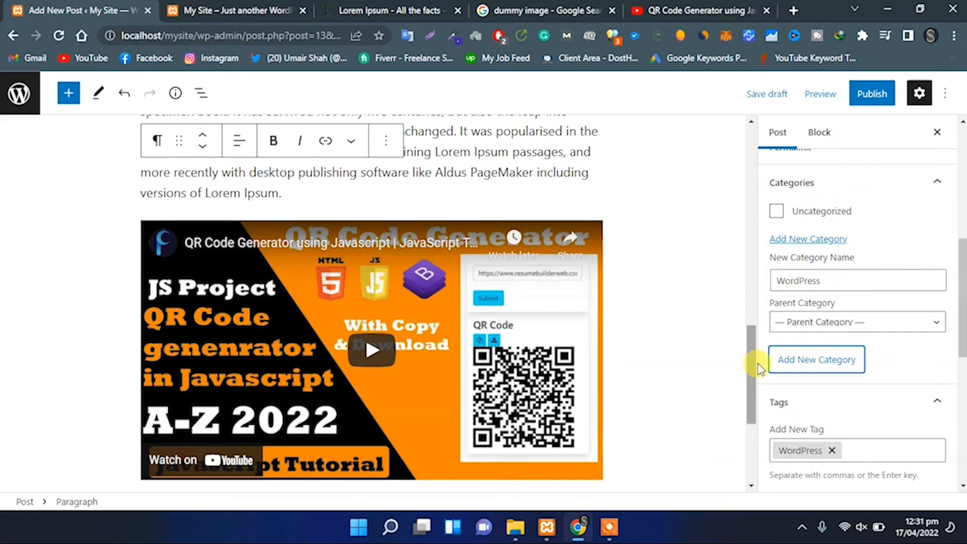
Set the first Media Library picture as the featured image, with "Why WordPress" as its alt text, title, caption and description.
scroll(865, 371, down, 4)
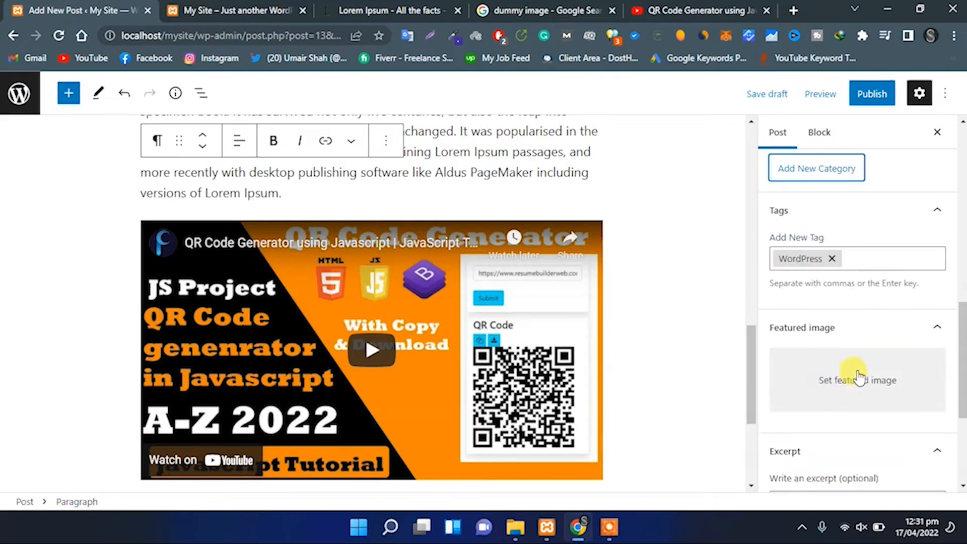
click(845, 383)
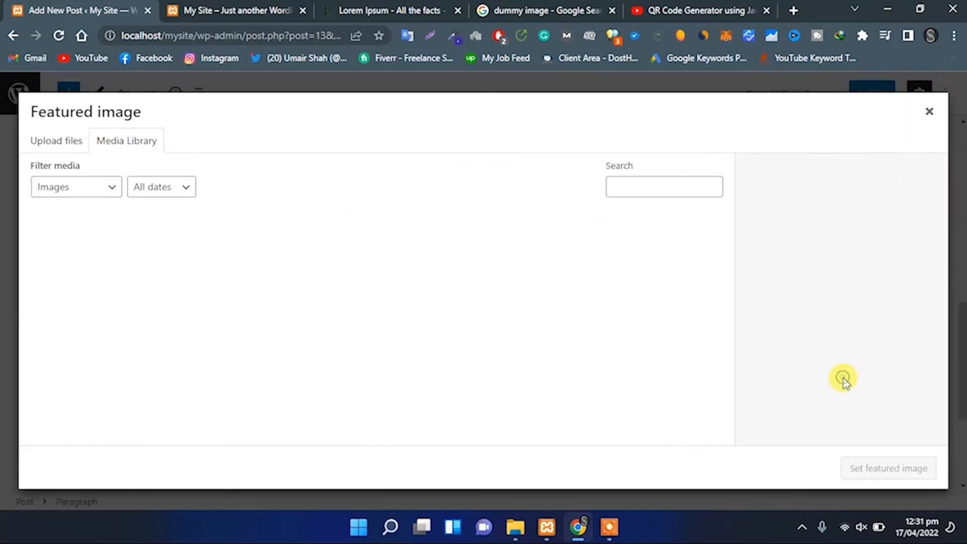
click(152, 255)
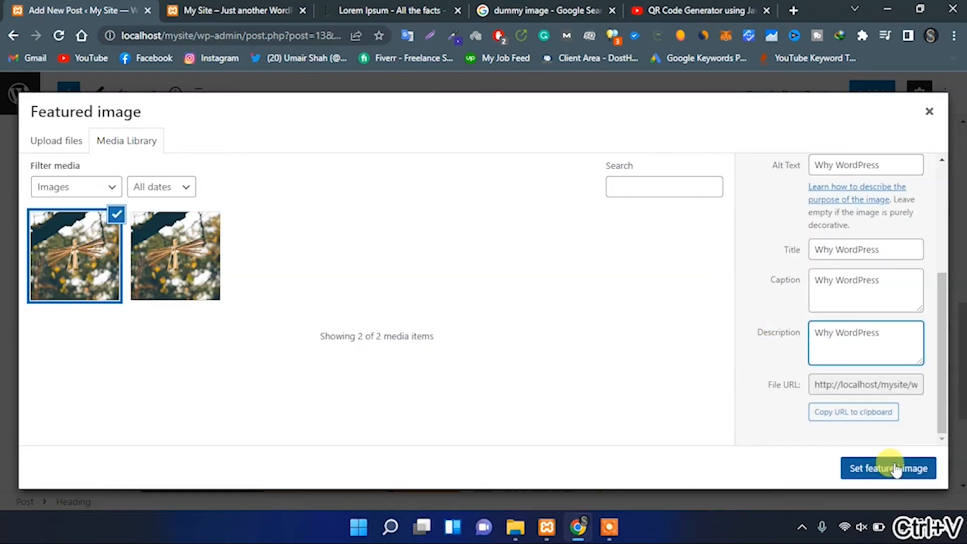
click(895, 471)
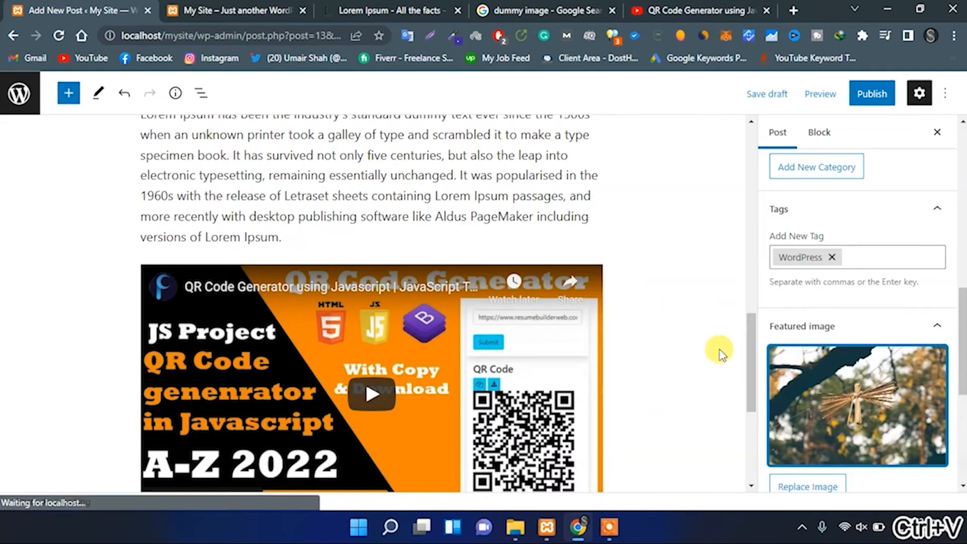
Fill the post's excerpt with the Lorem Ipsum paragraph's first two lines, up to "since the 1500s", copied from the post.
scroll(589, 324, down, 4)
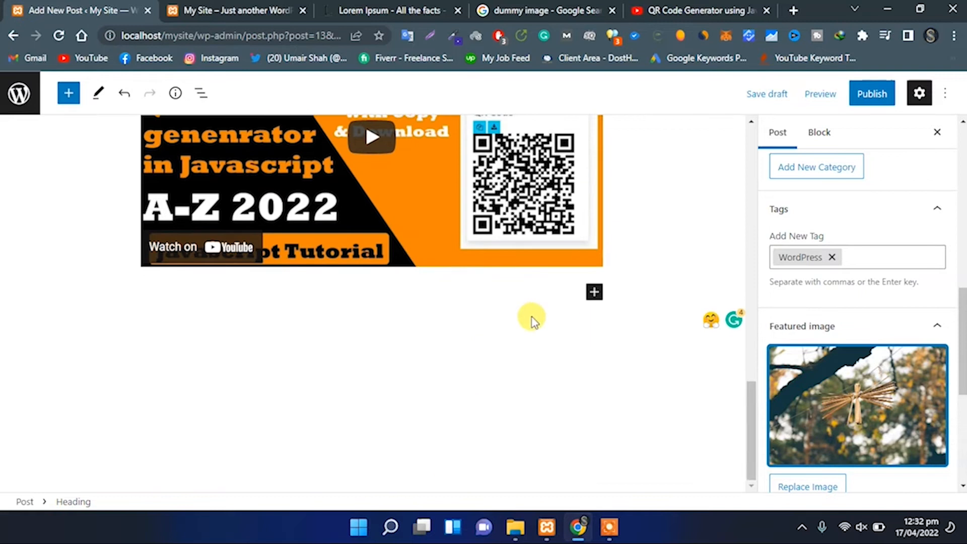
scroll(885, 353, down, 5)
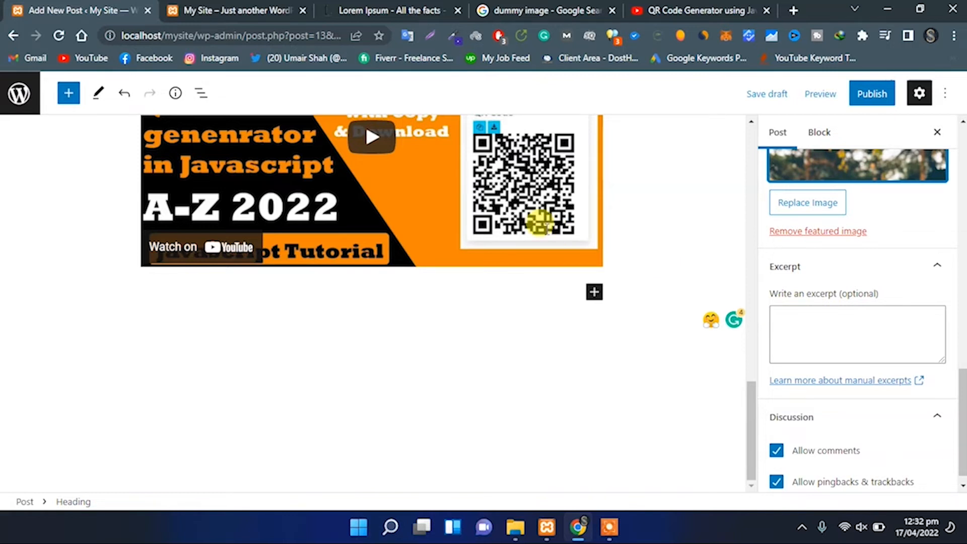
click(793, 343)
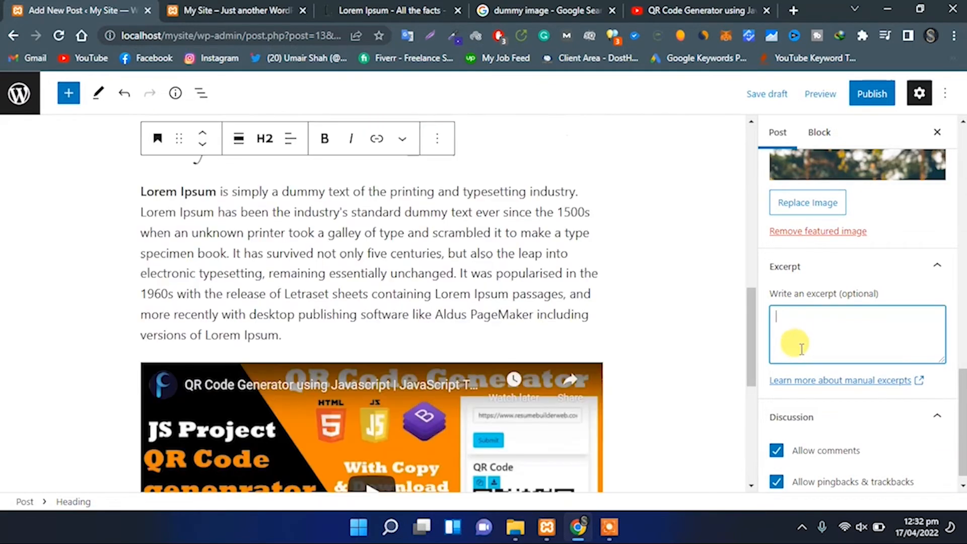
drag(141, 192, 599, 217)
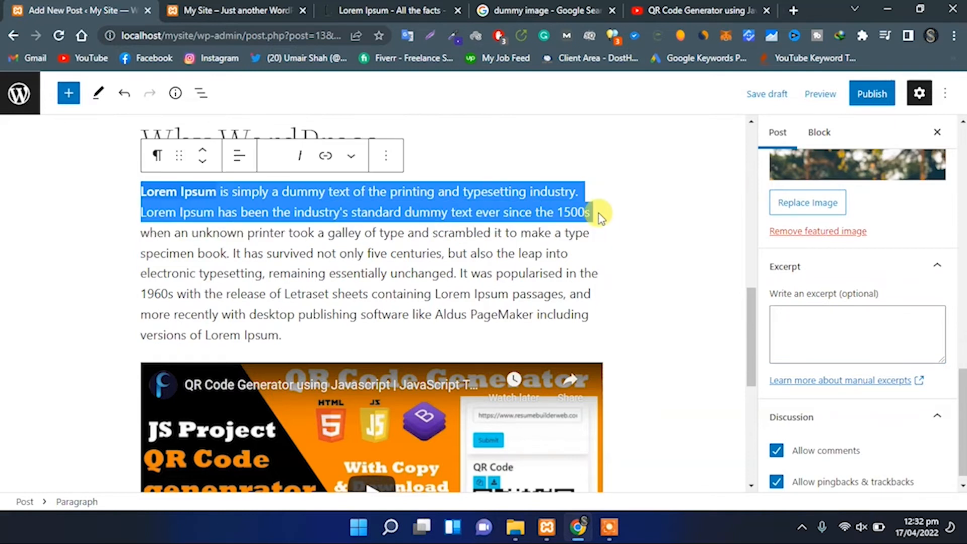
key(ctrl+c)
click(787, 320)
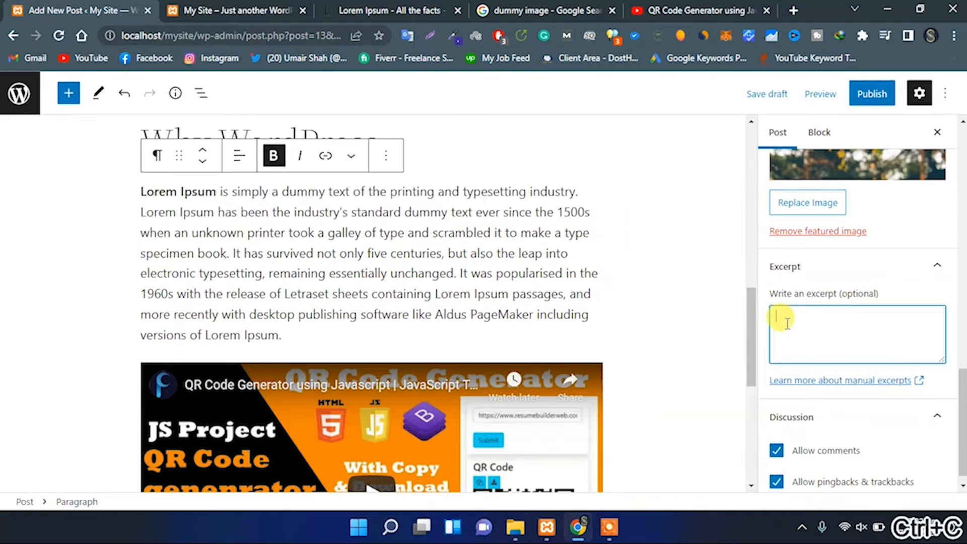
key(ctrl+v)
Check the post's discussion options, then publish the post and switch it back to draft.
scroll(655, 282, down, 6)
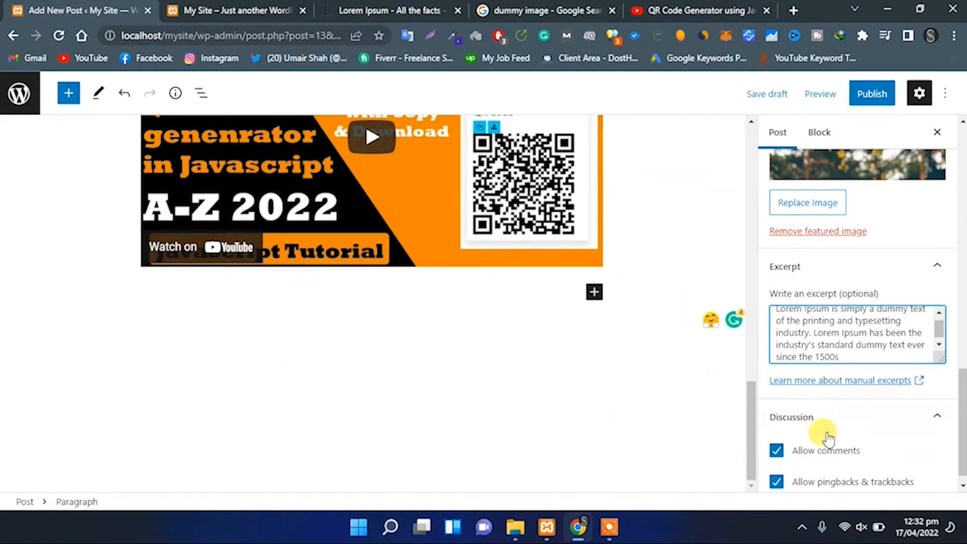
scroll(846, 423, down, 1)
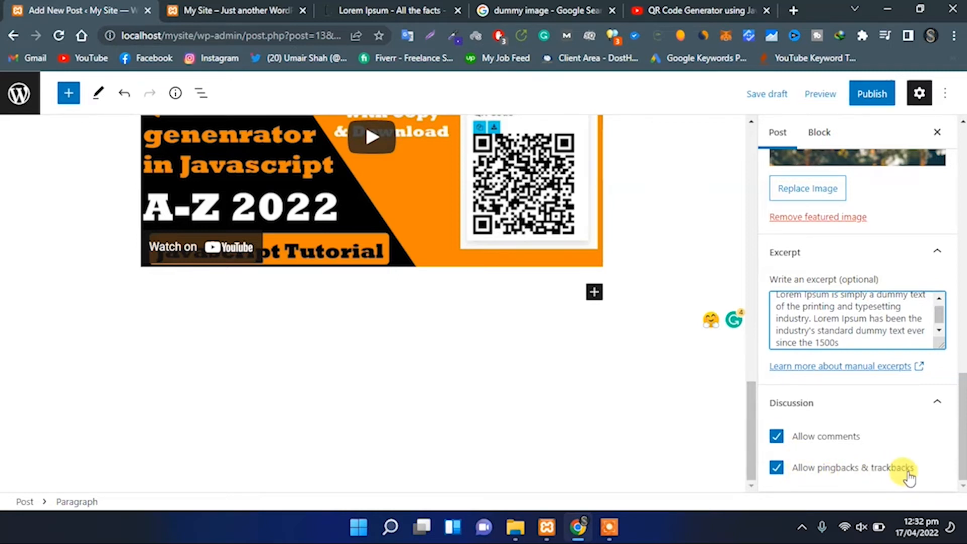
scroll(831, 302, up, 1)
scroll(784, 184, up, 4)
scroll(783, 184, up, 10)
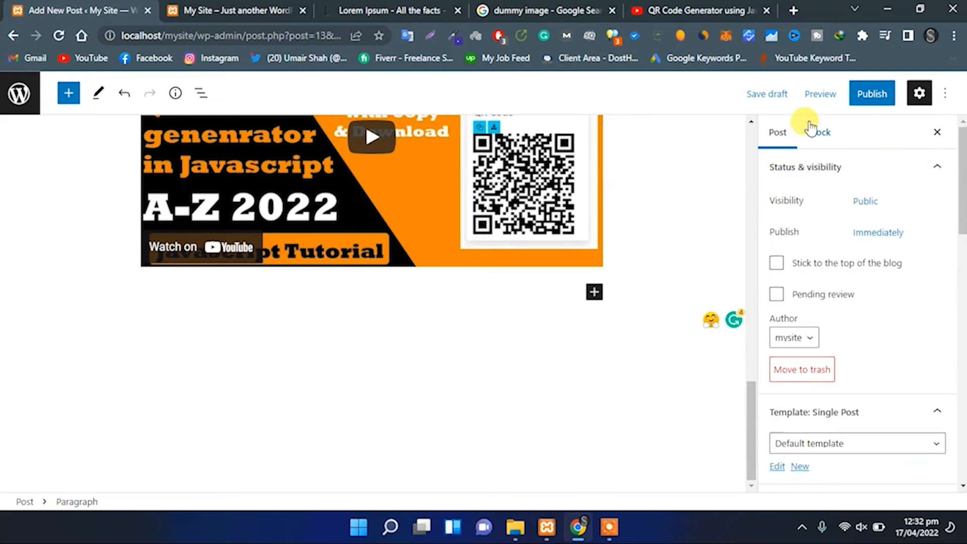
click(874, 97)
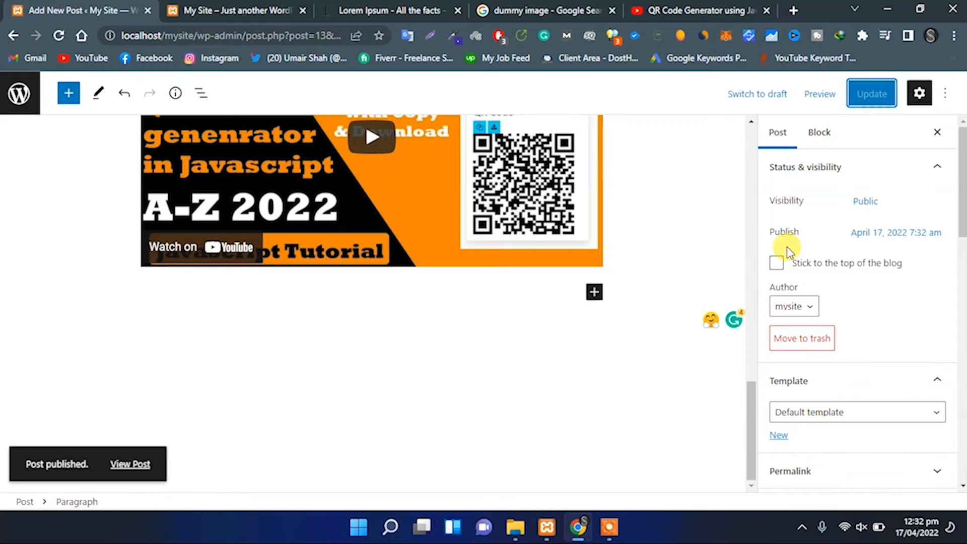
click(758, 94)
Preview the post at tablet size and look through its content.
click(820, 96)
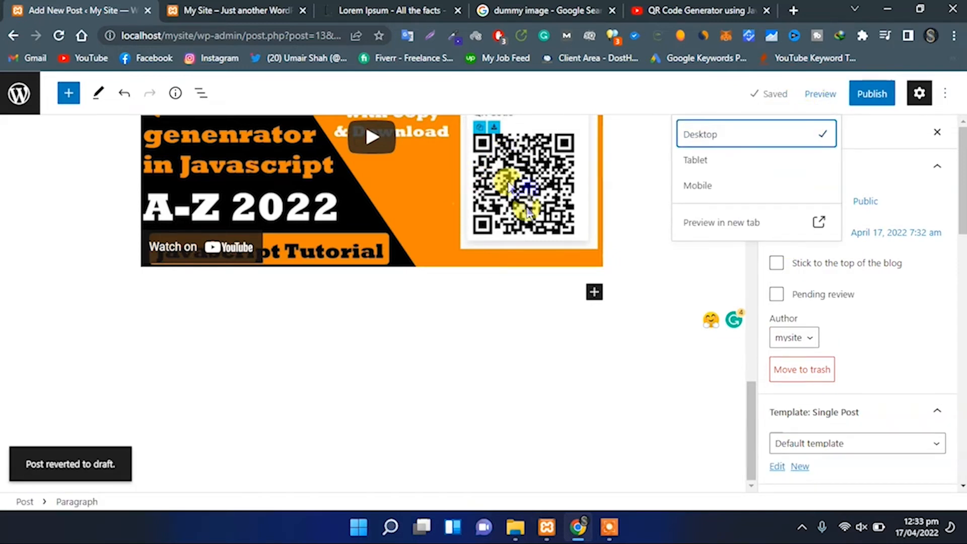
click(758, 170)
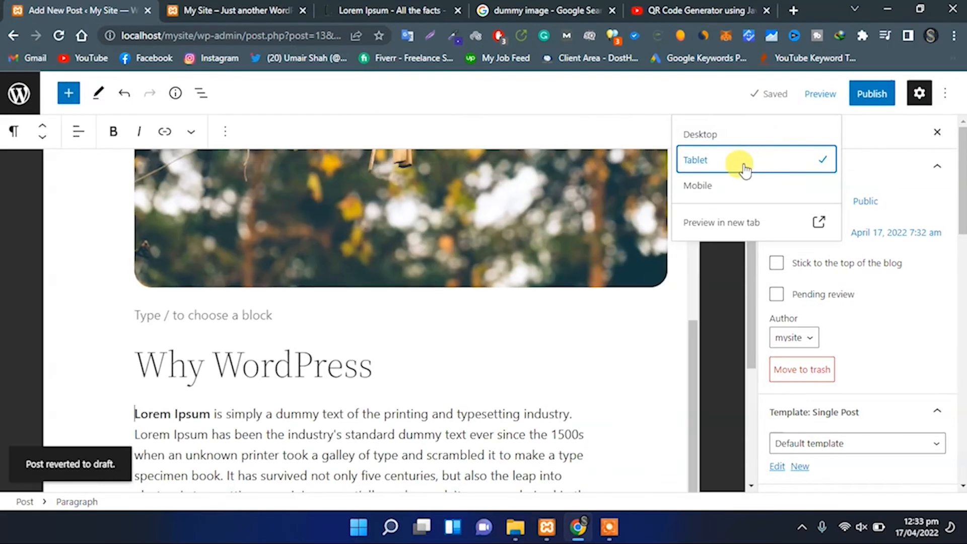
click(487, 302)
scroll(465, 312, down, 6)
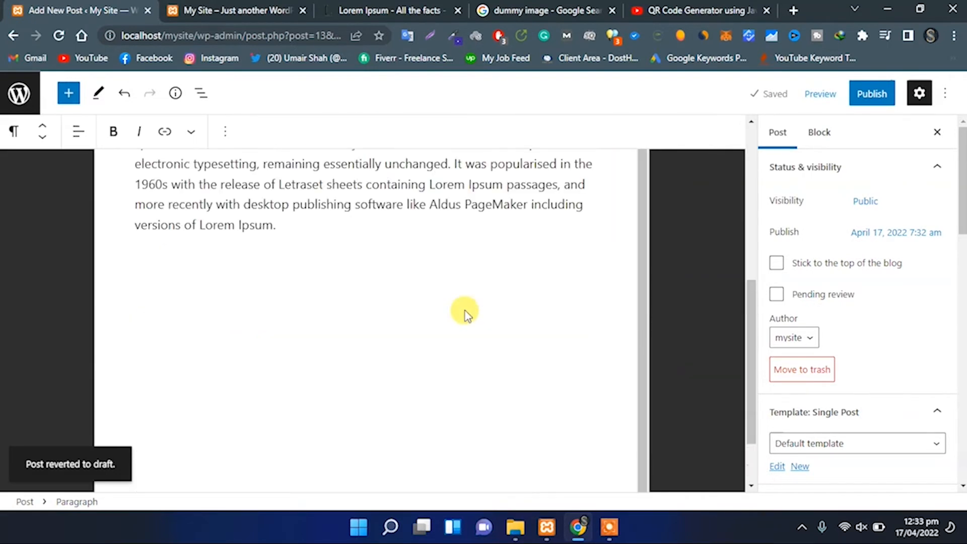
scroll(466, 313, up, 6)
Preview the post at mobile size and look through its content.
click(806, 93)
click(744, 191)
scroll(404, 313, down, 2)
scroll(406, 314, up, 7)
scroll(408, 315, down, 10)
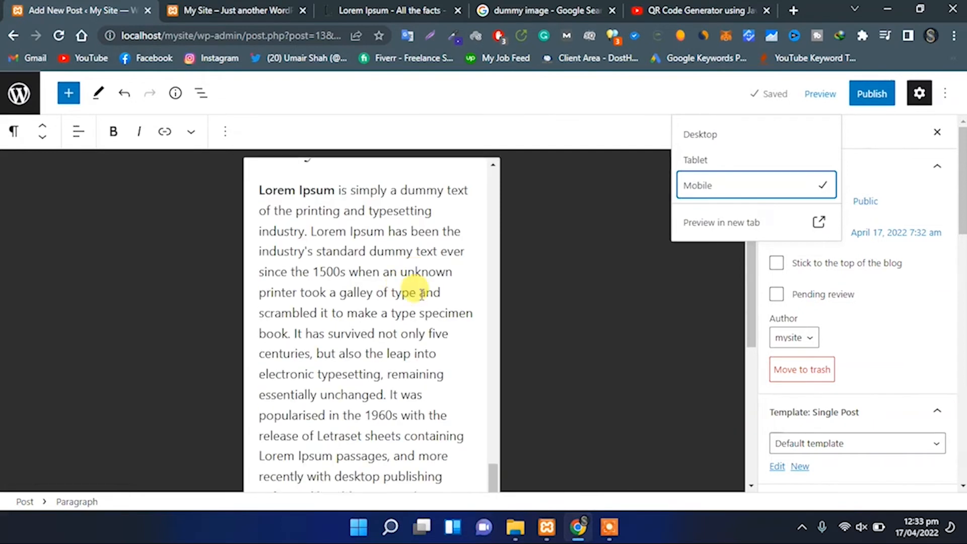
Return the post preview to desktop size and check the beginning of the post.
click(806, 94)
click(811, 93)
click(740, 141)
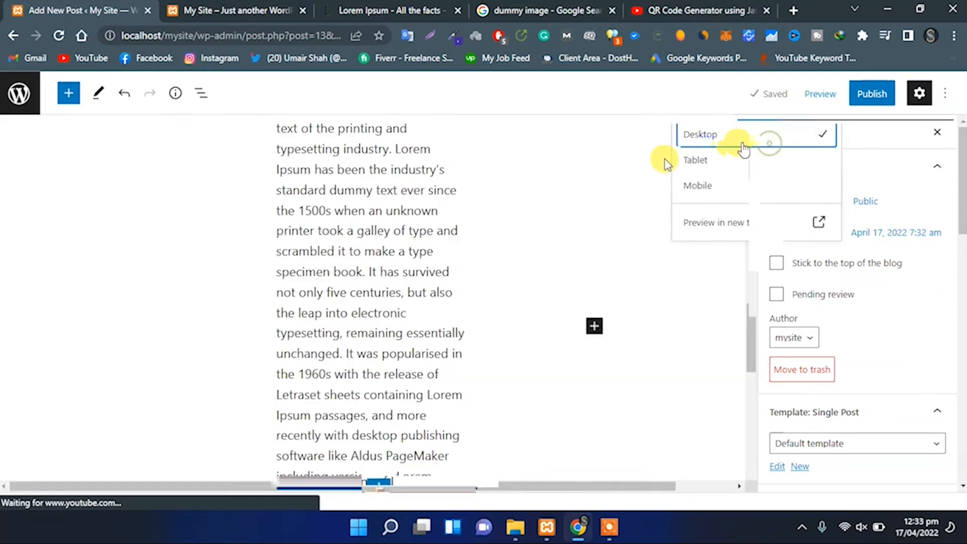
scroll(538, 252, up, 10)
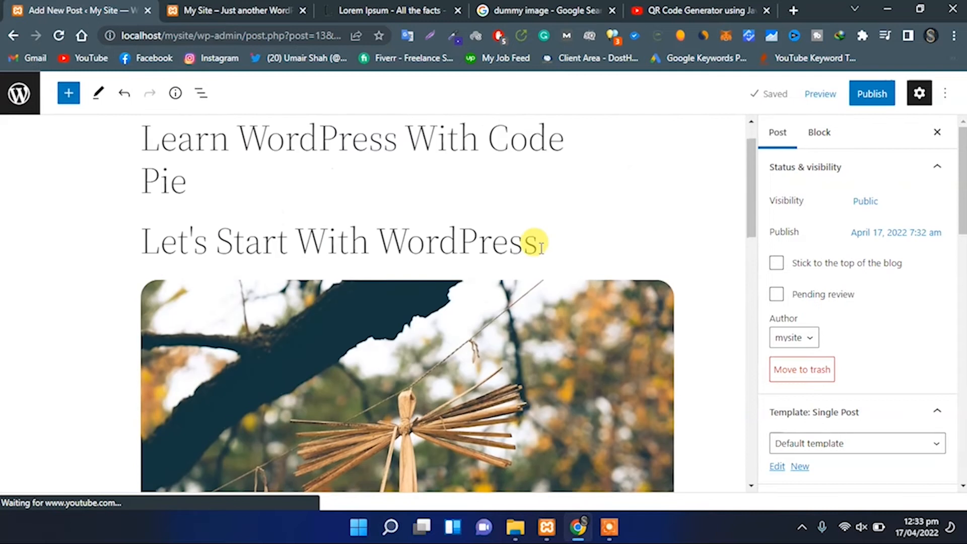
Publish the post and view its live page in a new browser tab.
click(869, 96)
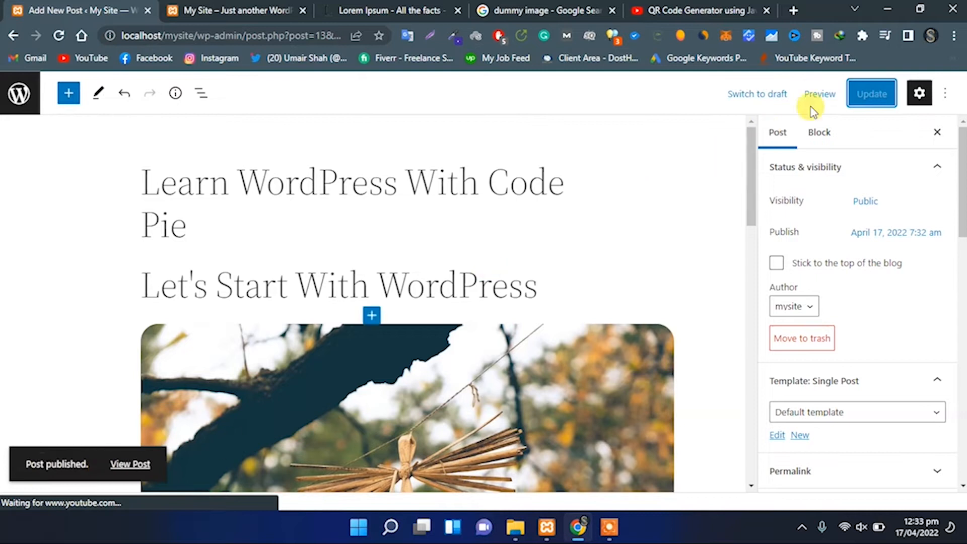
click(132, 466)
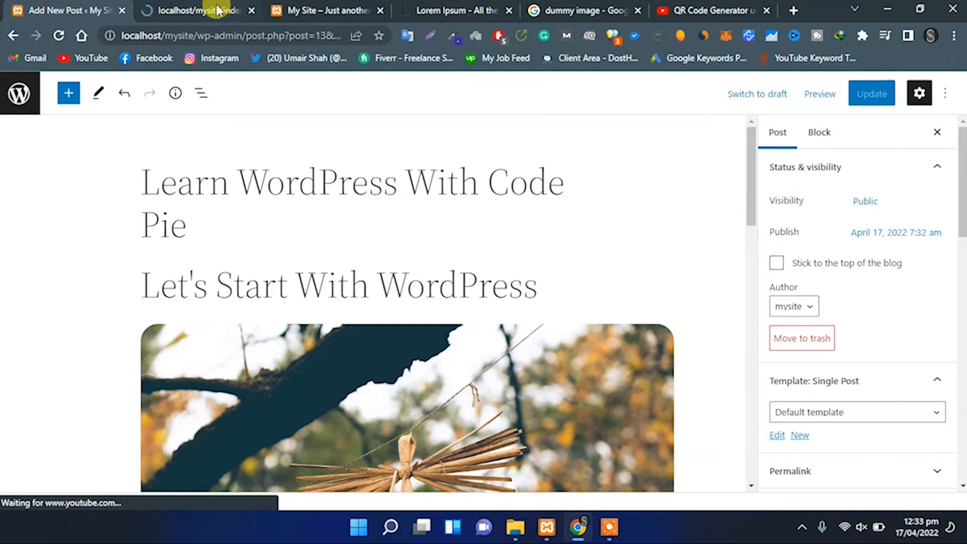
click(218, 9)
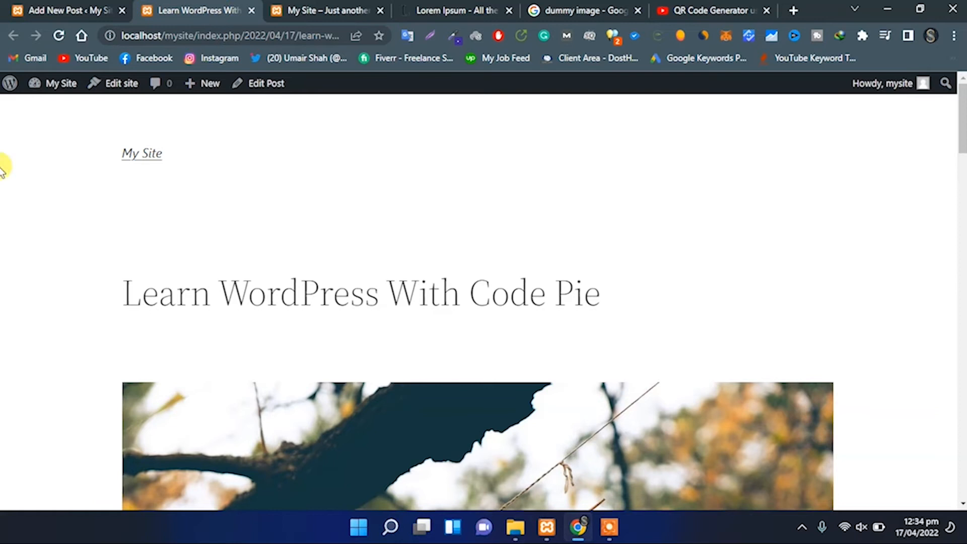
Examine the published post from its title and featured image down to the comment form and footer.
scroll(433, 295, down, 5)
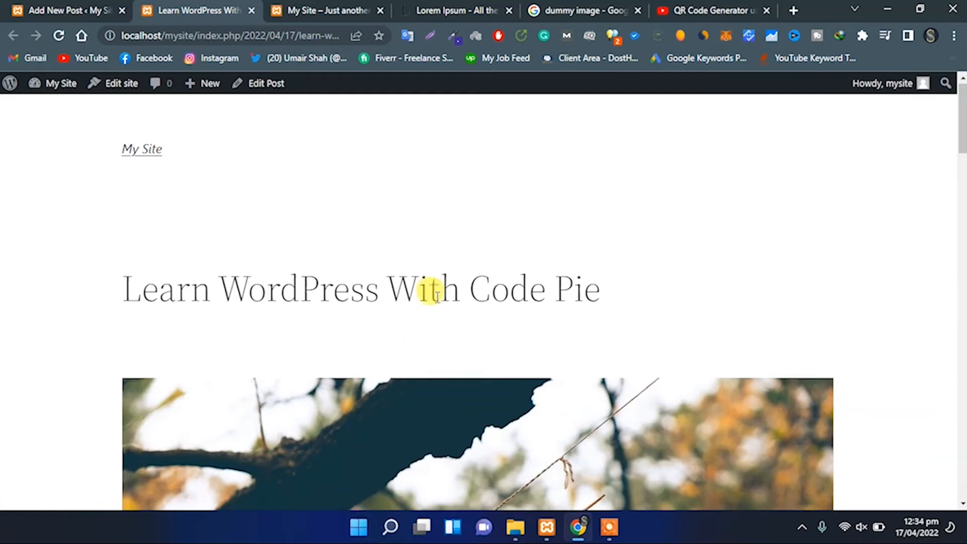
scroll(436, 297, down, 10)
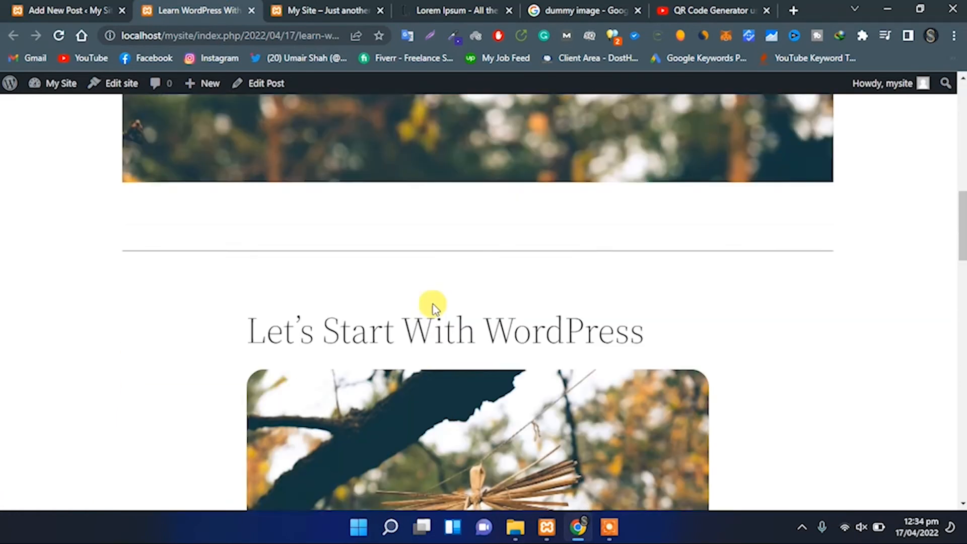
scroll(468, 342, down, 15)
scroll(380, 296, up, 5)
scroll(323, 328, down, 8)
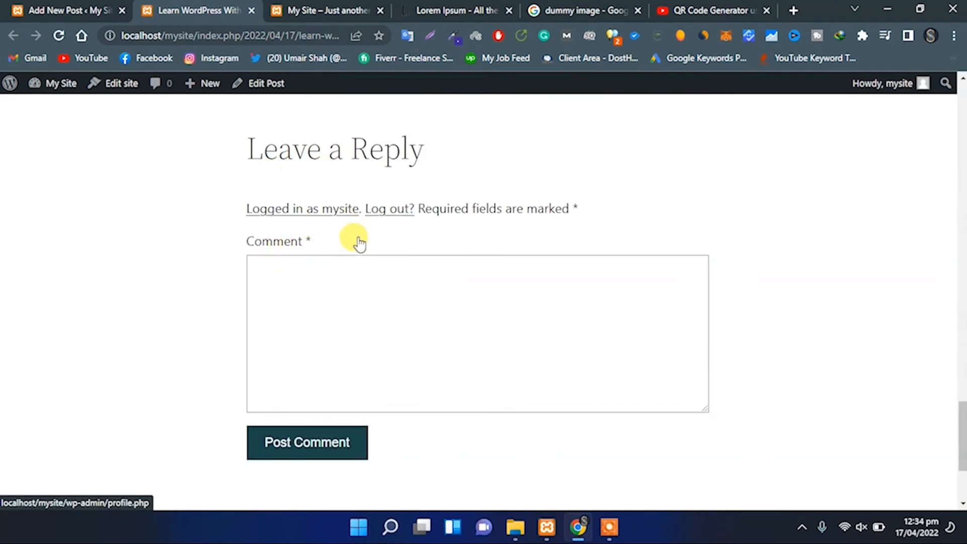
scroll(322, 271, down, 3)
scroll(266, 360, up, 1)
scroll(266, 361, down, 1)
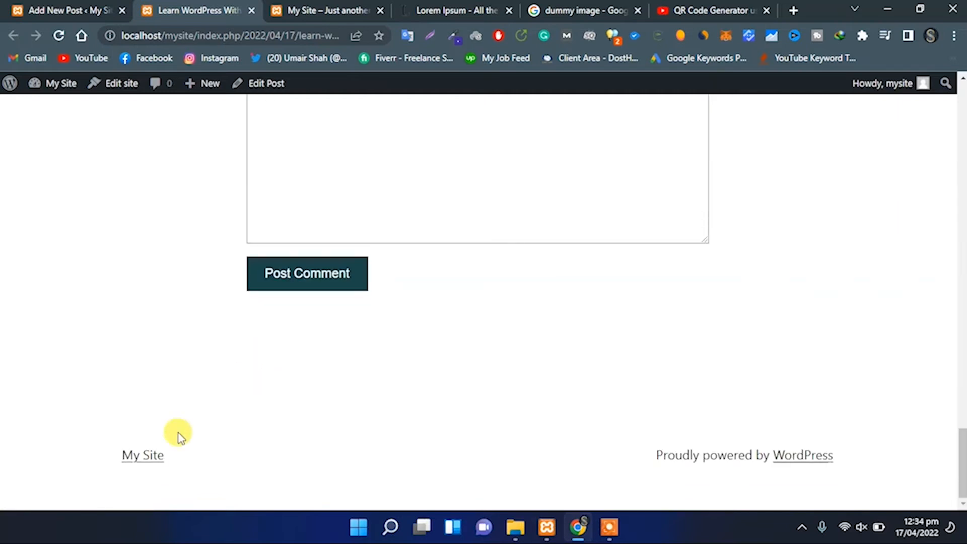
Open the site's homepage from the published post and look through its post listing down to the footer.
click(139, 463)
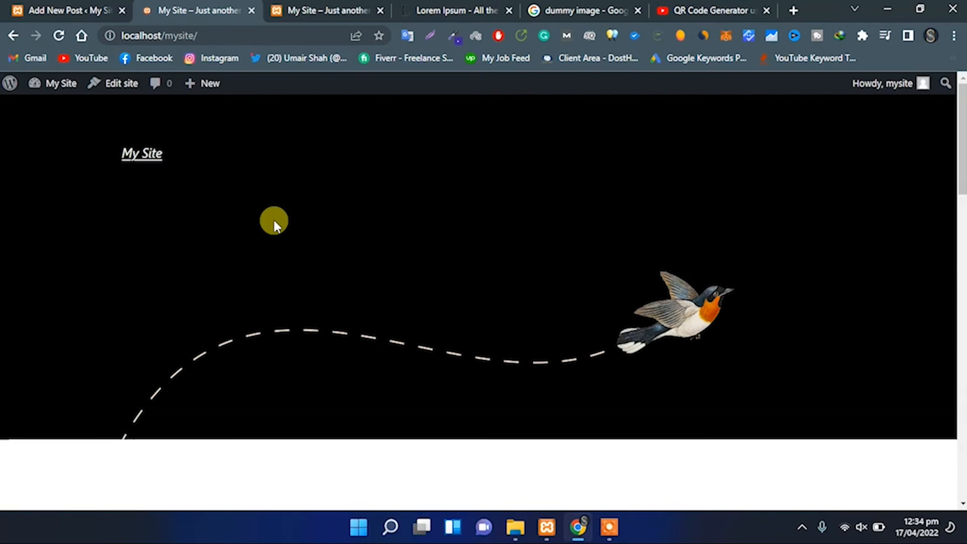
scroll(284, 229, down, 5)
scroll(284, 231, down, 5)
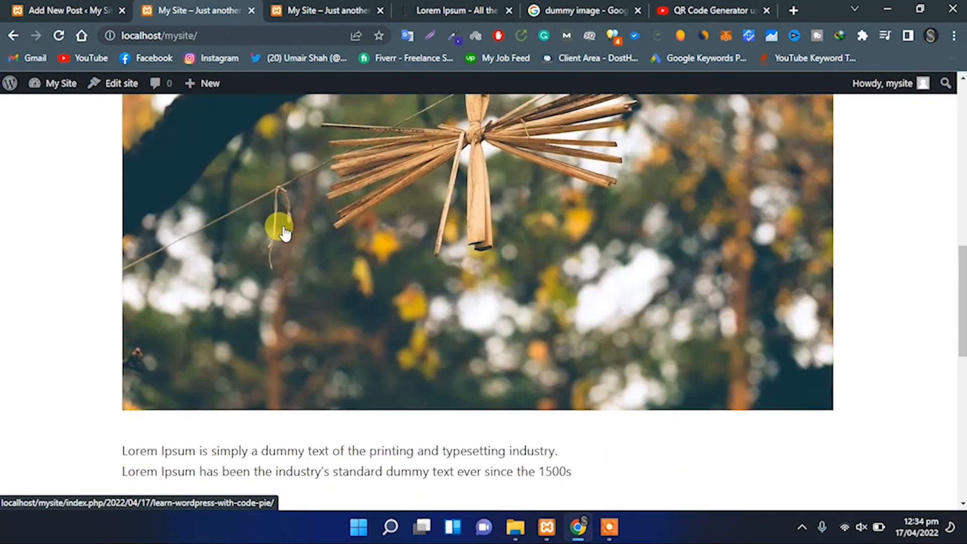
scroll(283, 231, down, 8)
scroll(285, 231, up, 2)
scroll(285, 231, up, 12)
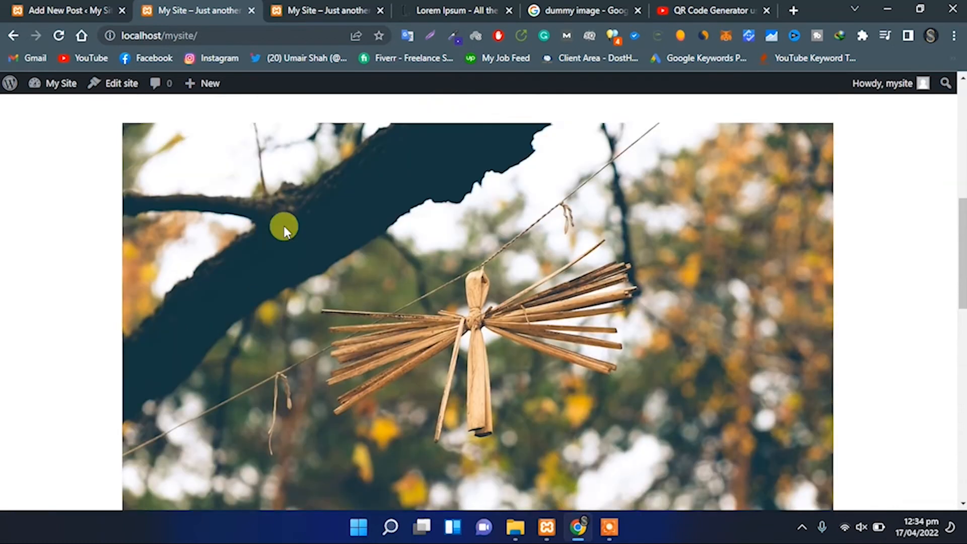
scroll(284, 229, up, 1)
scroll(284, 230, down, 12)
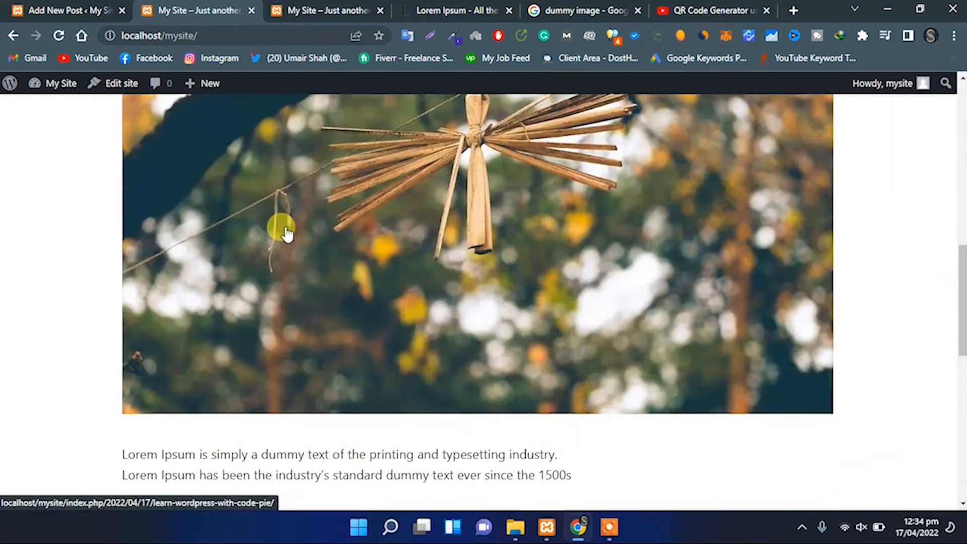
scroll(288, 230, down, 3)
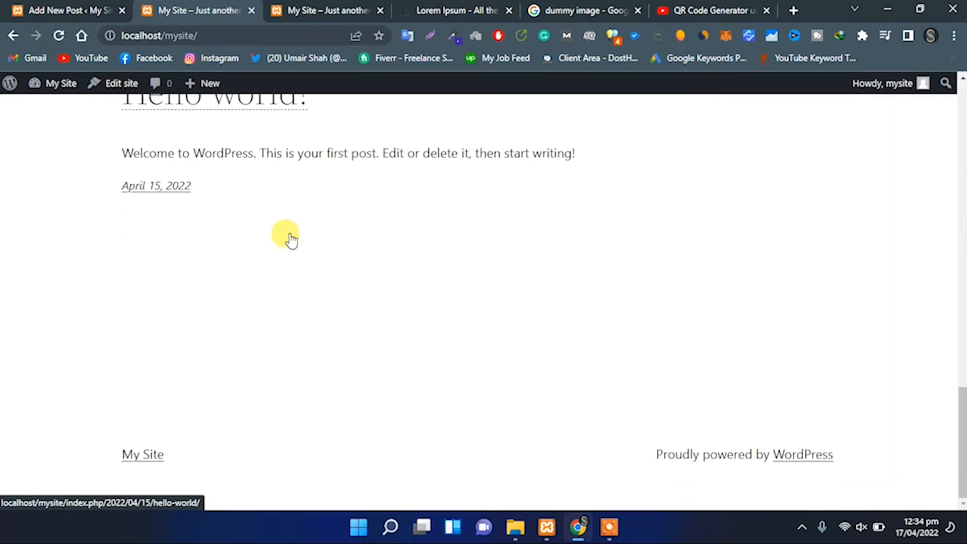
Leave the post editor for the admin posts list and reload the list.
click(87, 17)
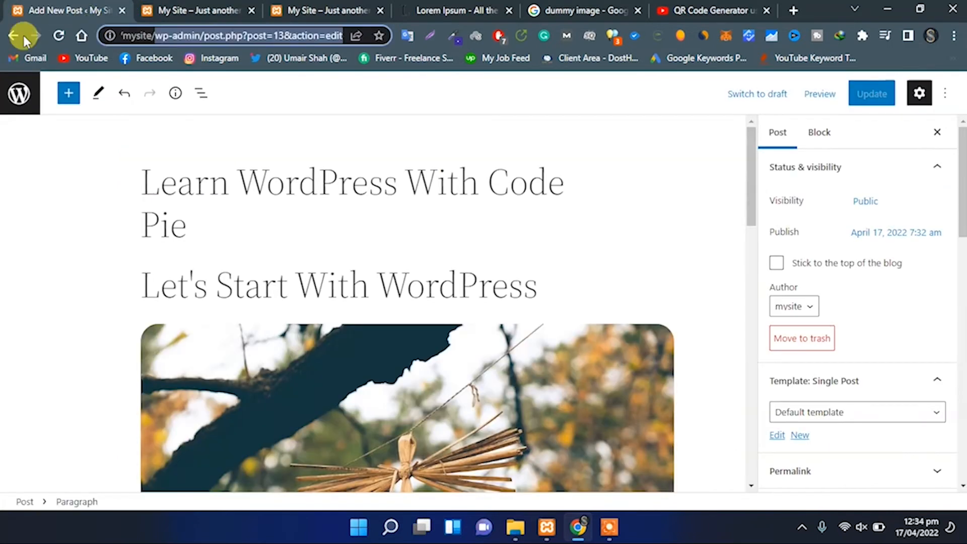
click(14, 36)
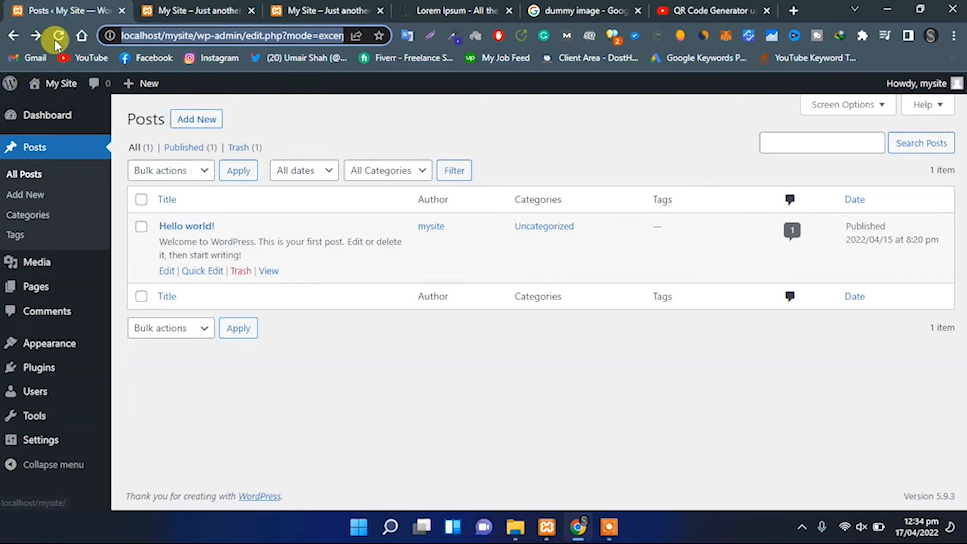
click(56, 37)
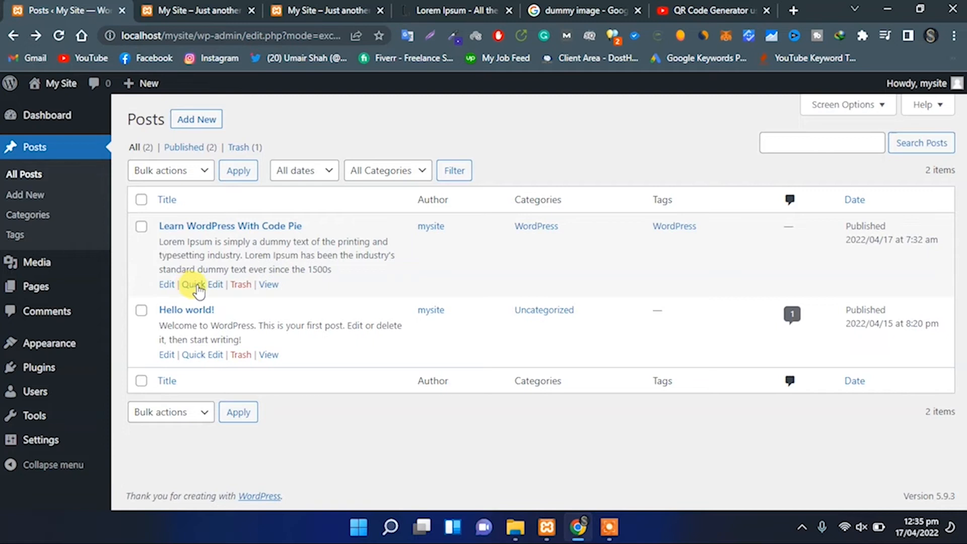
Use Quick Edit to retitle the new post "Learn WordPress With Code Pie 2022", keep its status Published, and update it.
click(200, 288)
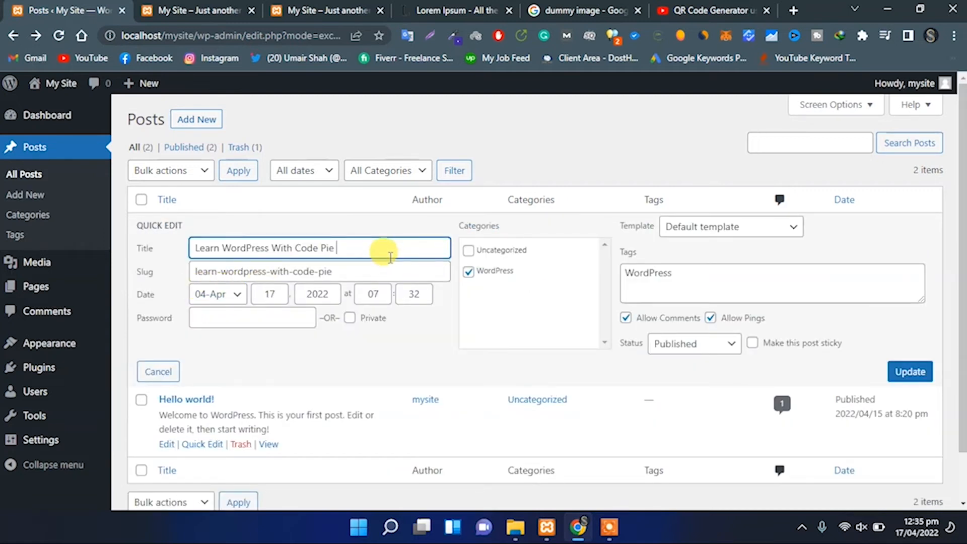
text(2022)
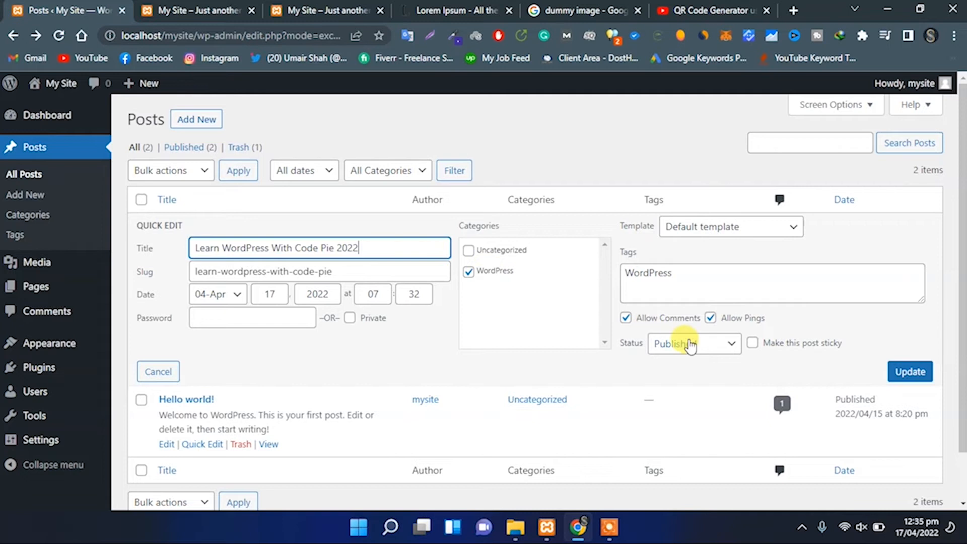
click(731, 344)
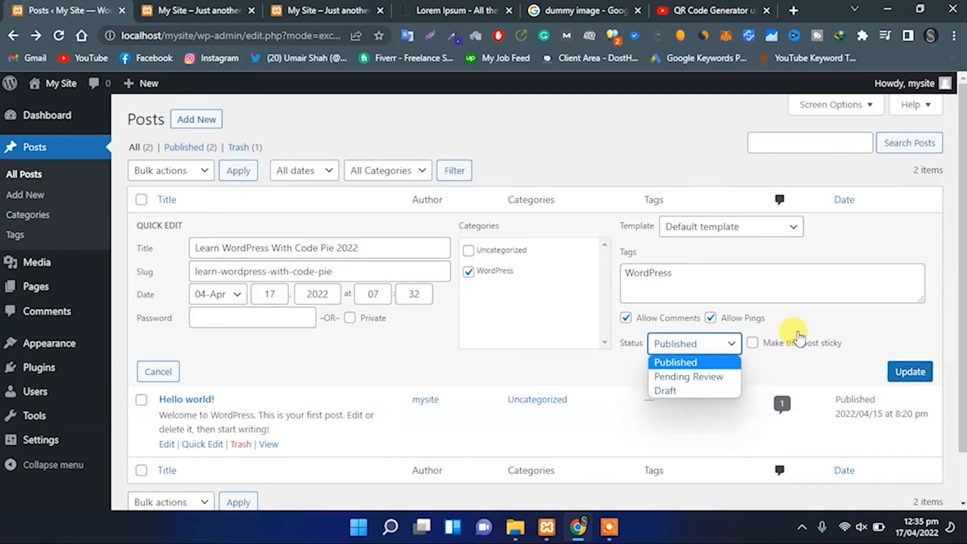
click(821, 318)
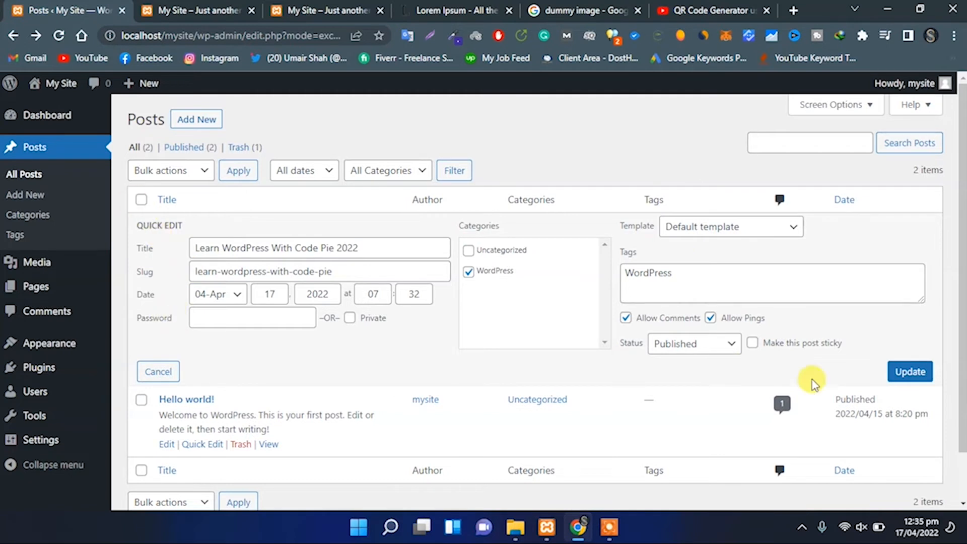
click(909, 371)
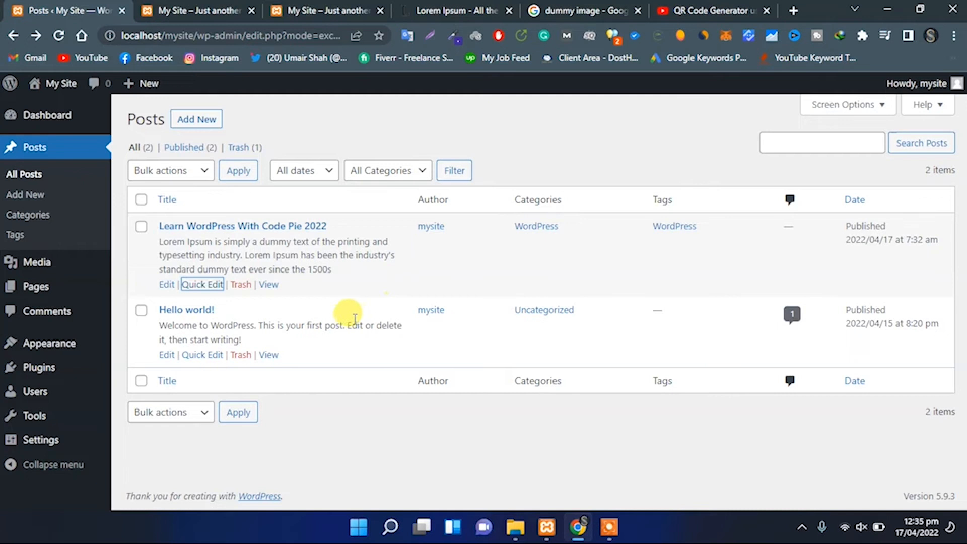
Move the "Hello world!" post to the trash with a bulk action.
click(142, 309)
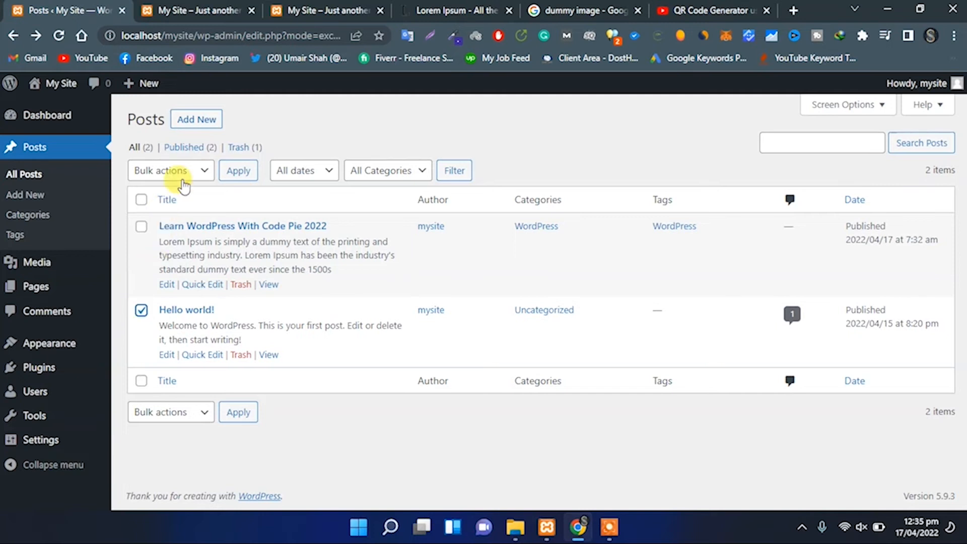
click(197, 174)
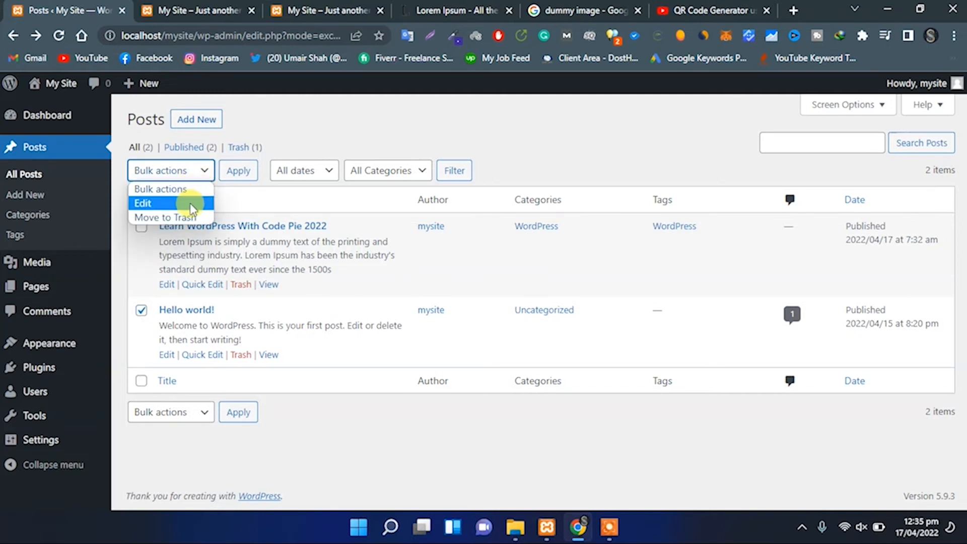
click(190, 217)
click(228, 173)
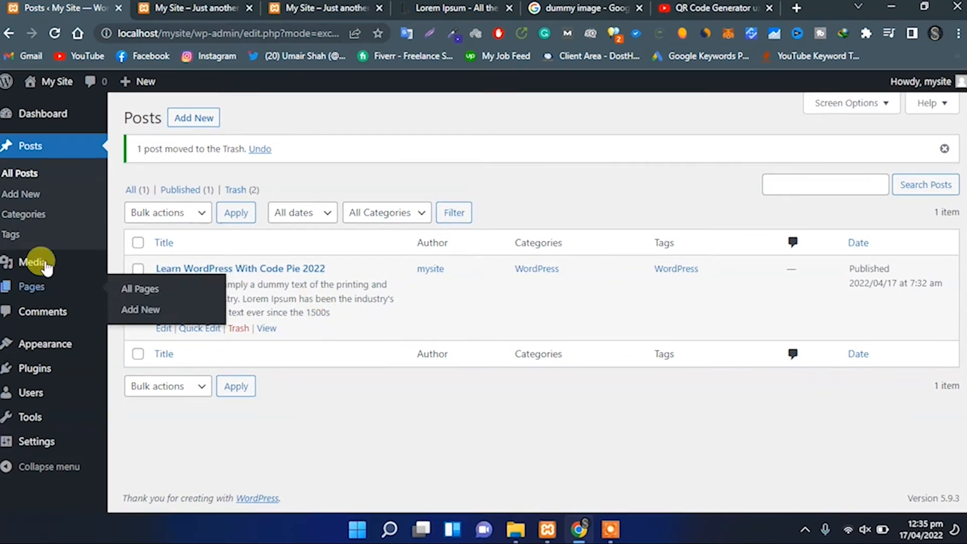
Add a post category "Web Development" with slug "web-development" and description "Let's learn Web Development with Code Pie".
click(27, 214)
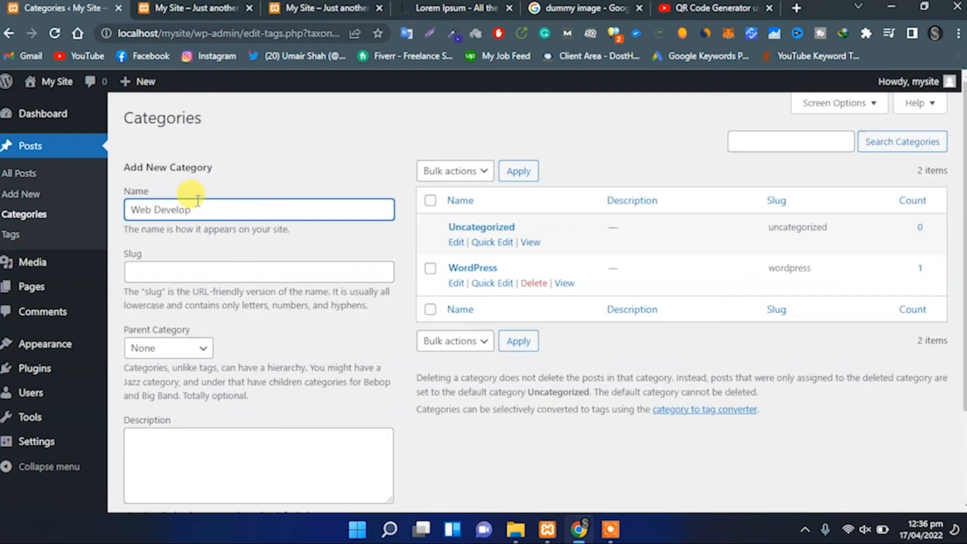
click(162, 270)
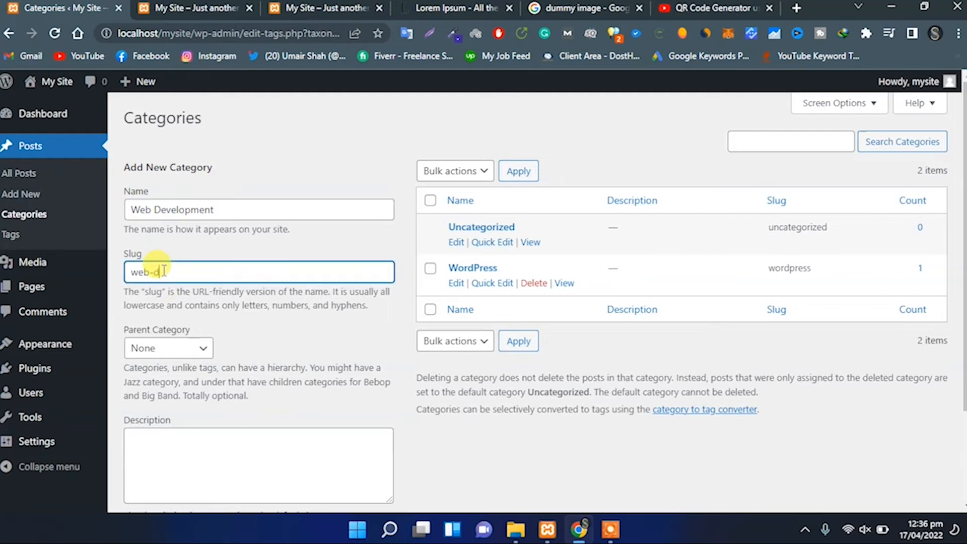
click(147, 436)
text(Let)
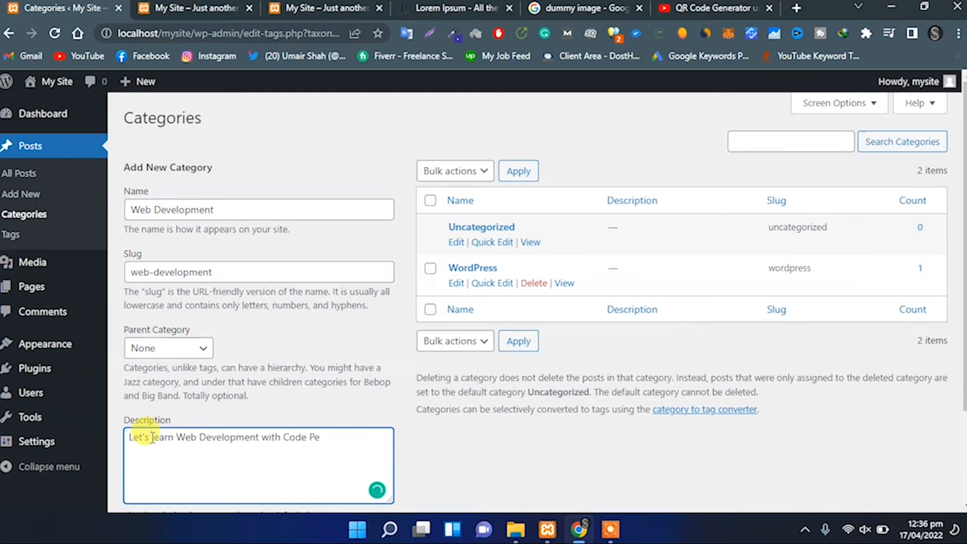
scroll(299, 347, down, 3)
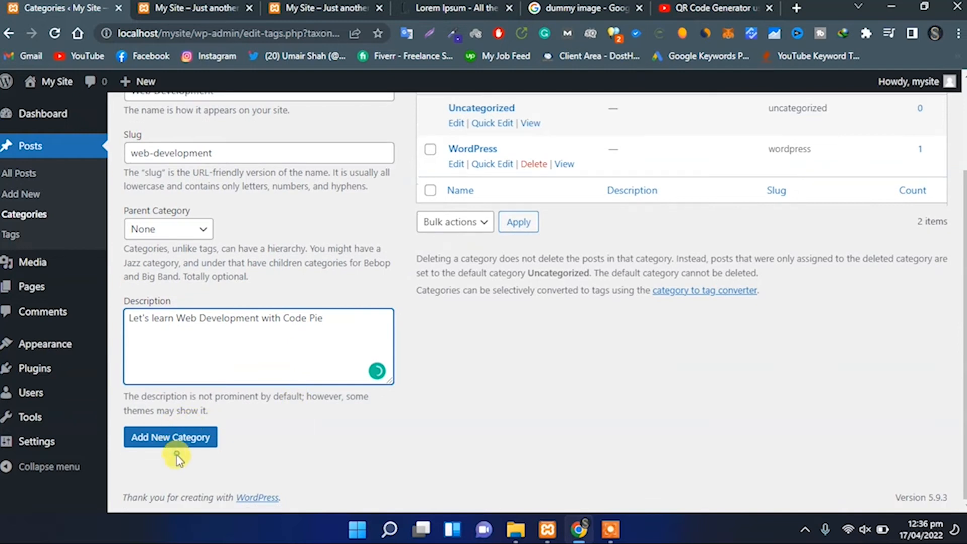
click(176, 442)
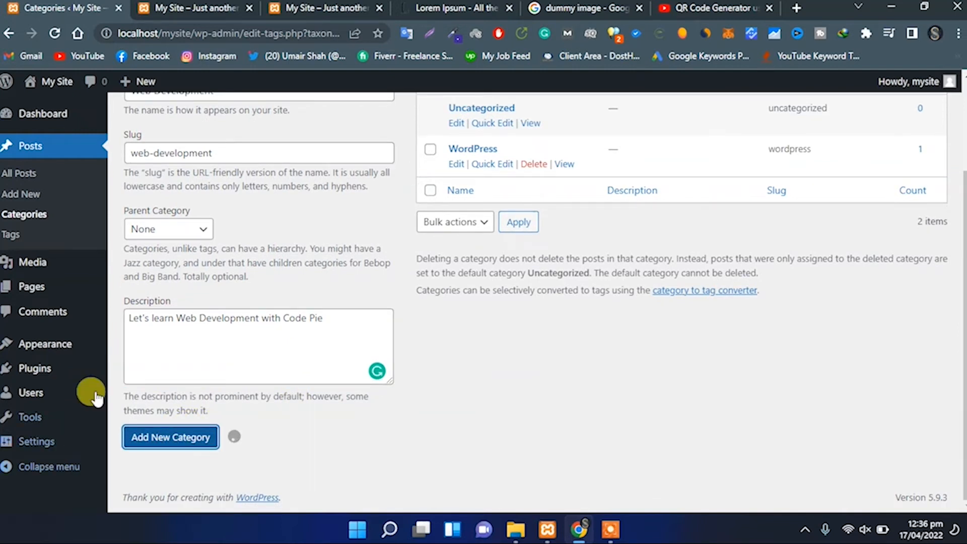
Add a post tag "Web Development" with slug "web-development" and description "Let's Learn Web Development with Code Pie".
click(14, 235)
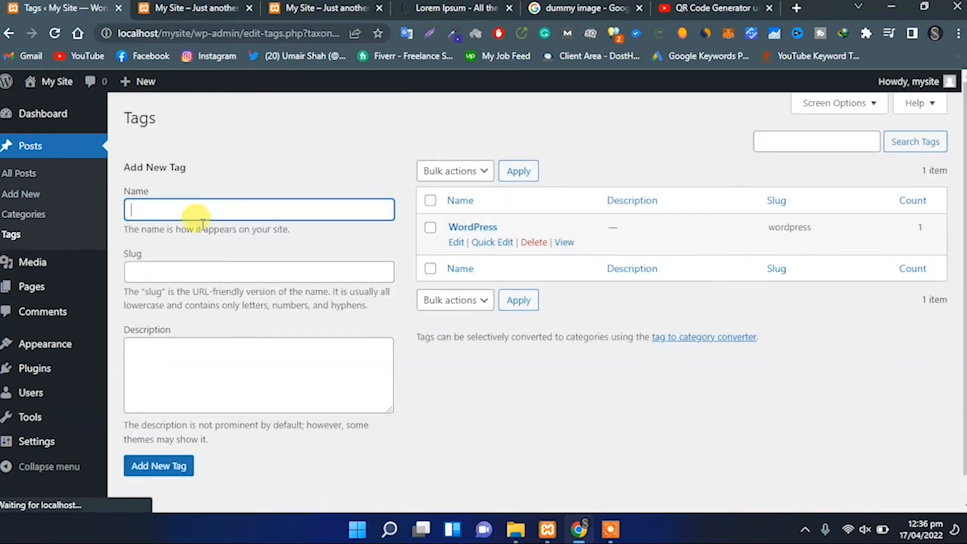
text(Web Development)
click(168, 271)
text(web-development)
click(153, 348)
text(Let)
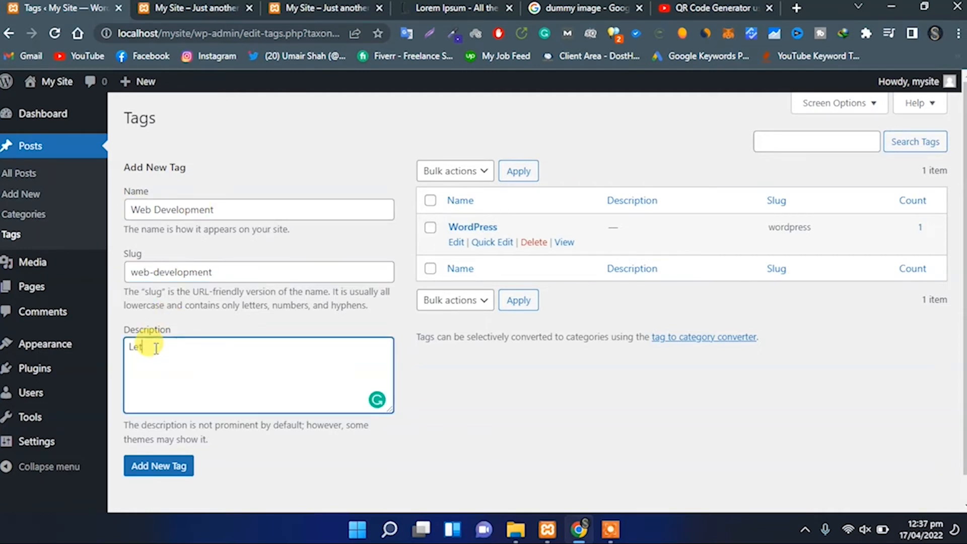
text('s Learn Web Development with Code Pie)
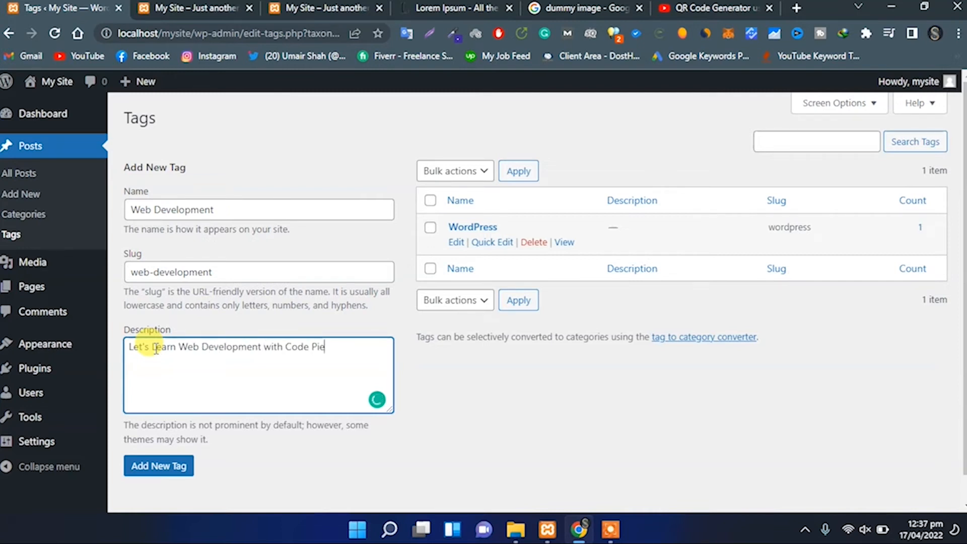
click(158, 474)
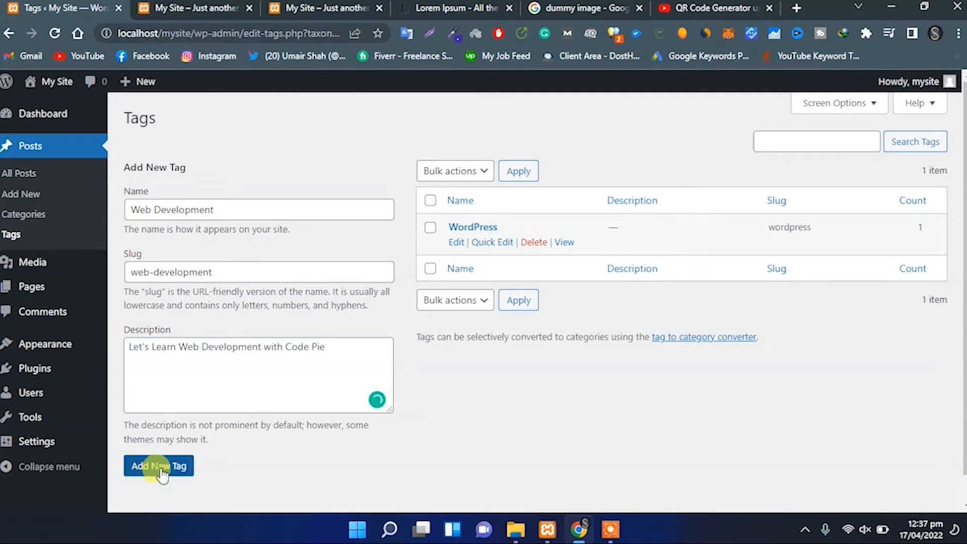
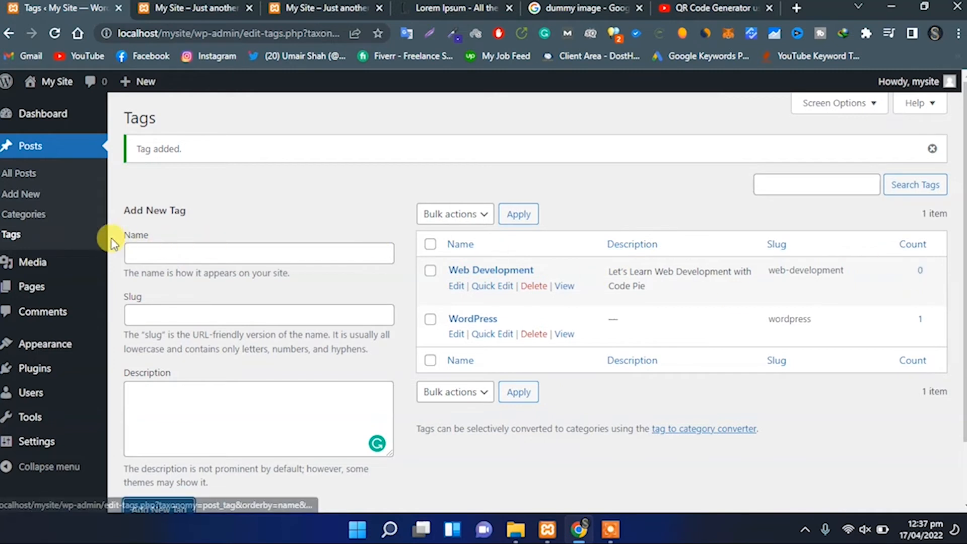
Open the media library, copy the file URL from the "dumy image" attachment details, and close the details.
click(30, 259)
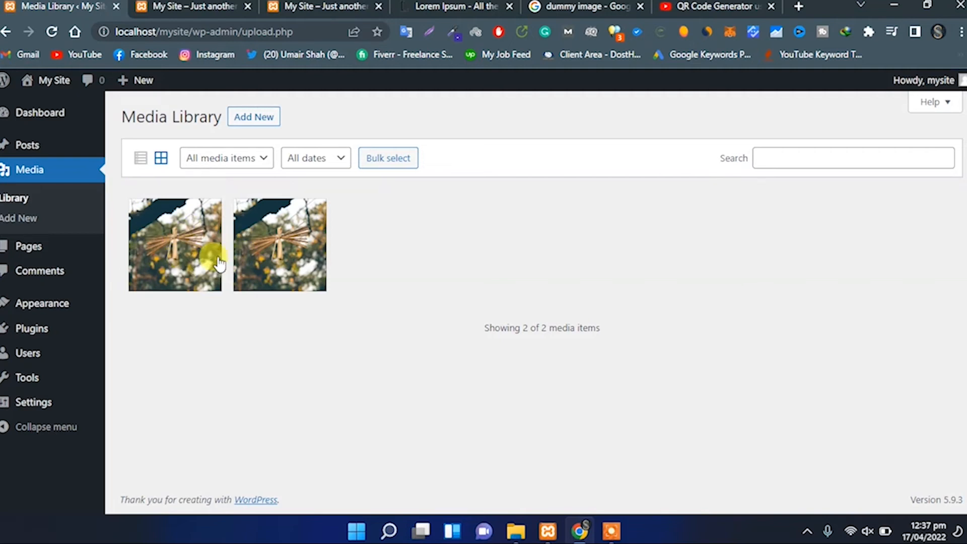
click(289, 249)
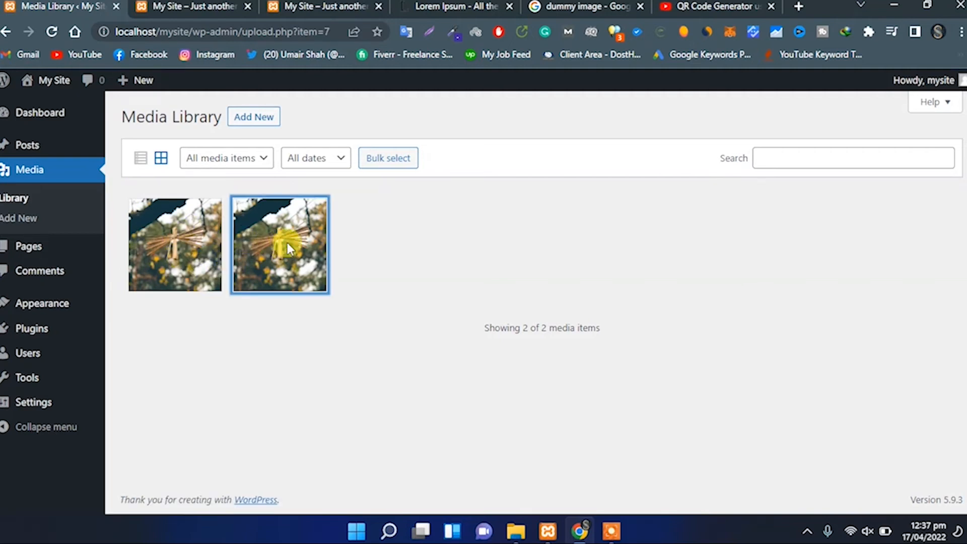
scroll(782, 302, down, 2)
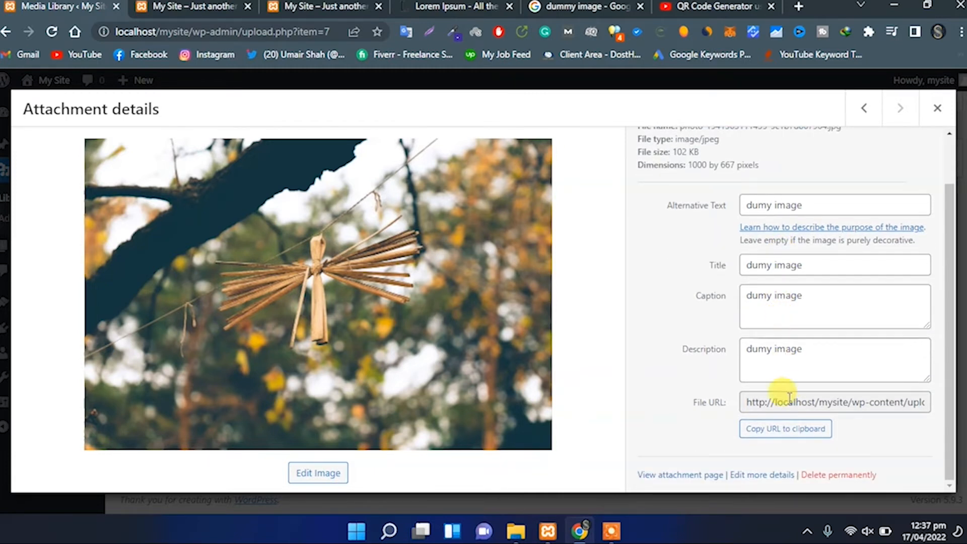
click(785, 428)
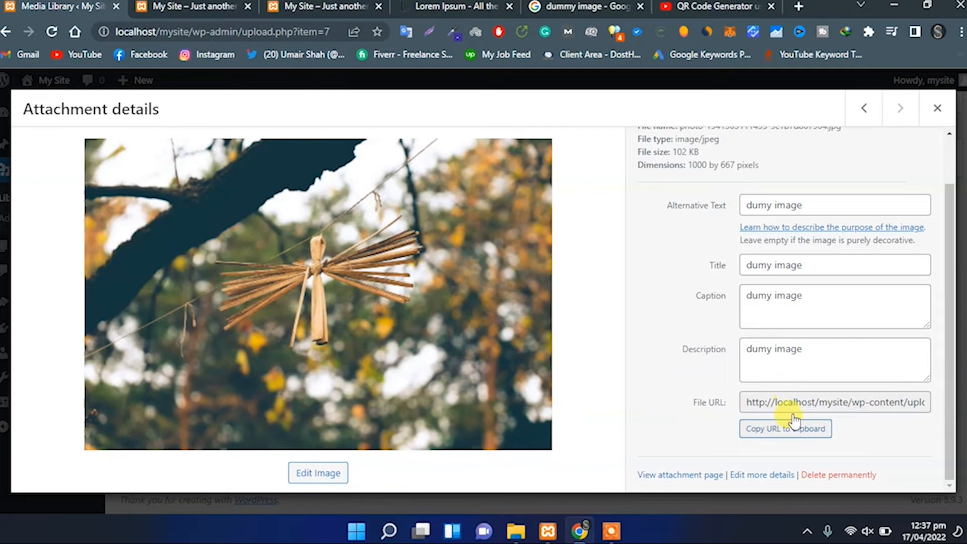
click(937, 109)
Show the media library as a list and return it to the grid view.
click(141, 157)
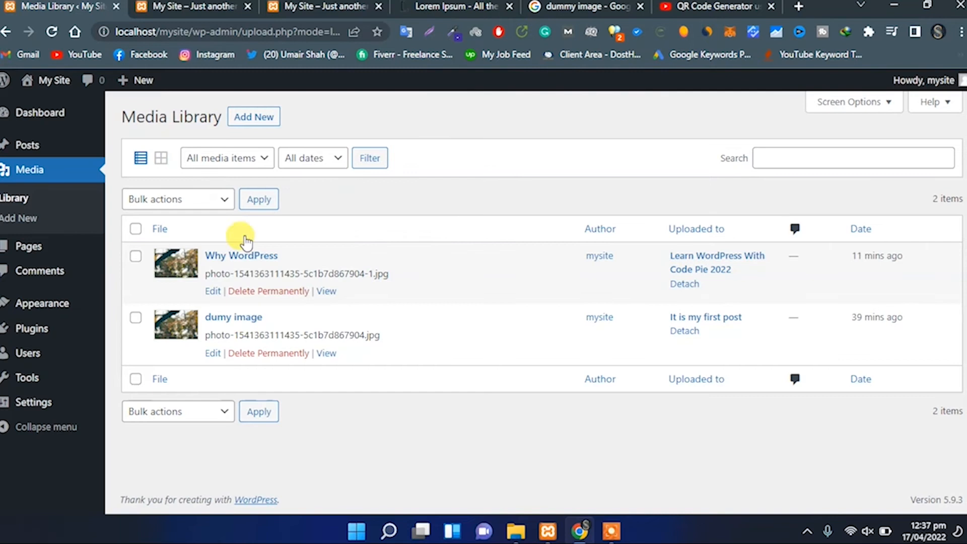
click(160, 158)
Filter the media library by Images, Audio and Video in turn, ending on Images.
click(258, 162)
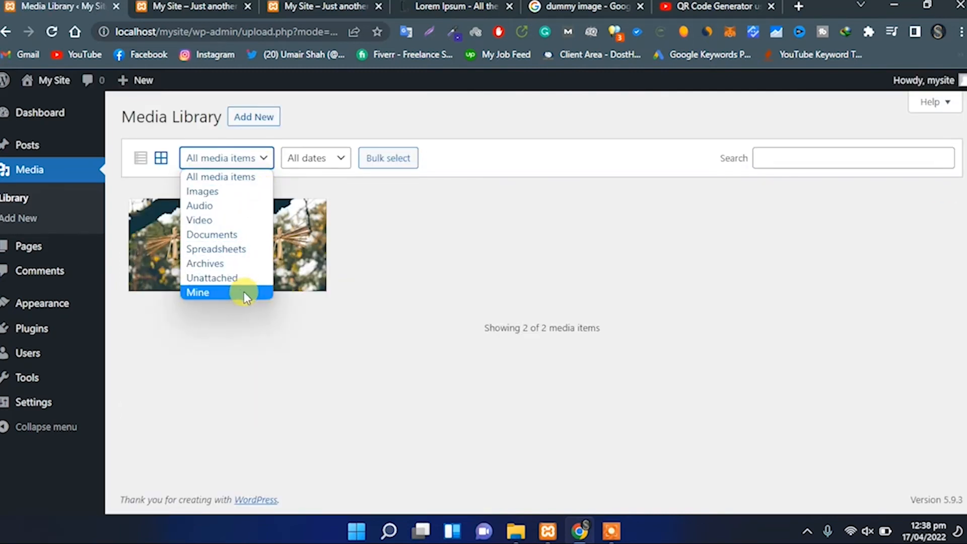
click(244, 191)
click(246, 159)
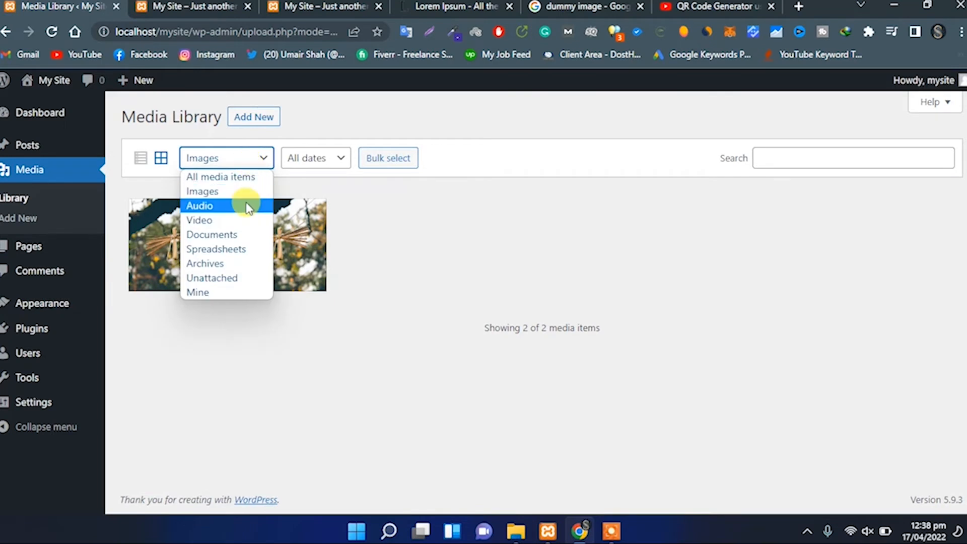
click(248, 203)
click(256, 164)
click(250, 219)
click(263, 160)
click(254, 204)
click(262, 164)
click(253, 190)
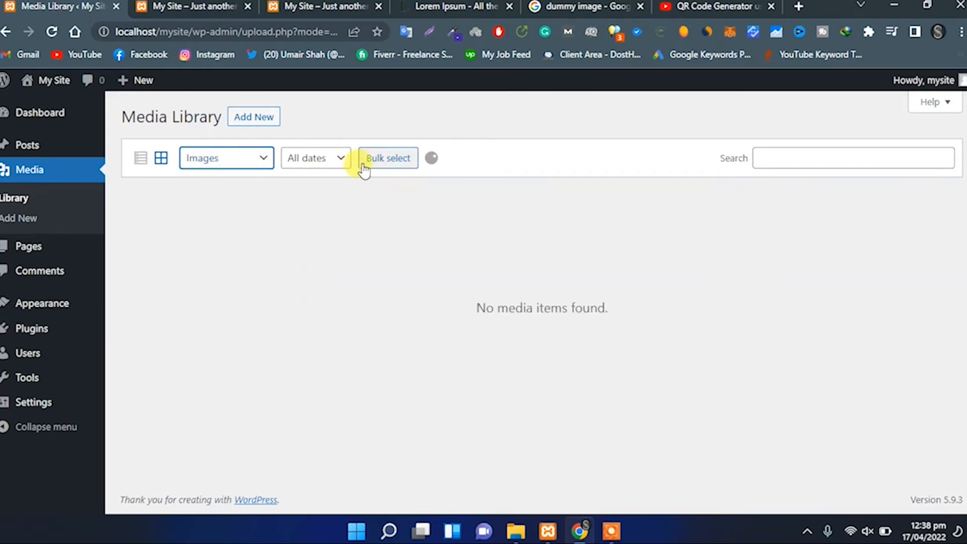
Check the media library's date filter options, try bulk selection on the second image and leave bulk selection.
click(342, 156)
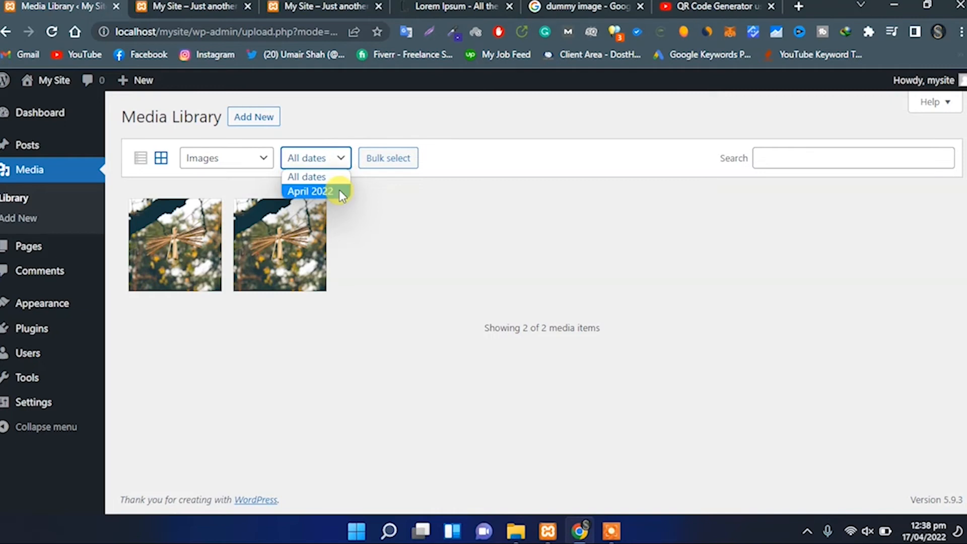
click(392, 162)
click(269, 222)
click(238, 161)
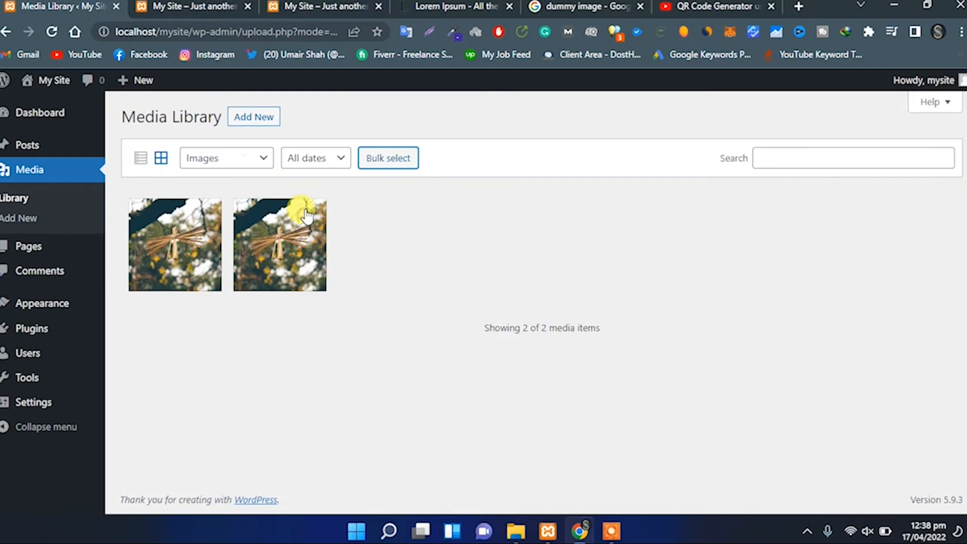
Search the media library for "dumy" and clear the search.
click(791, 155)
text(dumy)
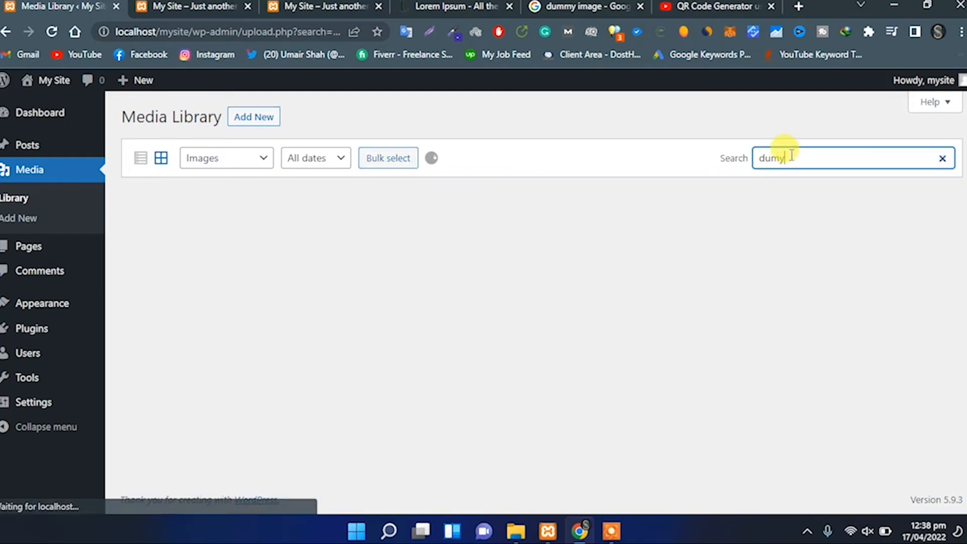
click(944, 159)
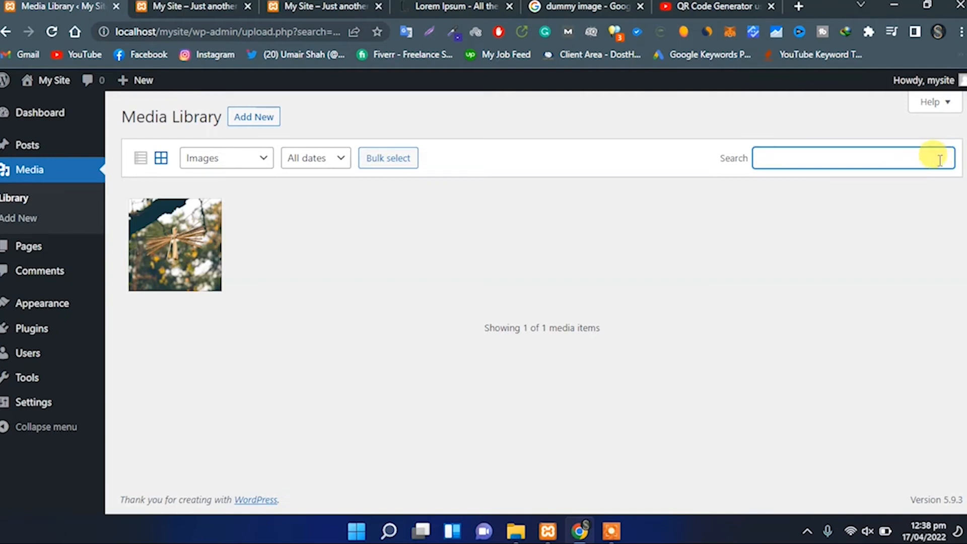
click(37, 220)
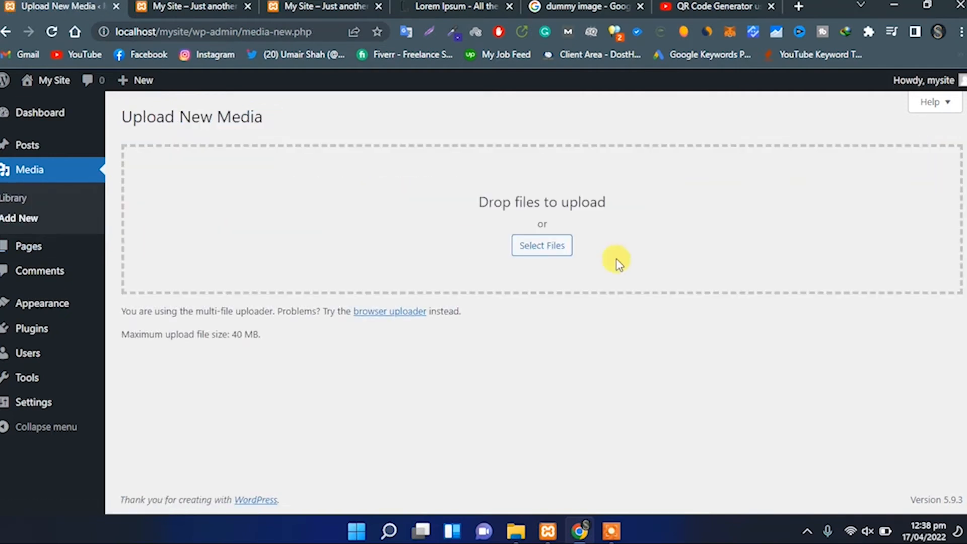
click(563, 254)
click(198, 137)
double_click(198, 137)
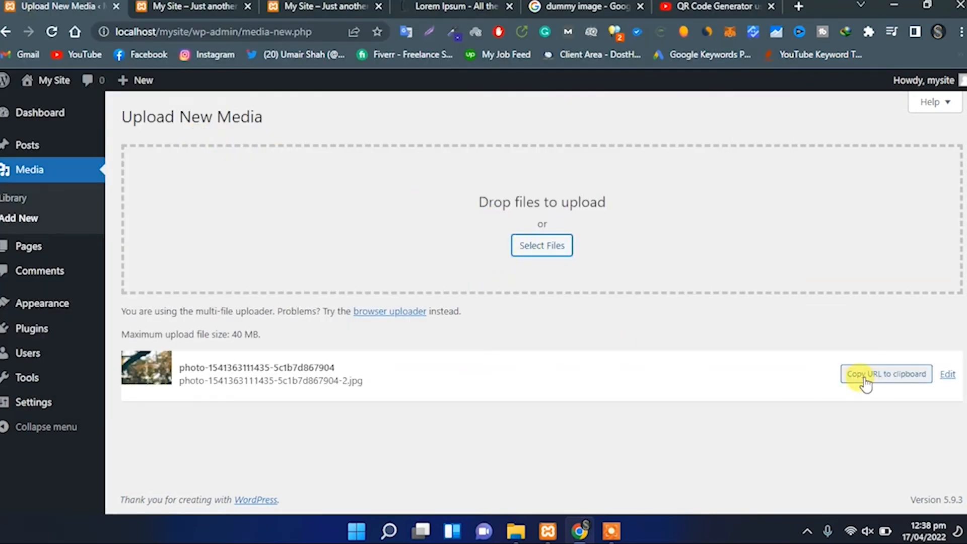
click(31, 176)
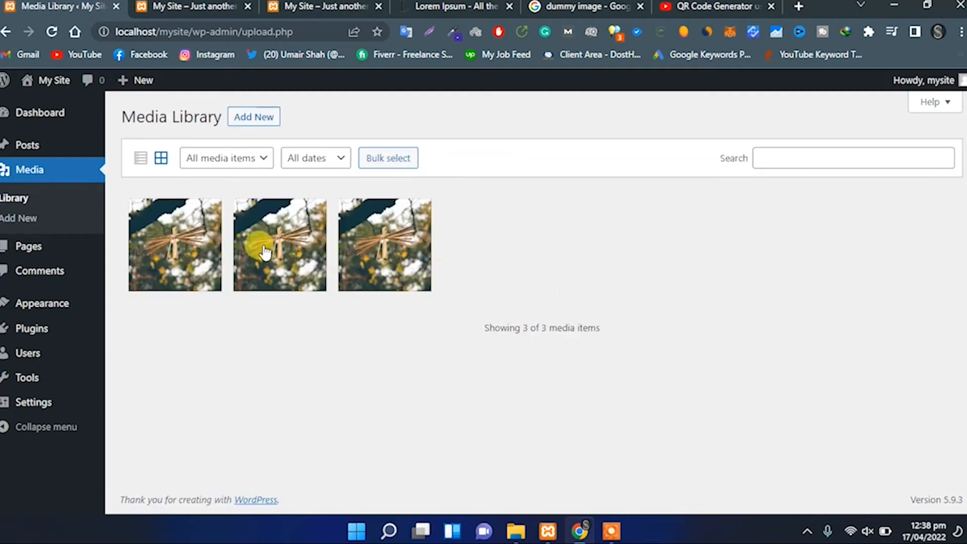
Open the list of pages and move both the Privacy Policy and Sample Page drafts to the trash in bulk.
mouse_move(32, 252)
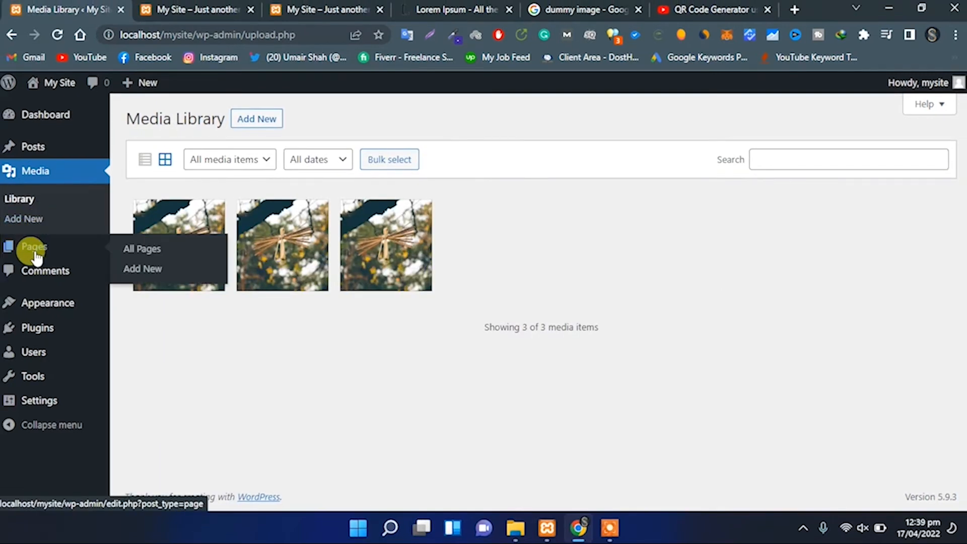
click(34, 252)
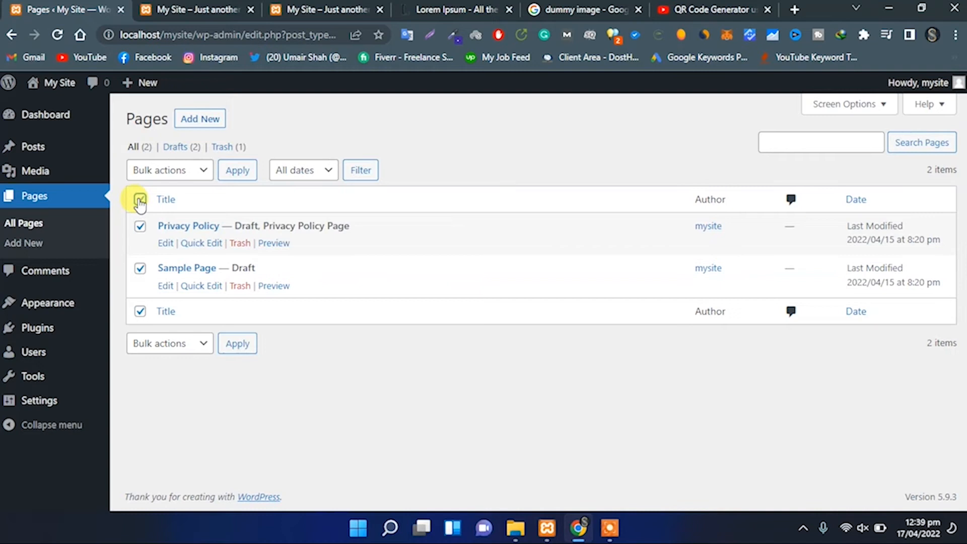
click(186, 169)
click(186, 216)
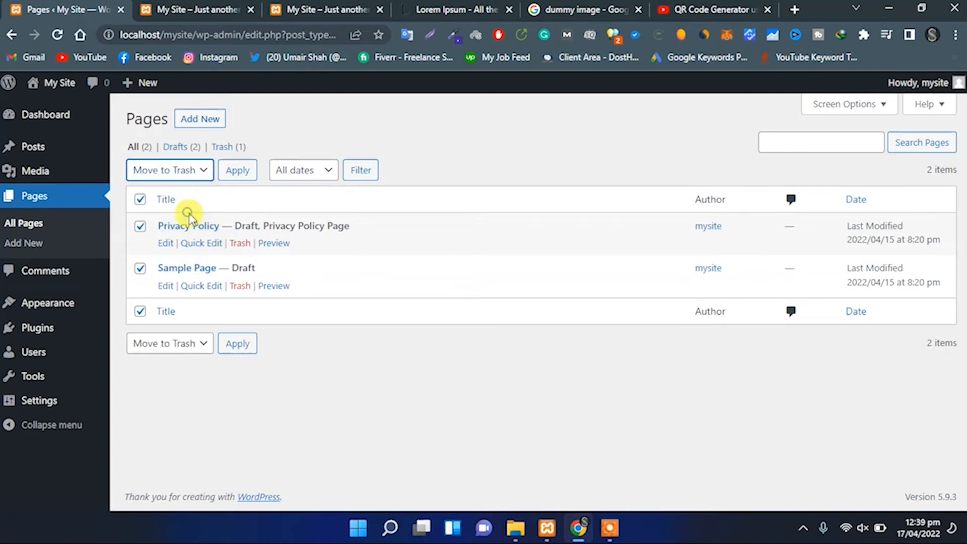
click(237, 172)
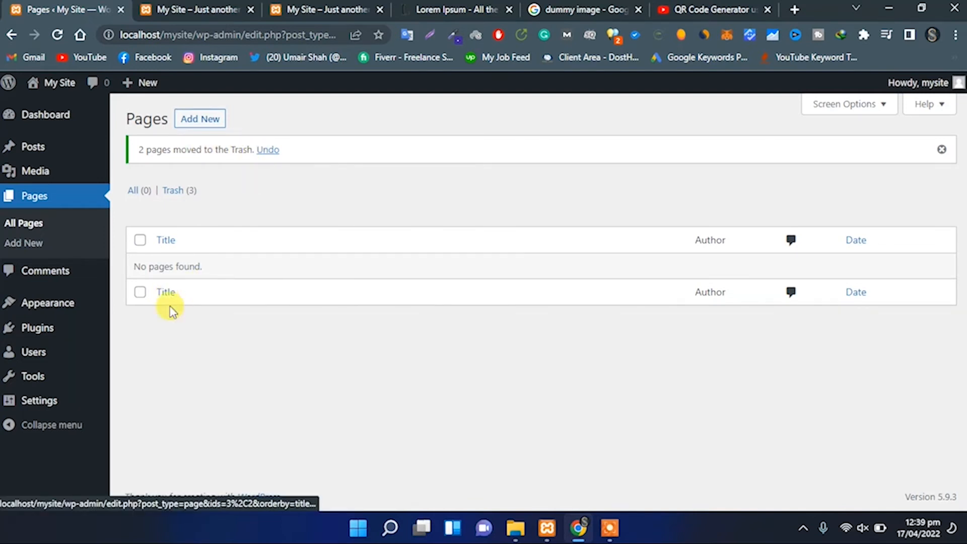
Create a new page titled "Home" with the paragraph "Learn Web Development with Code Pie".
click(209, 127)
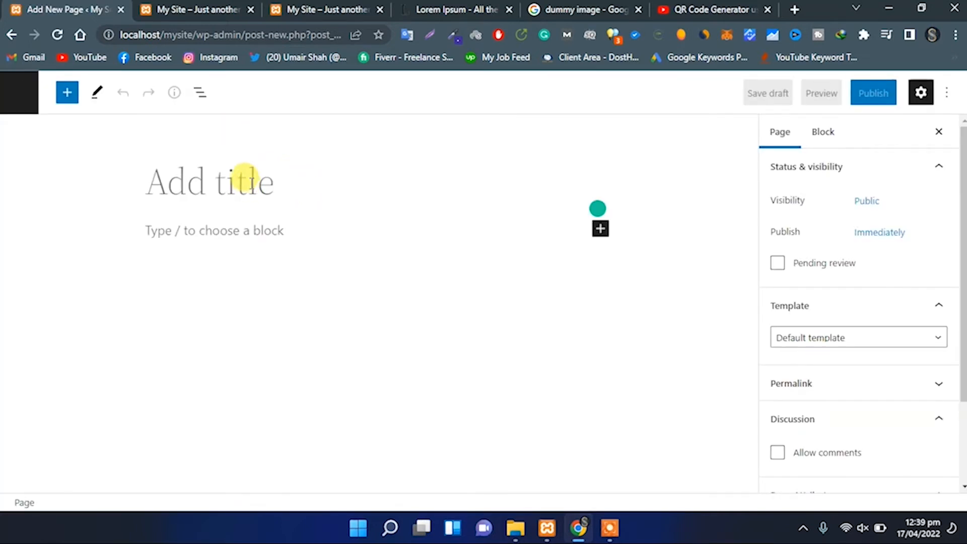
text(Home)
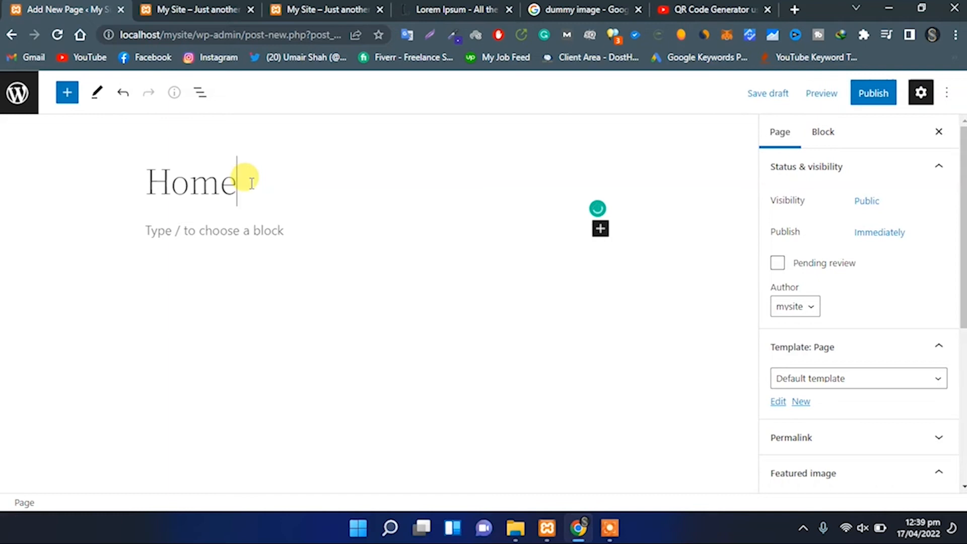
click(216, 228)
text(L)
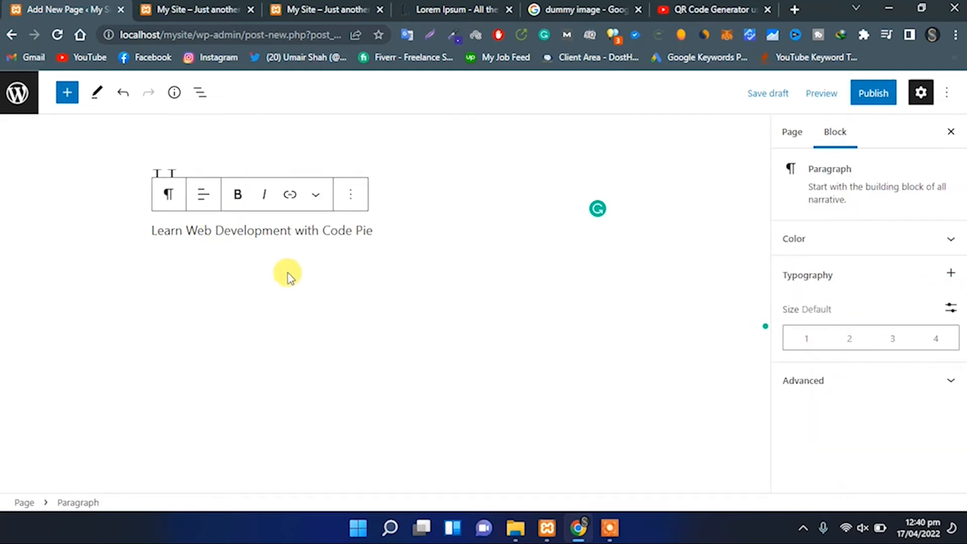
Add an Image block below the paragraph on the Home page.
click(64, 92)
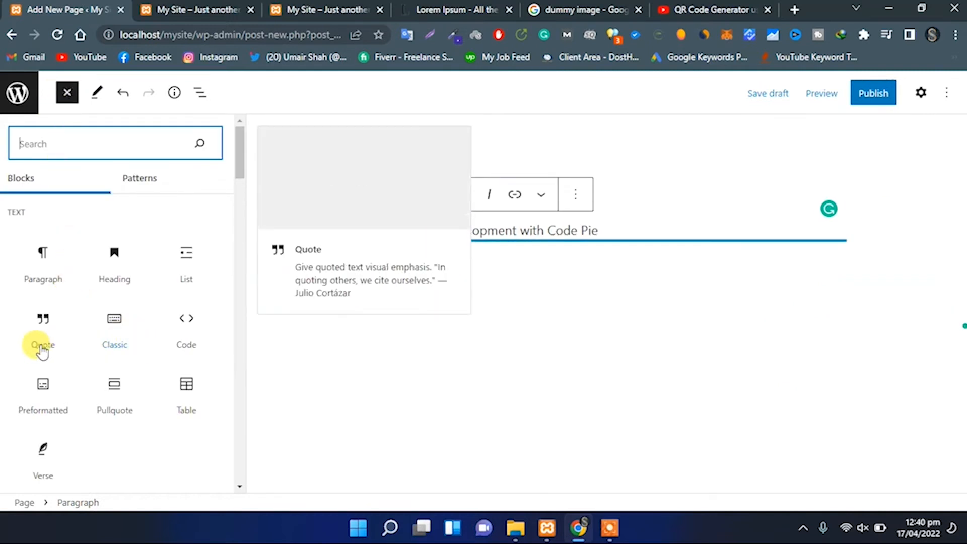
scroll(108, 326, down, 5)
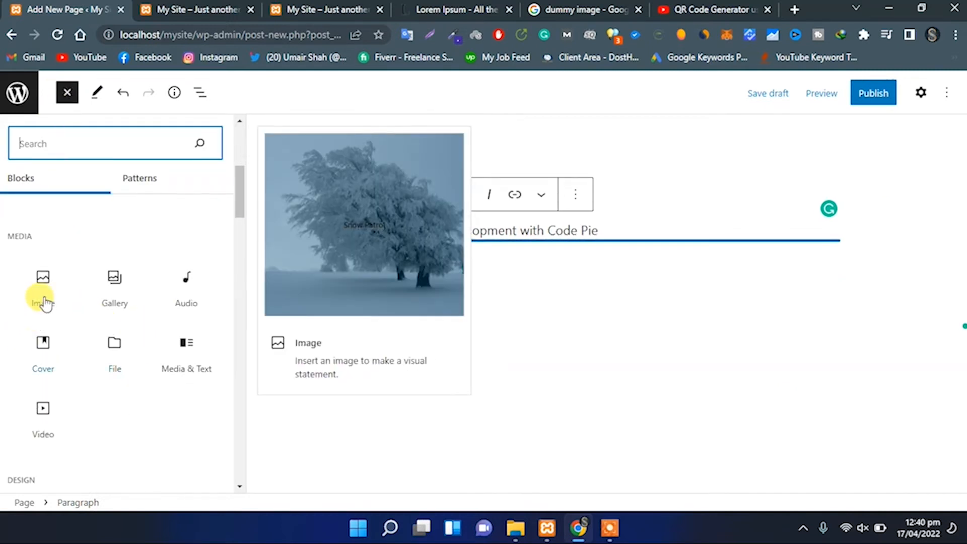
drag(47, 288, 437, 228)
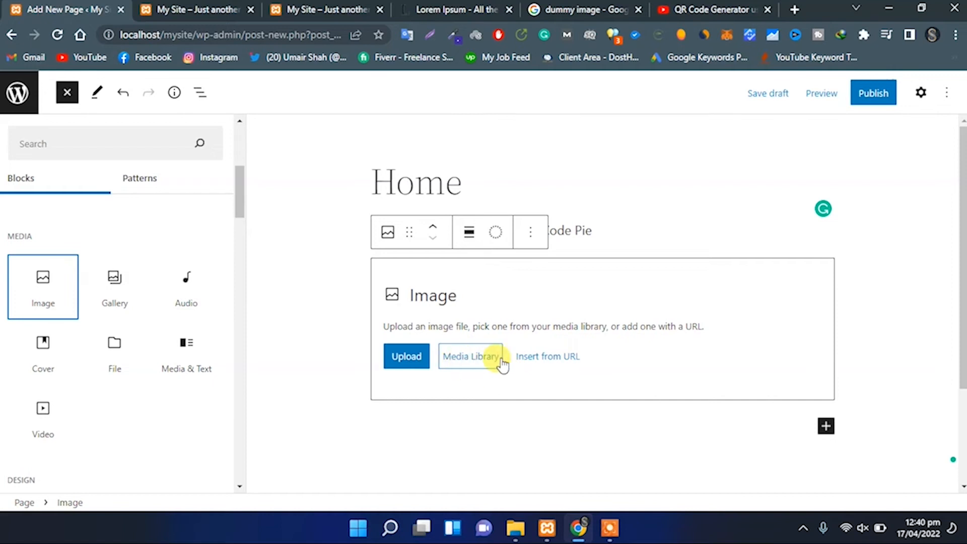
Fill the image block from a URL, using the image address of the analyticsinsight.net result in Google's "web development image" search.
click(533, 361)
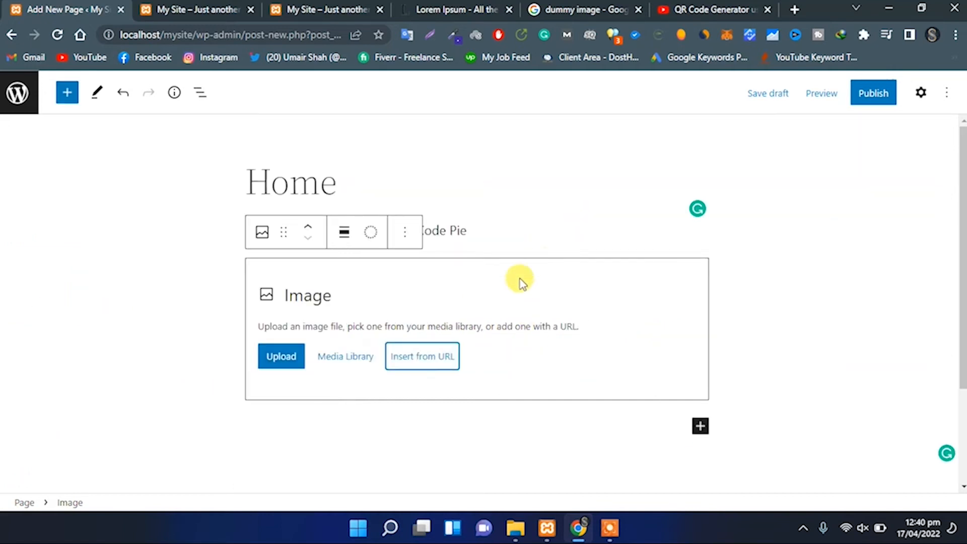
click(446, 362)
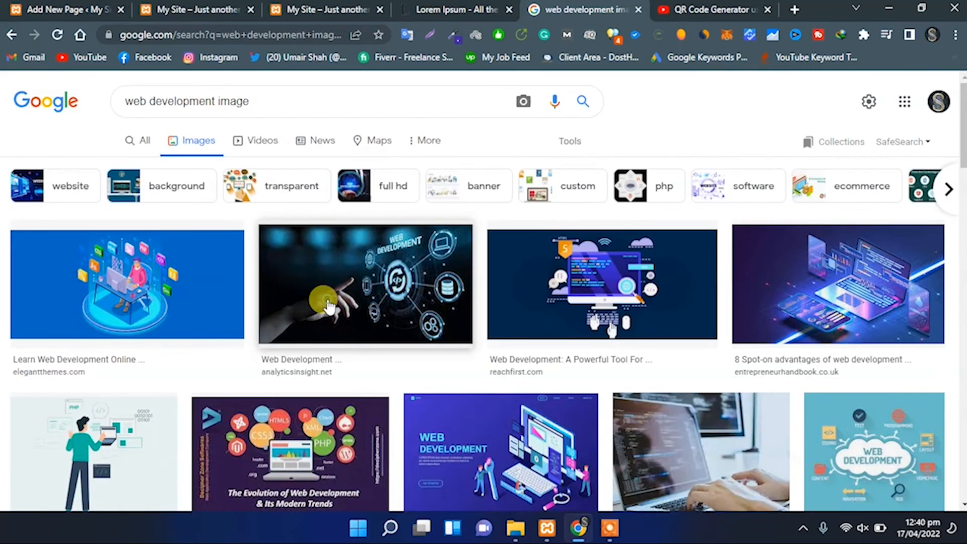
click(328, 306)
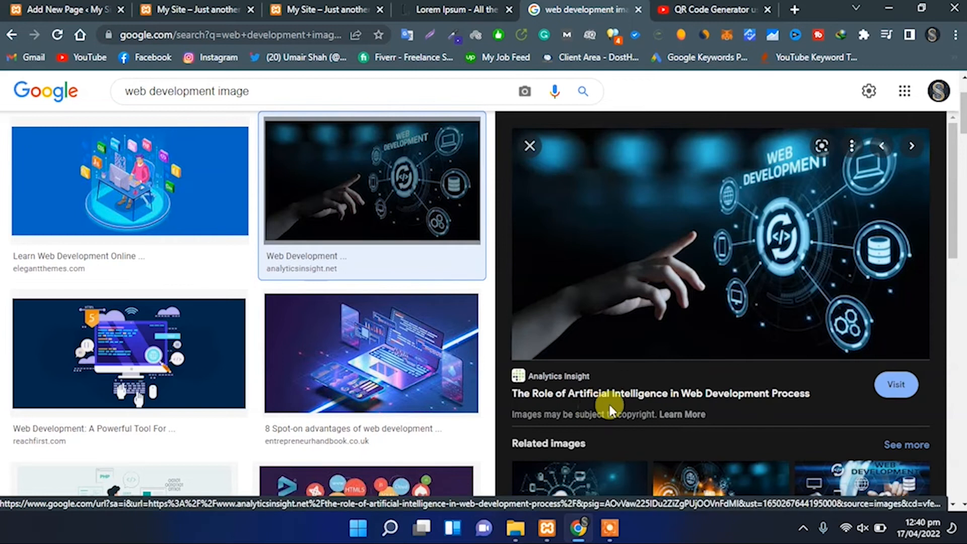
right_click(672, 225)
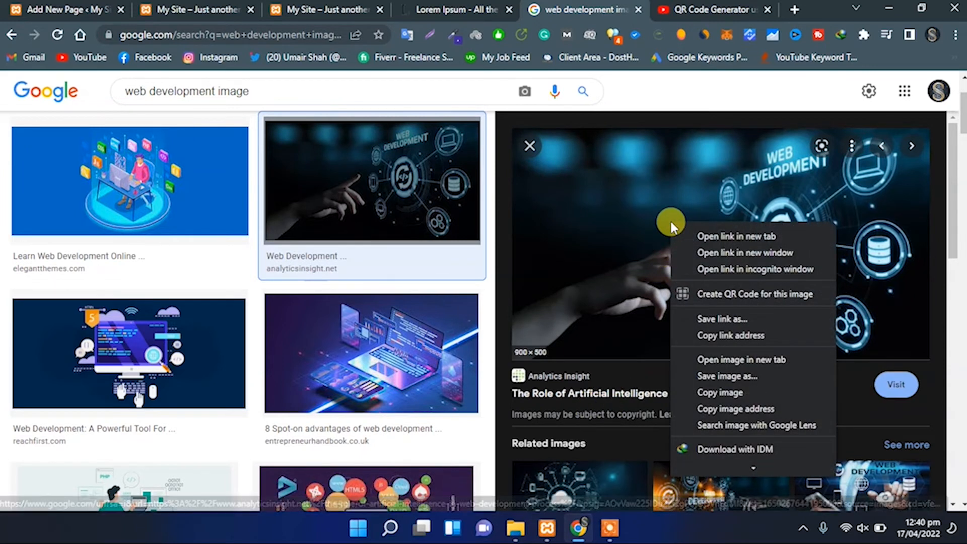
click(741, 396)
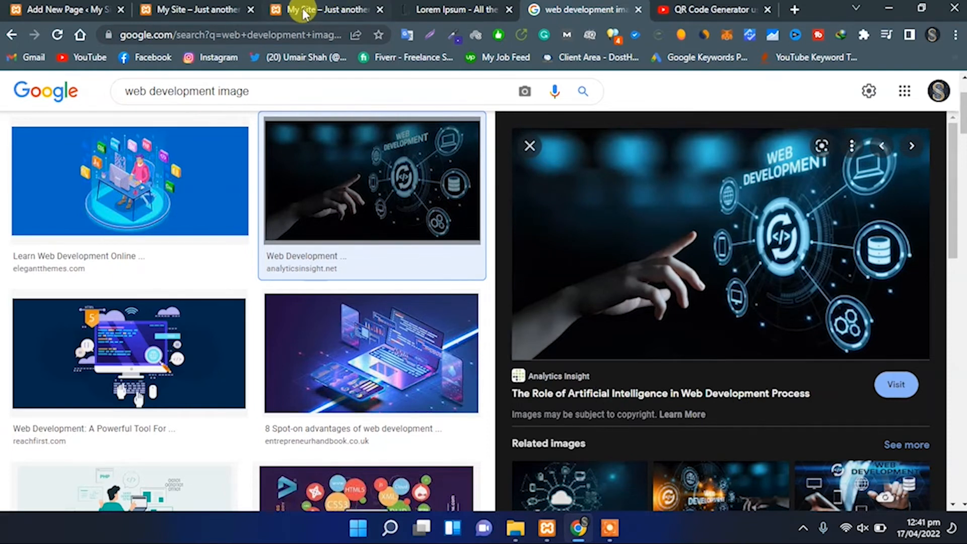
click(86, 10)
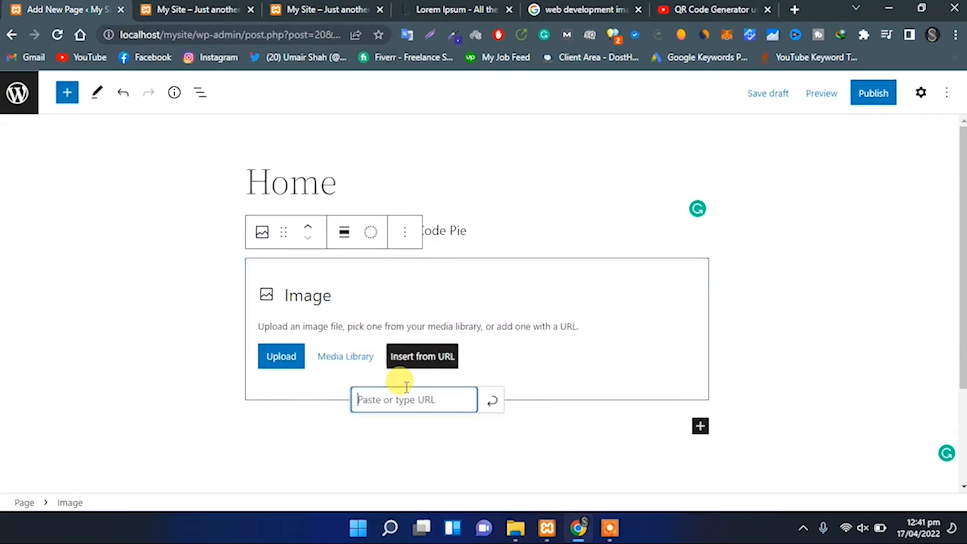
key(ctrl+v)
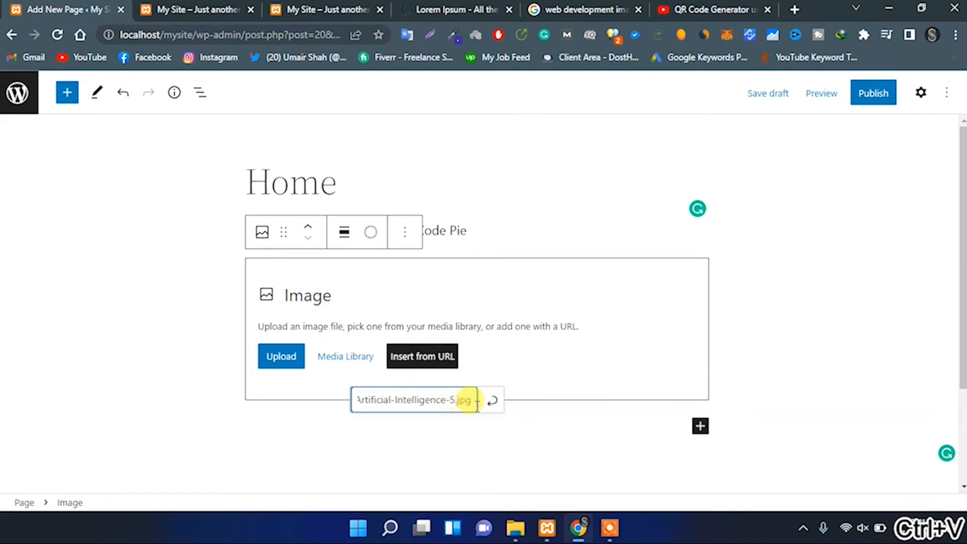
click(492, 400)
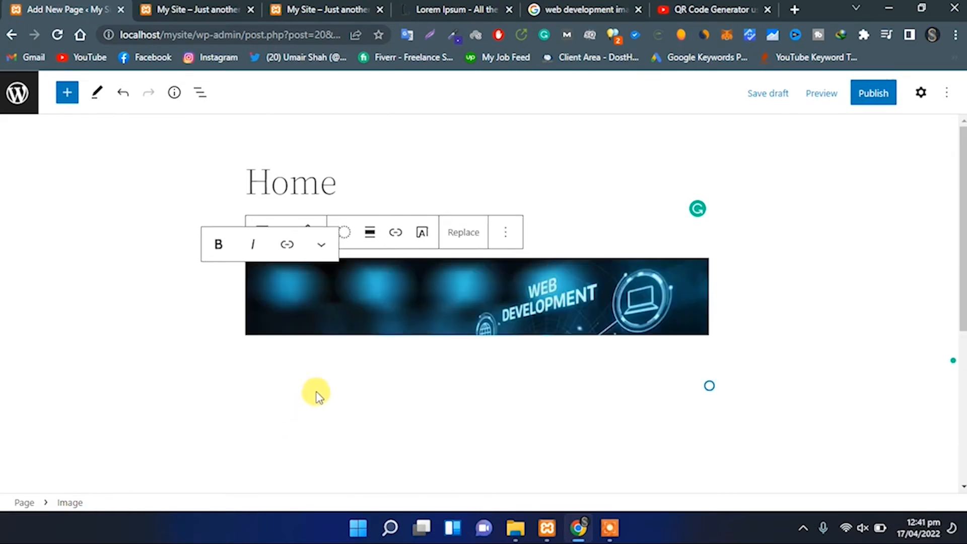
Add an H2 heading block below the image with text beginning "Learn Wor".
click(700, 386)
click(804, 402)
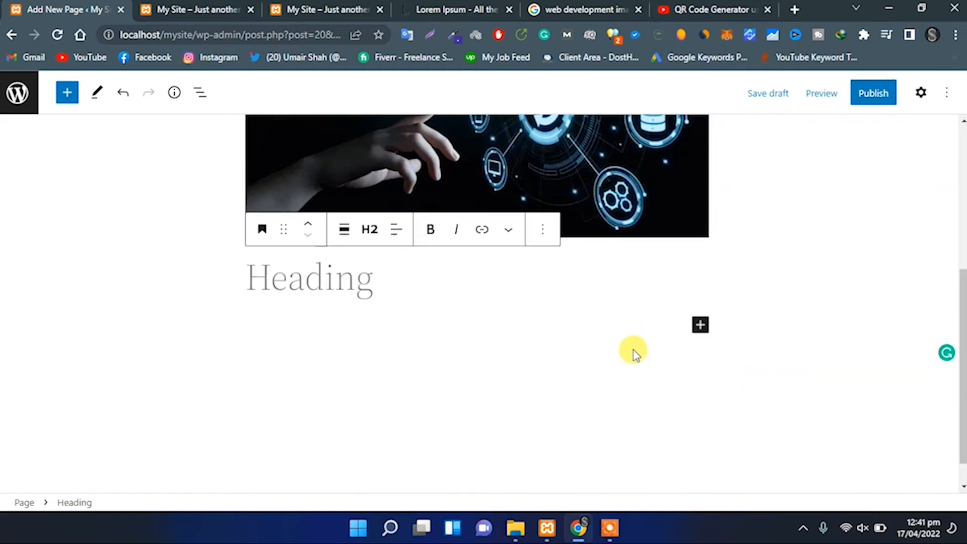
text(Learn Wor)
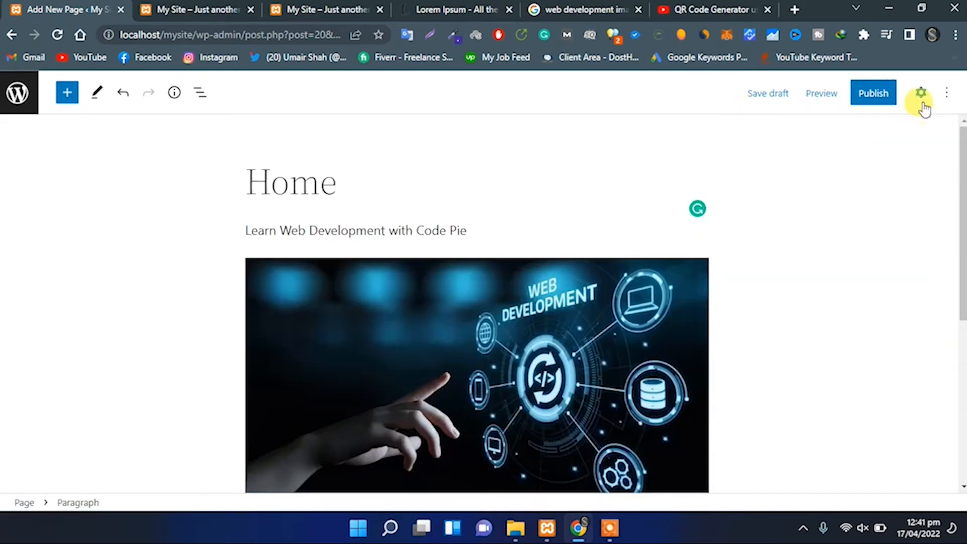
Open the page settings, review the template and permalink options, and collapse the Permalink and Featured image sections.
click(921, 92)
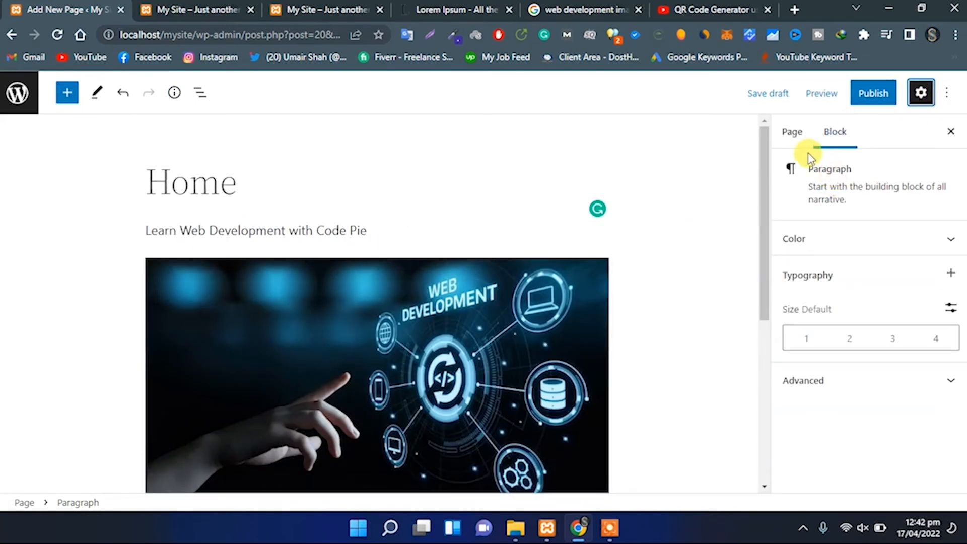
click(793, 132)
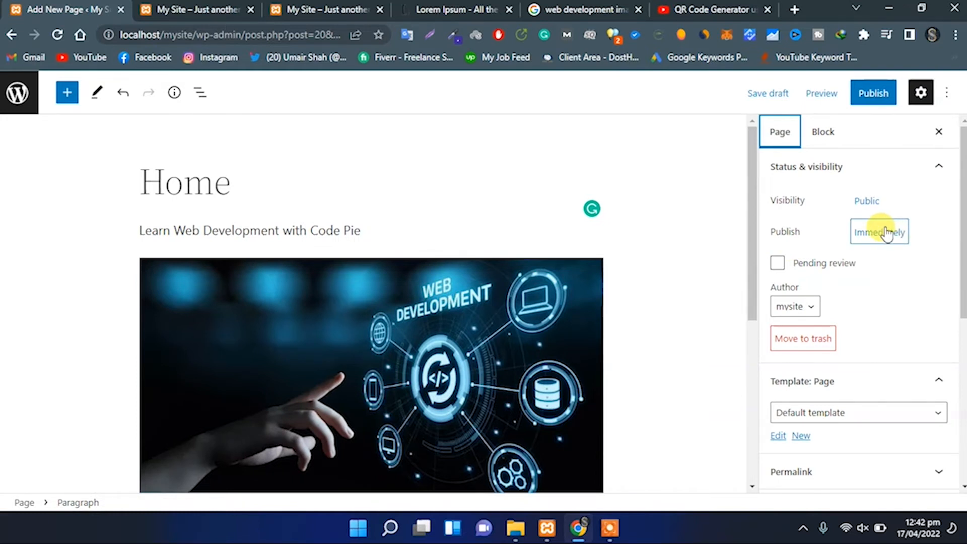
scroll(816, 356, down, 4)
click(859, 269)
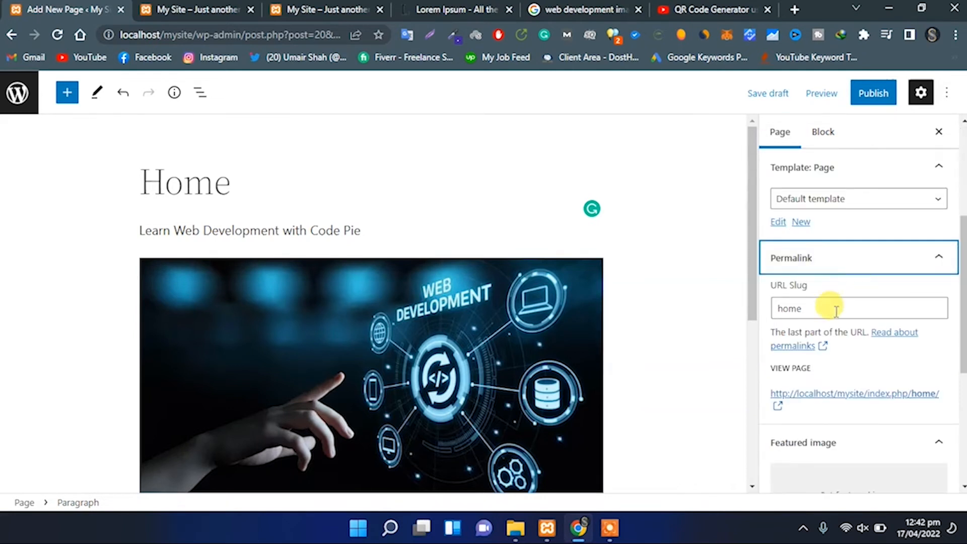
click(872, 260)
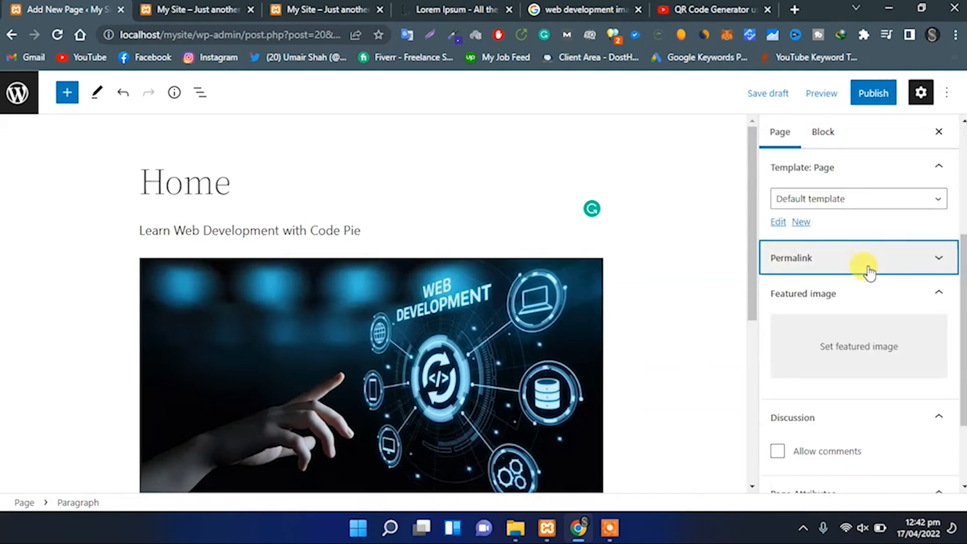
click(865, 298)
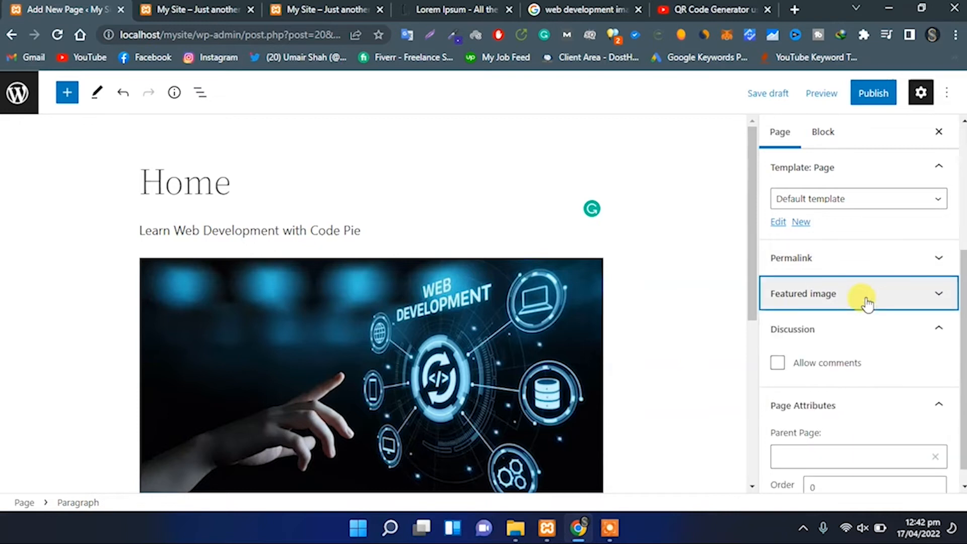
Publish the Home page and return to the refreshed list of all pages.
click(866, 298)
scroll(859, 342, down, 2)
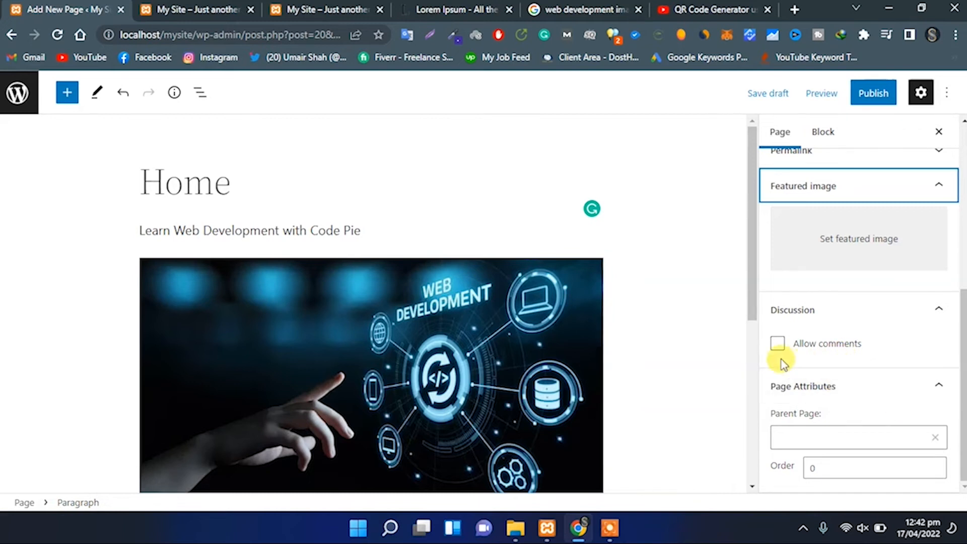
click(864, 99)
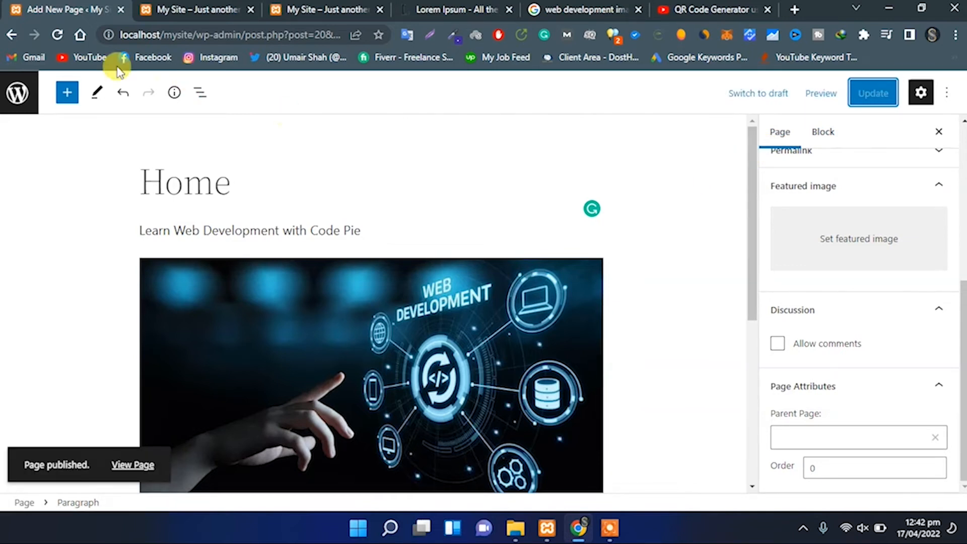
click(11, 34)
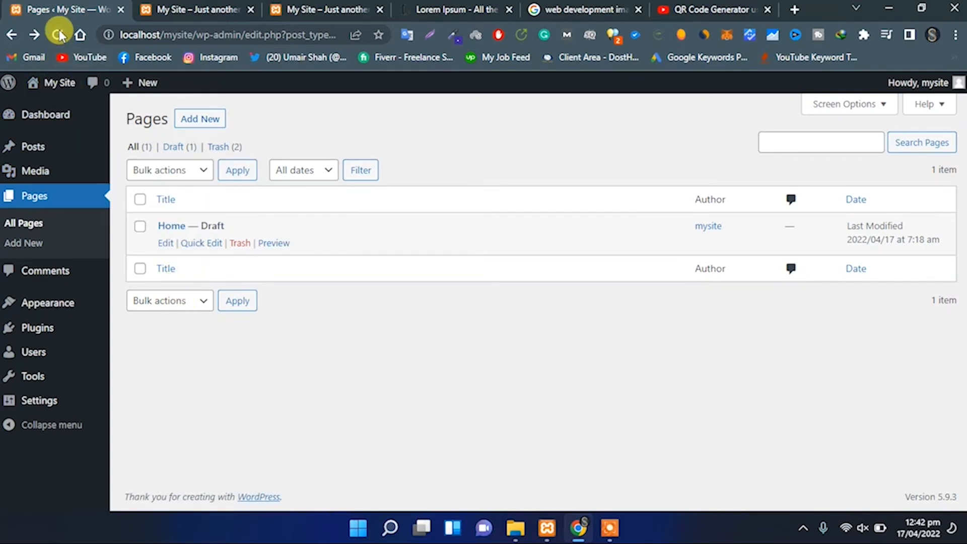
click(139, 148)
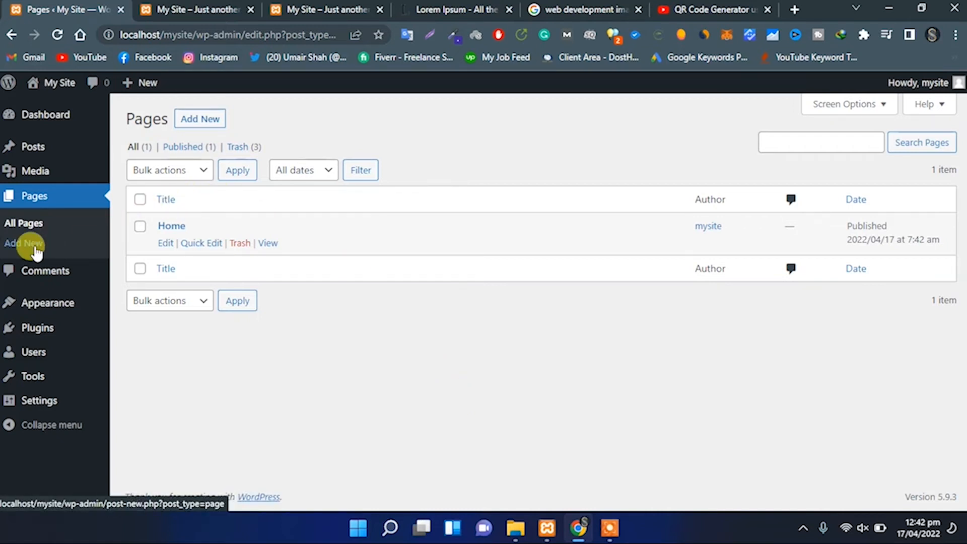
mouse_move(138, 80)
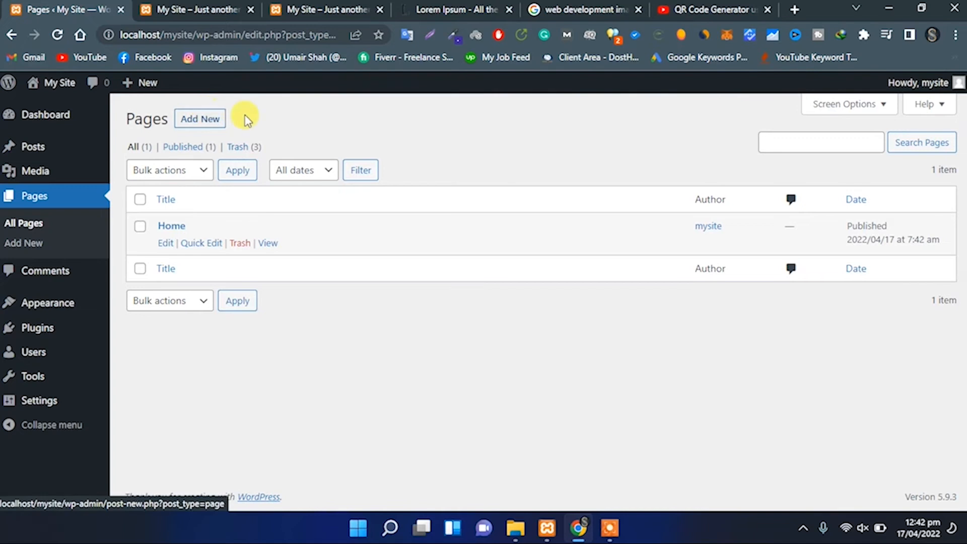
Open the Comments screen and apply Extended view as its view mode in the screen options.
click(59, 278)
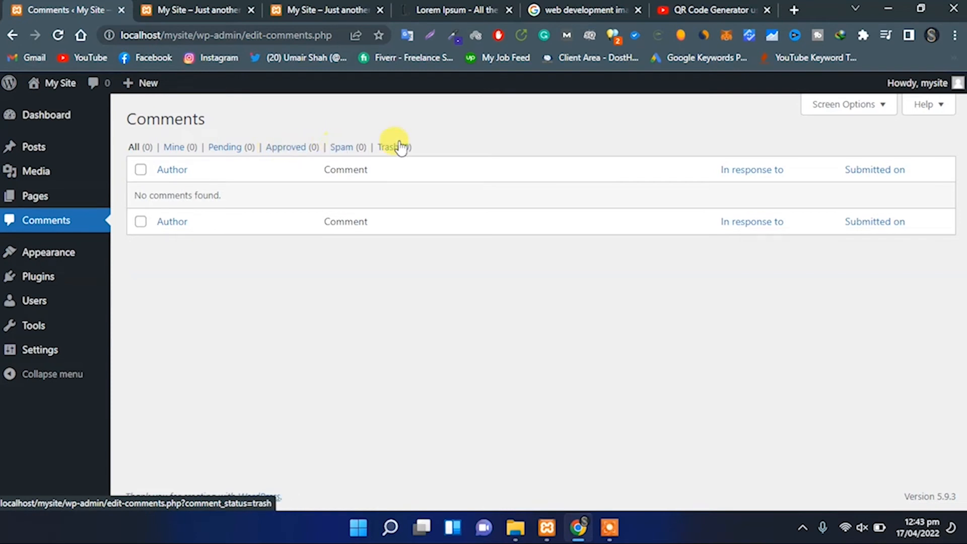
click(881, 106)
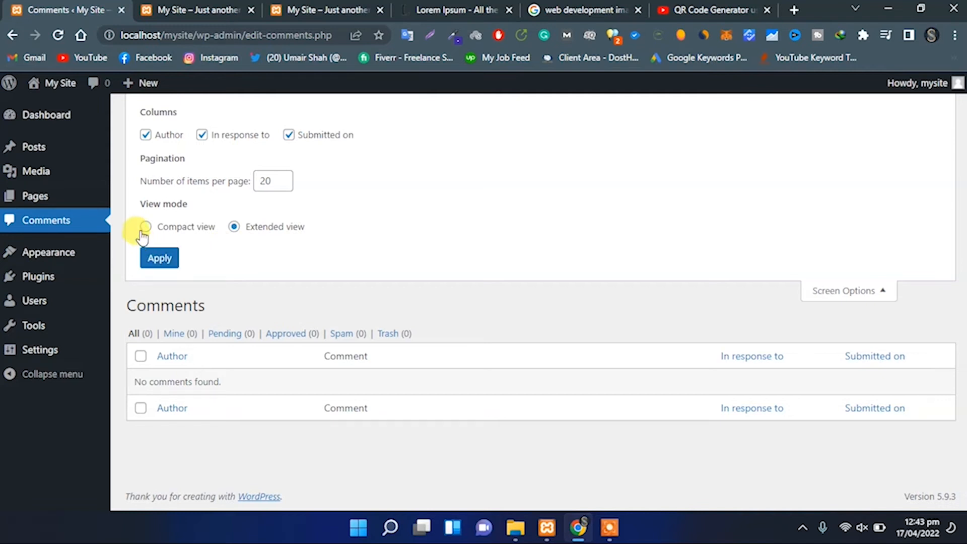
click(234, 227)
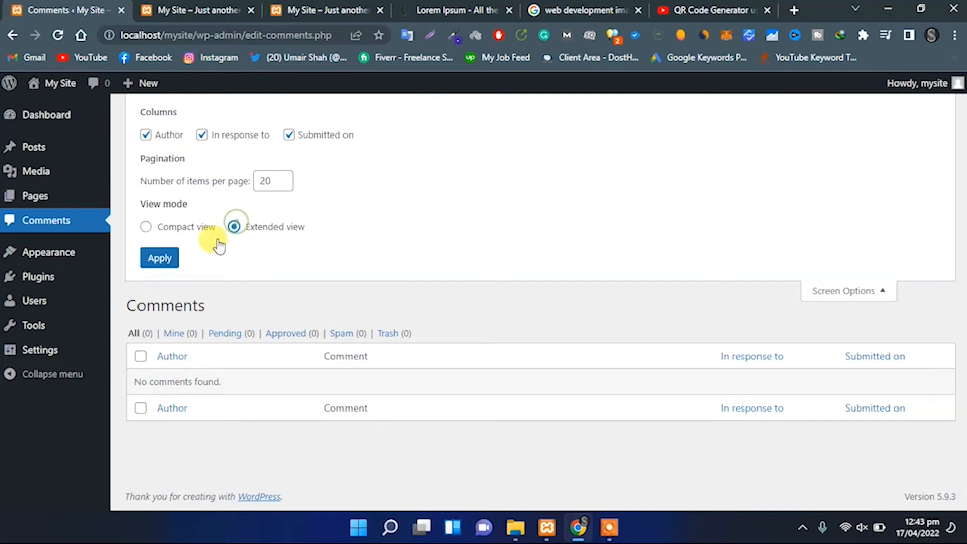
click(161, 260)
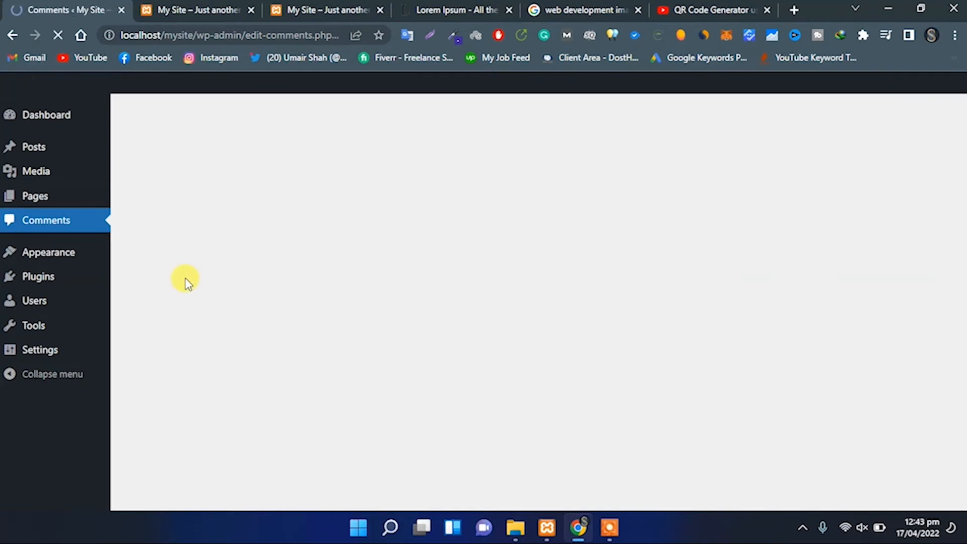
Browse the popular themes available for installation and open the preview of the Astra theme.
mouse_move(58, 252)
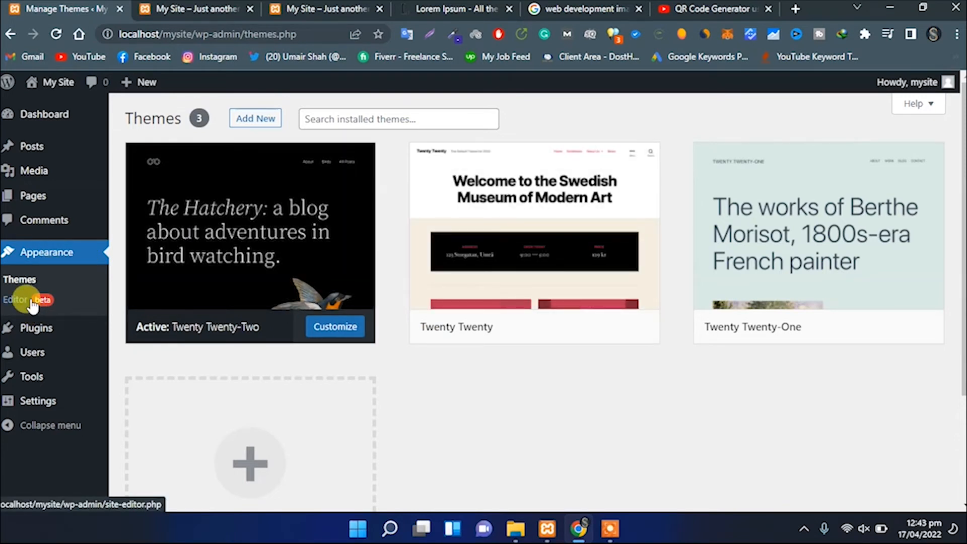
click(254, 130)
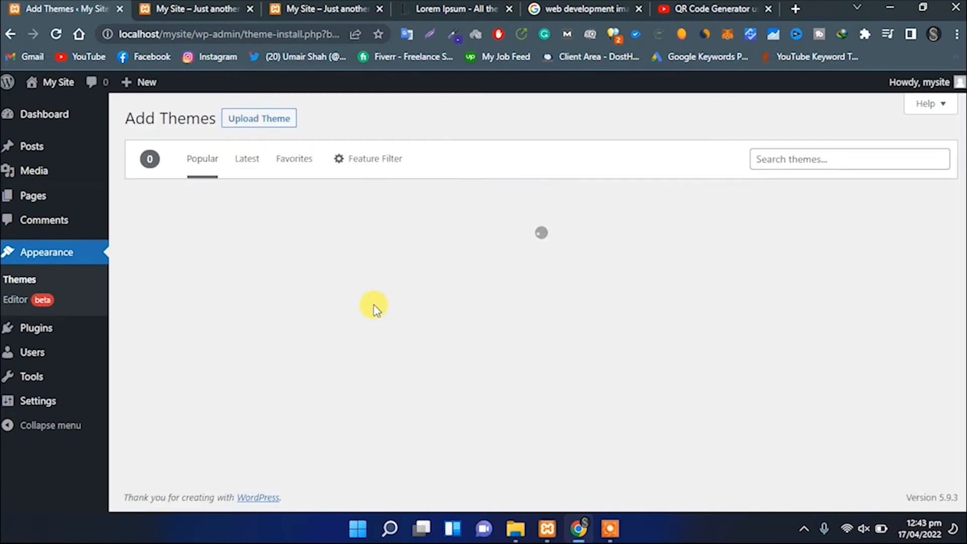
scroll(372, 309, down, 9)
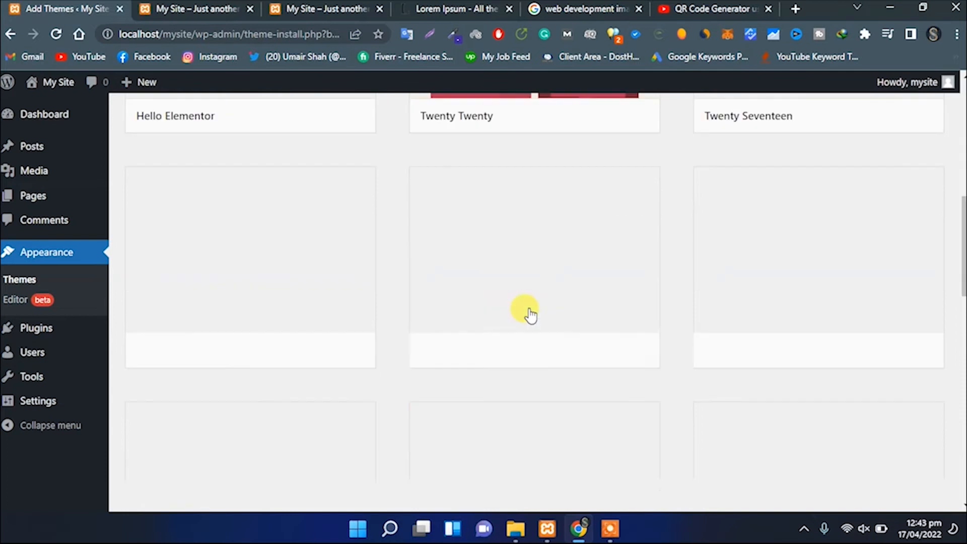
scroll(527, 315, up, 3)
scroll(527, 314, up, 5)
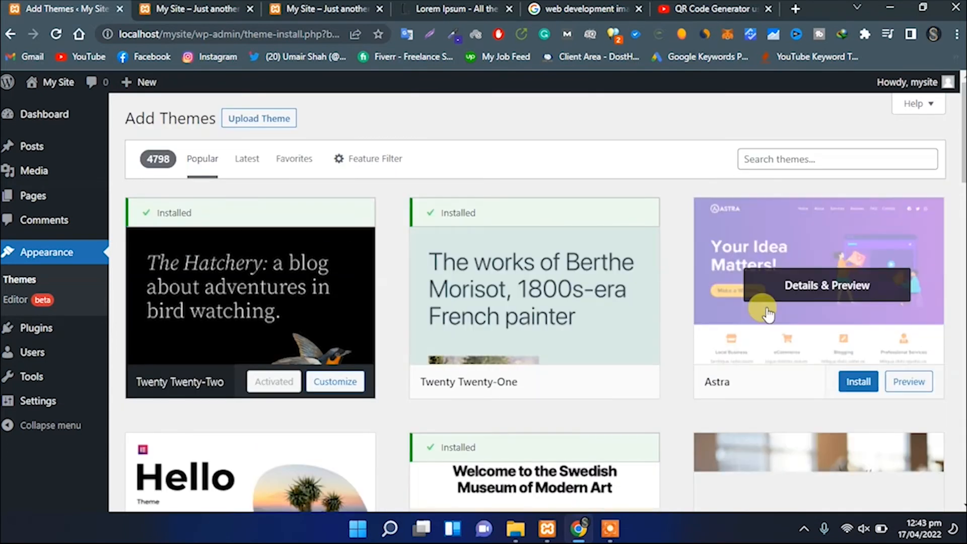
click(766, 307)
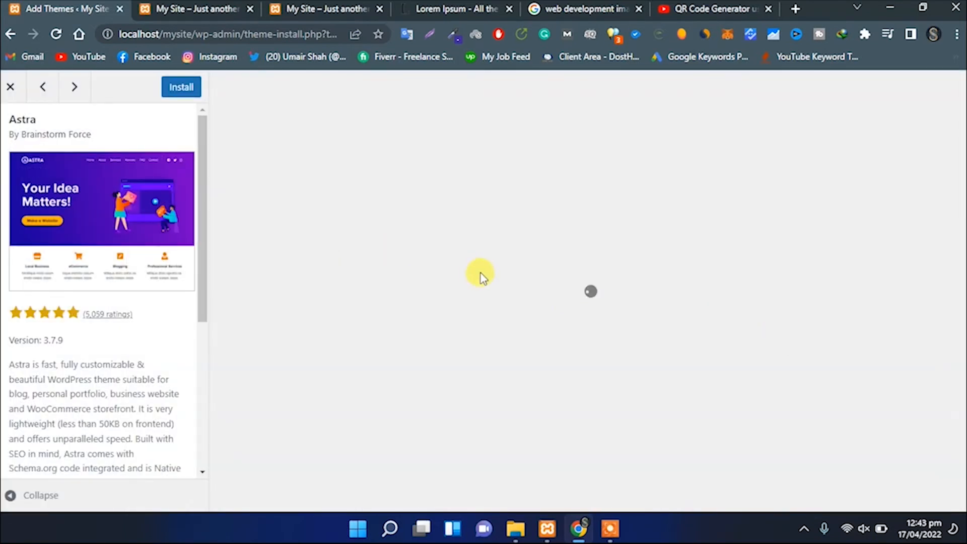
Look through the Astra theme preview, then install and activate the theme.
mouse_move(204, 213)
mouse_down()
mouse_move(194, 385)
mouse_move(216, 211)
mouse_up()
scroll(445, 308, down, 3)
scroll(446, 309, down, 8)
scroll(445, 308, down, 9)
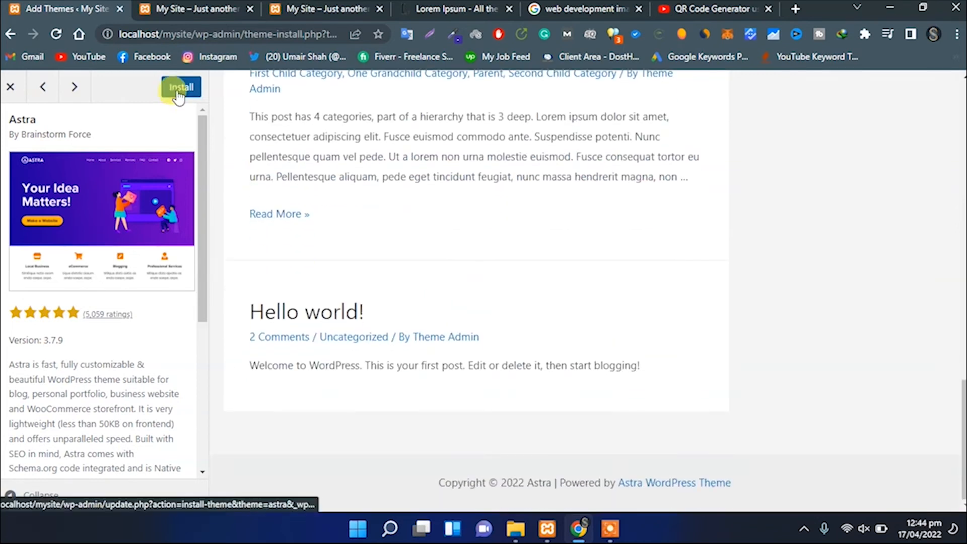
click(179, 90)
click(179, 91)
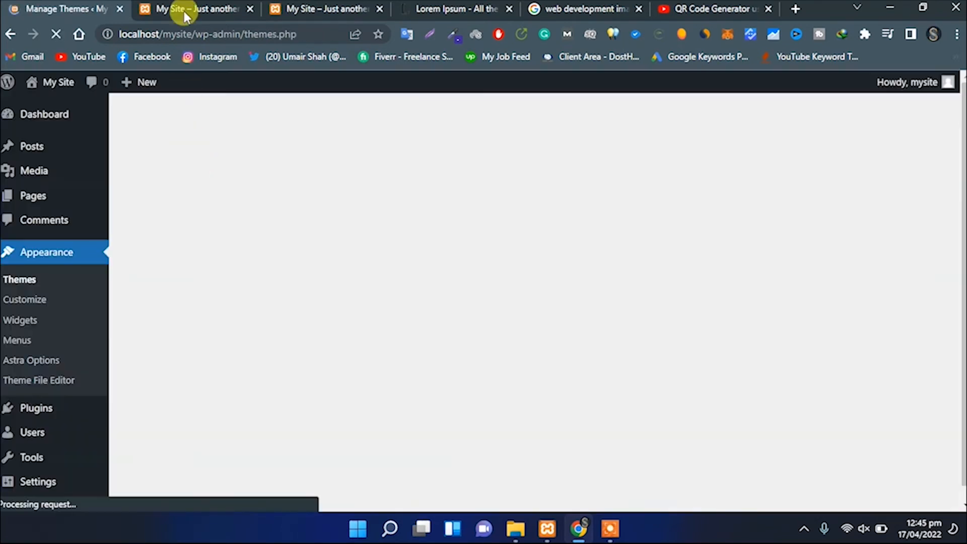
Reload the site's front page and review its layout under the Astra theme.
click(181, 11)
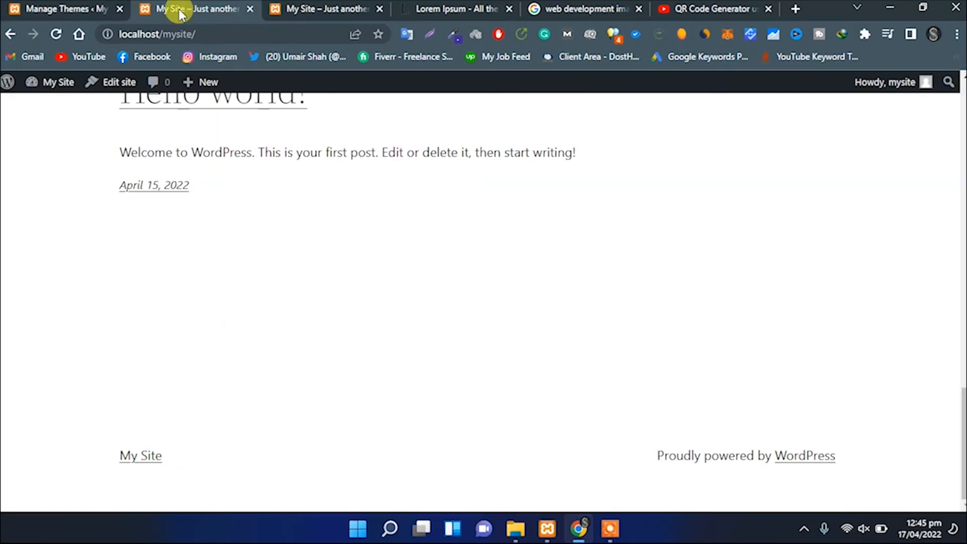
click(56, 34)
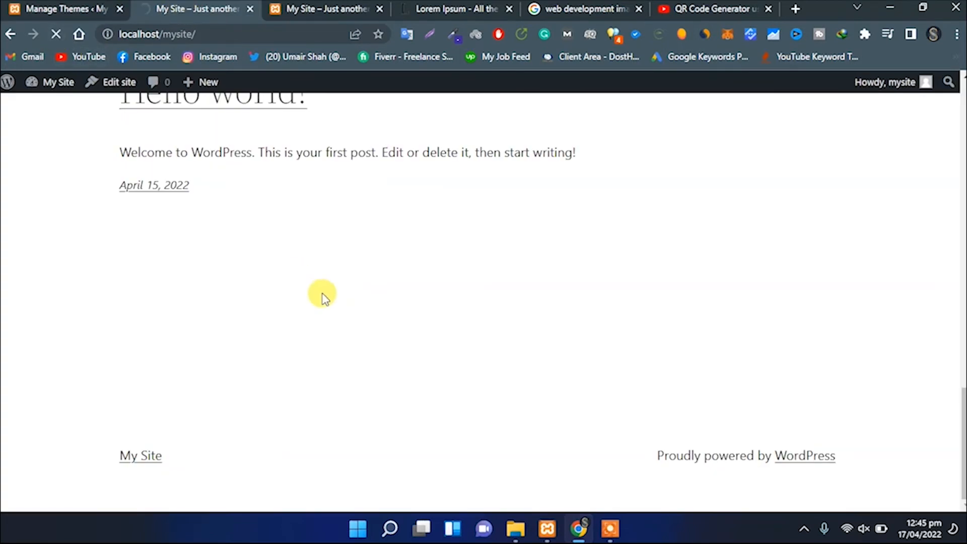
scroll(412, 298, up, 10)
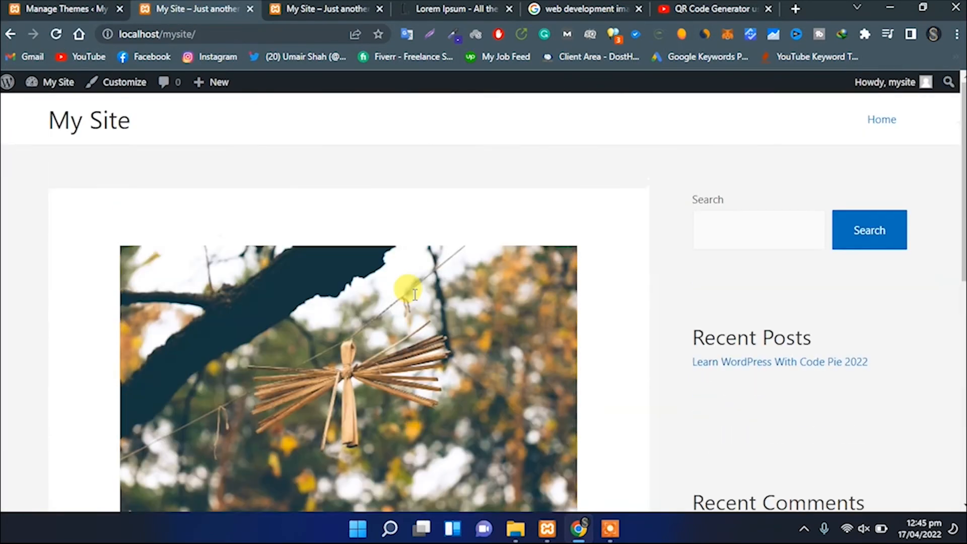
scroll(493, 291, down, 10)
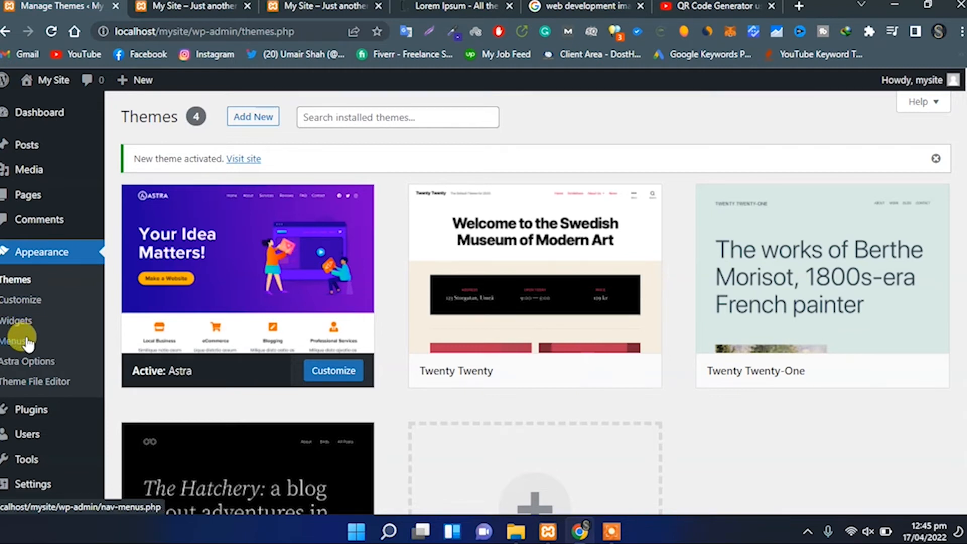
Open the customizer for the Astra theme and check the link to more Astra Pro options.
click(21, 300)
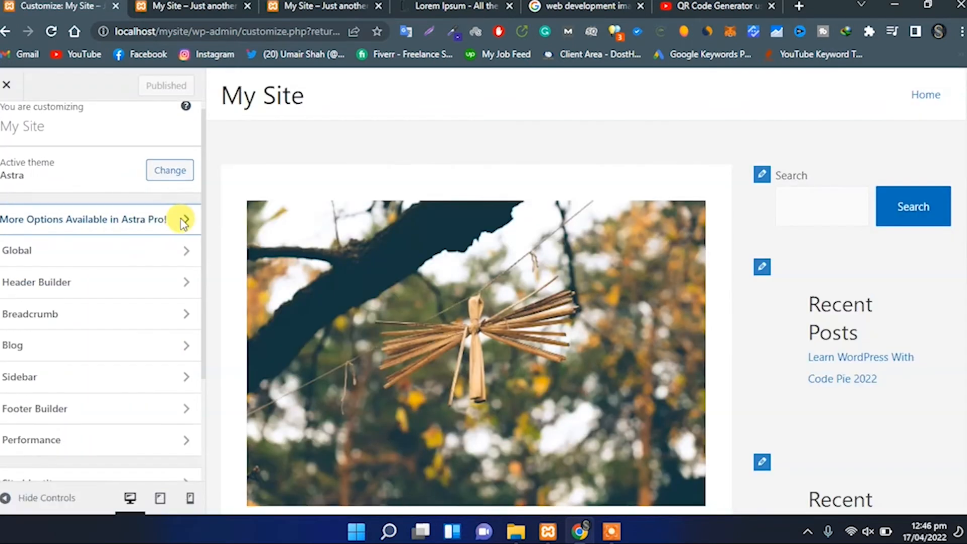
click(184, 219)
click(209, 8)
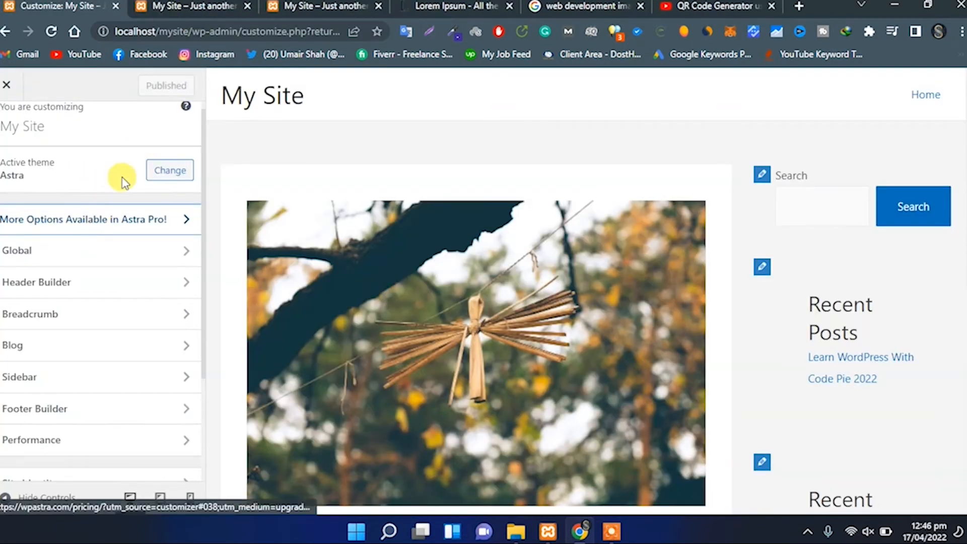
View the Main Sidebar widget settings from the site preview and return to the main customizer sections.
click(762, 173)
scroll(76, 301, down, 2)
scroll(74, 322, up, 2)
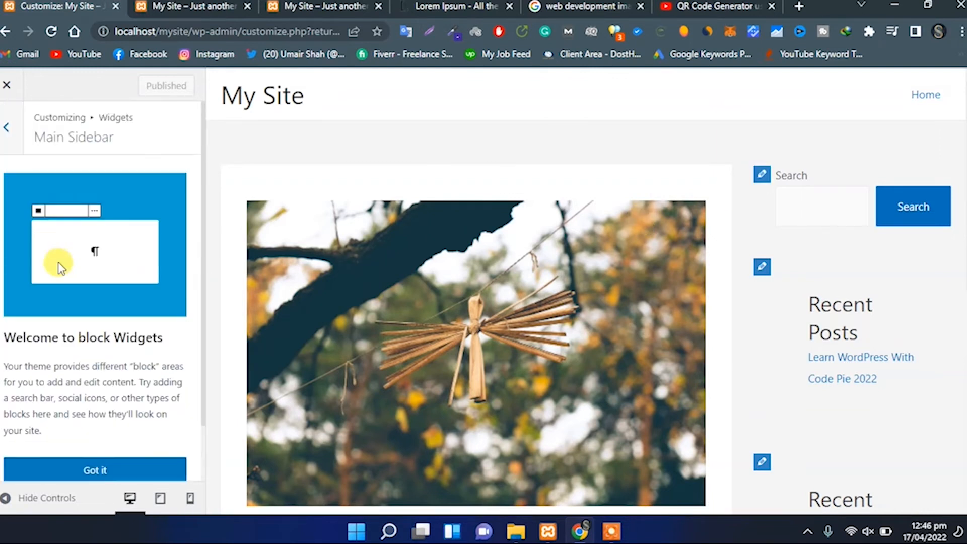
click(11, 142)
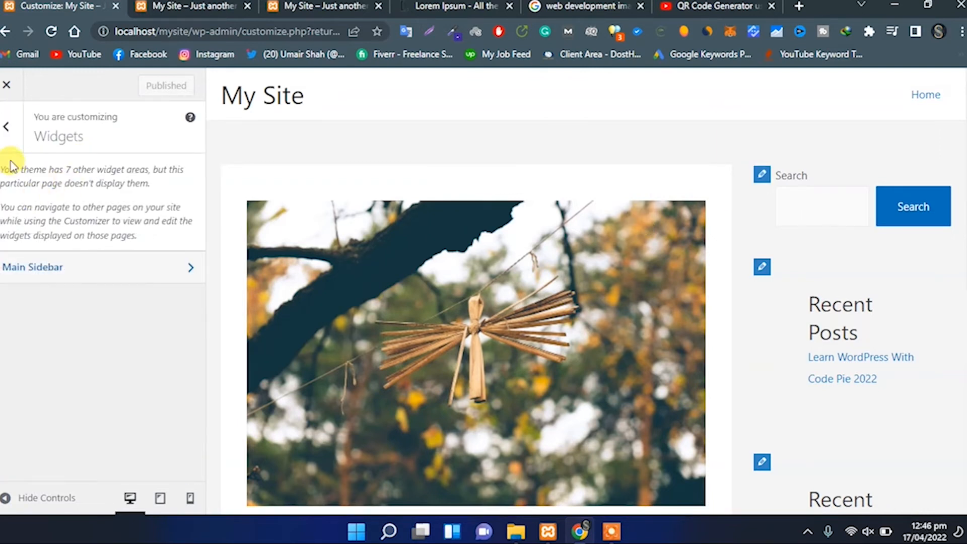
click(9, 125)
Set the body font family to Georgia in the global typography settings and check the text in the preview.
click(145, 262)
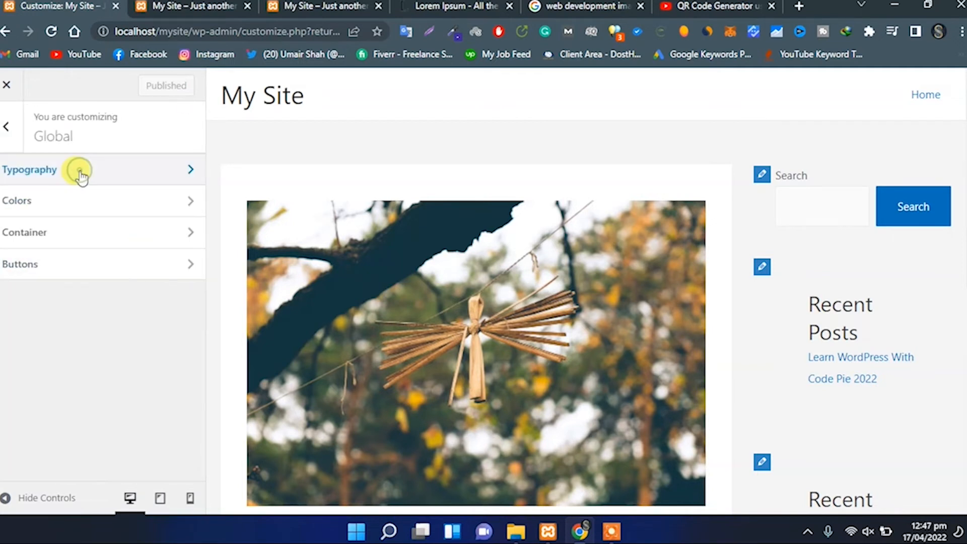
click(78, 168)
scroll(97, 330, down, 2)
scroll(99, 335, down, 1)
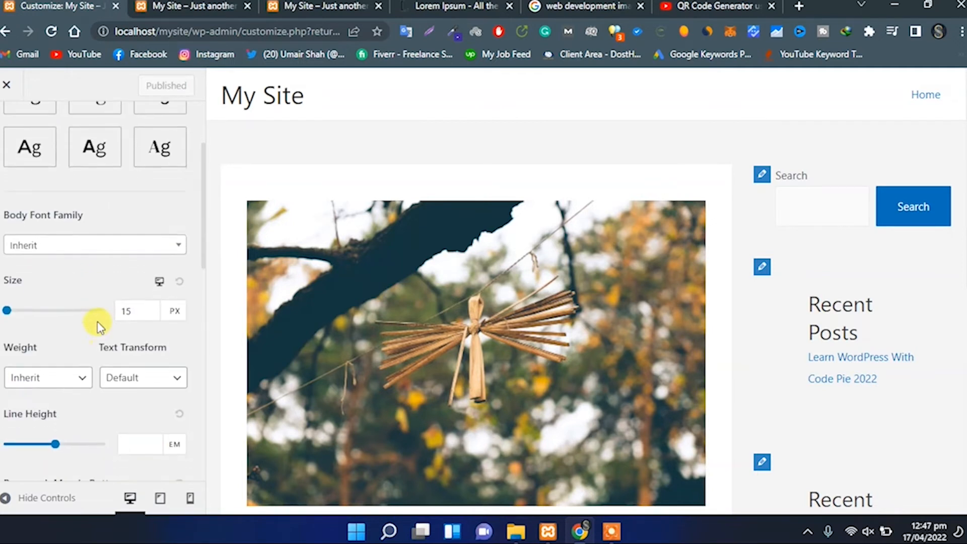
click(108, 246)
scroll(97, 368, down, 2)
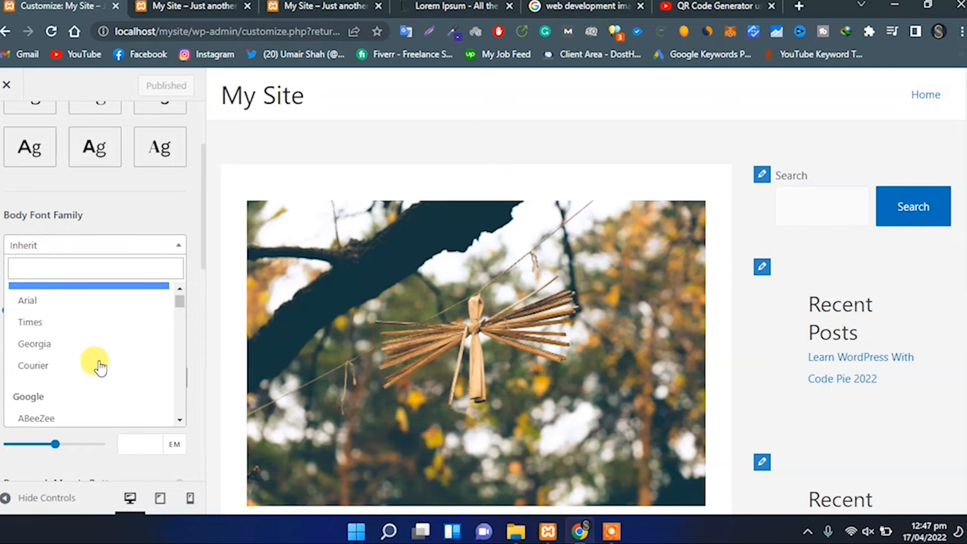
click(56, 316)
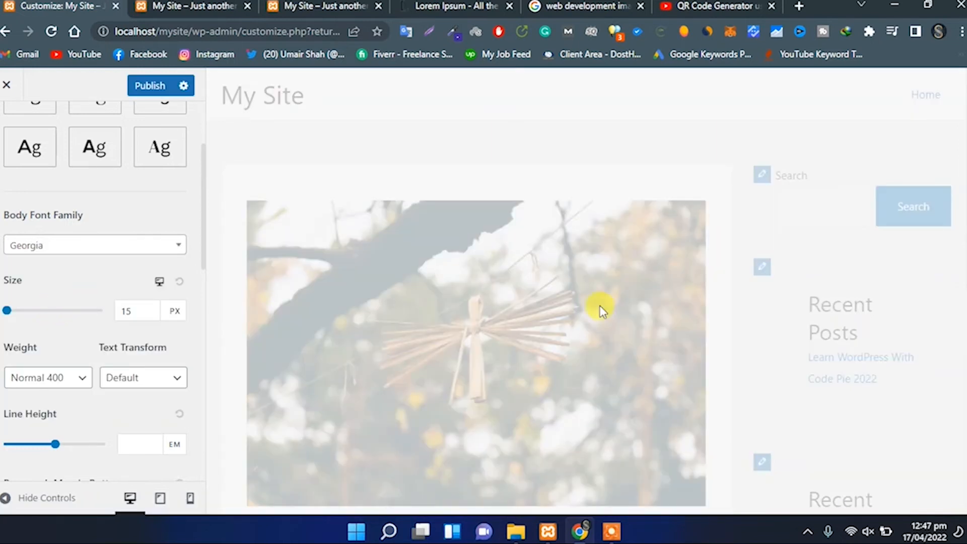
scroll(838, 431, down, 3)
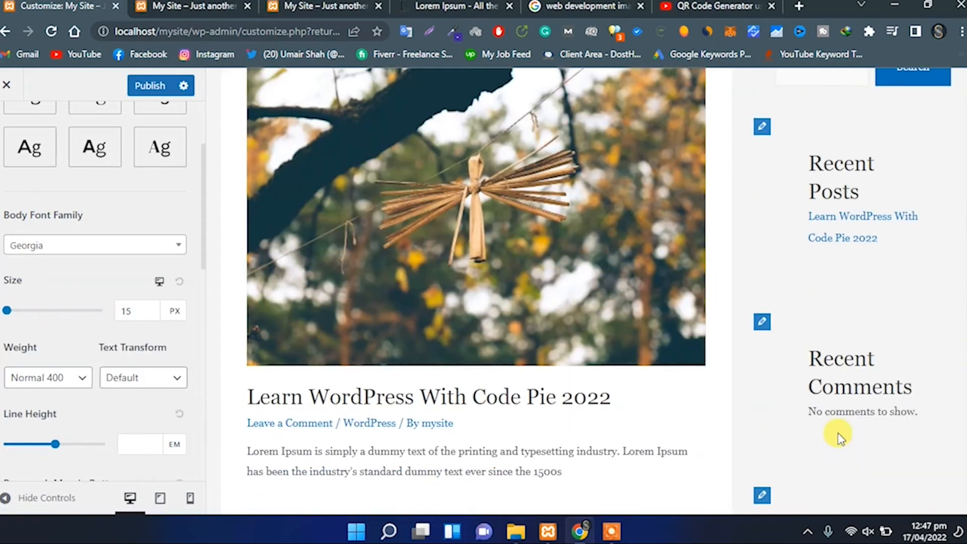
Examine the remaining typography settings, including the heading font family, weight, line height and H1–H6 options.
scroll(81, 301, down, 5)
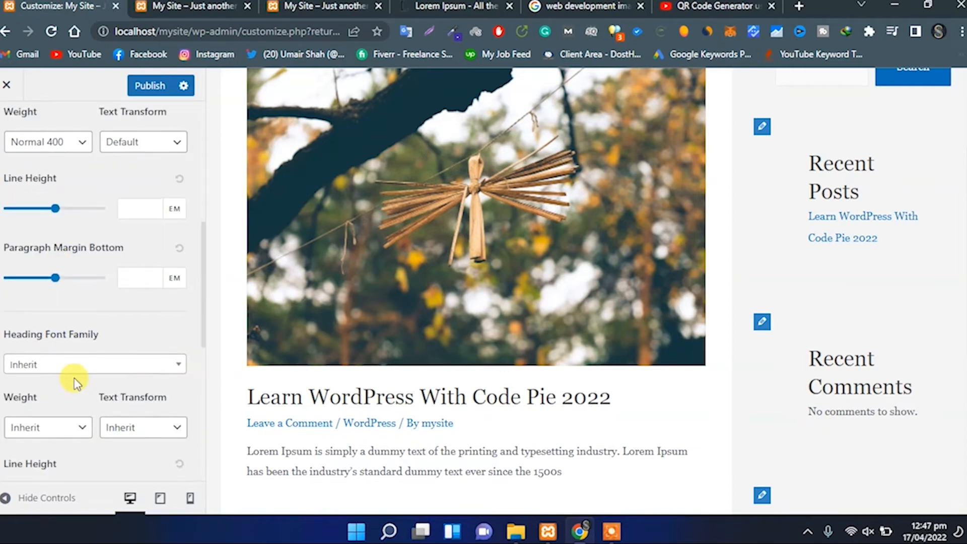
scroll(74, 383, down, 1)
scroll(75, 381, down, 2)
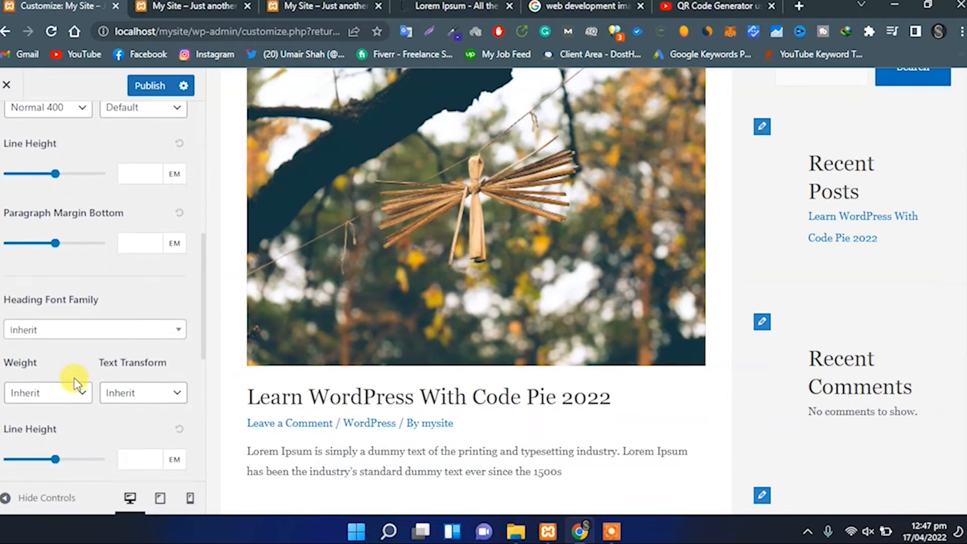
scroll(74, 381, down, 4)
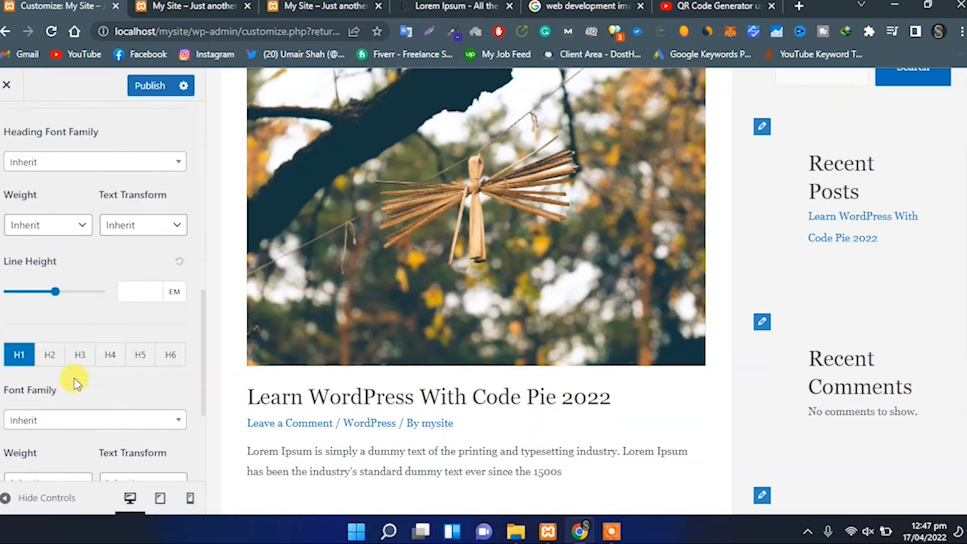
scroll(76, 382, down, 1)
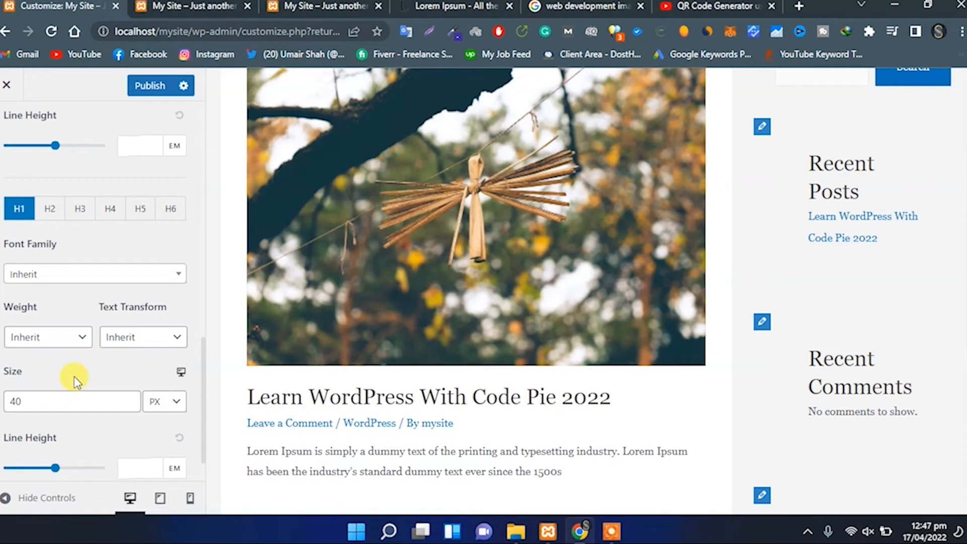
scroll(74, 377, up, 7)
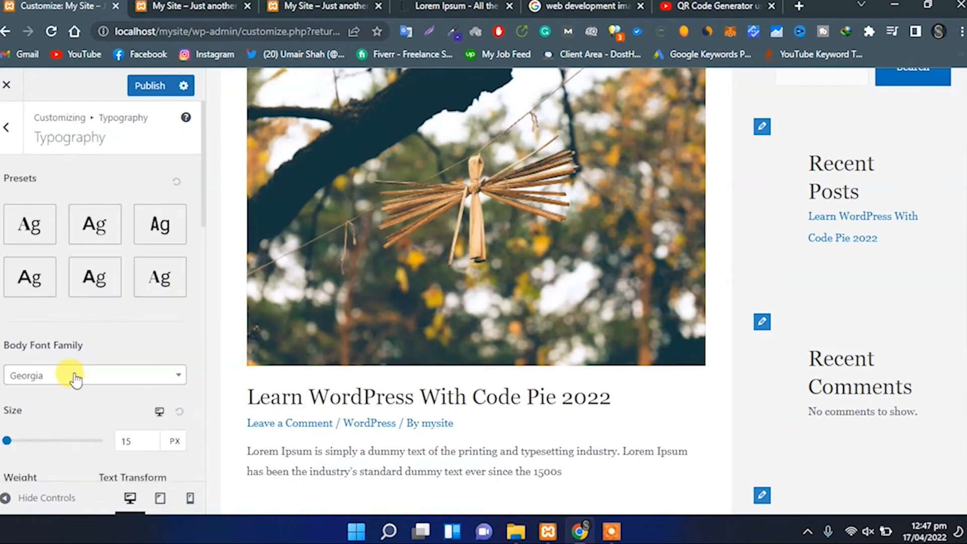
Examine the global color settings, including the palettes and the theme, link, heading, text and background colors.
click(6, 124)
click(48, 199)
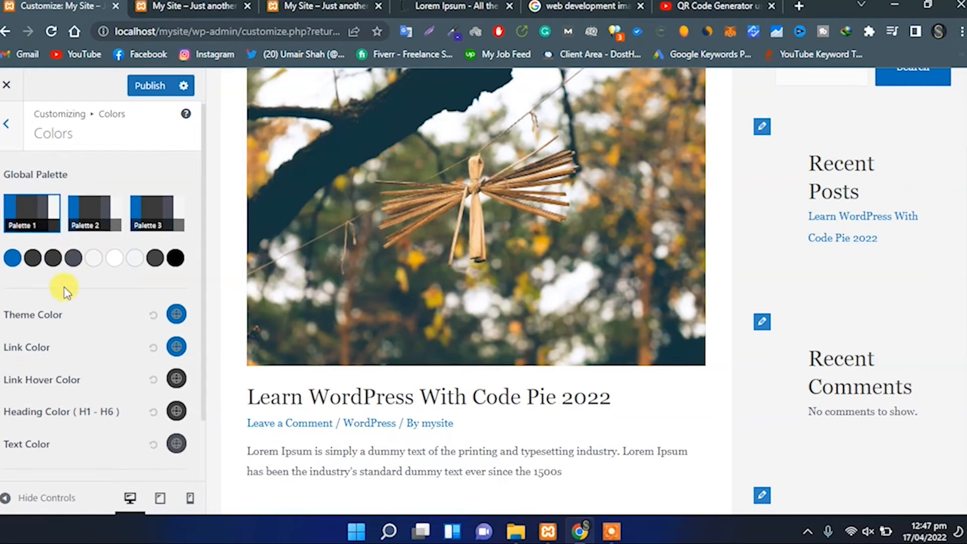
scroll(64, 286, down, 2)
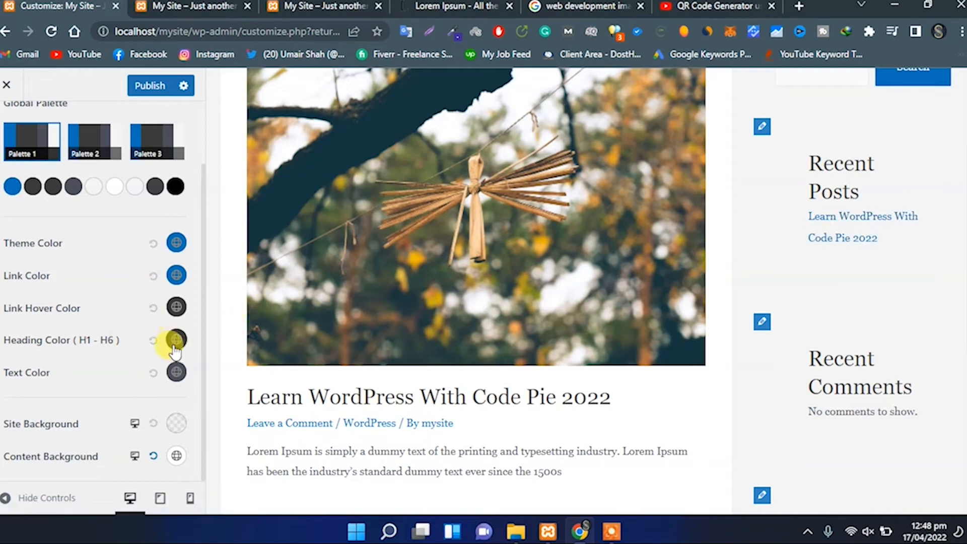
scroll(11, 151, up, 2)
click(7, 134)
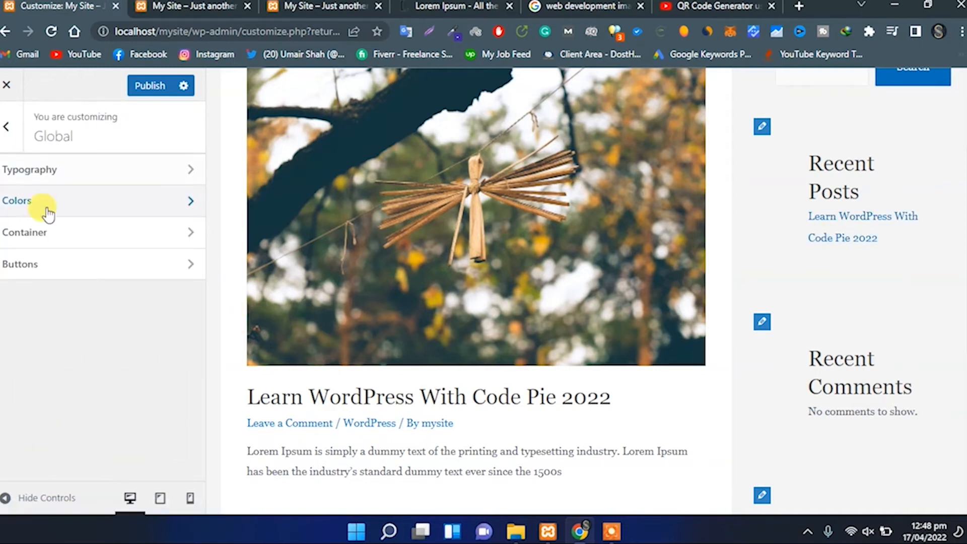
Examine the global container layout options for pages, blog posts and archives.
click(63, 237)
scroll(69, 298, down, 3)
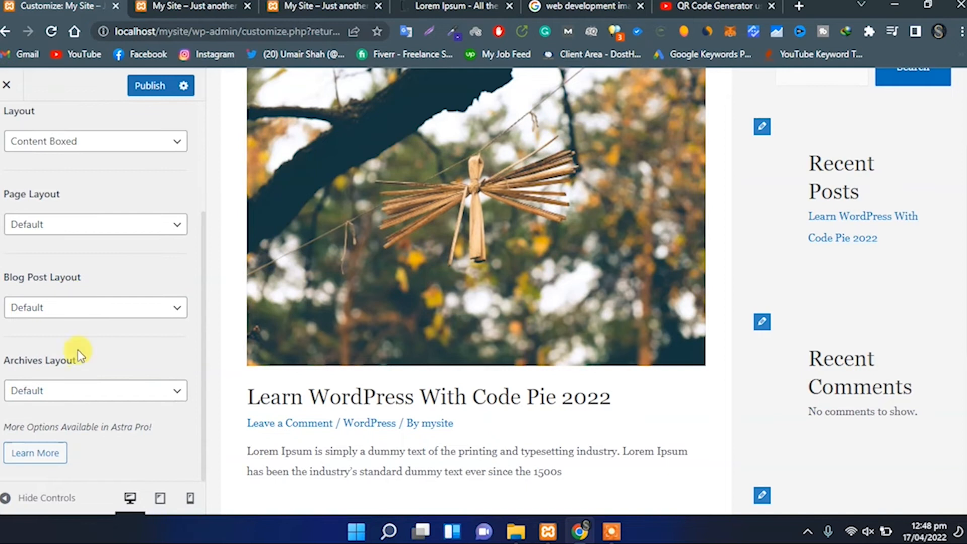
scroll(180, 179, up, 3)
click(8, 134)
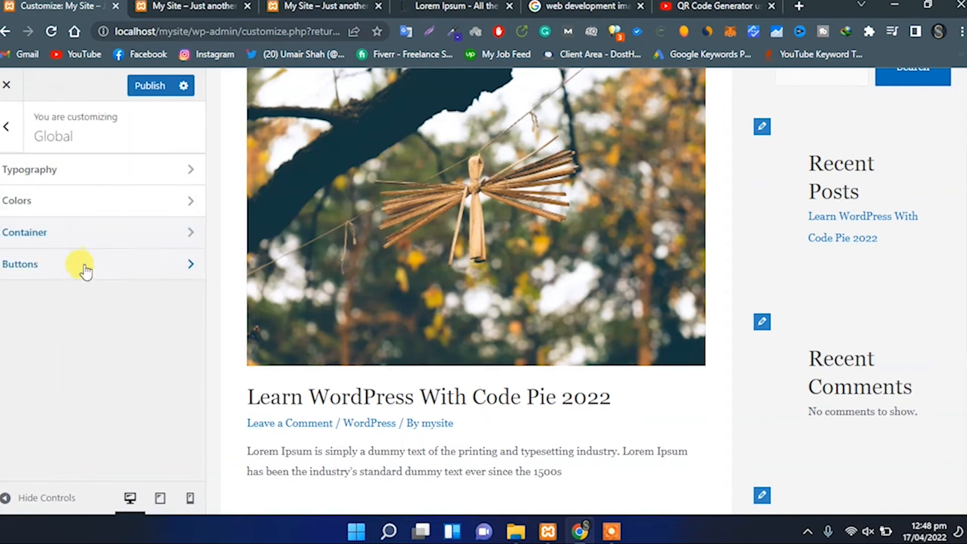
Examine the global button presets, colors, border, font and padding options, and return to the main customizer sections.
click(80, 263)
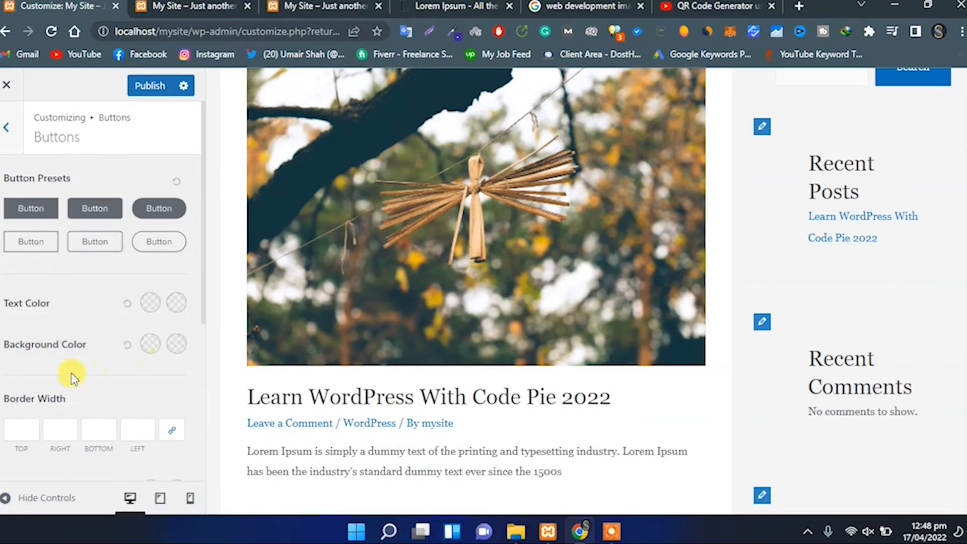
scroll(83, 402, down, 3)
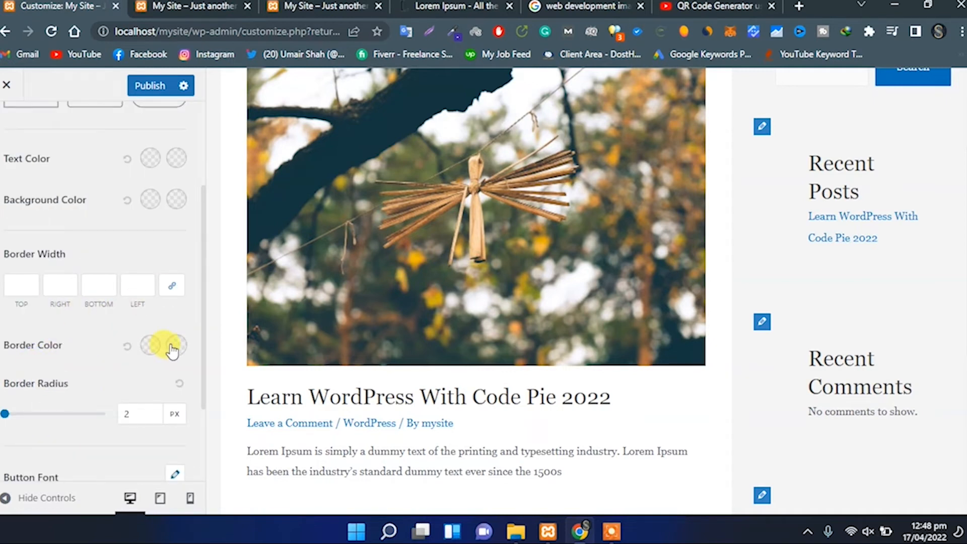
click(141, 413)
scroll(119, 406, down, 3)
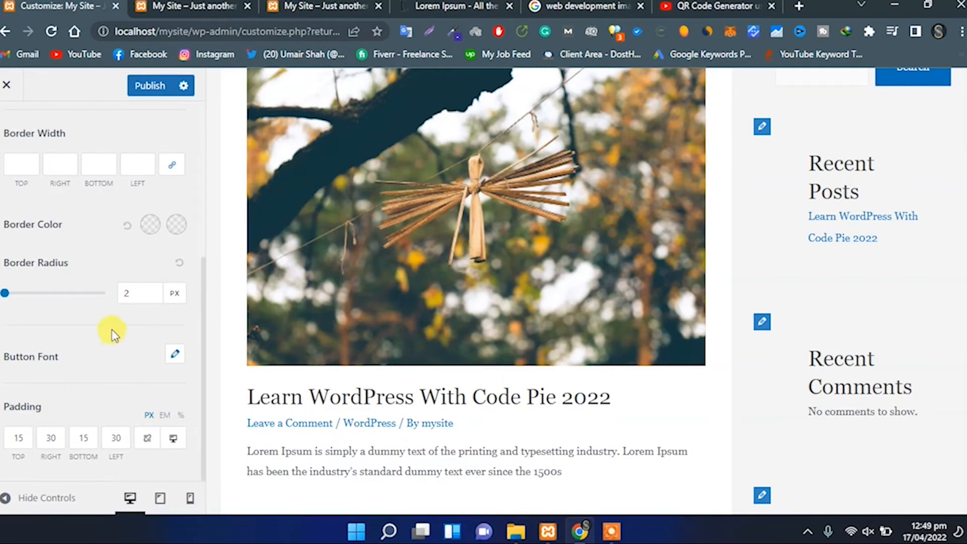
scroll(108, 252, up, 6)
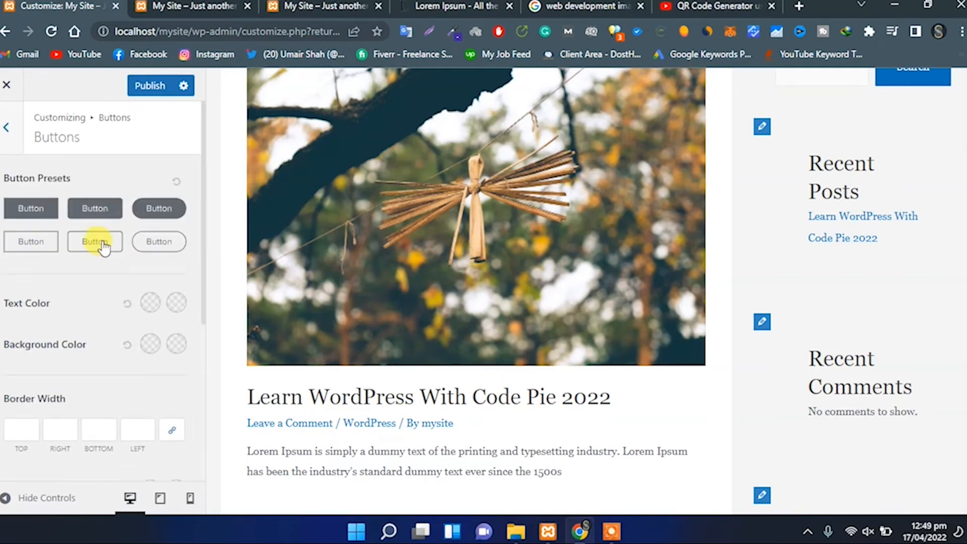
click(6, 127)
click(6, 129)
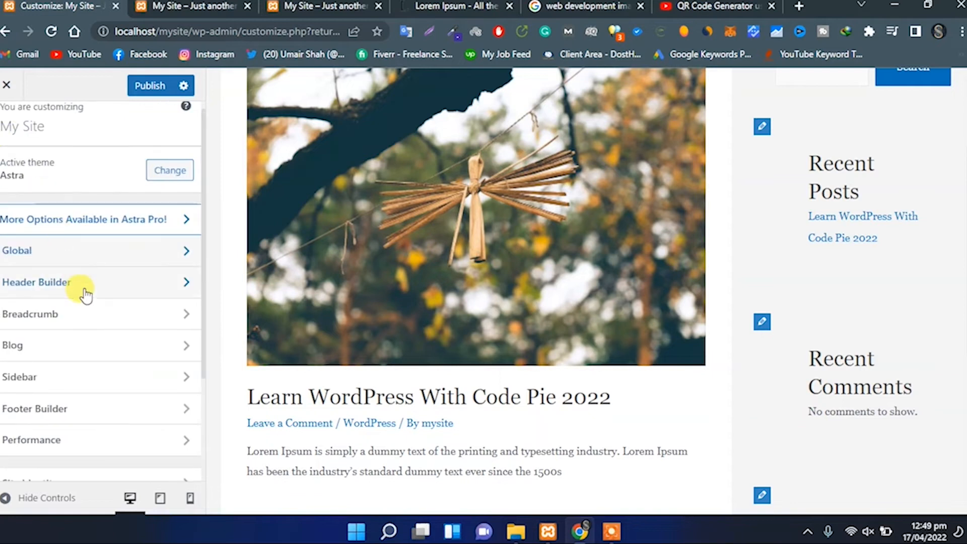
Upload Code-Pie-Youtube-channel-icon.png in the header's site title and logo settings and choose it as the logo.
click(185, 285)
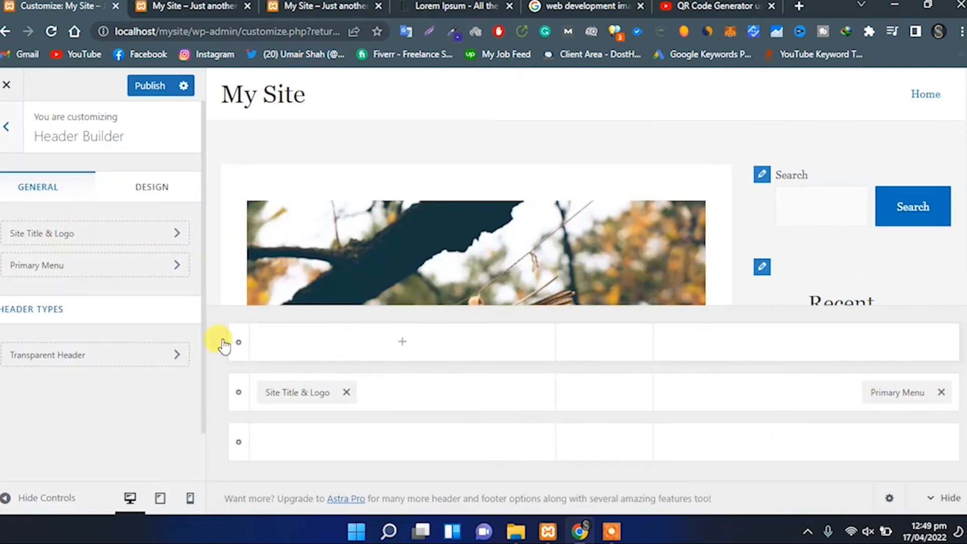
click(137, 241)
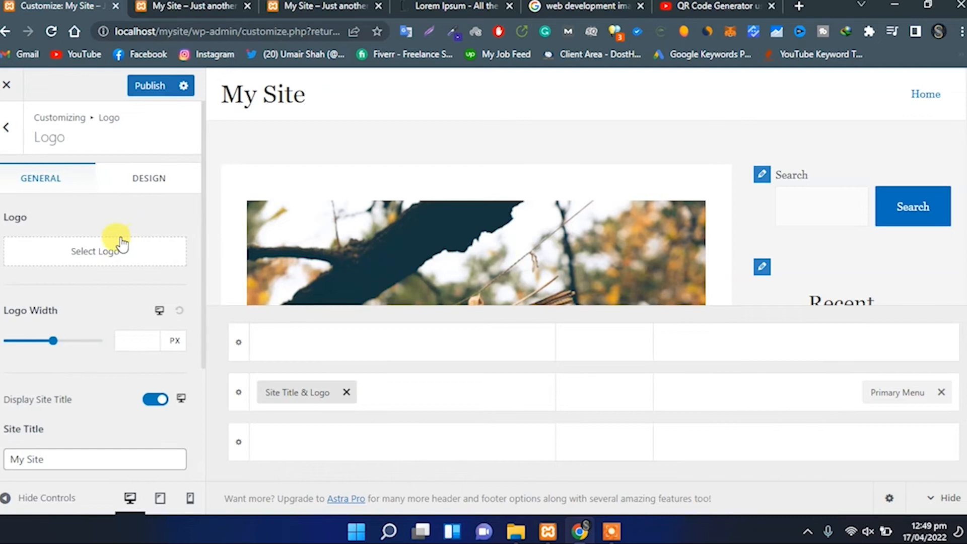
click(93, 252)
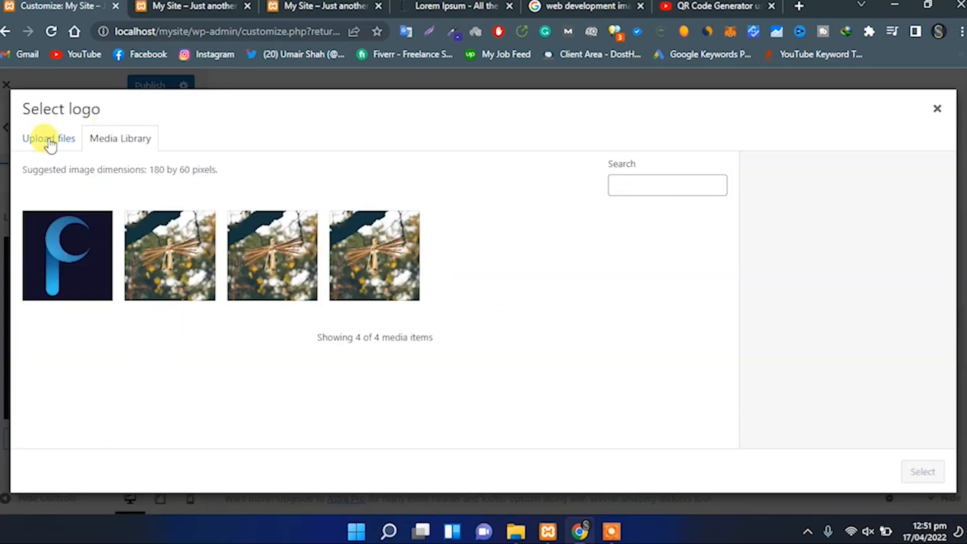
click(51, 140)
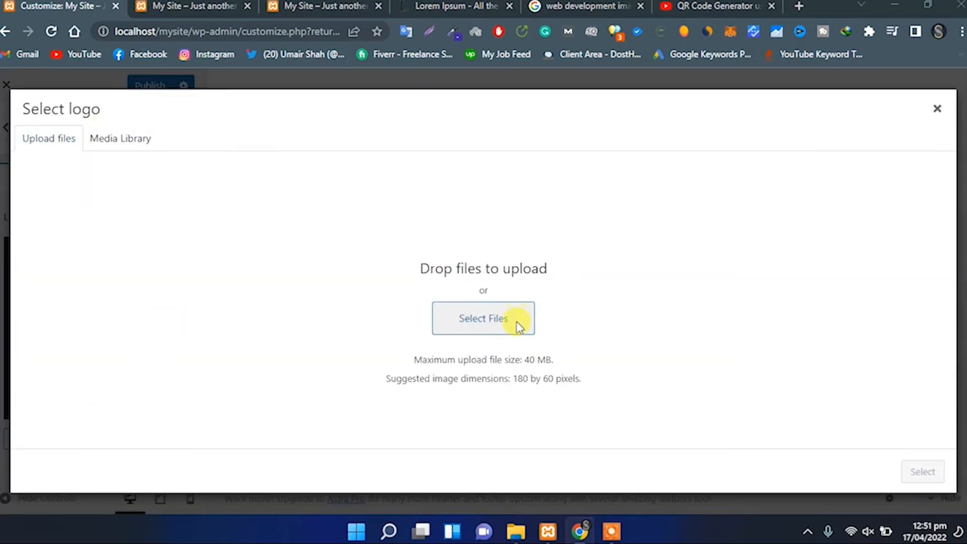
click(516, 321)
double_click(459, 137)
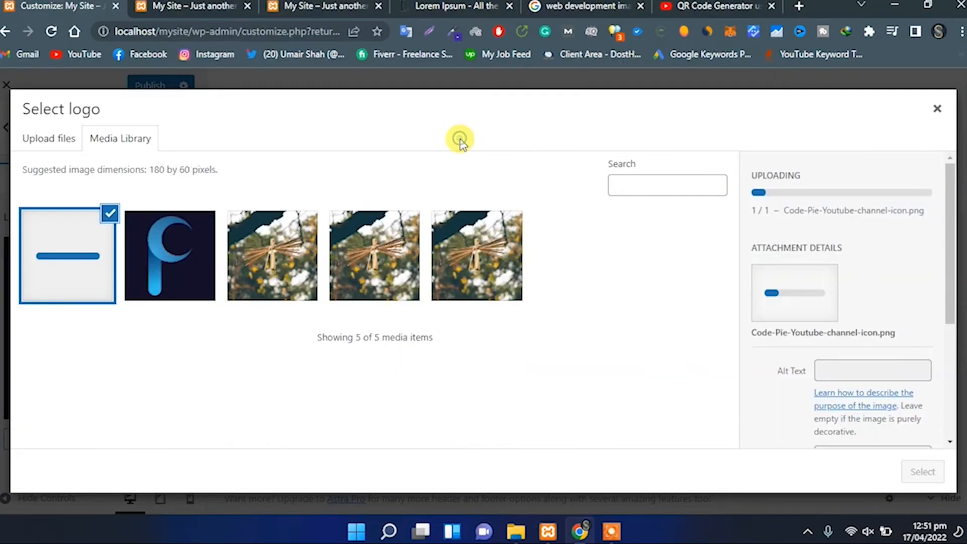
click(949, 471)
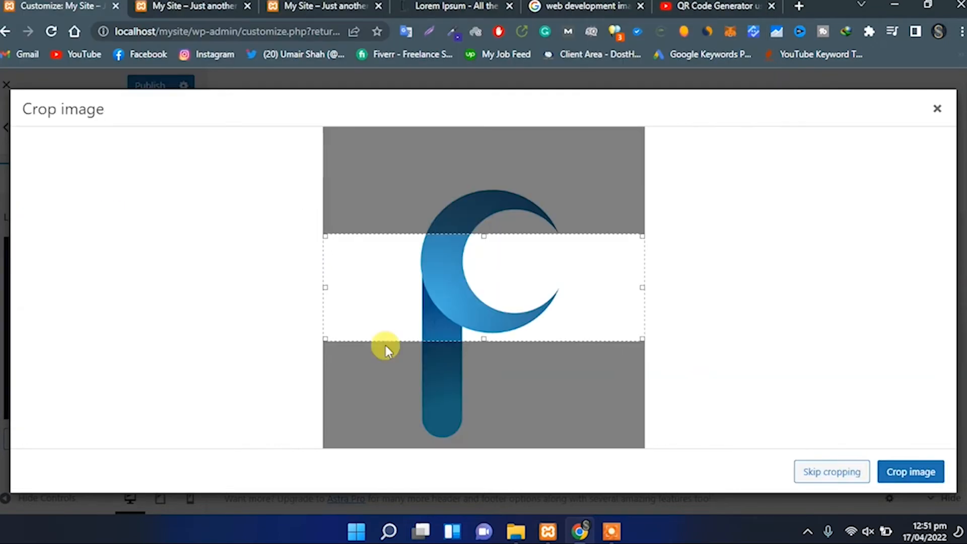
Extend the logo's crop area vertically to enclose the whole symbol and crop the image.
drag(482, 341, 484, 433)
drag(481, 235, 488, 162)
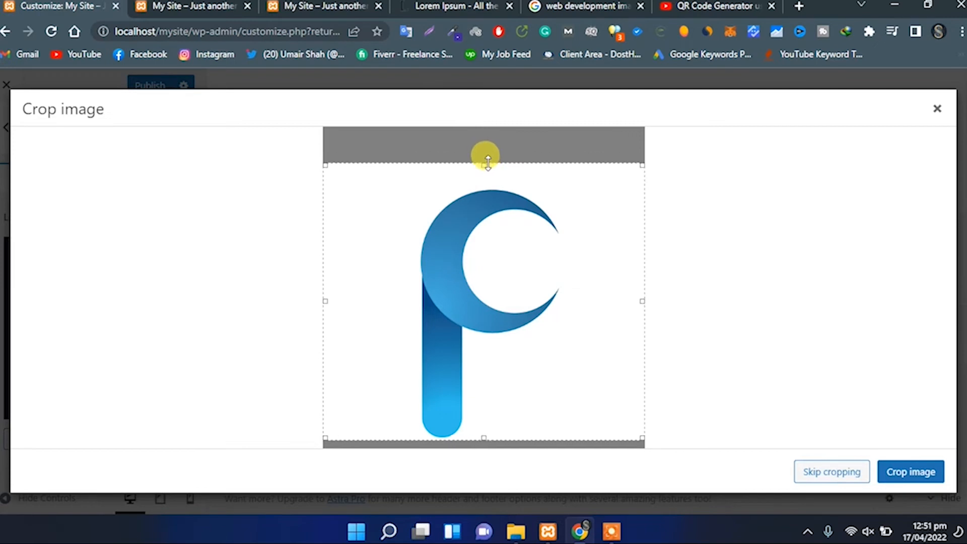
click(907, 471)
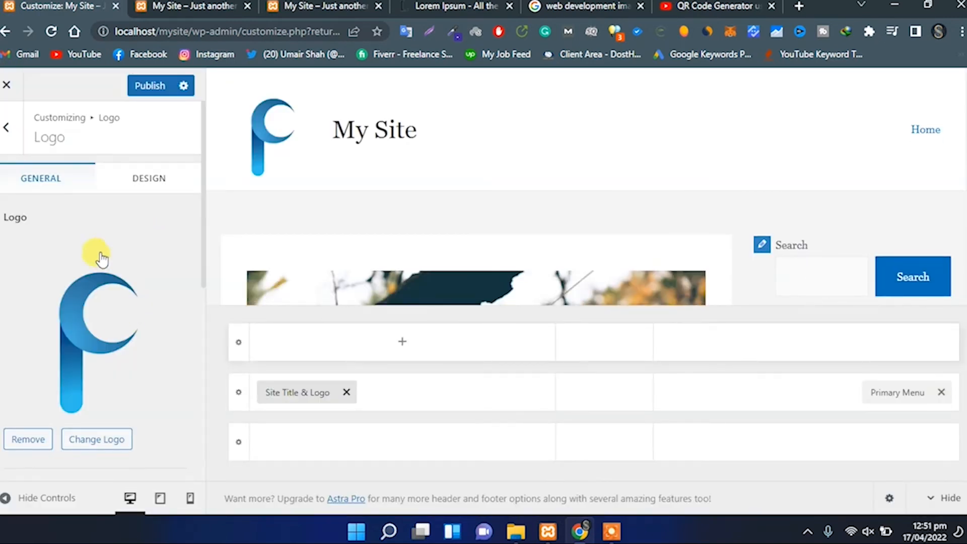
Check the logo's design options and set the logo width to 79 px.
click(130, 185)
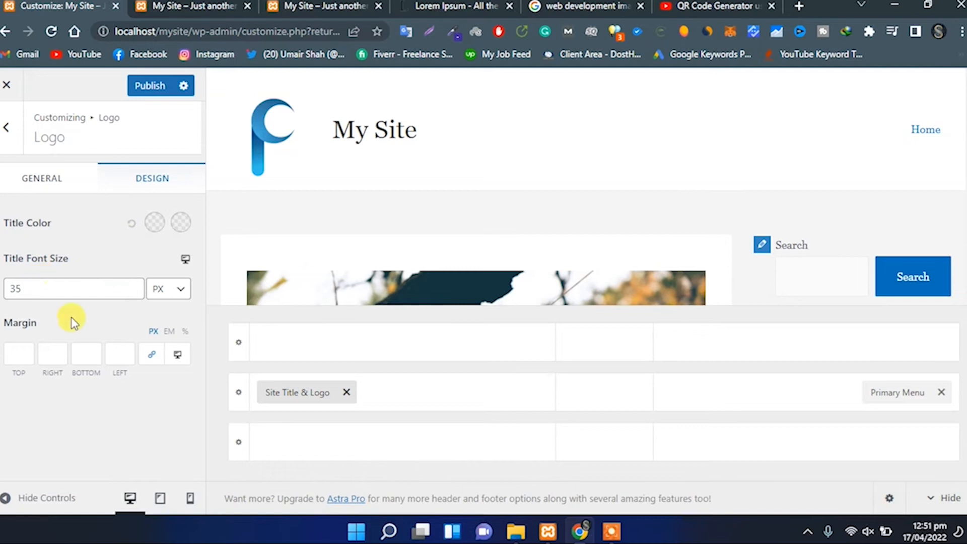
click(56, 177)
scroll(95, 287, down, 5)
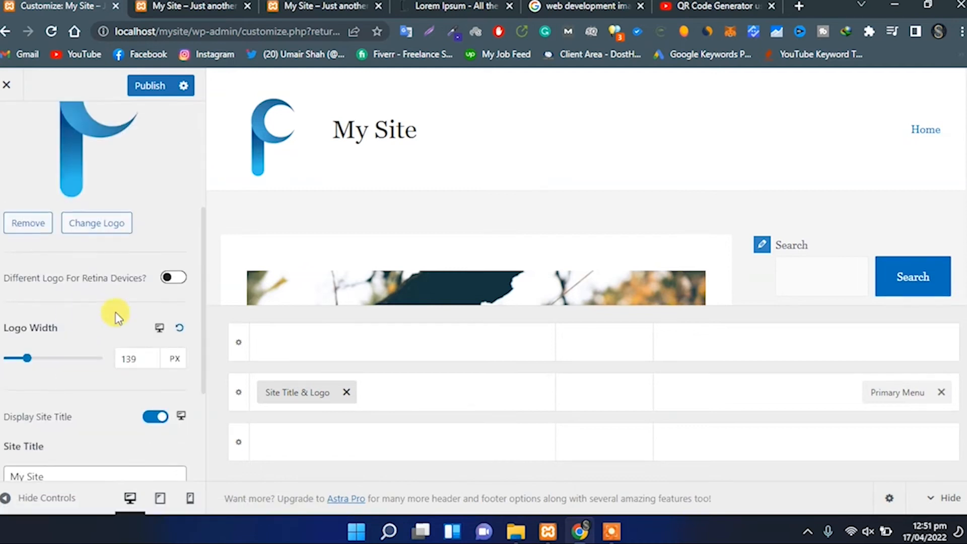
drag(26, 358, 23, 361)
click(136, 353)
key(Up)
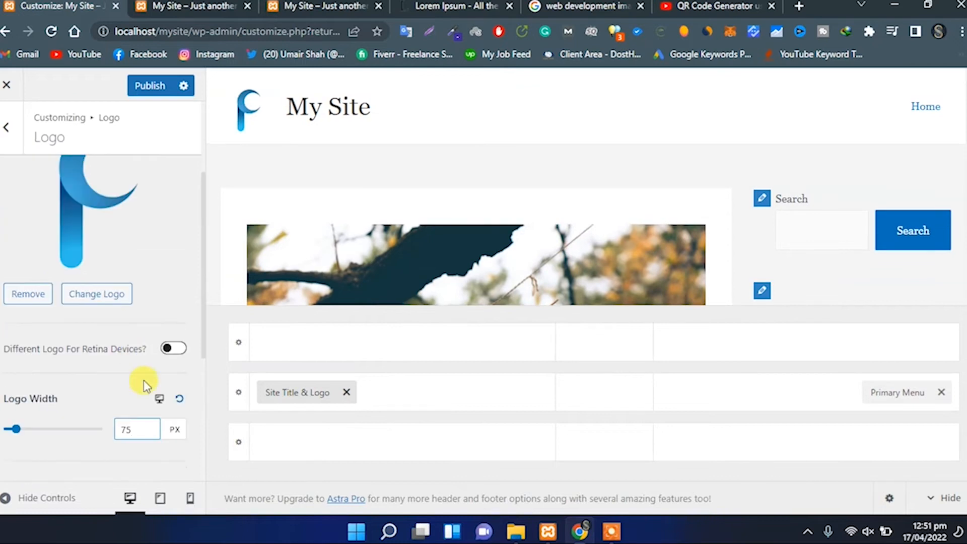
scroll(143, 403, up, 3)
scroll(140, 385, down, 3)
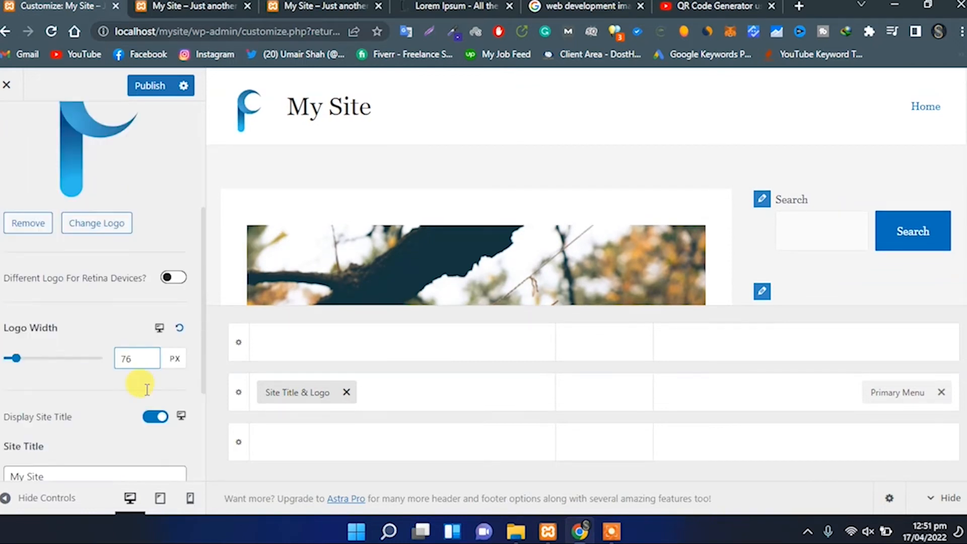
drag(15, 358, 23, 358)
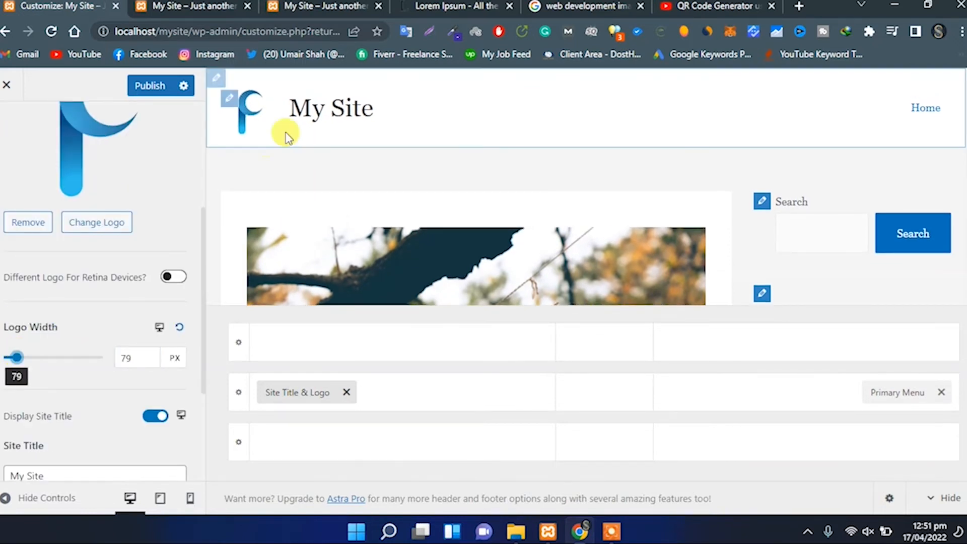
Change the site title to "Code Pie".
scroll(77, 335, down, 3)
click(80, 335)
key(BackSpace)
key(BackSpace)
key(BackSpace)
key(BackSpace)
key(BackSpace)
key(BackSpace)
key(BackSpace)
text(Code Pie)
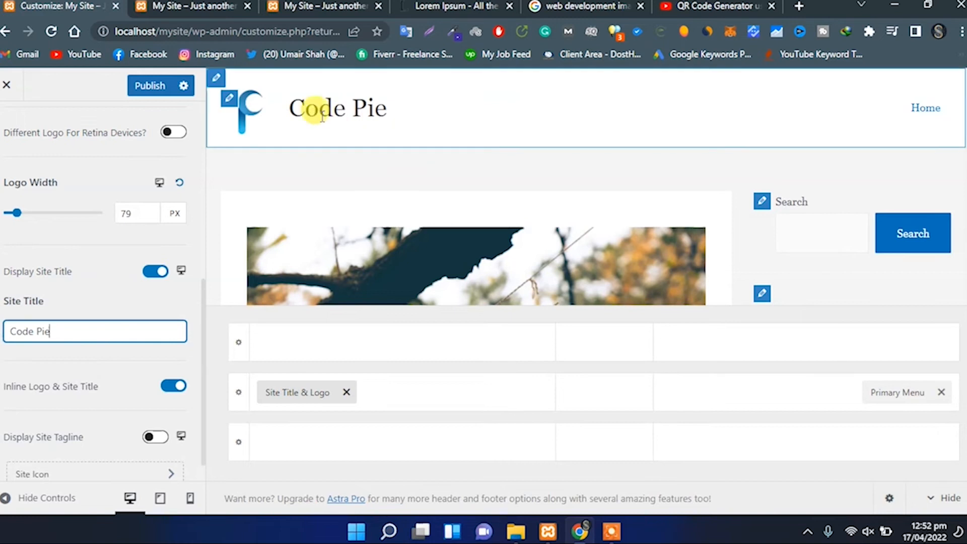
Try placing the site title beneath the logo, and restore the inline layout of logo and title.
scroll(36, 373, down, 1)
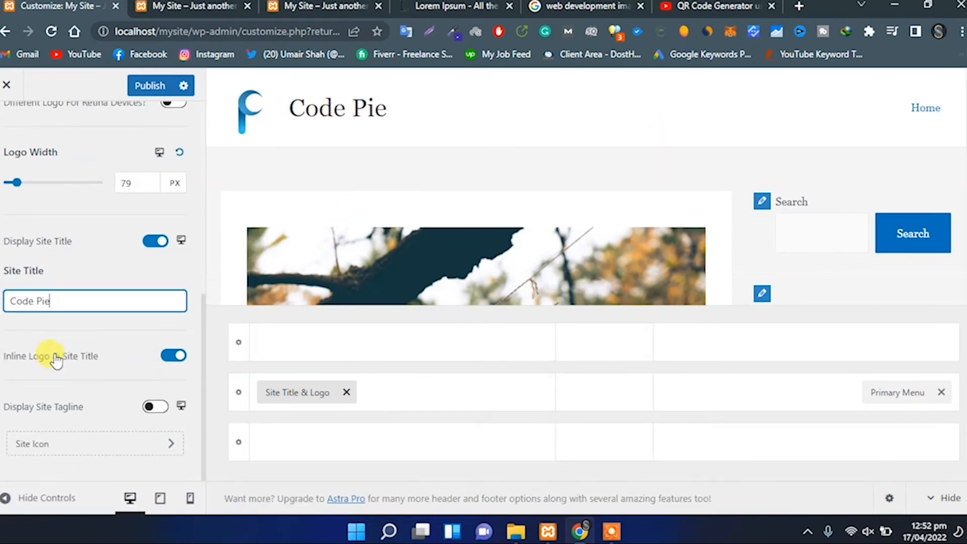
click(169, 357)
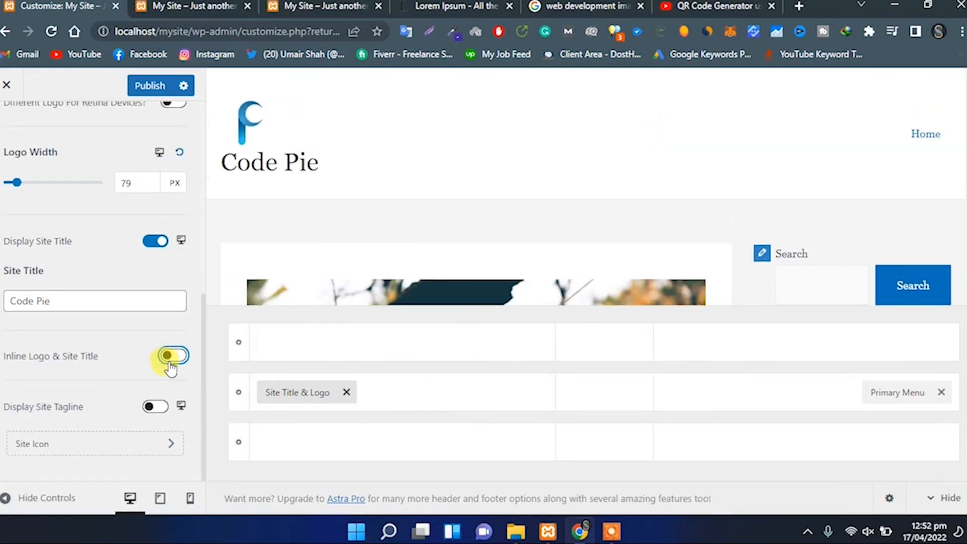
click(172, 358)
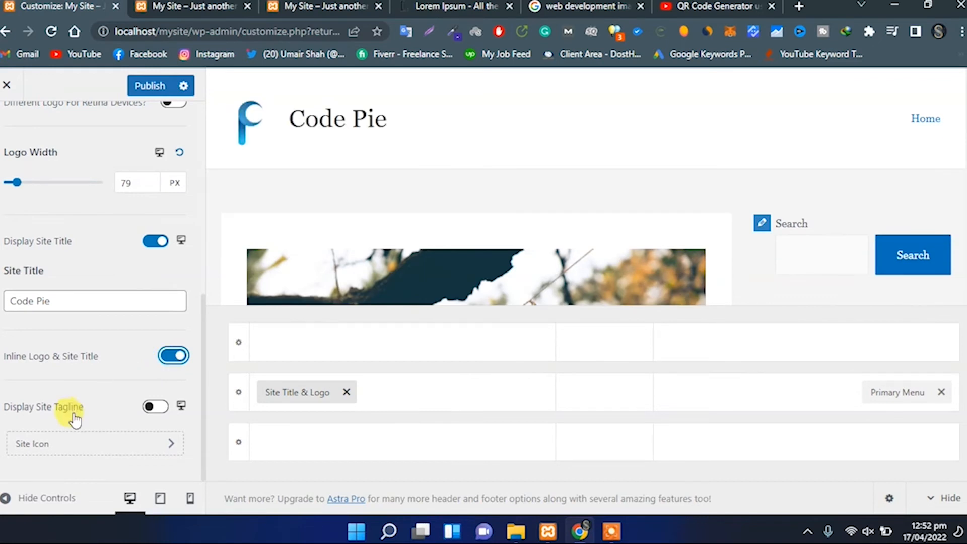
Set the site tagline to "Learn Web Development With Code Pie", preview it in the header, and turn off its display.
click(152, 409)
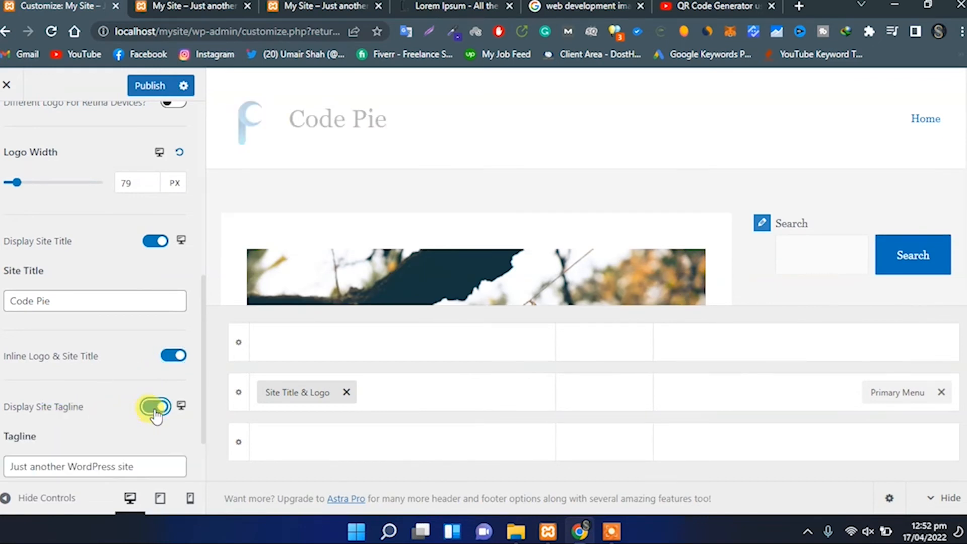
scroll(146, 249, down, 2)
drag(134, 382, 2, 389)
key(BackSpace)
text(Learn)
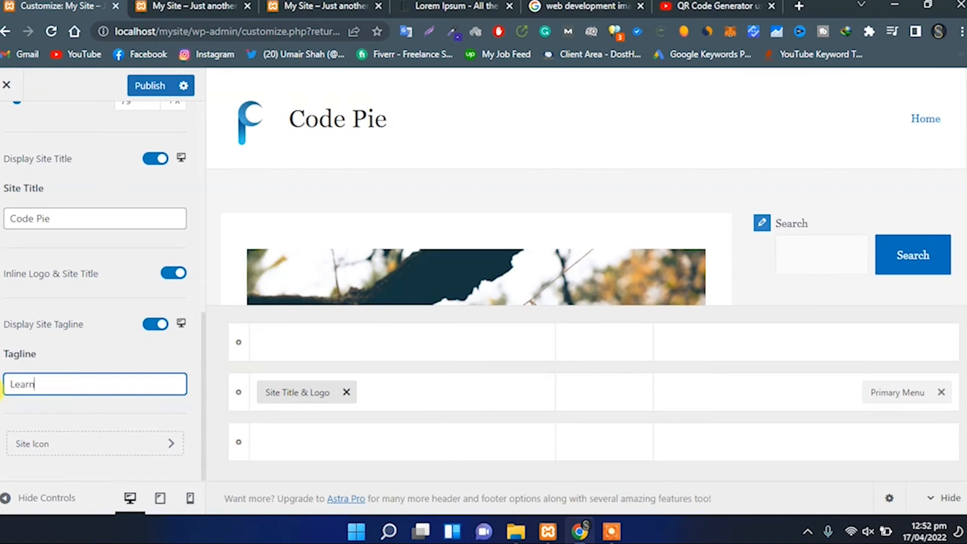
text( Web Development With Code Pie)
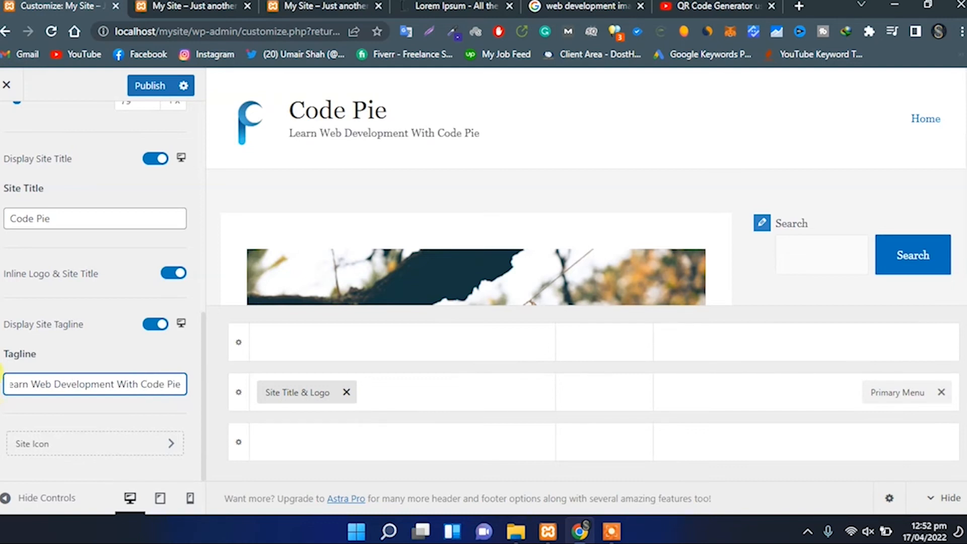
click(155, 324)
scroll(128, 364, down, 1)
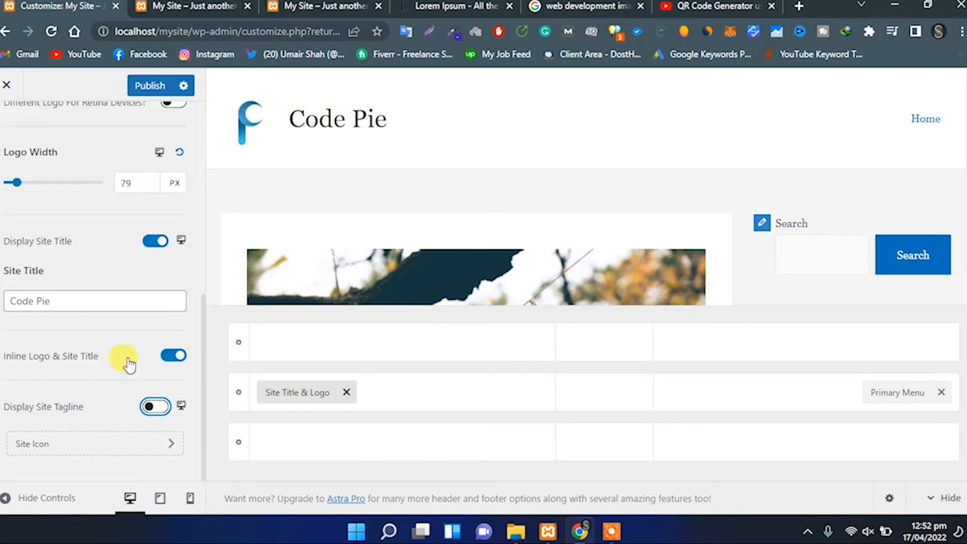
Choose Code-Pie-Youtube-channel-icon.png from the media library as the site icon and crop it at its full extent.
click(71, 446)
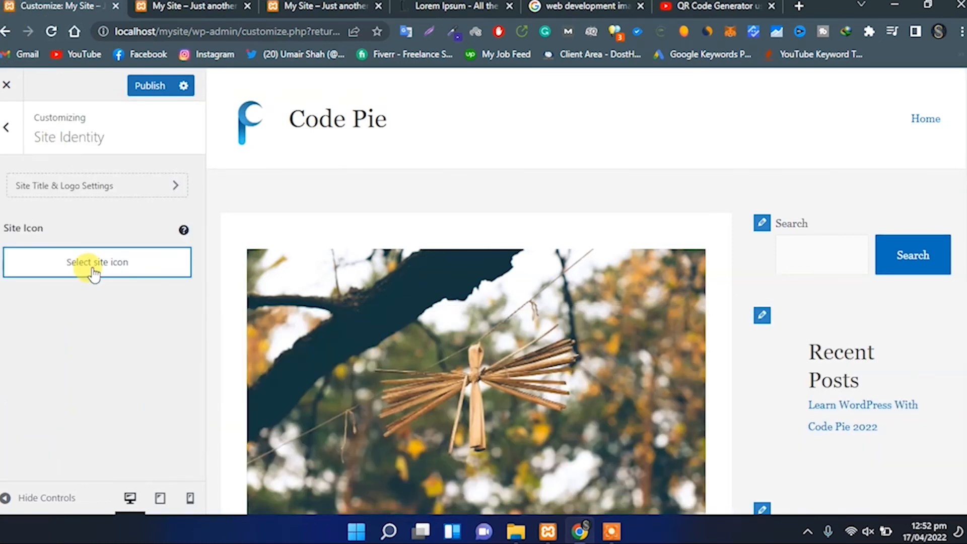
click(94, 263)
click(69, 267)
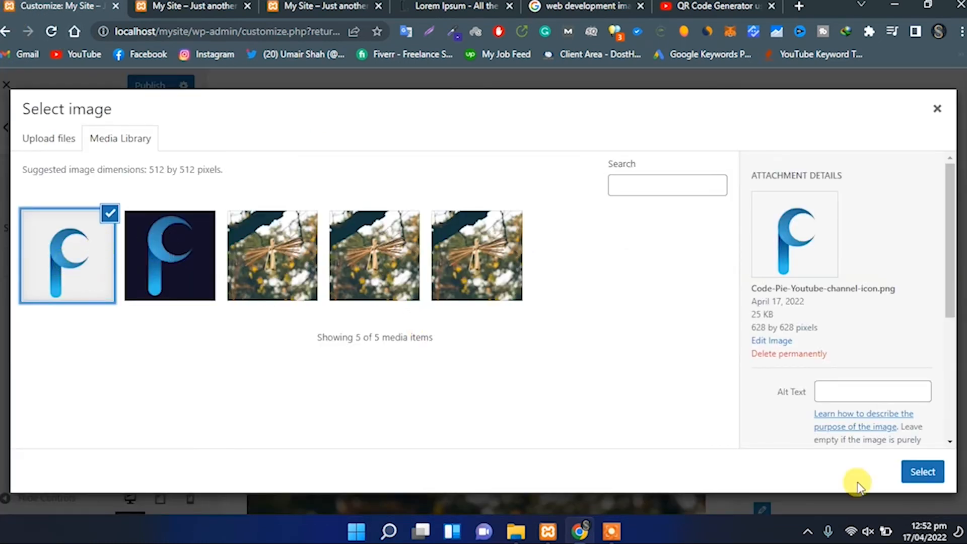
click(925, 472)
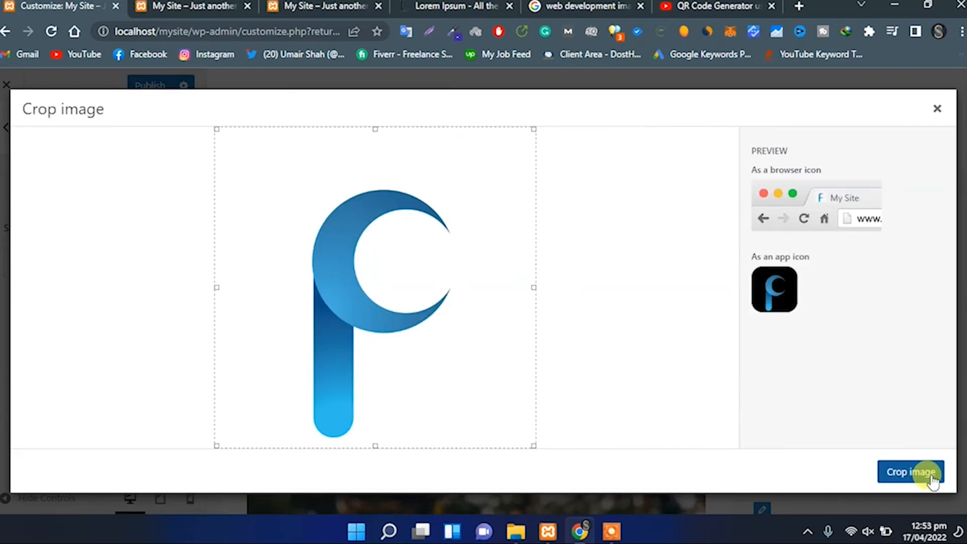
click(932, 476)
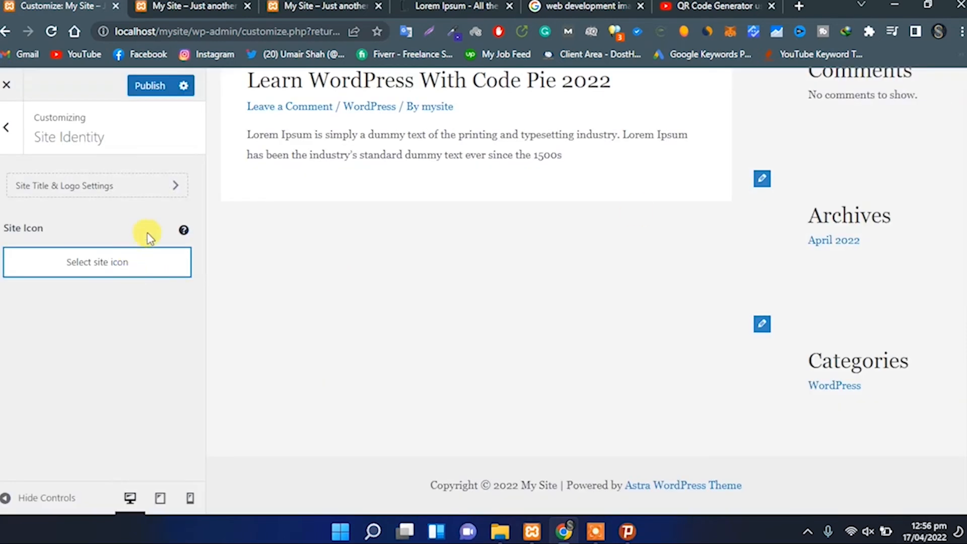
Try the breadcrumb at the Before Title header position with the double-arrow separator, and check it in the site preview.
click(128, 191)
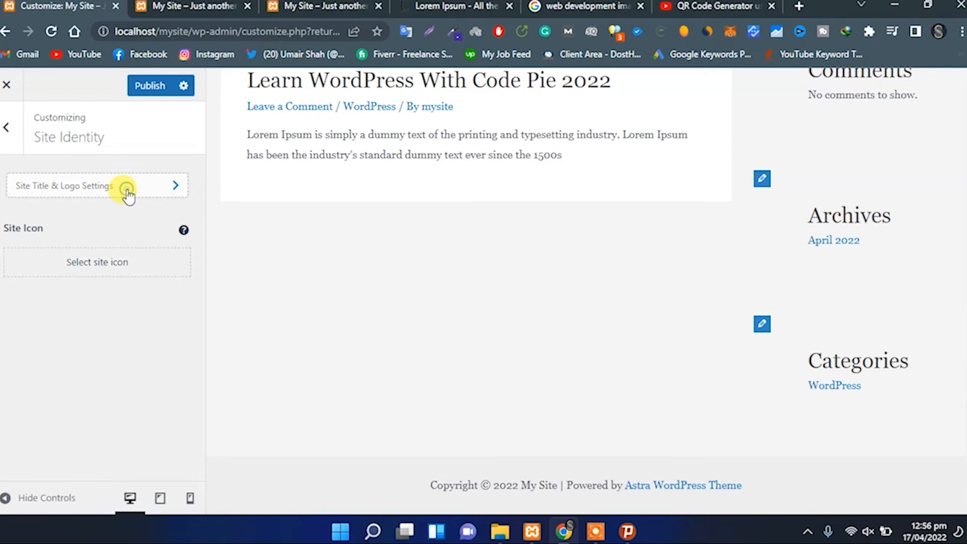
click(18, 137)
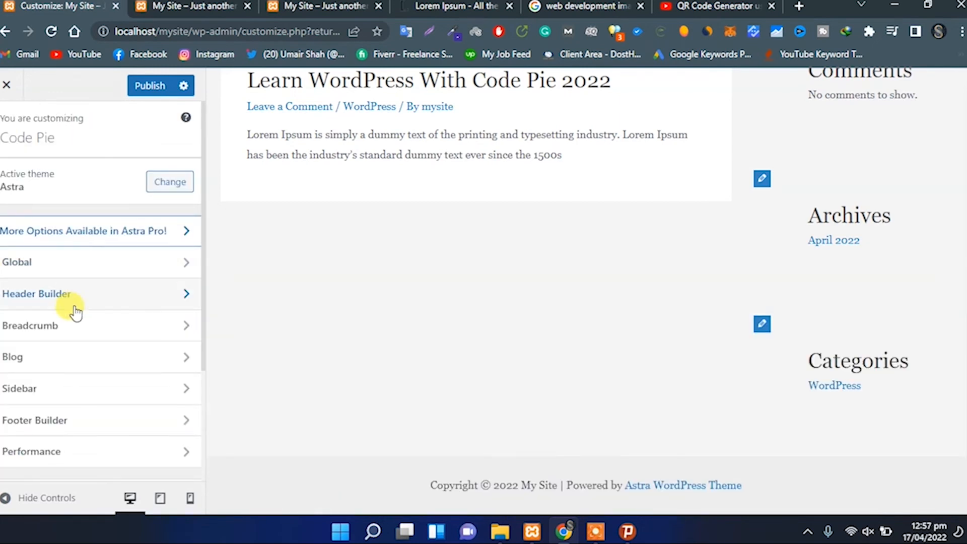
click(77, 322)
click(95, 208)
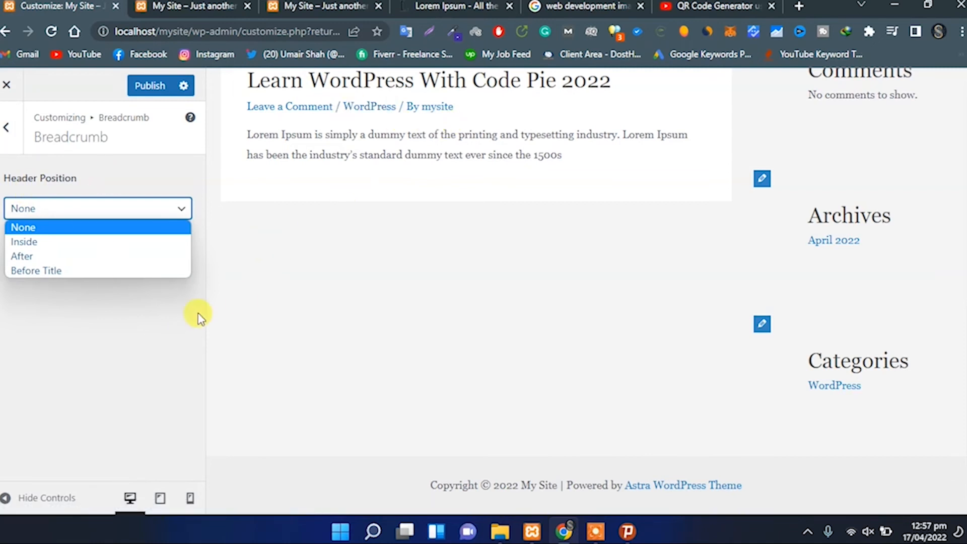
click(50, 272)
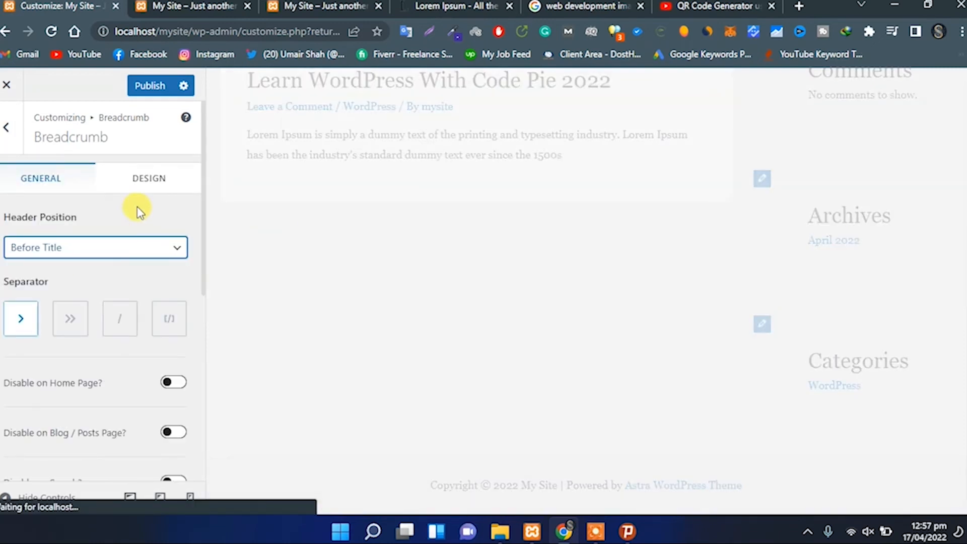
click(68, 325)
click(120, 322)
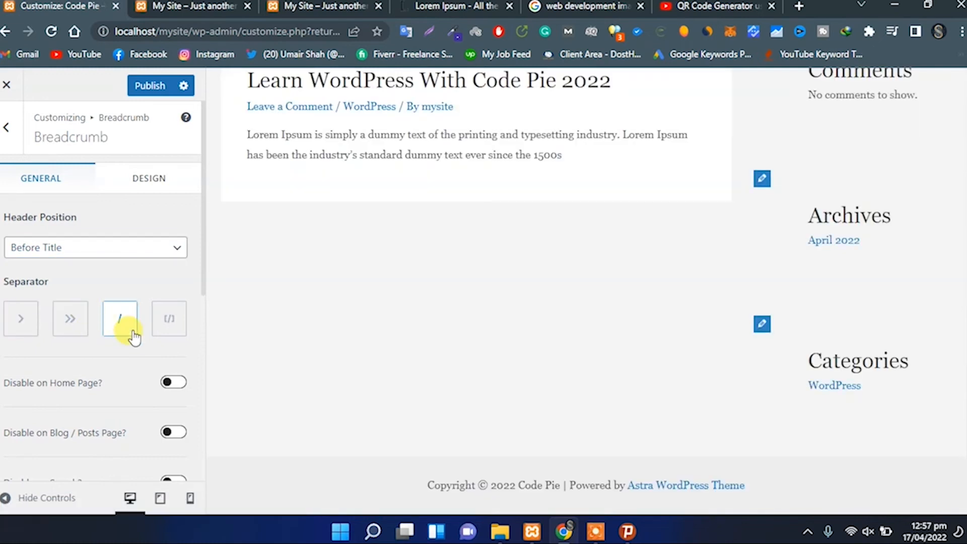
click(71, 319)
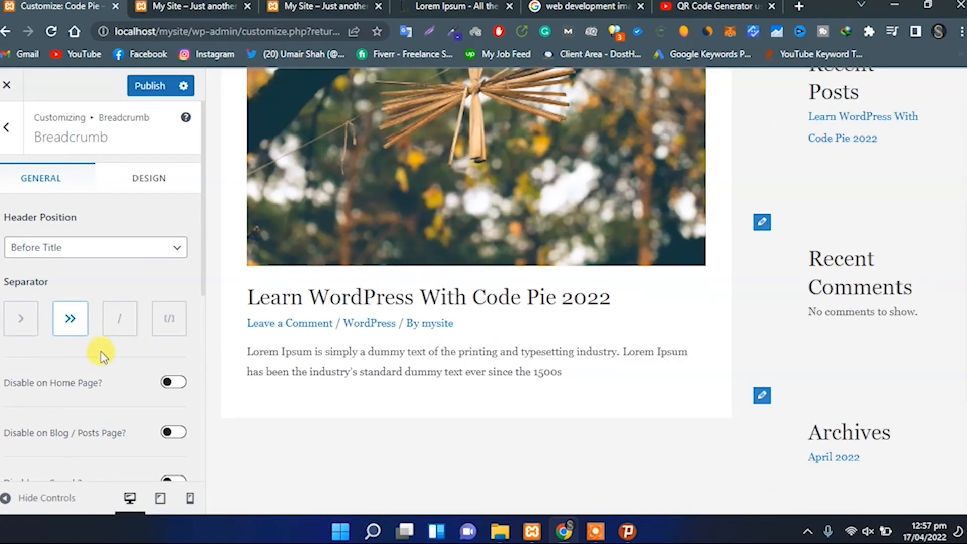
scroll(395, 400, up, 5)
scroll(395, 400, down, 4)
scroll(395, 401, up, 2)
scroll(395, 403, down, 5)
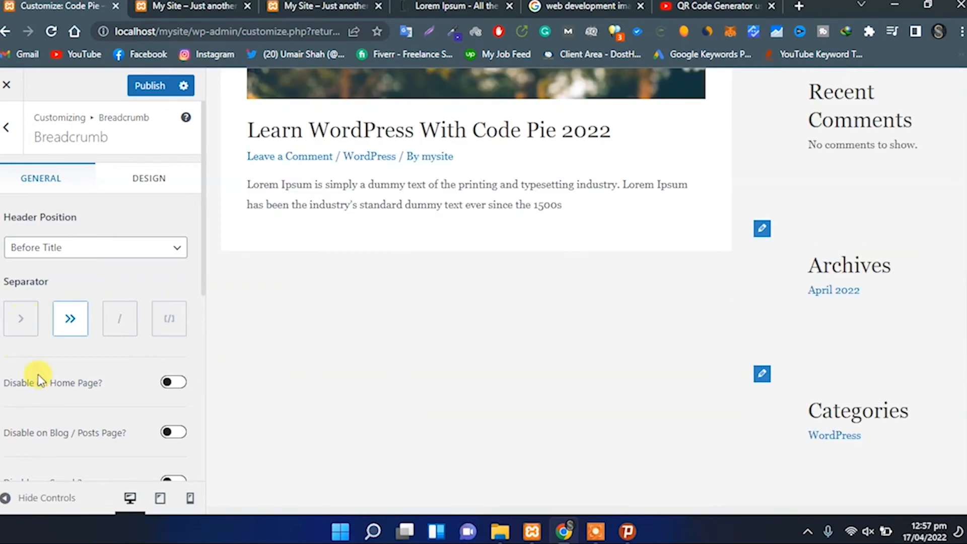
Look through the breadcrumb disable options and set the breadcrumb header position back to None.
scroll(40, 381, down, 2)
scroll(93, 401, down, 4)
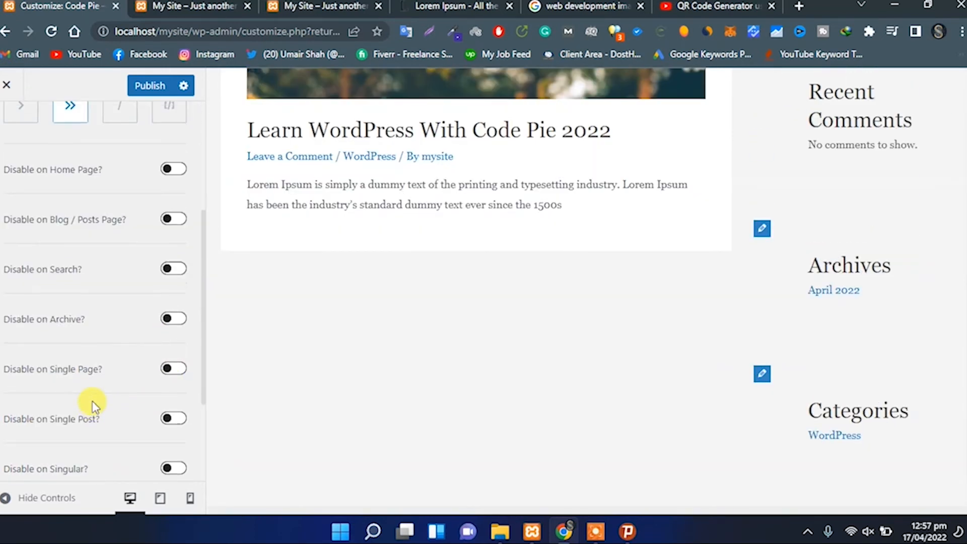
scroll(91, 408, up, 6)
click(55, 247)
click(63, 270)
click(7, 128)
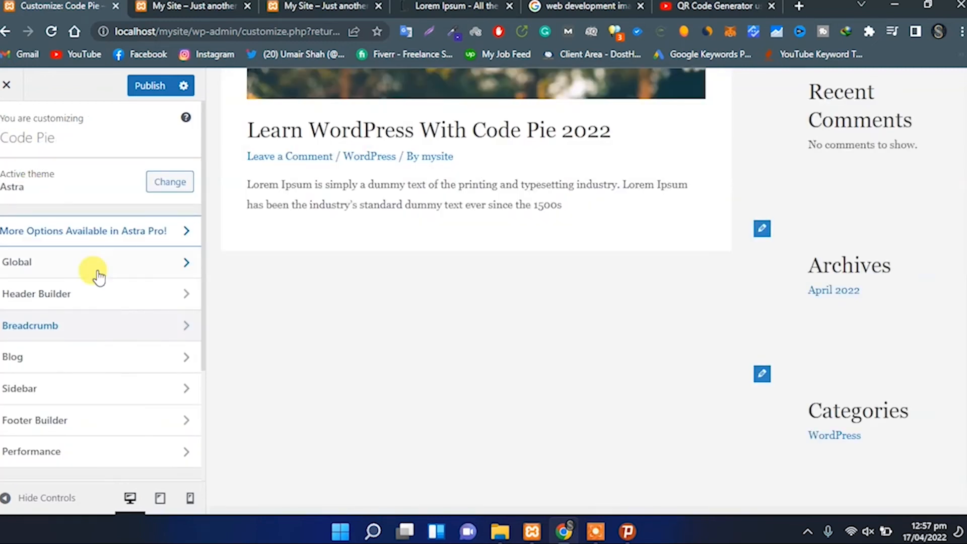
Examine the Blog / Archive options for post structure, meta and post content against the blog post in the preview.
click(106, 358)
click(129, 171)
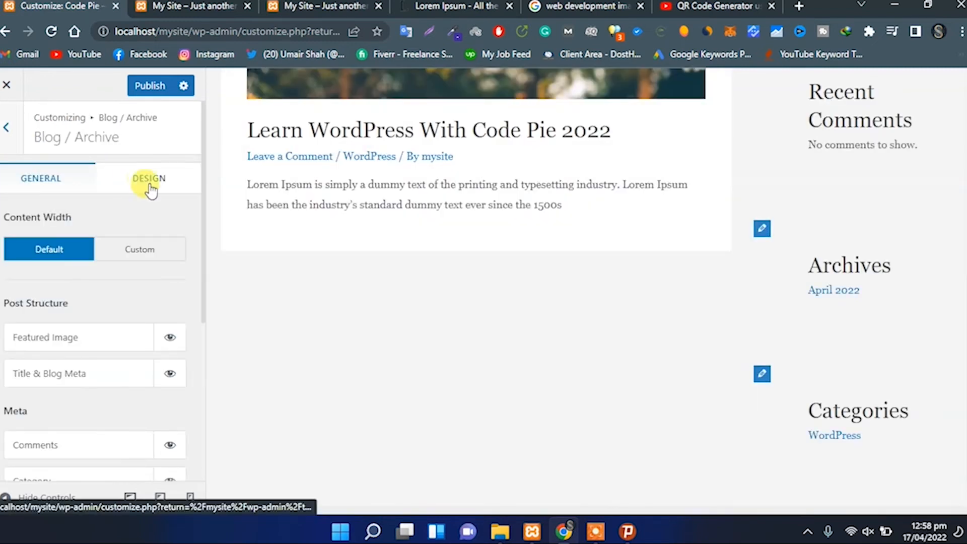
scroll(97, 315, down, 4)
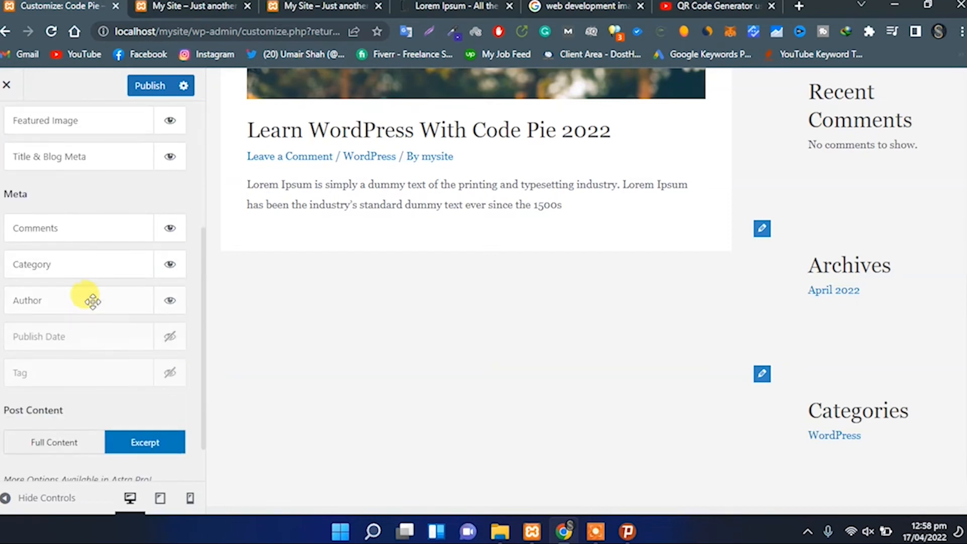
scroll(97, 272, down, 1)
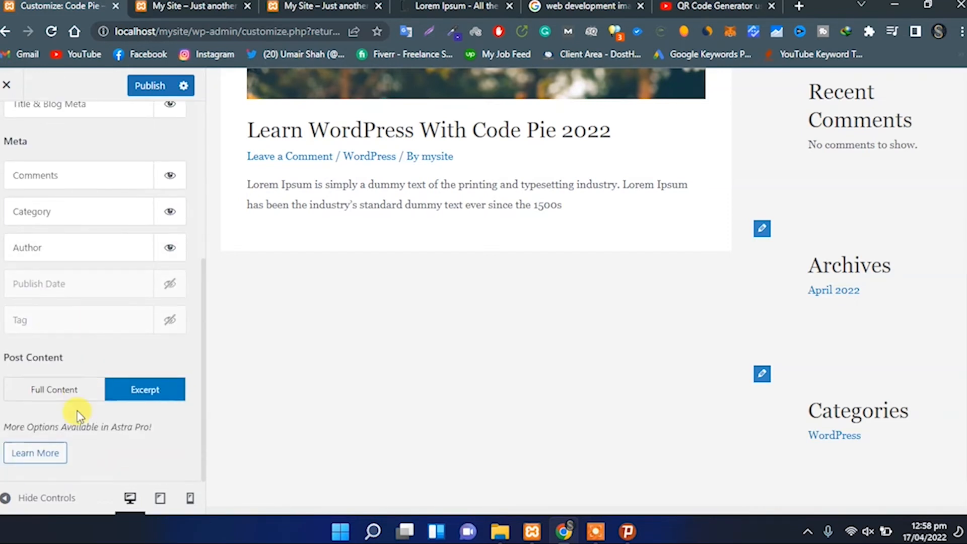
scroll(101, 362, up, 5)
scroll(428, 308, up, 5)
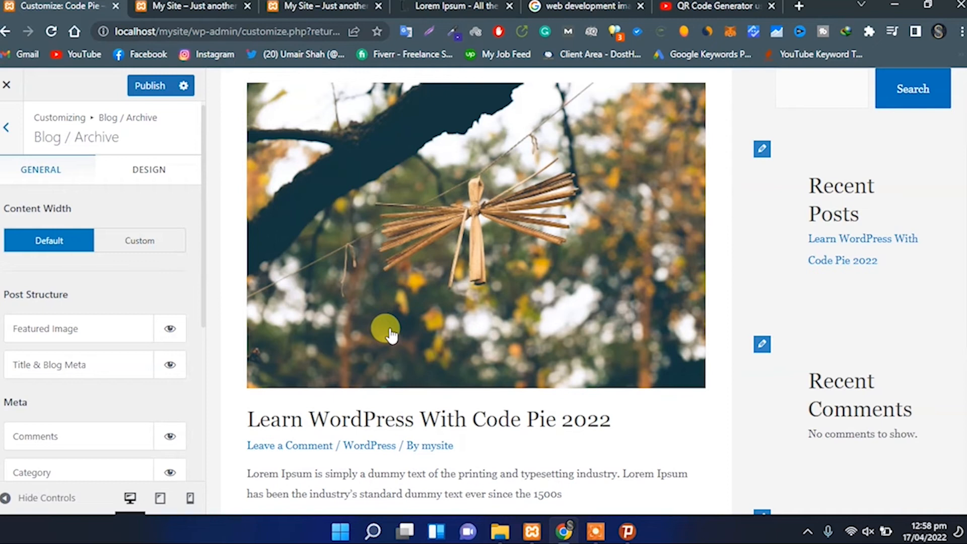
scroll(388, 338, up, 1)
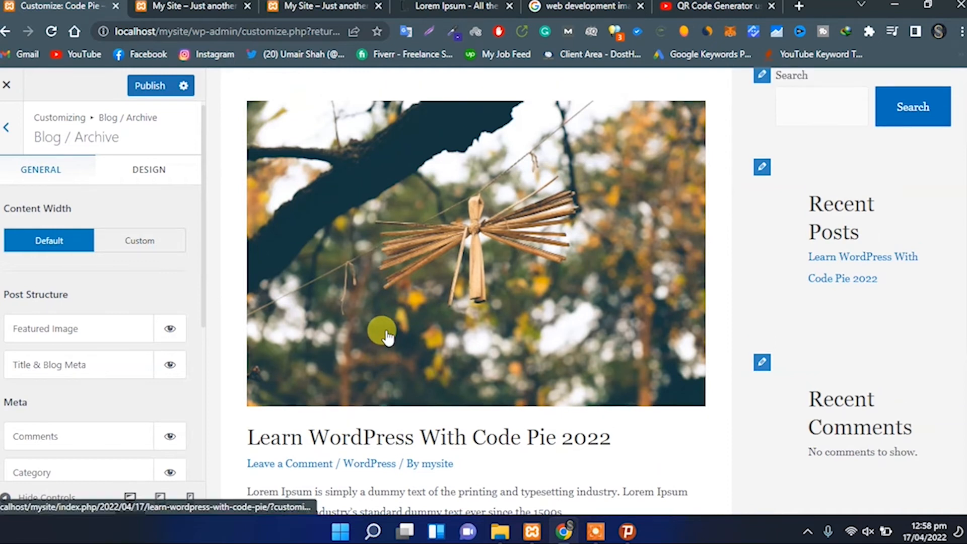
scroll(388, 337, up, 3)
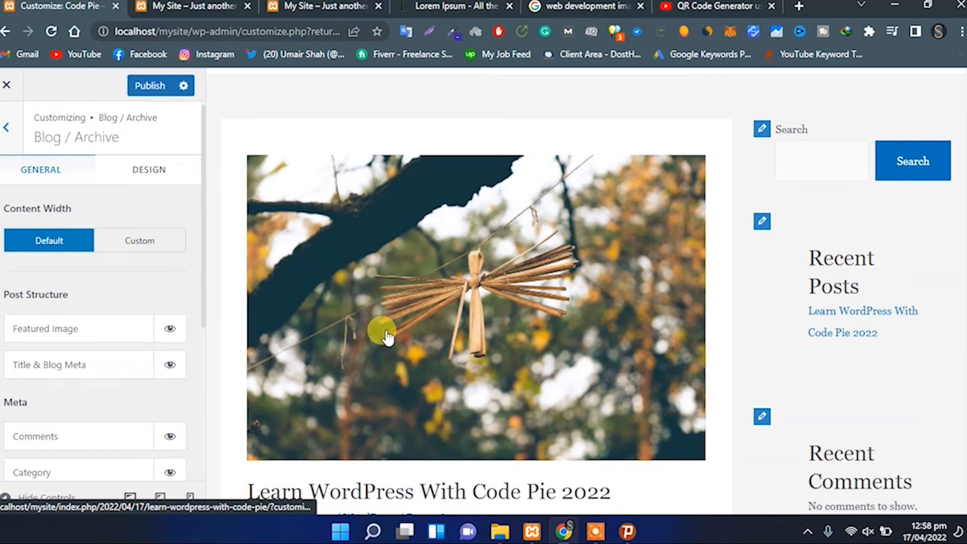
scroll(386, 337, down, 1)
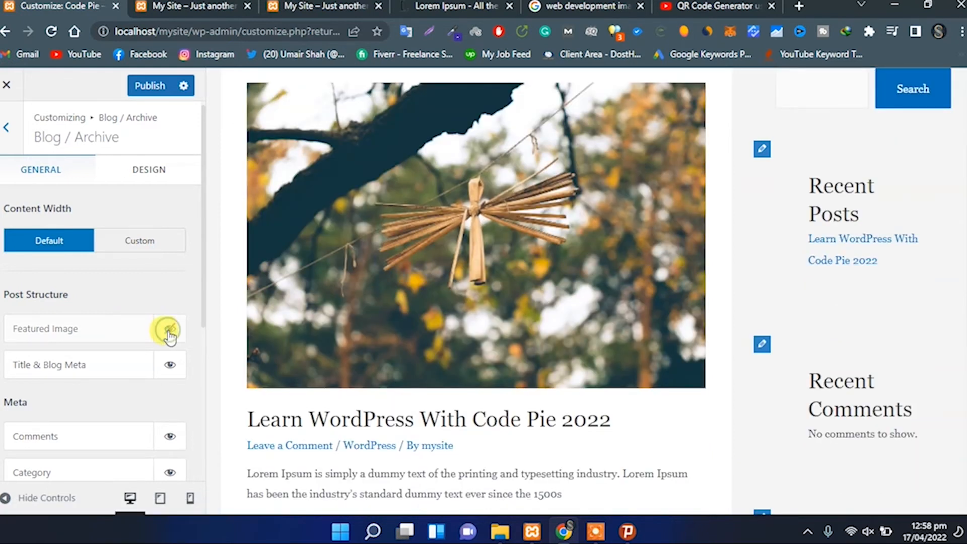
Try hiding the Featured Image and the Title & Blog Meta in the blog archive post structure, and restore both.
click(169, 331)
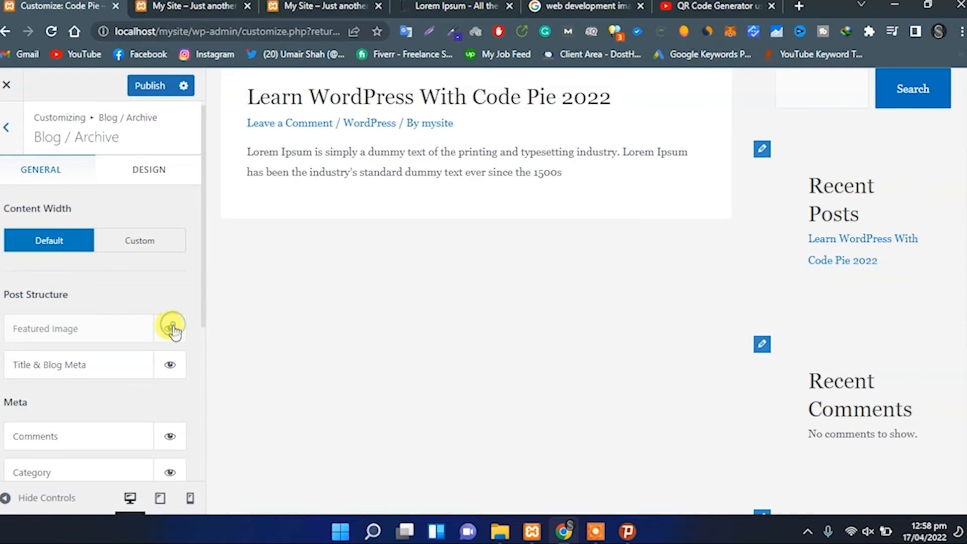
click(169, 364)
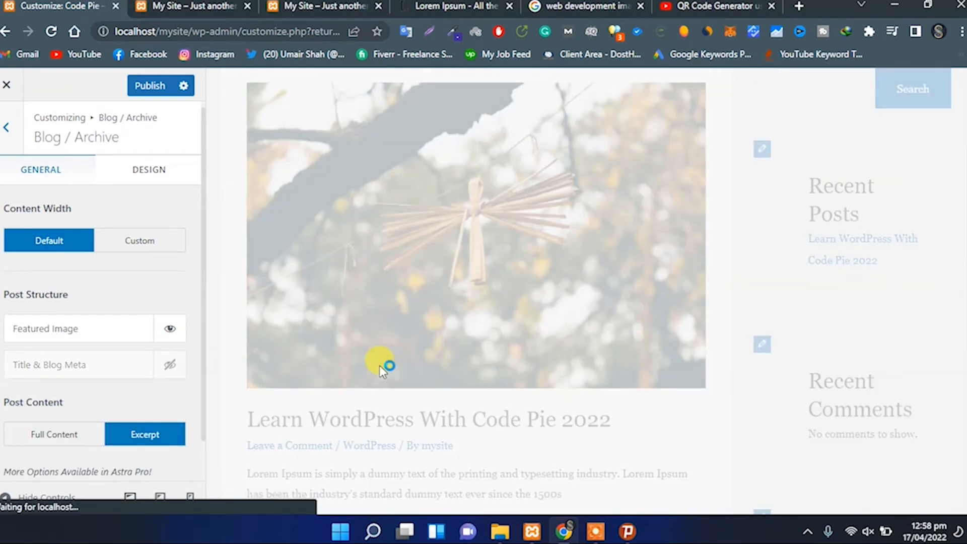
scroll(379, 366, up, 2)
scroll(379, 366, down, 4)
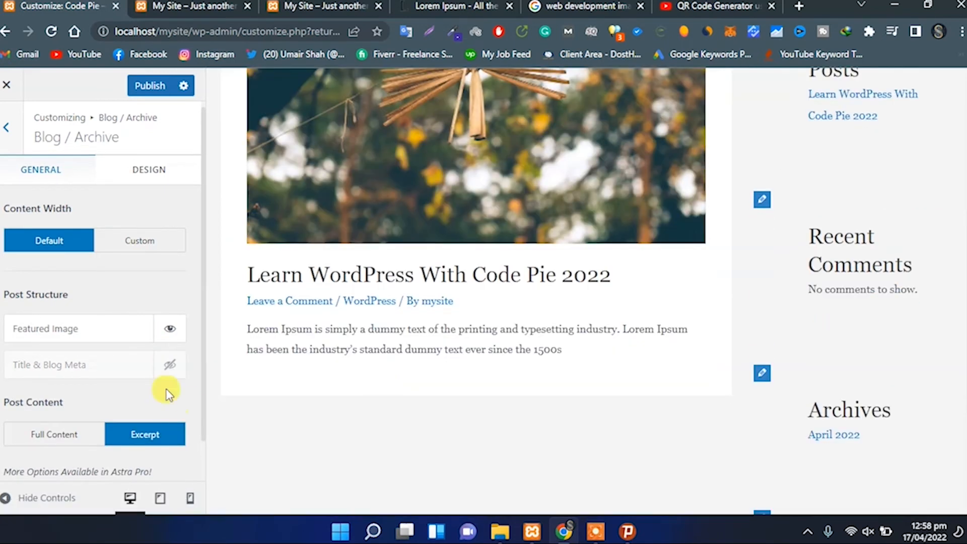
click(169, 366)
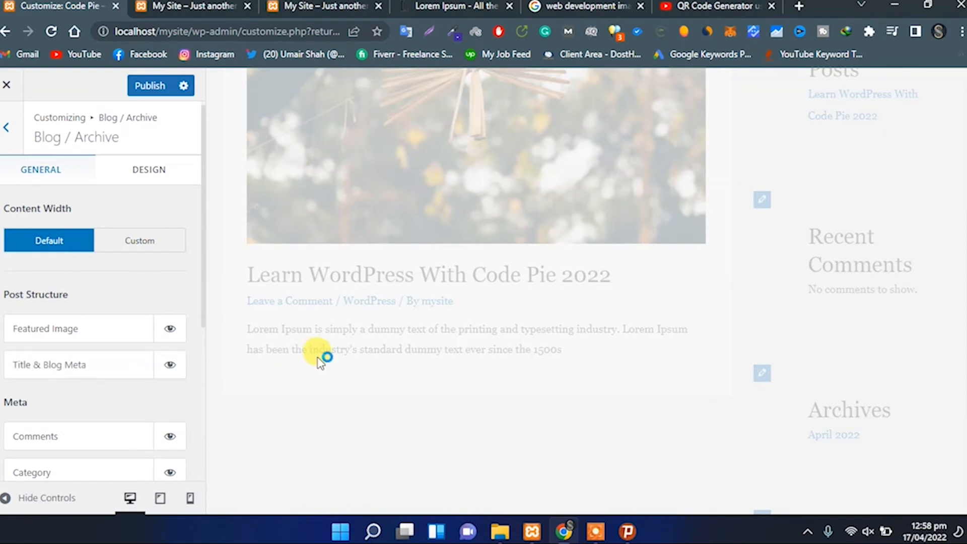
Hide the Comments, Category and Author meta on the blog archive posts.
scroll(151, 384, down, 3)
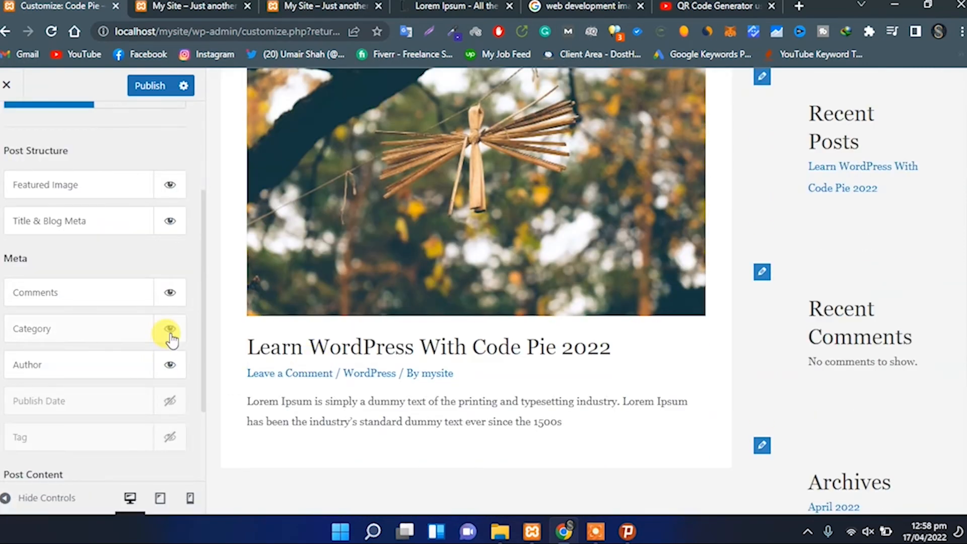
click(170, 293)
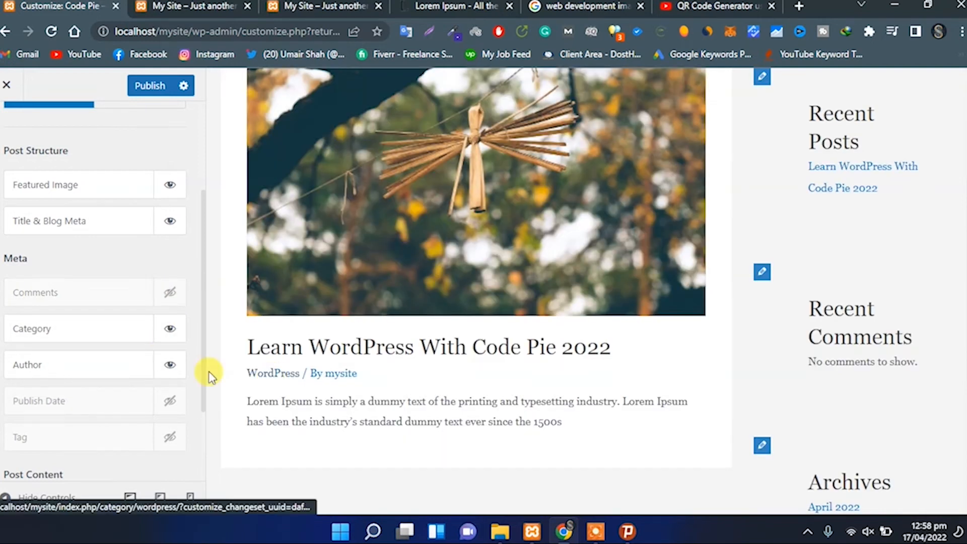
click(170, 328)
click(170, 366)
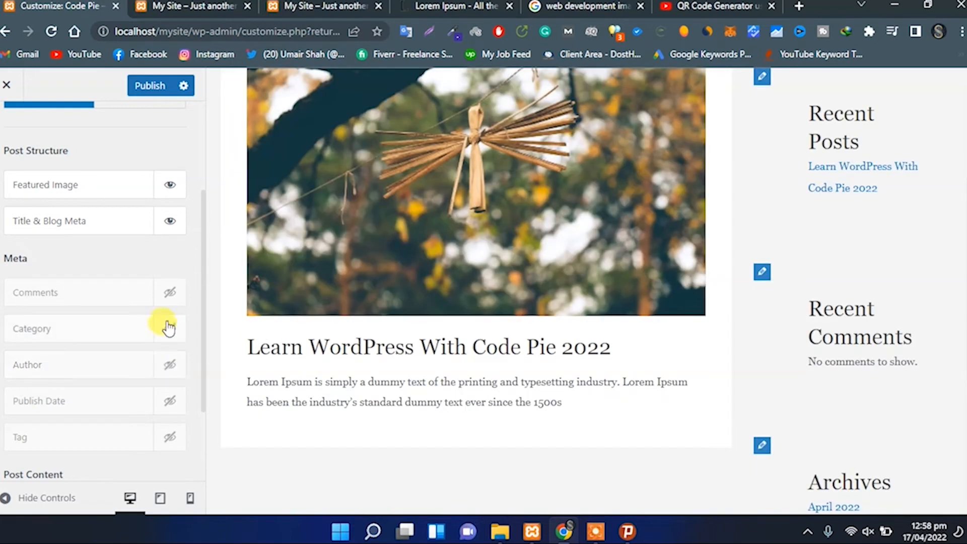
click(170, 329)
click(170, 332)
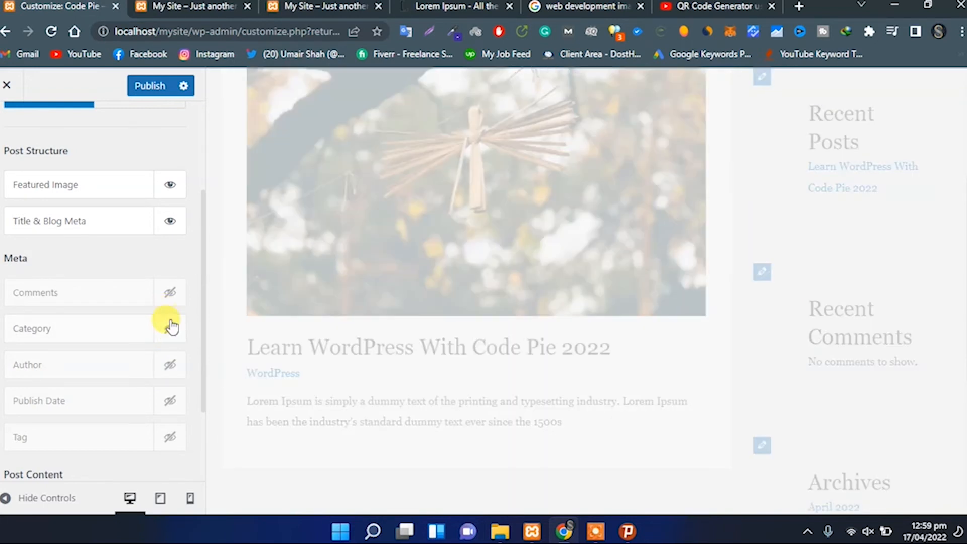
scroll(131, 393, down, 3)
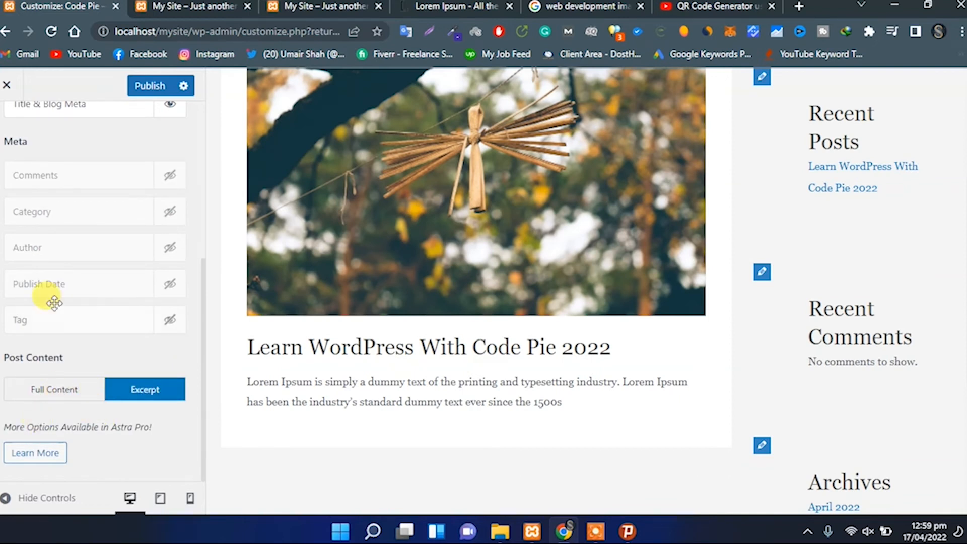
Leave the Blog / Archive settings and publish the customization changes.
scroll(53, 292, up, 5)
click(13, 135)
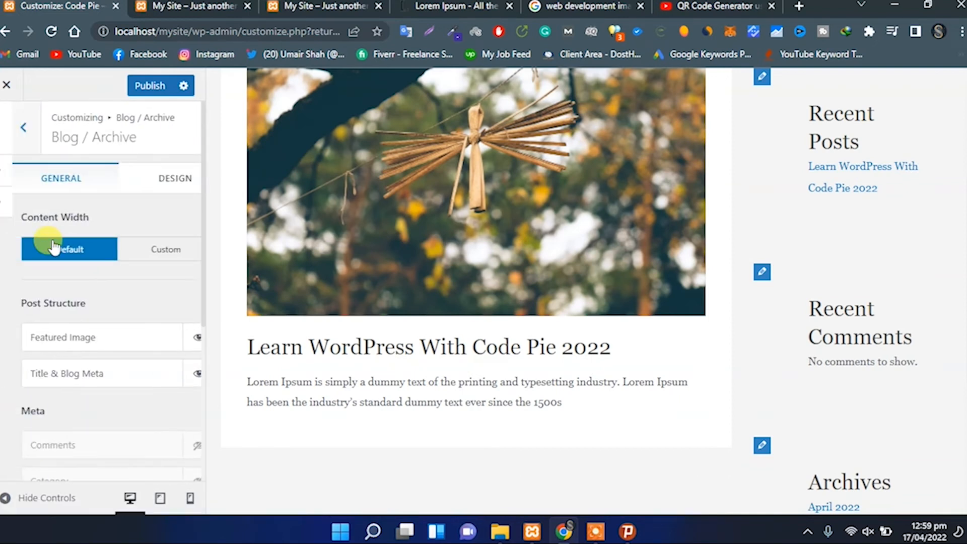
click(154, 91)
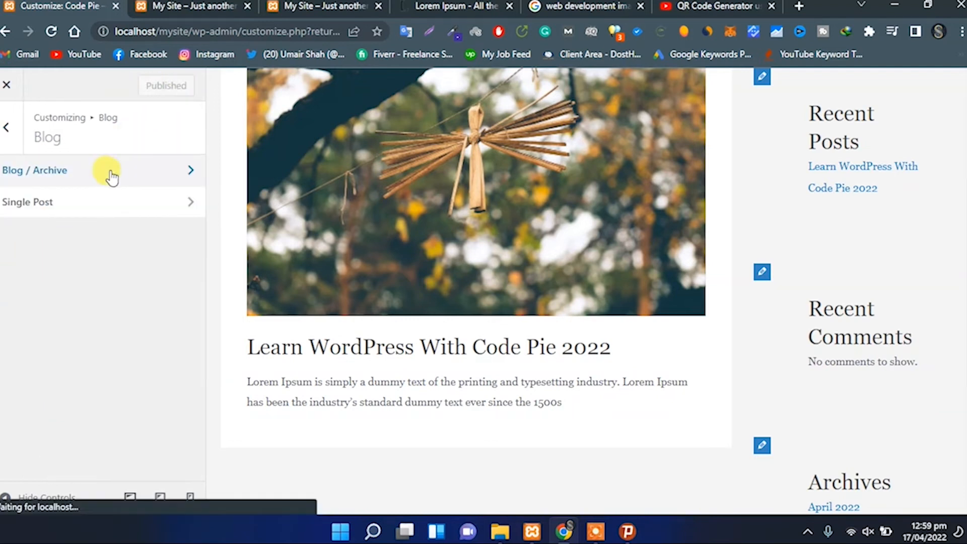
Enable related posts for single posts, review the related posts options, and return to the main customization list.
click(86, 204)
scroll(98, 297, down, 3)
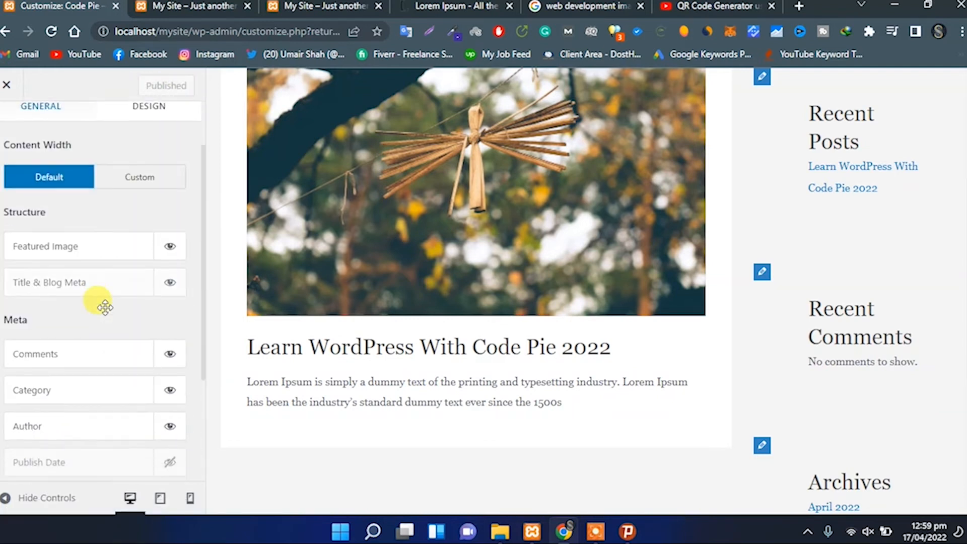
scroll(105, 291, down, 2)
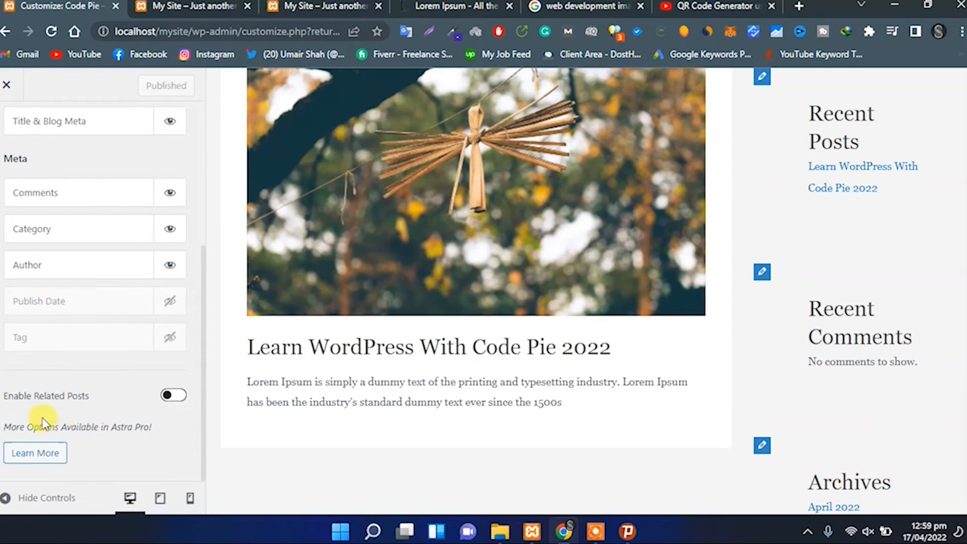
click(176, 397)
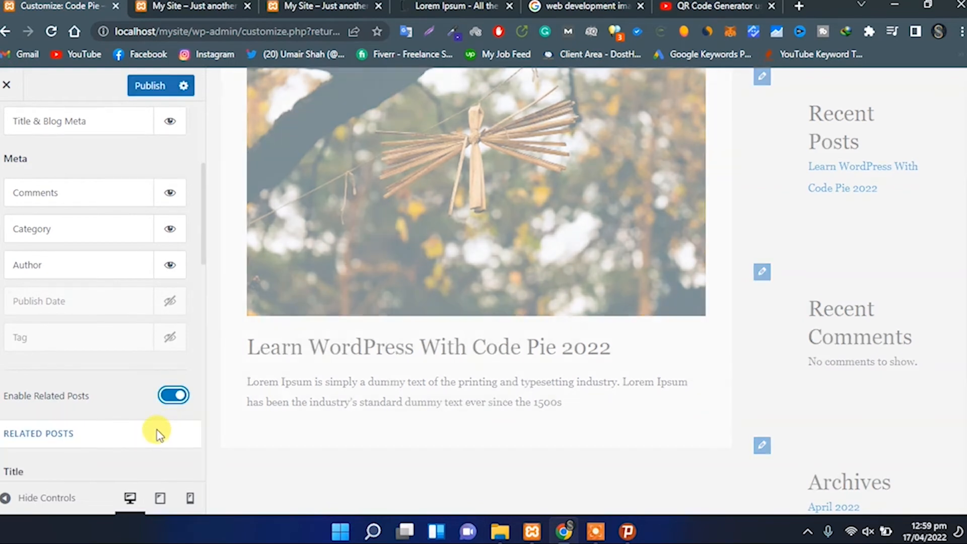
scroll(167, 423, down, 5)
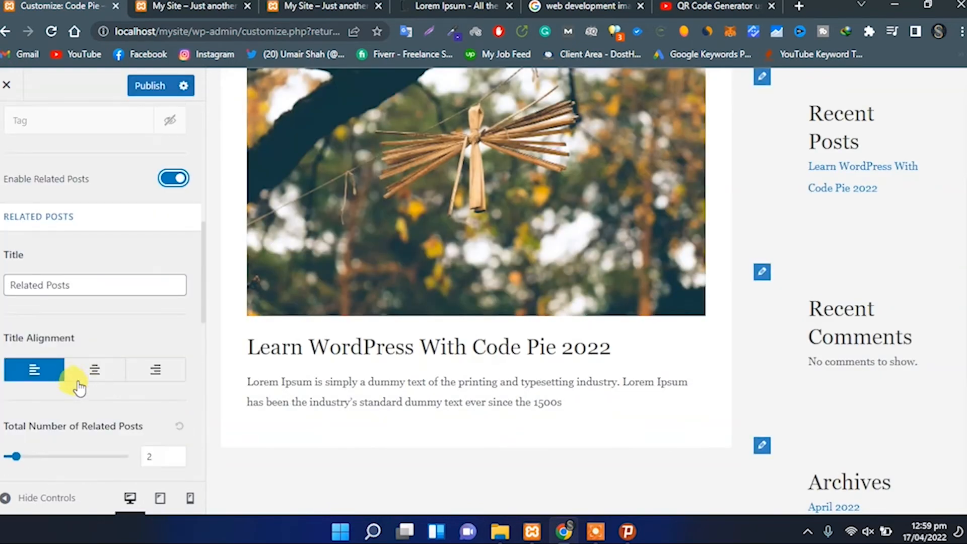
scroll(104, 383, down, 8)
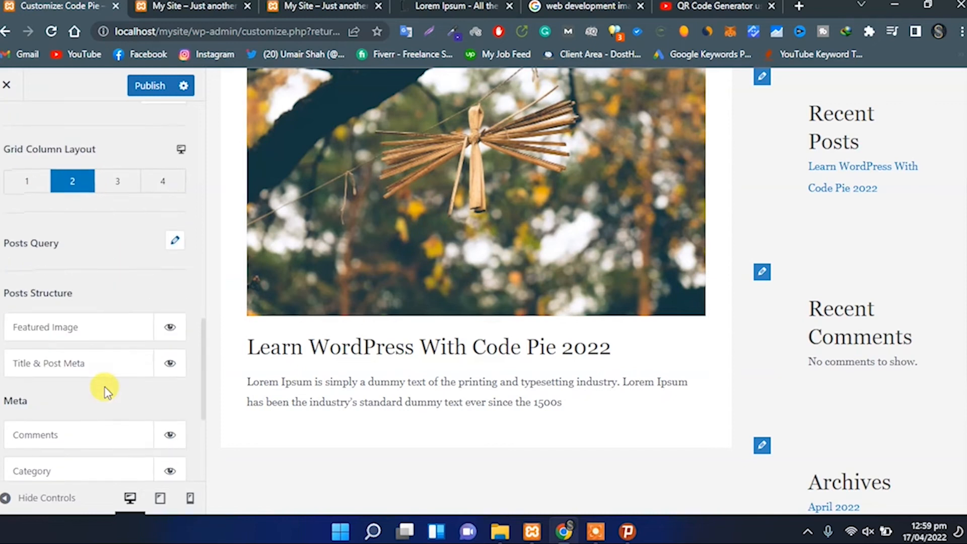
scroll(104, 392, down, 5)
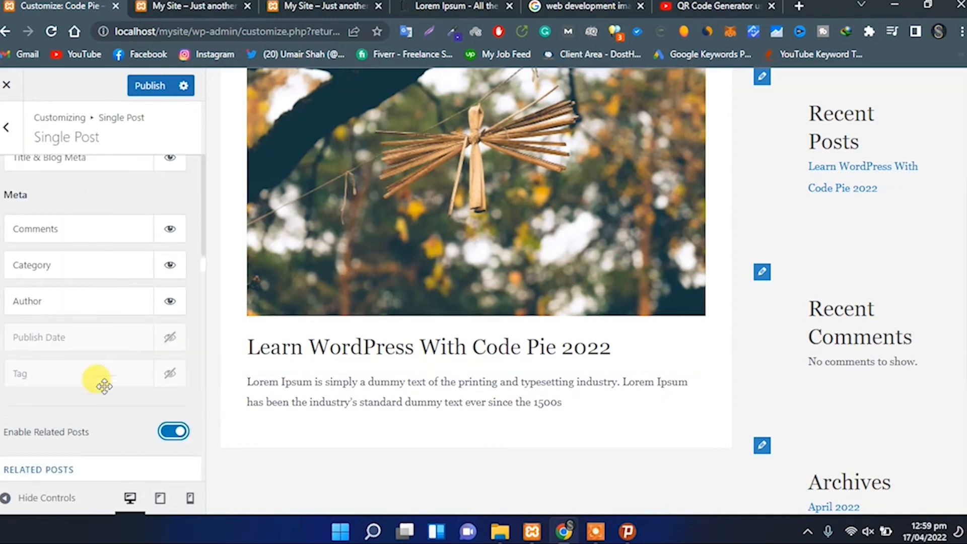
click(7, 128)
click(7, 128)
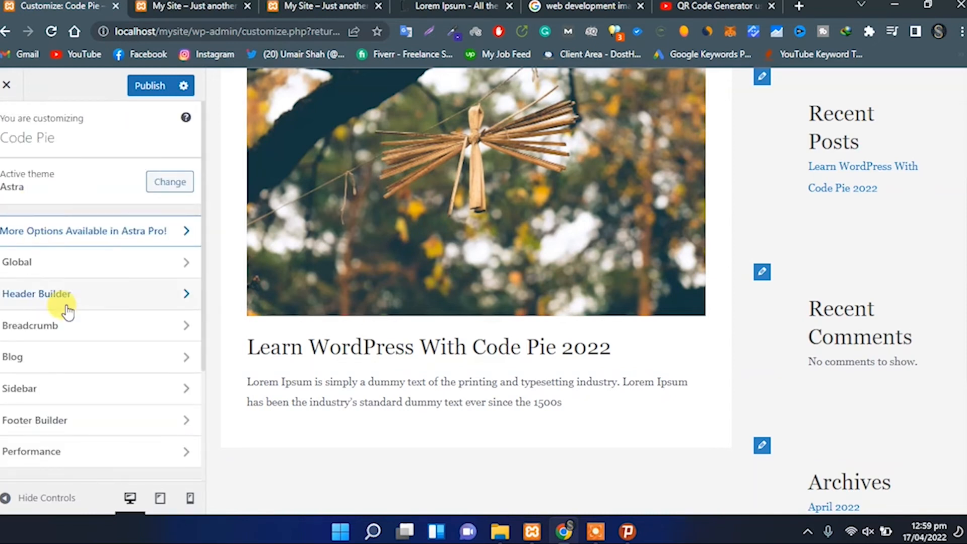
scroll(75, 314, down, 3)
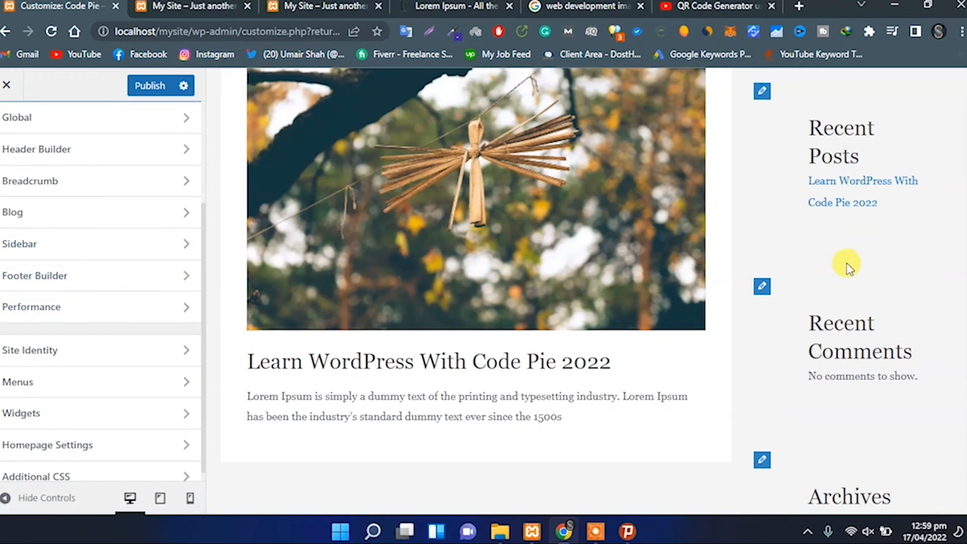
Try the No Sidebar and Left Sidebar options as the default sidebar layout, and restore Right Sidebar.
scroll(848, 267, up, 3)
scroll(826, 252, down, 8)
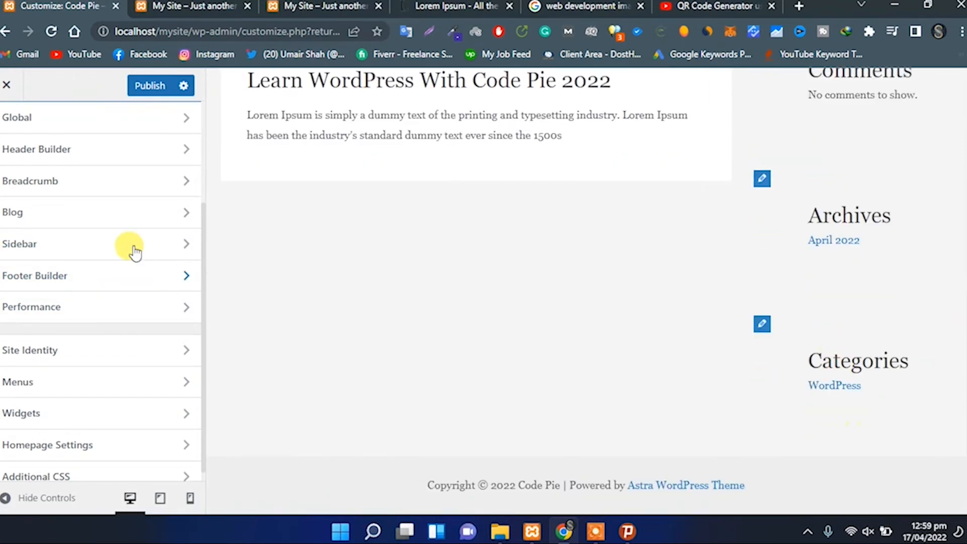
click(77, 251)
click(95, 215)
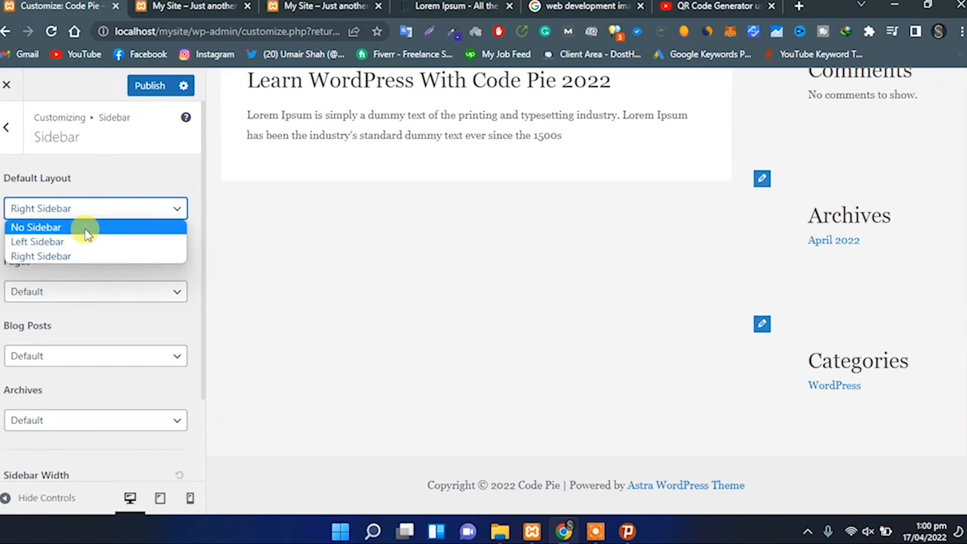
click(87, 233)
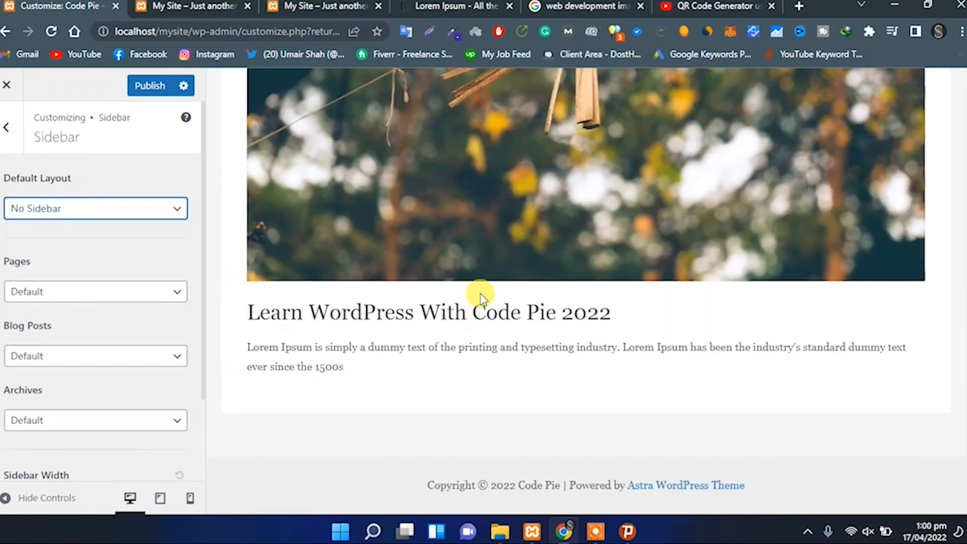
scroll(487, 307, up, 6)
scroll(488, 307, down, 2)
scroll(487, 307, down, 2)
click(171, 215)
click(158, 246)
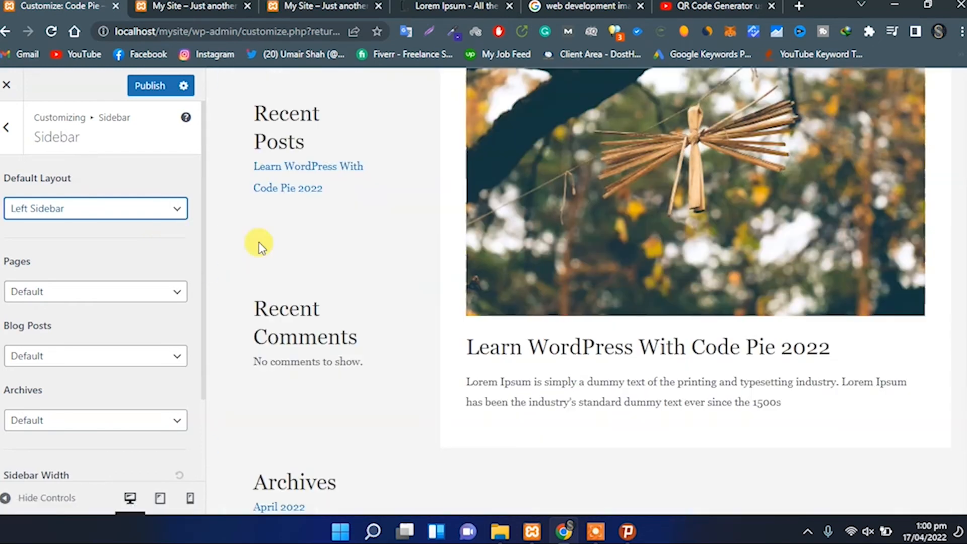
click(142, 208)
click(138, 255)
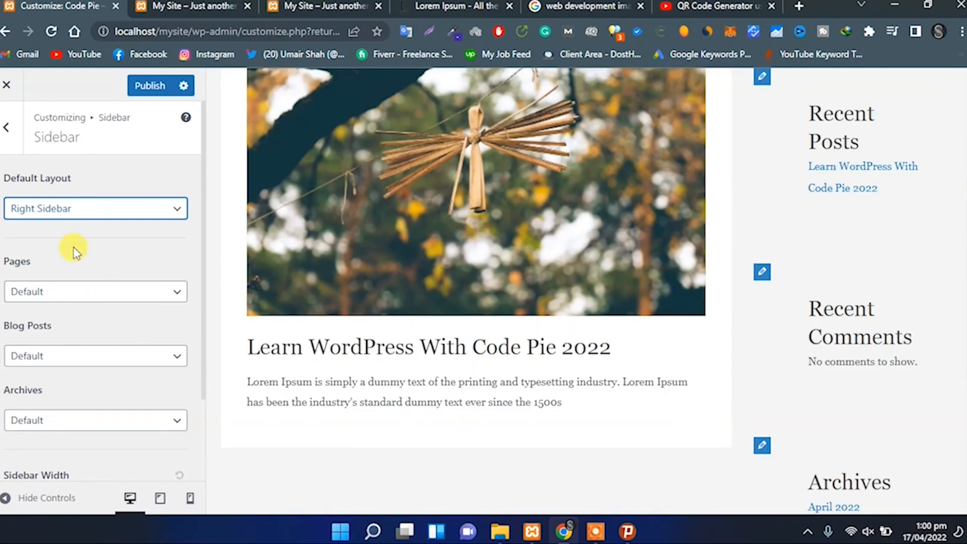
Review the sidebar layout options for Pages and Blog Posts and the sidebar width, and return to the main customization list.
click(78, 292)
click(92, 259)
scroll(86, 302, down, 2)
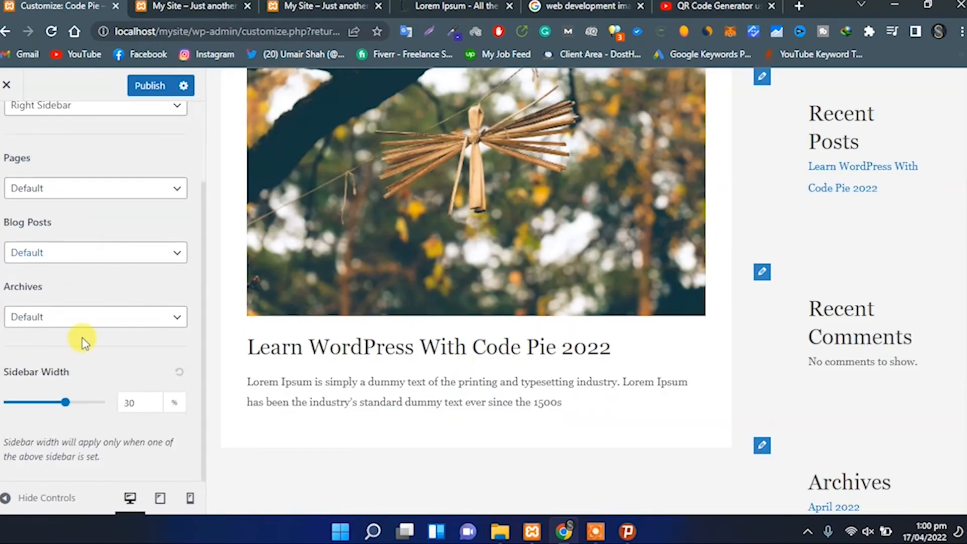
click(91, 253)
click(95, 255)
scroll(41, 171, up, 3)
click(8, 126)
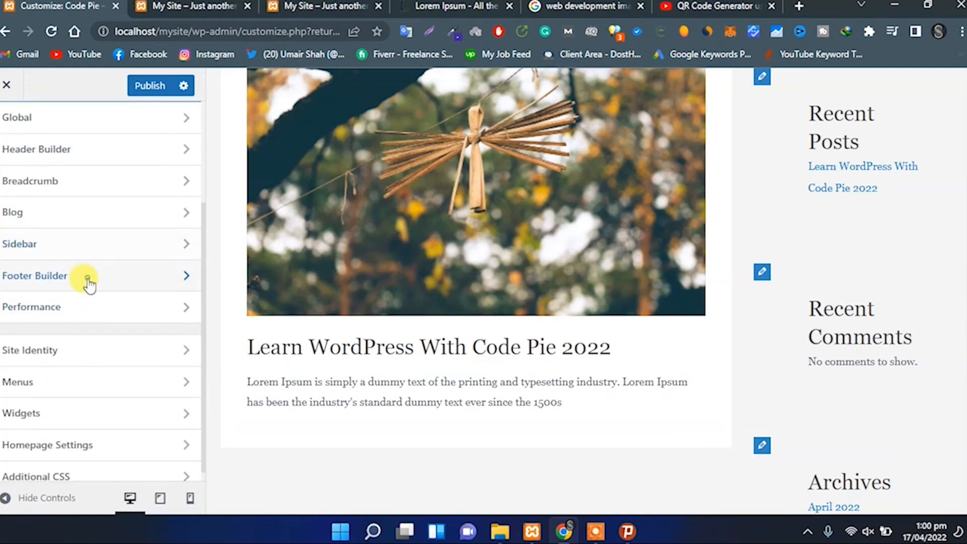
Replace the year and site title placeholders in the footer's copyright text with "2022 Code Pie".
click(81, 276)
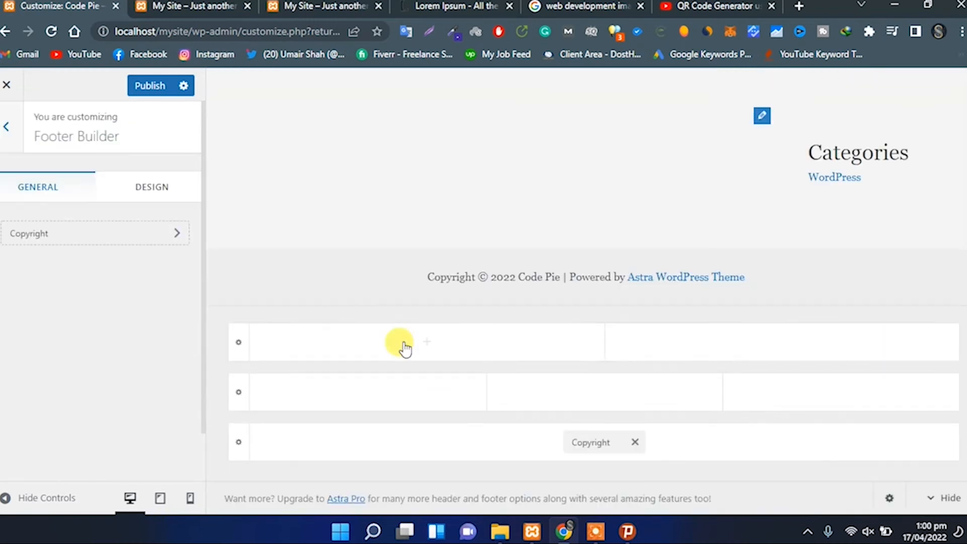
click(586, 444)
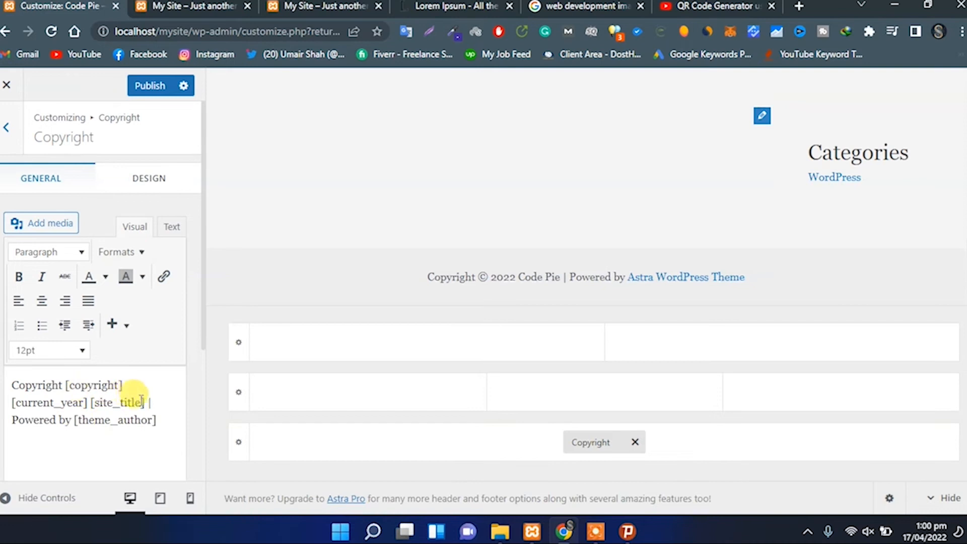
text(2022 Code Pie)
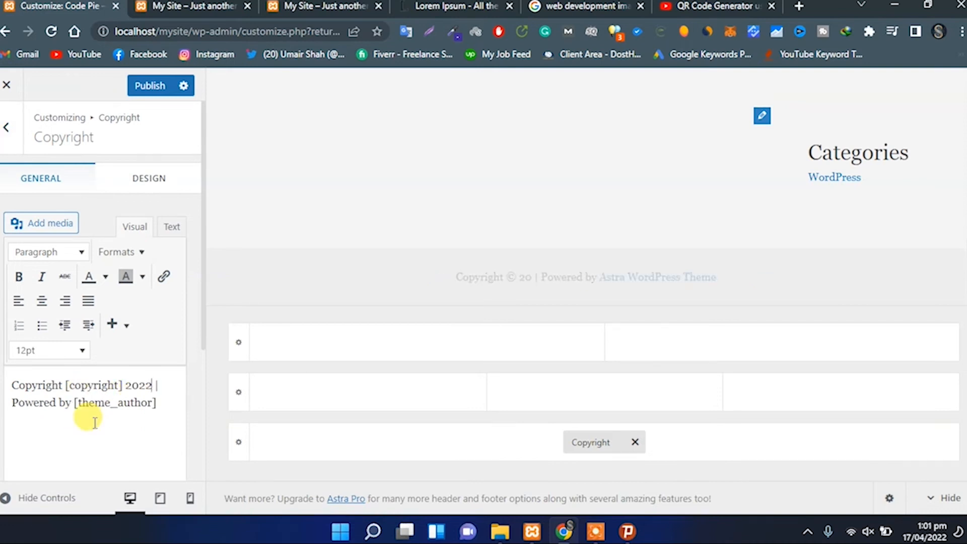
click(101, 427)
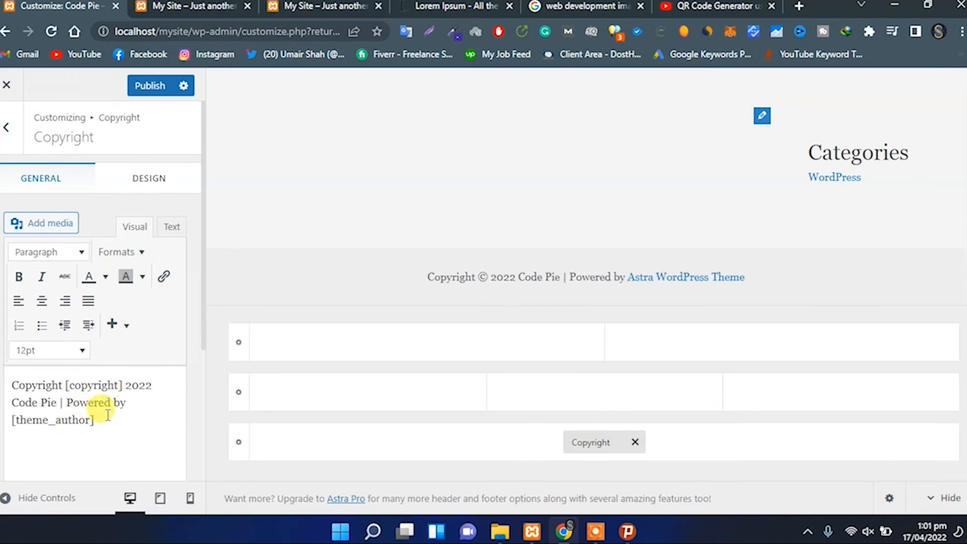
Replace the theme author placeholder in the copyright text with "Code Pie", publish the change and leave the Footer Builder.
drag(107, 420, 7, 419)
key(BackSpace)
text(Code Pie)
scroll(106, 363, down, 4)
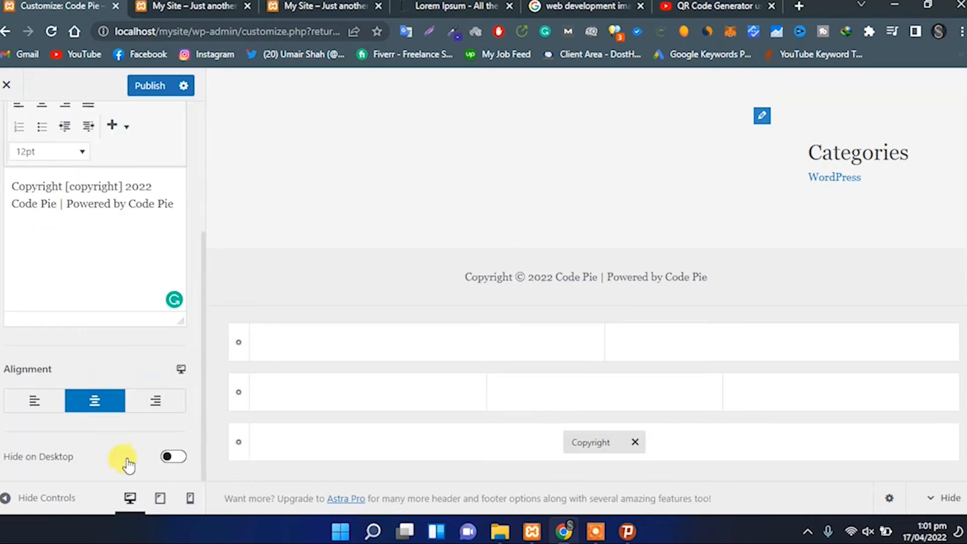
click(7, 127)
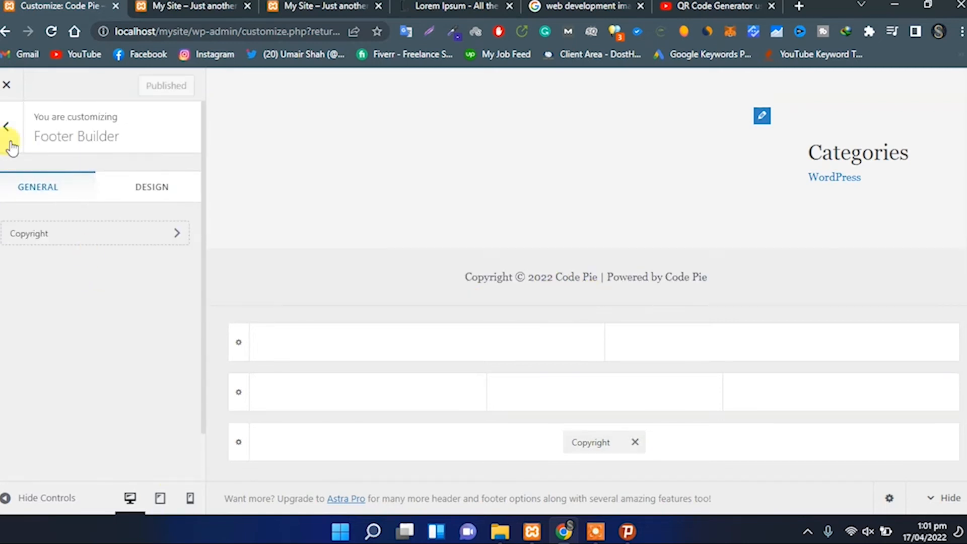
click(11, 145)
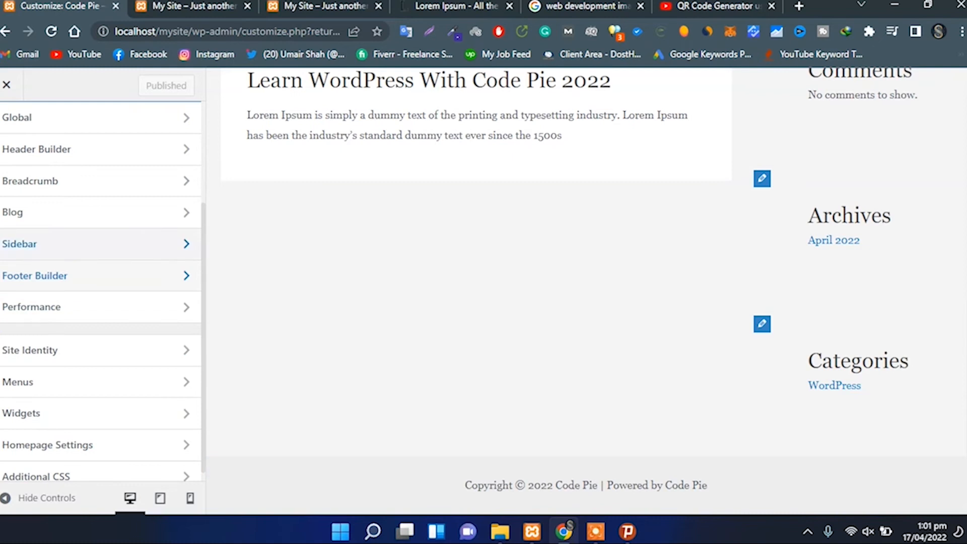
Try enabling Load Google Fonts Locally in the Performance settings, and turn it back off.
click(52, 308)
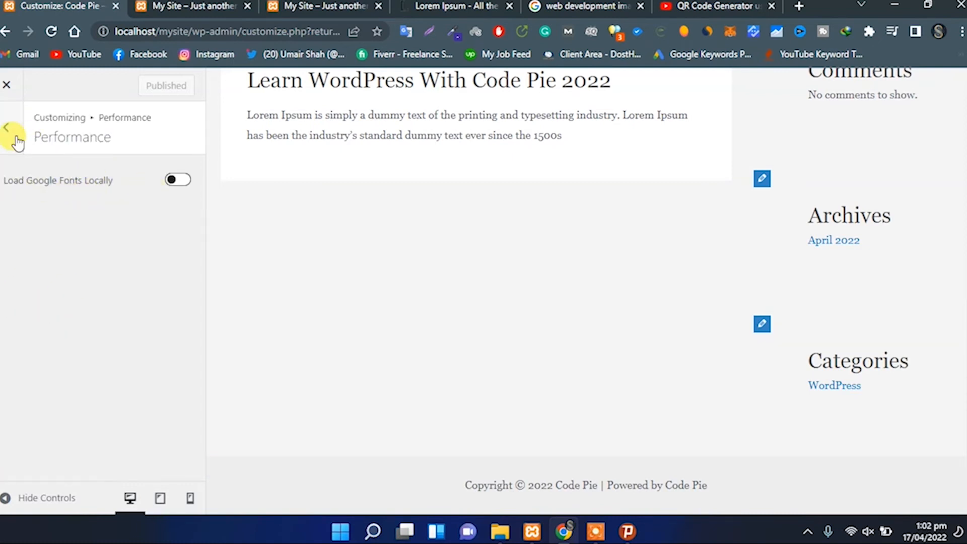
click(173, 181)
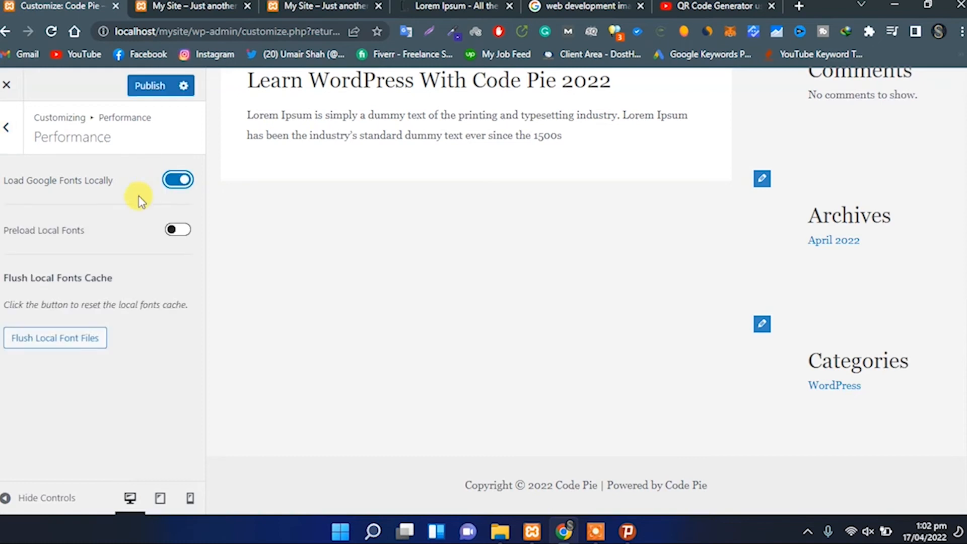
click(173, 181)
click(6, 127)
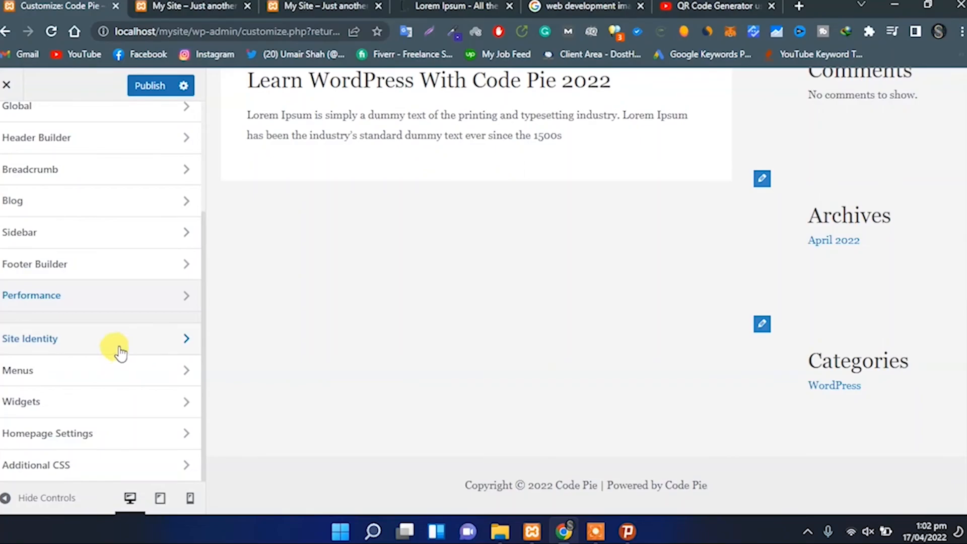
Look over the Site Identity settings and examine the menu locations that the theme offers.
click(121, 340)
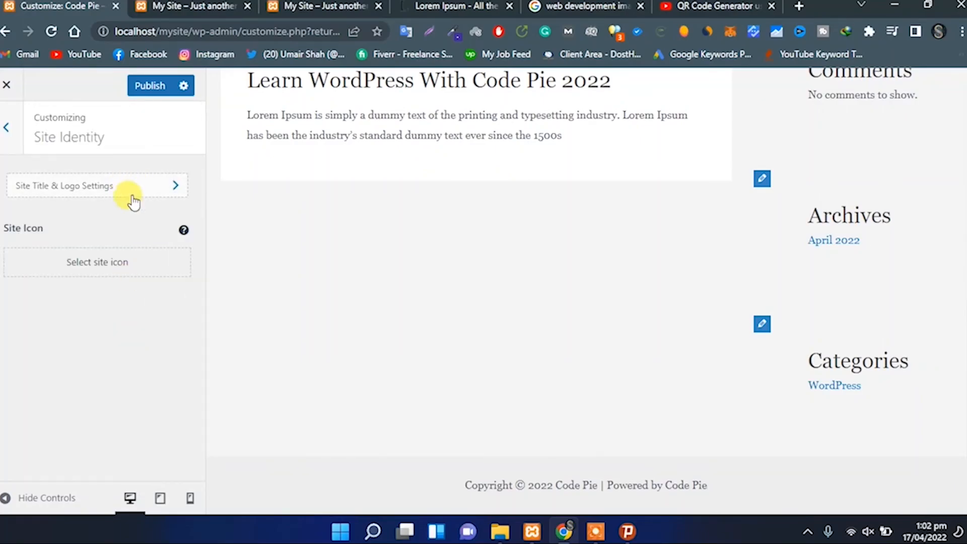
click(6, 127)
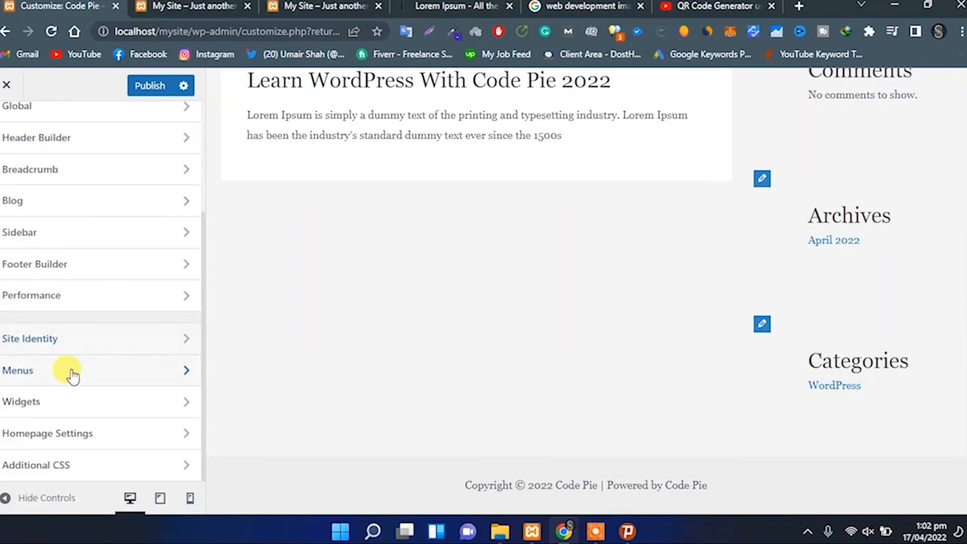
click(71, 373)
scroll(504, 332, up, 10)
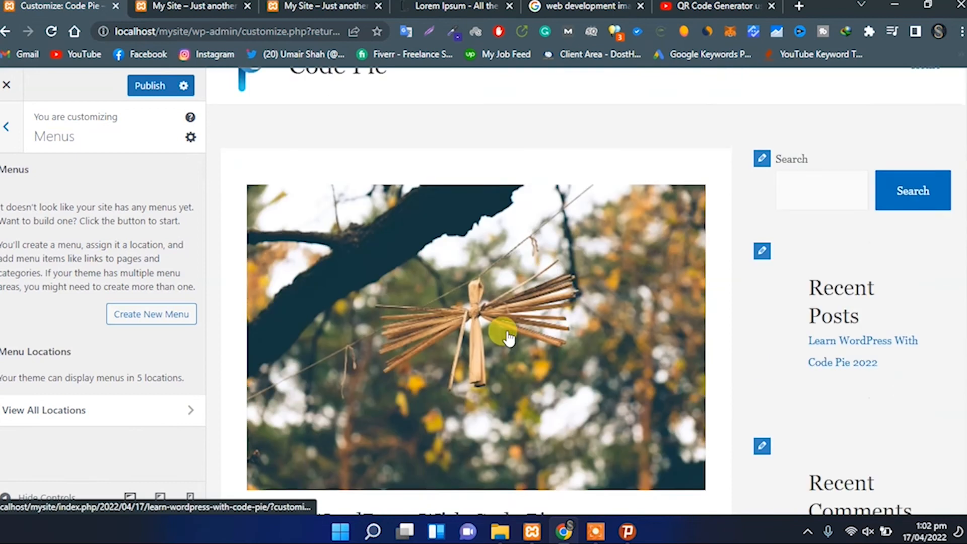
click(96, 410)
click(112, 334)
click(107, 348)
click(93, 418)
click(90, 418)
scroll(101, 388, down, 5)
click(112, 262)
click(111, 267)
scroll(116, 388, up, 5)
click(6, 127)
Create a new menu named "Main Menu" and assign it to the Primary Menu and Secondary Menu locations.
click(149, 318)
click(53, 214)
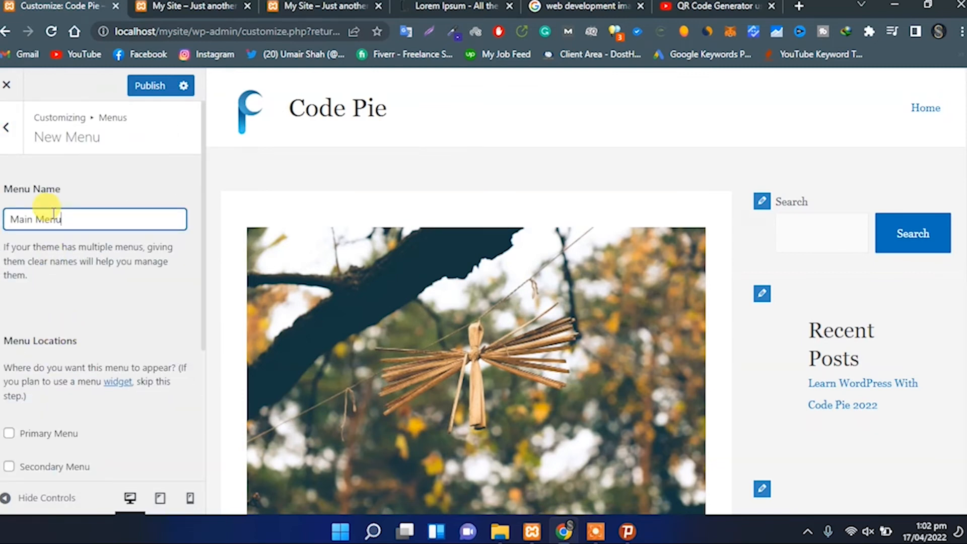
scroll(32, 420, down, 3)
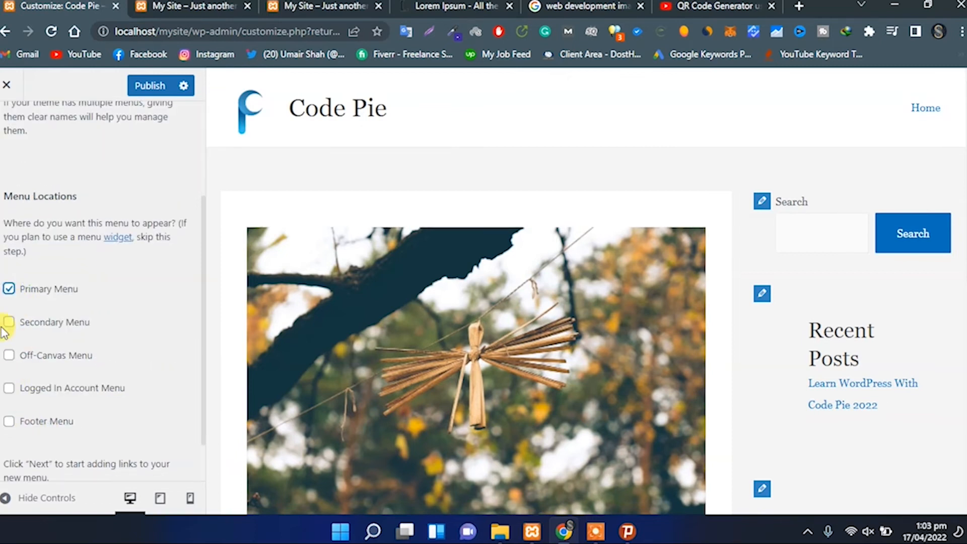
scroll(60, 423, down, 1)
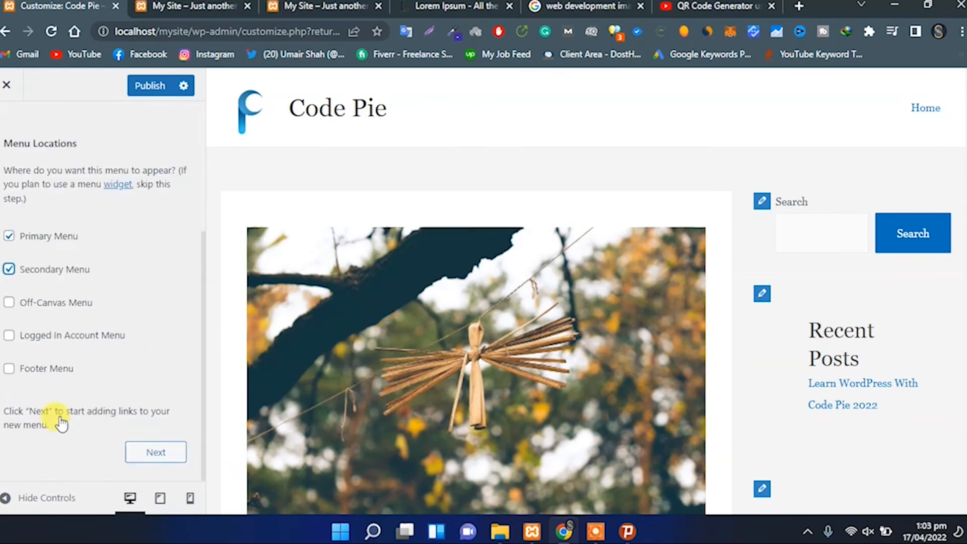
click(144, 451)
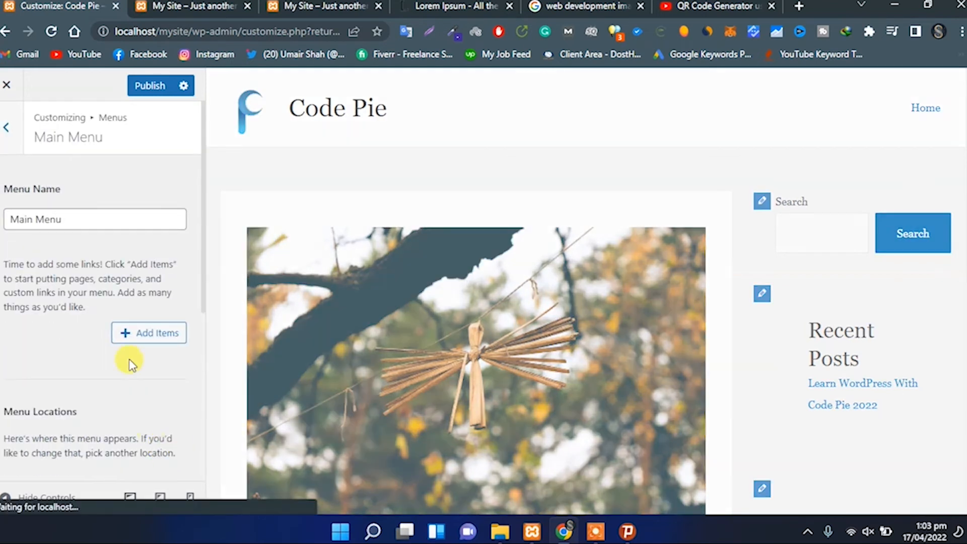
scroll(58, 377, down, 6)
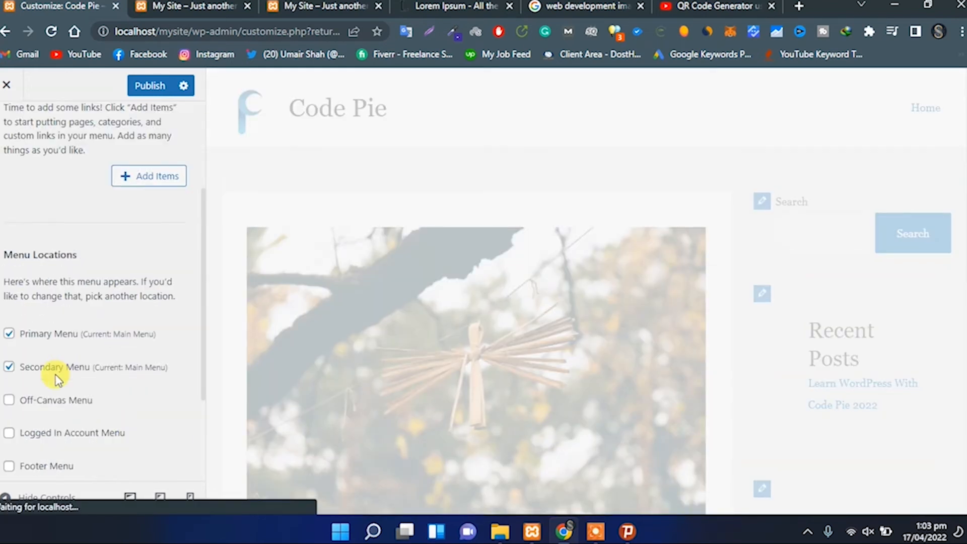
scroll(56, 373, up, 6)
Add the existing Home page and new pages named Contact and About to the Main Menu.
click(113, 335)
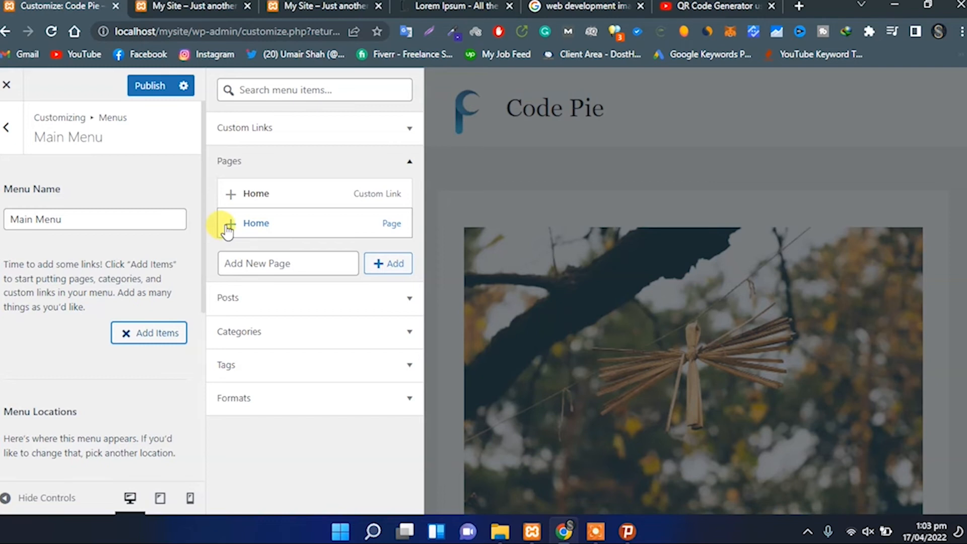
click(228, 225)
click(320, 264)
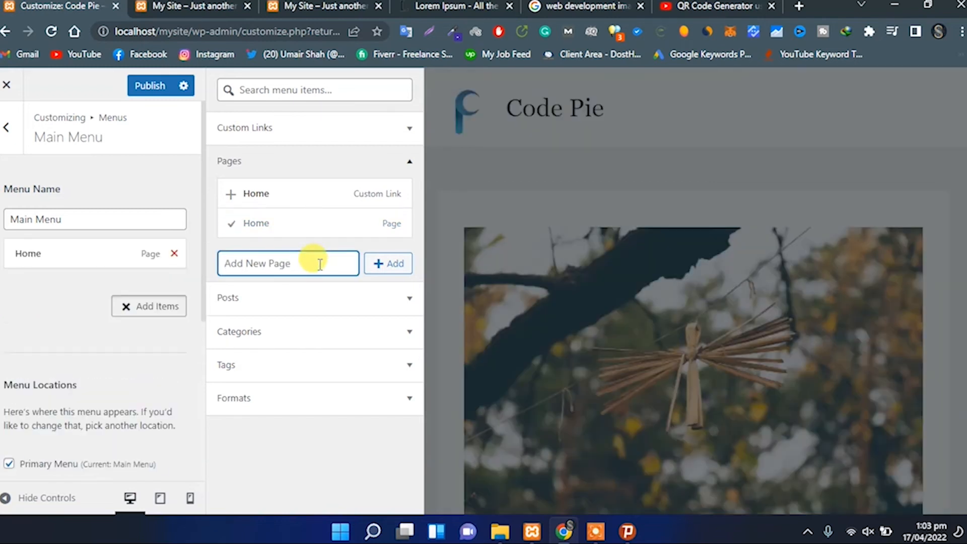
click(387, 263)
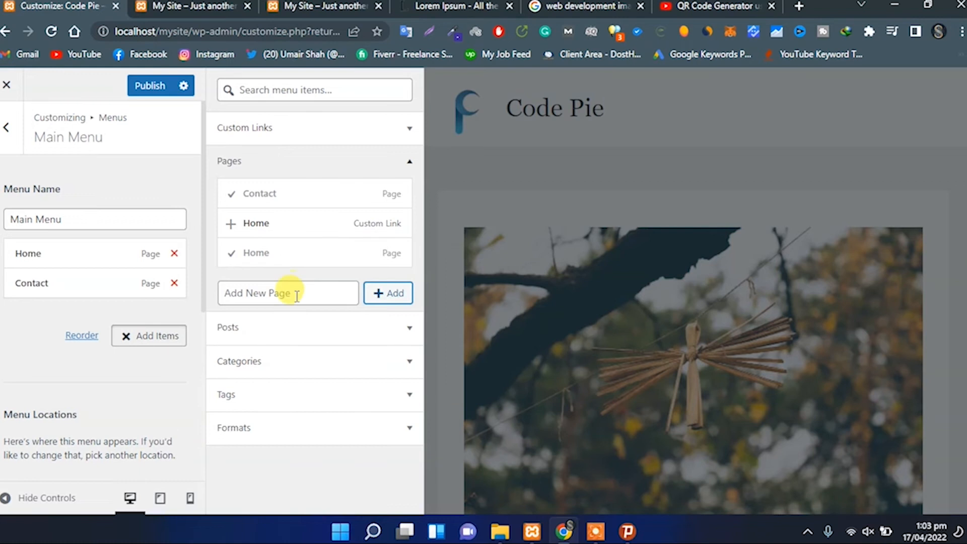
click(296, 293)
text(About)
click(388, 293)
Create pages named WordPress, HTML and CSS as further items of the Main Menu.
click(272, 321)
text(HTML)
key(BackSpace)
key(BackSpace)
key(BackSpace)
key(BackSpace)
text(WordPress)
click(283, 363)
text(CSS)
click(376, 363)
Add new pages named JavaScript, PHP, Laravel, Web Development and Apps Development to the Main Menu.
click(281, 363)
text(JavaScript)
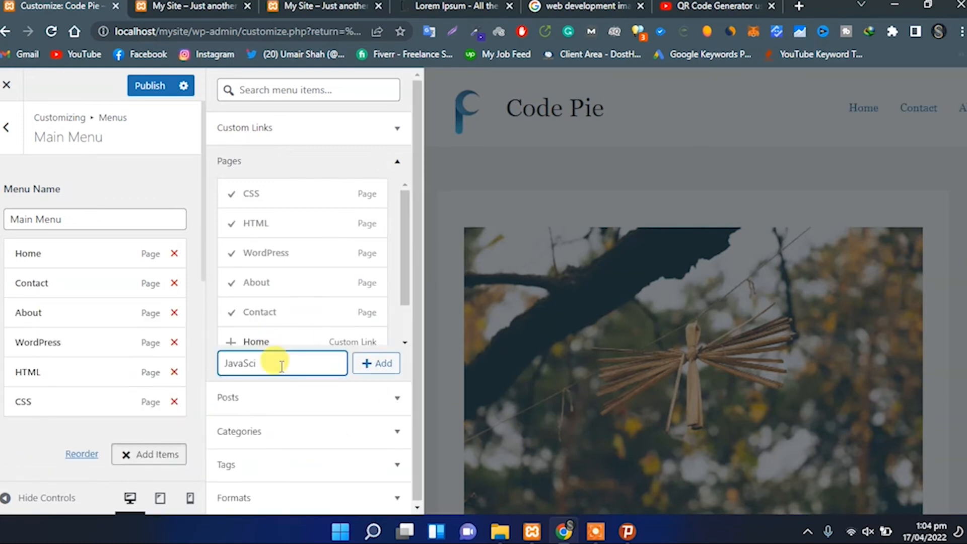
click(377, 363)
click(263, 364)
text(PHPvelopment)
click(376, 364)
click(270, 362)
text(Apps Development)
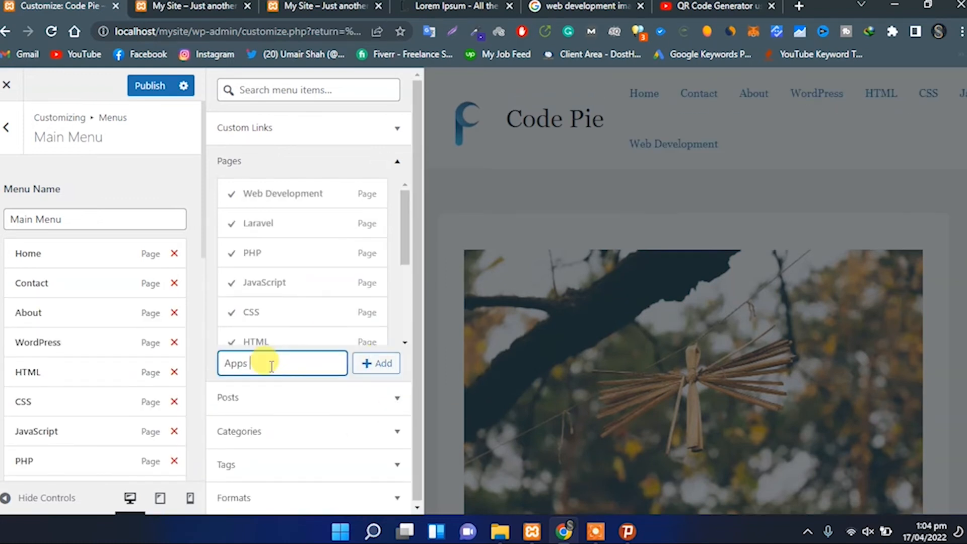
click(376, 364)
Move Web Development and Apps Development directly below Home in the menu order.
scroll(31, 282, down, 3)
drag(76, 353, 75, 144)
drag(69, 405, 68, 167)
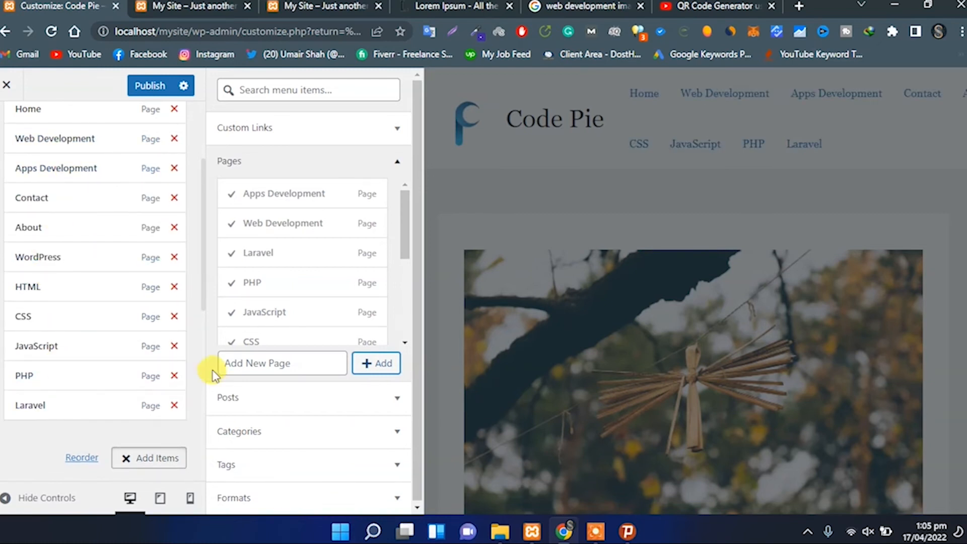
Add a new page named Flutter to the menu and nest it under Apps Development.
click(254, 365)
text(Flutter)
key(Return)
scroll(130, 406, up, 2)
scroll(97, 456, down, 2)
drag(71, 434, 93, 194)
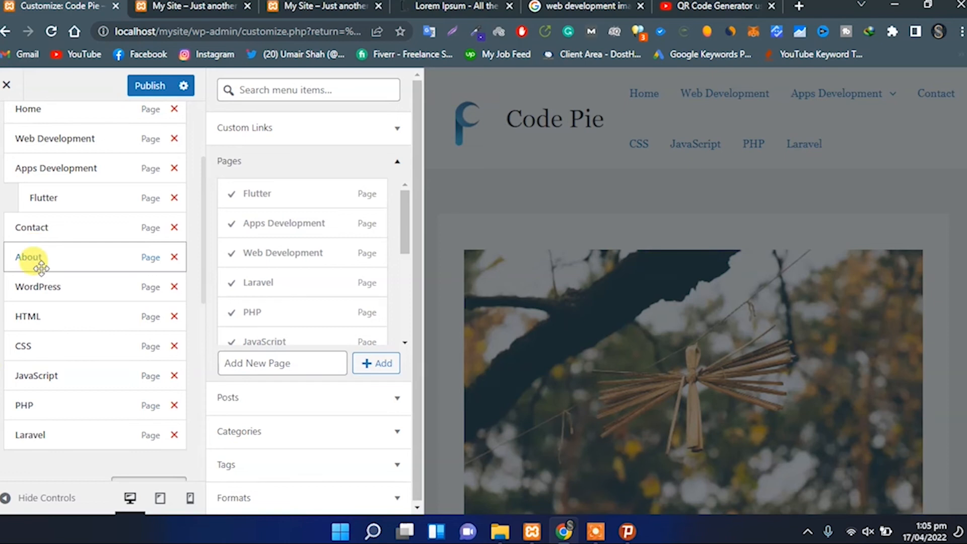
Place About above Contact, and nest WordPress and HTML under Web Development.
drag(33, 226, 73, 173)
drag(61, 319, 71, 198)
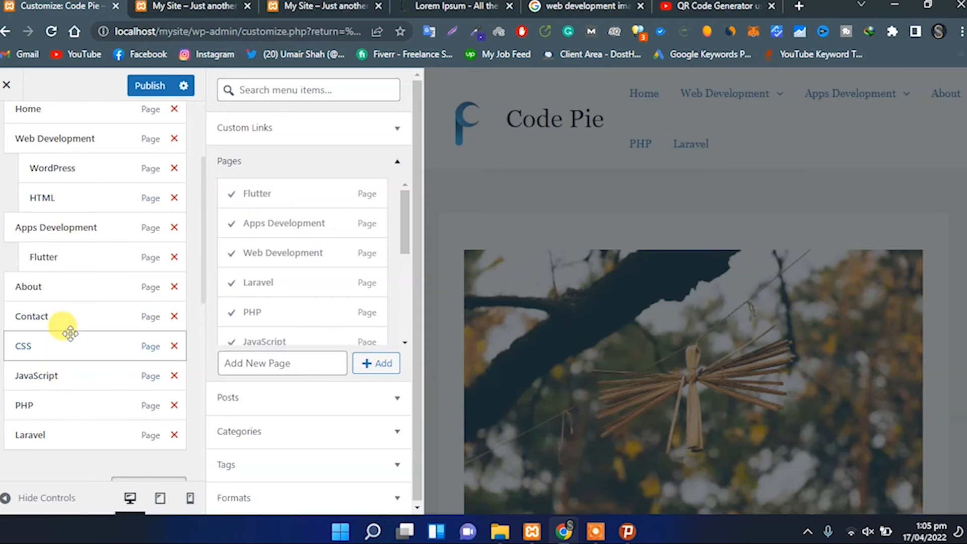
Nest CSS, JavaScript, PHP and Laravel under Web Development after HTML, and publish the menu changes.
drag(71, 335, 70, 230)
drag(63, 386, 43, 258)
drag(31, 406, 43, 289)
drag(32, 431, 40, 316)
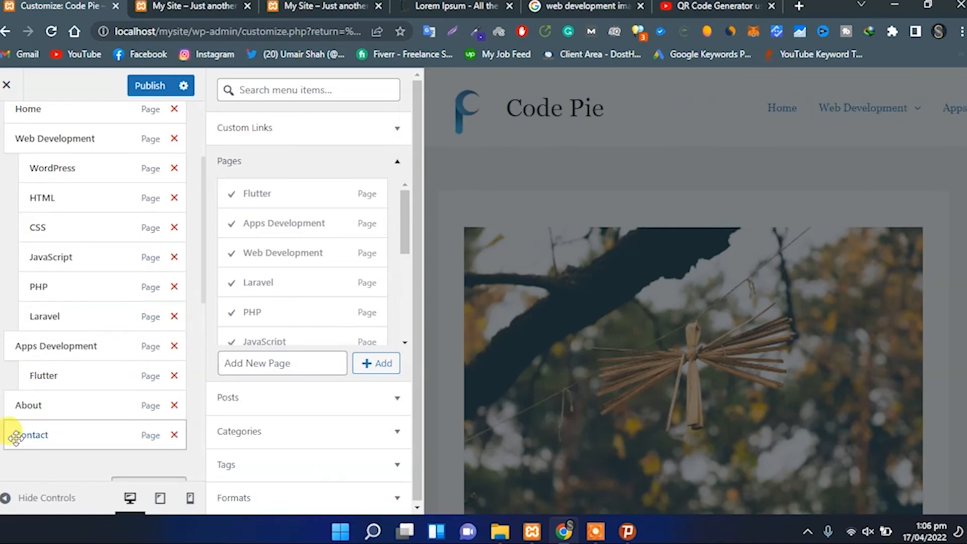
click(149, 89)
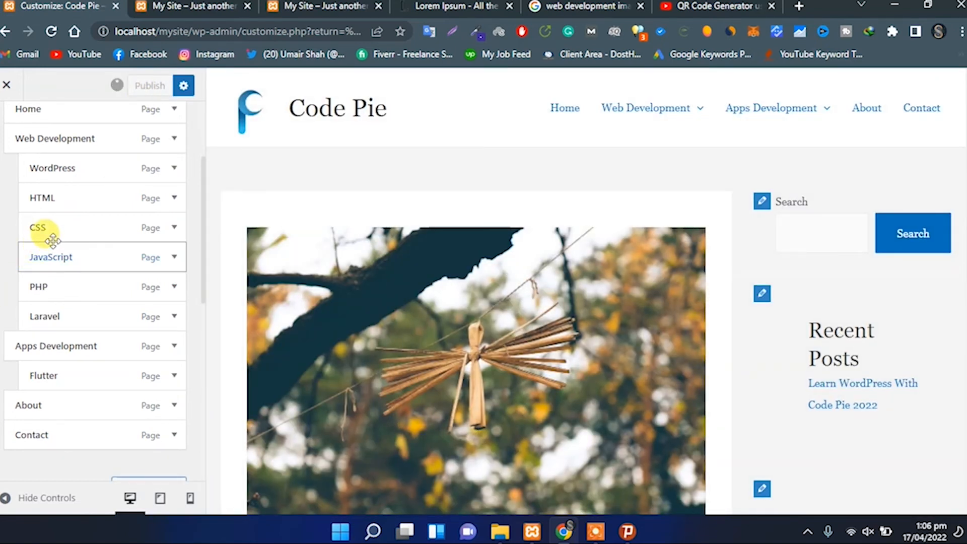
Check the submenus of Web Development and Apps Development in the site preview, and leave the Main Menu settings.
scroll(45, 242, up, 3)
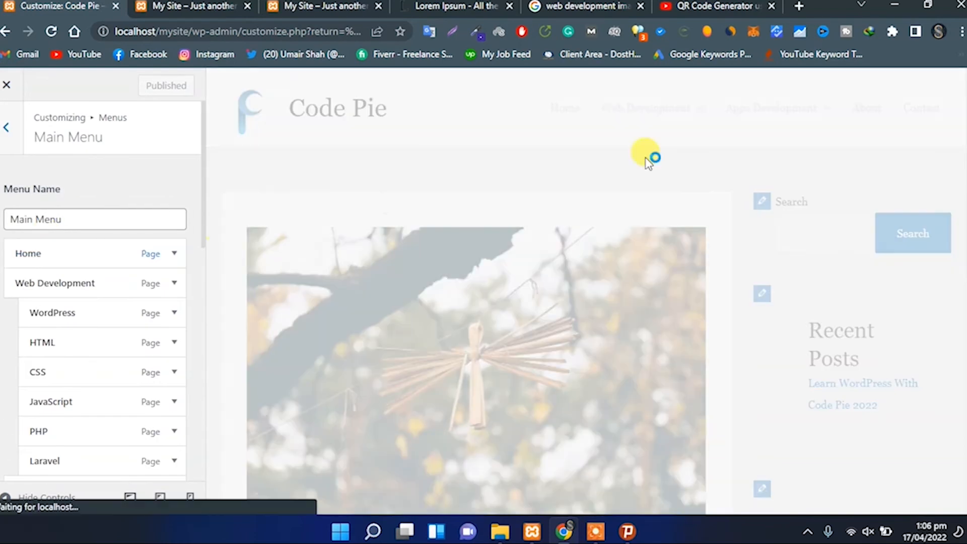
mouse_move(680, 122)
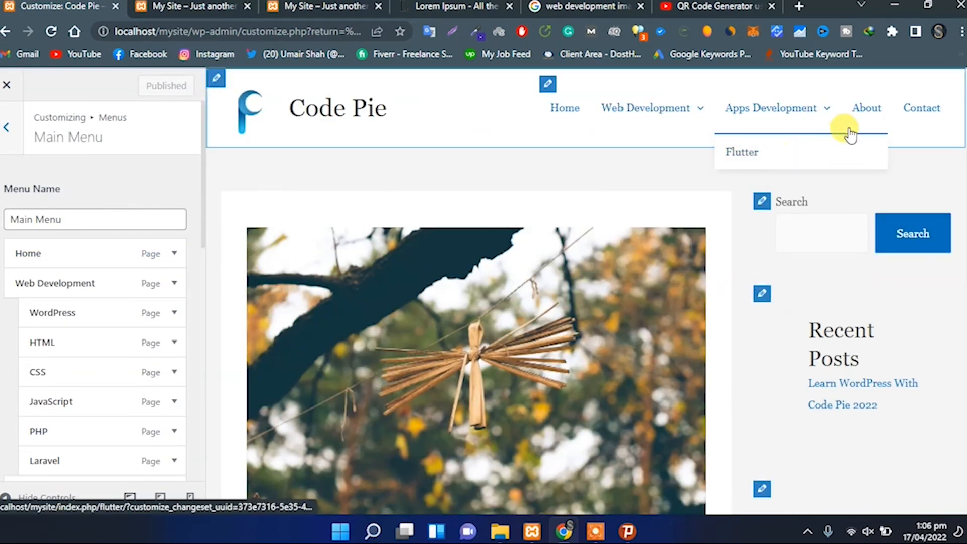
click(8, 129)
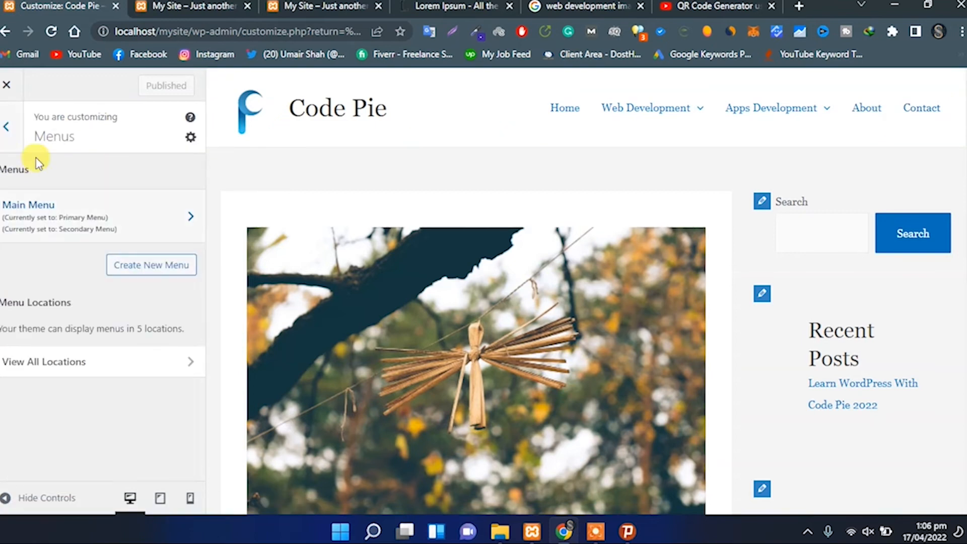
Open the Main Sidebar widgets, dismiss the block widgets welcome, and examine the sidebar blocks against the preview.
click(6, 129)
click(89, 401)
click(88, 267)
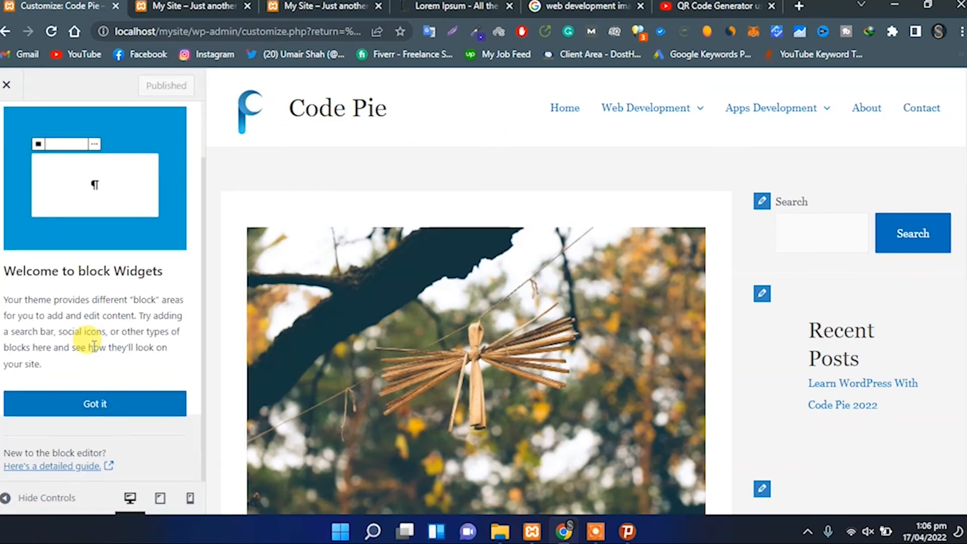
click(86, 405)
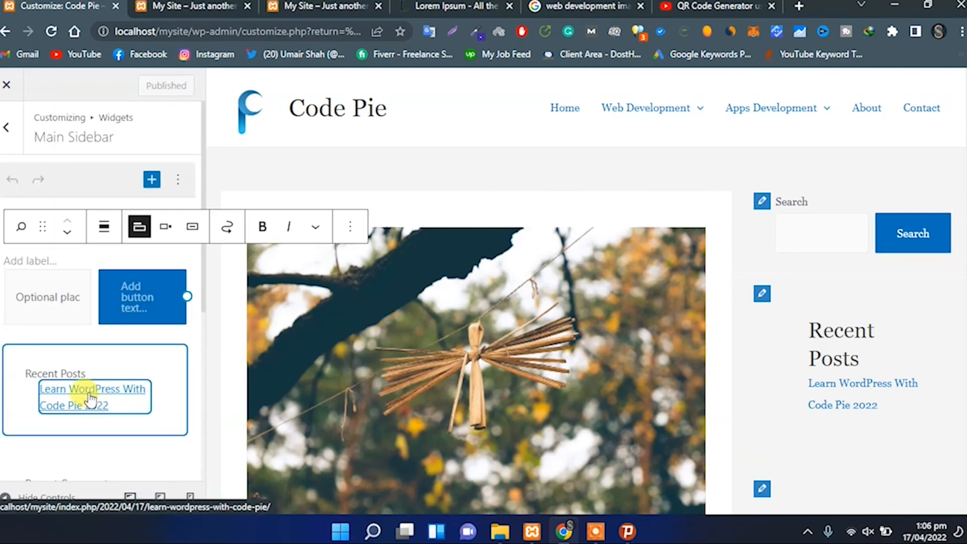
scroll(89, 409, down, 4)
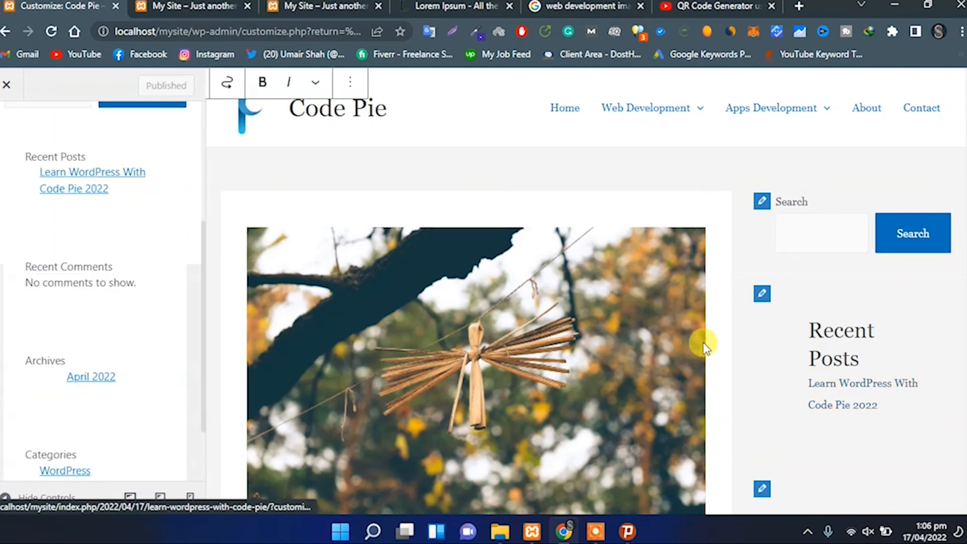
scroll(141, 286, down, 2)
scroll(788, 382, down, 1)
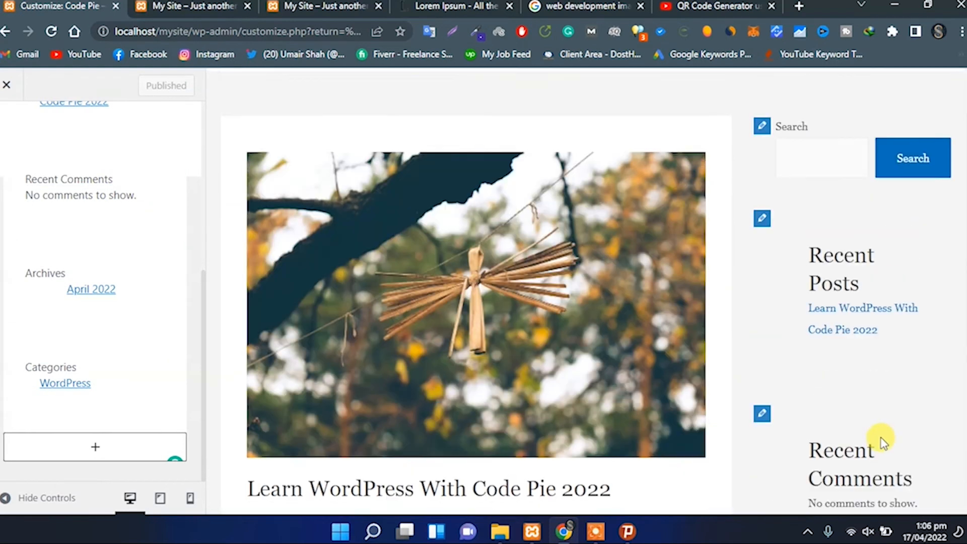
click(762, 413)
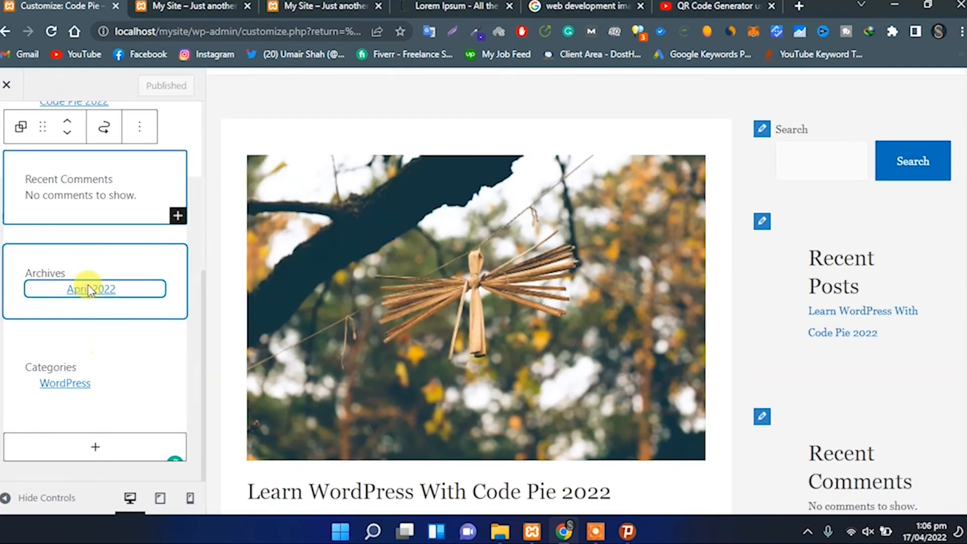
scroll(91, 312, up, 6)
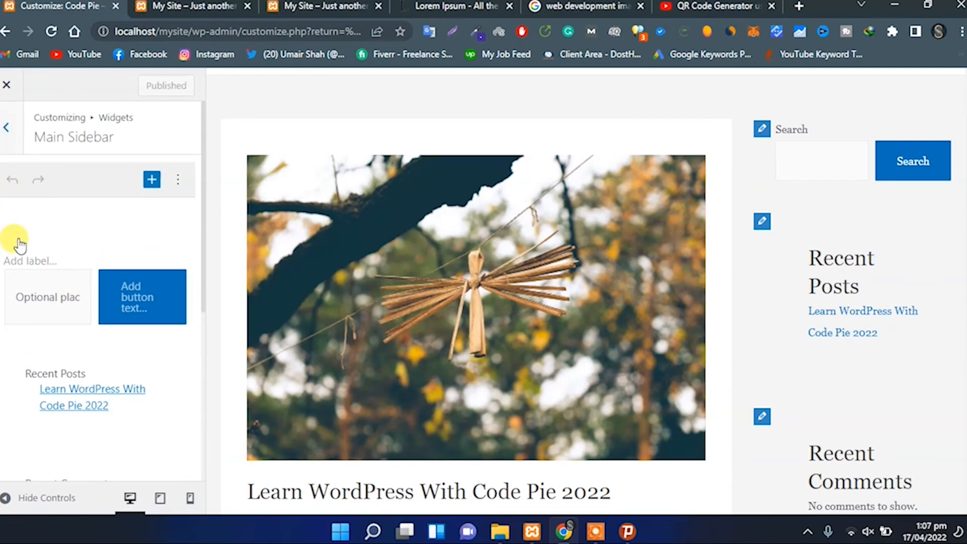
Make the homepage display a static page in the homepage settings, with Home as the homepage.
click(6, 127)
click(7, 118)
click(110, 442)
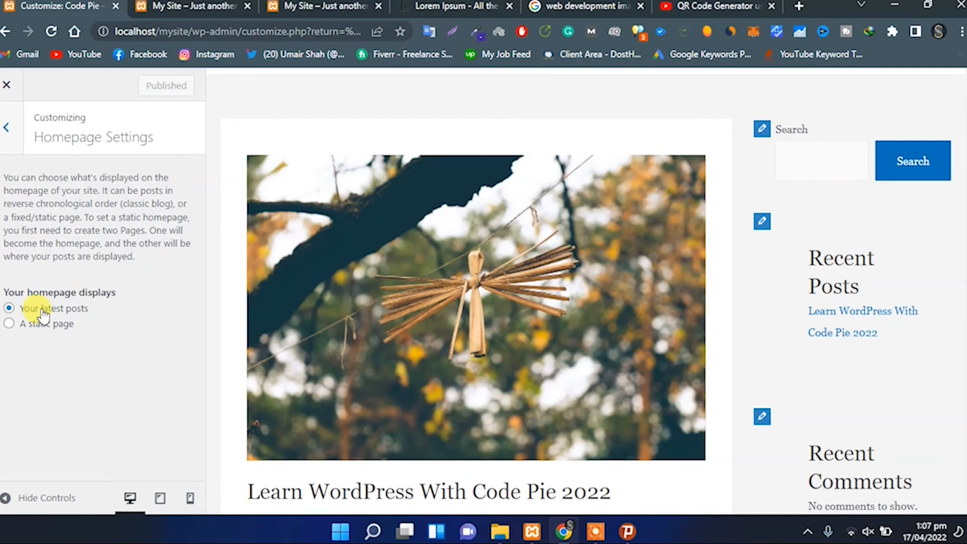
click(56, 328)
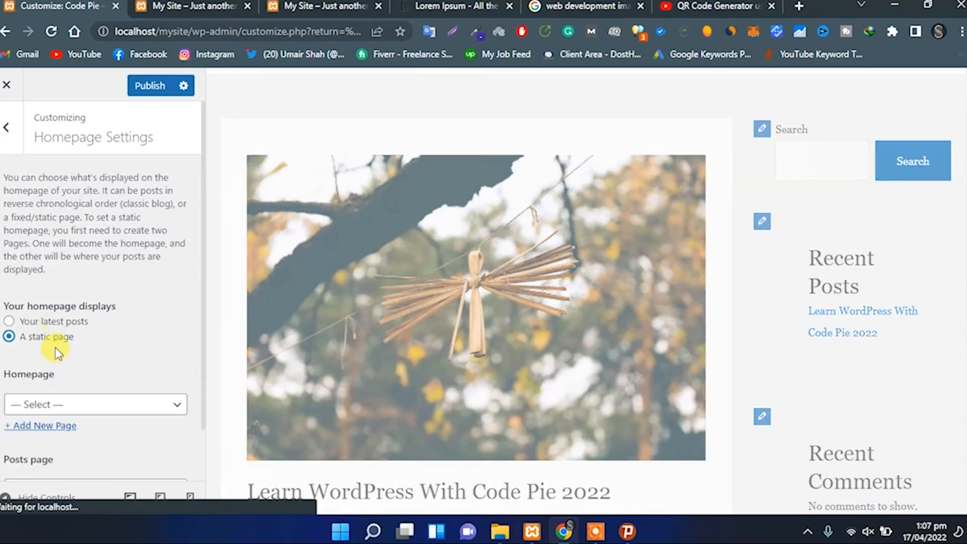
scroll(108, 363, down, 1)
click(130, 345)
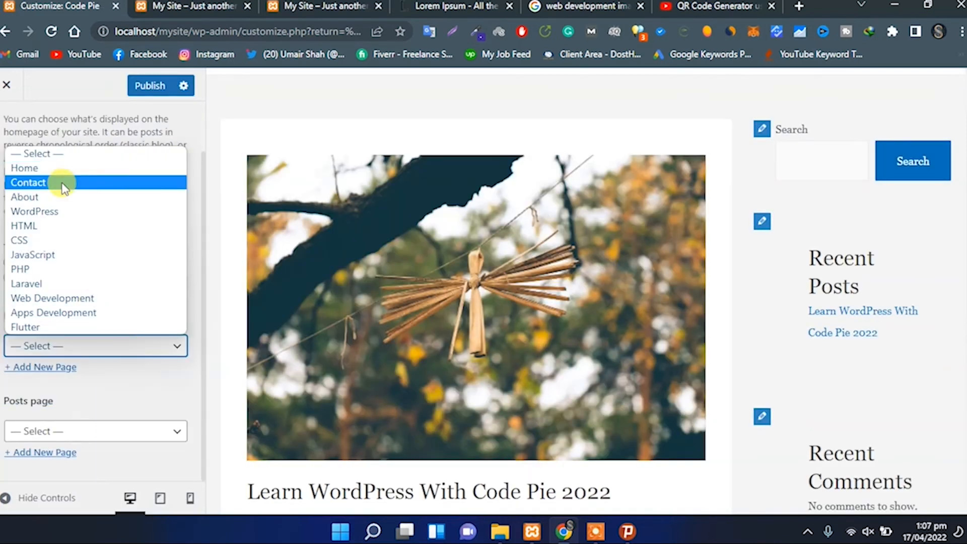
click(30, 168)
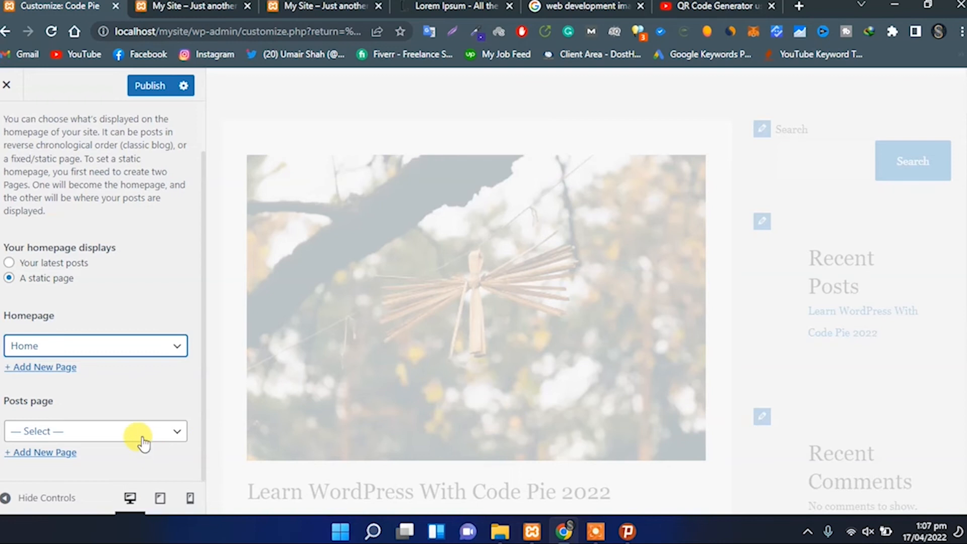
Add a new page named Blog as the posts page and publish the homepage settings.
click(57, 453)
scroll(57, 456, up, 1)
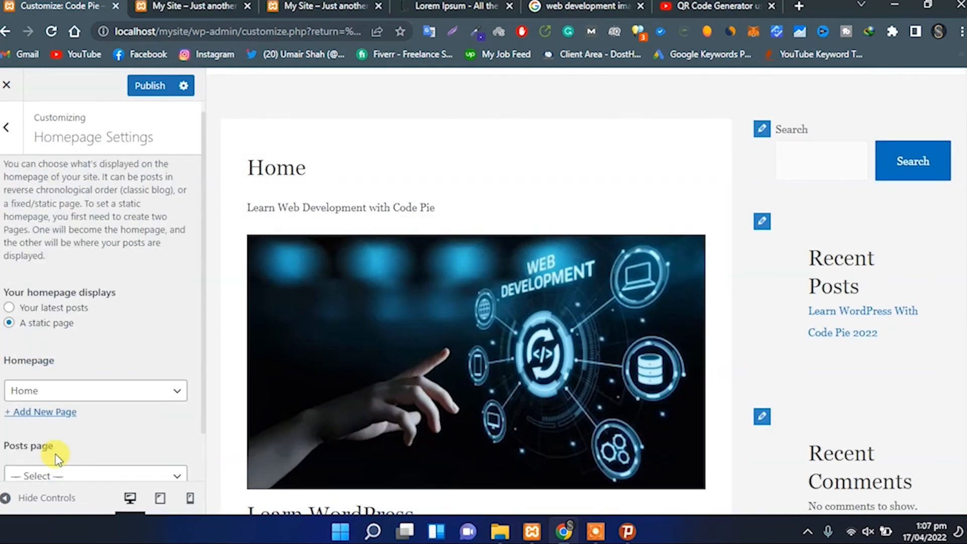
scroll(56, 458, down, 1)
click(73, 447)
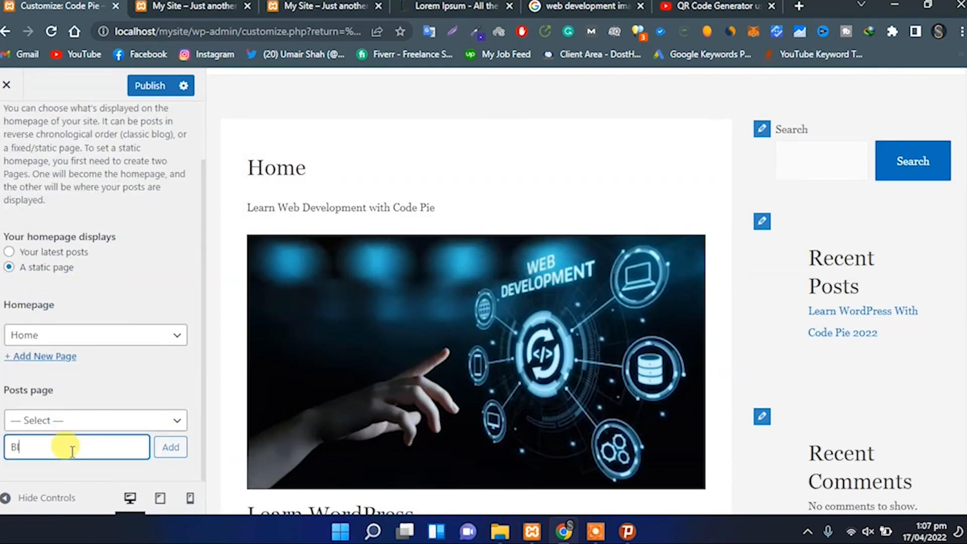
click(169, 447)
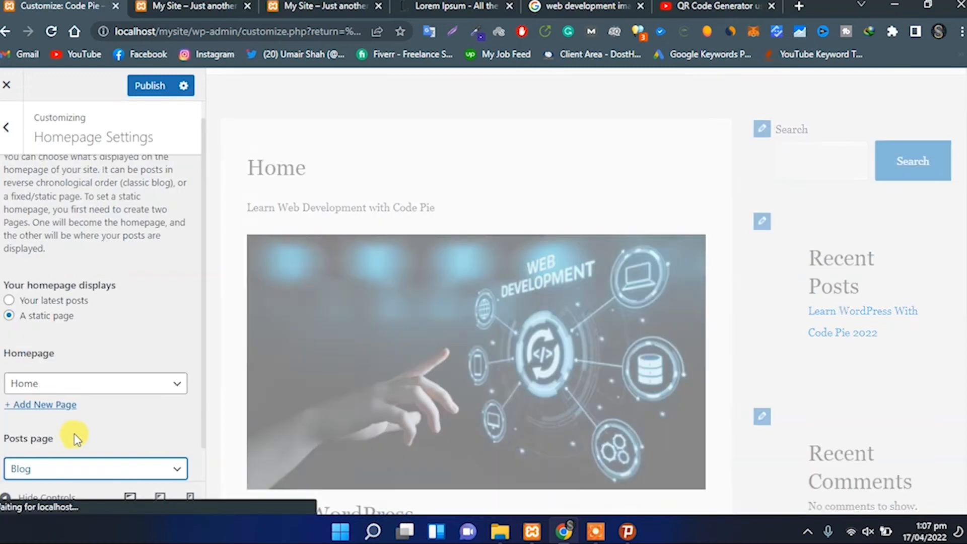
scroll(76, 432, down, 1)
scroll(630, 382, up, 1)
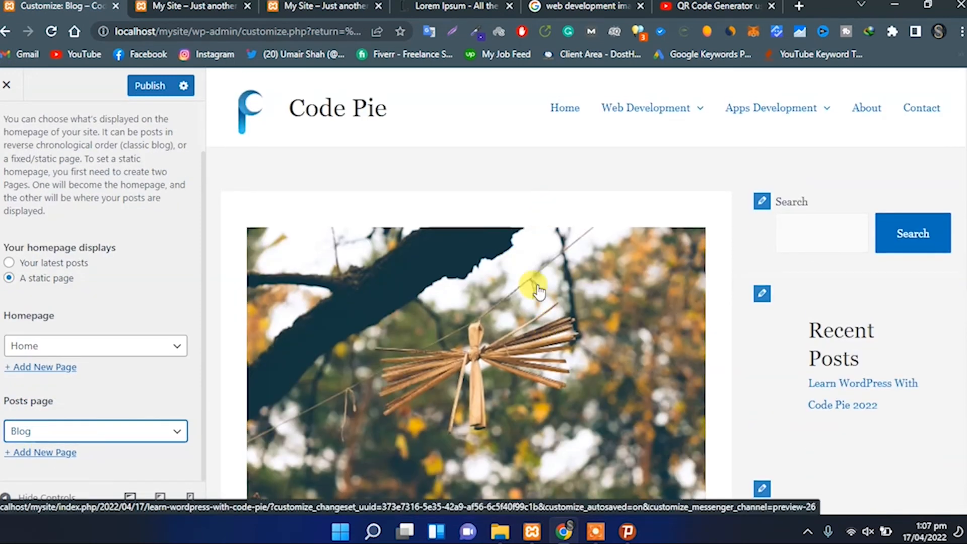
click(154, 95)
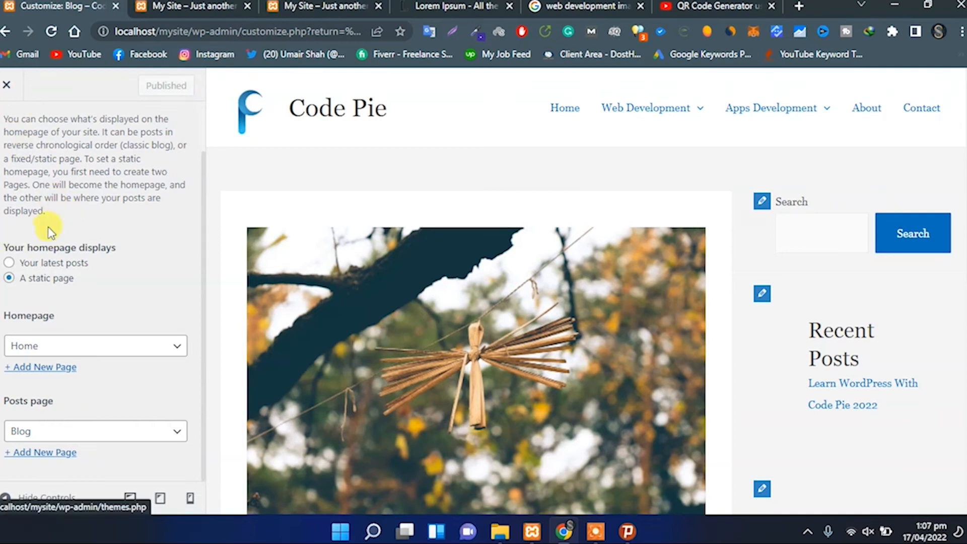
Add an Additional CSS rule that sets the body's background-color to blue with !important.
scroll(43, 222, up, 1)
click(16, 126)
click(97, 461)
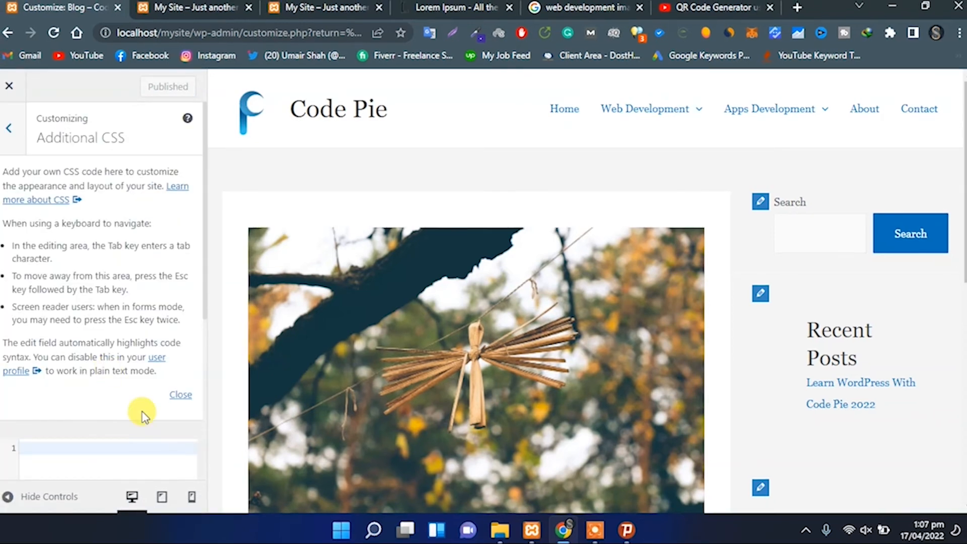
click(180, 394)
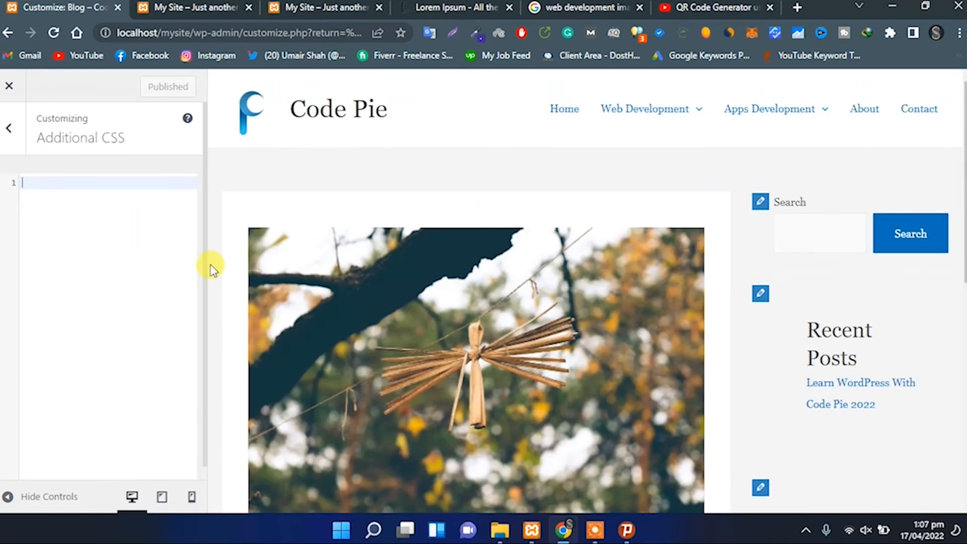
text(body{)
key(Return)
text(back)
key(Down)
key(Down)
key(Down)
key(Down)
key(Return)
text(:blue ;)
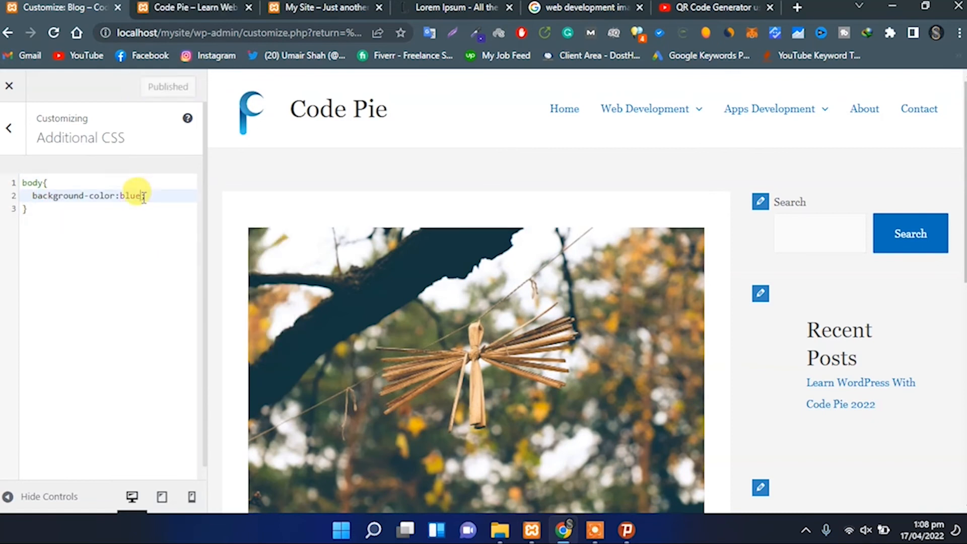
text(!im)
key(Return)
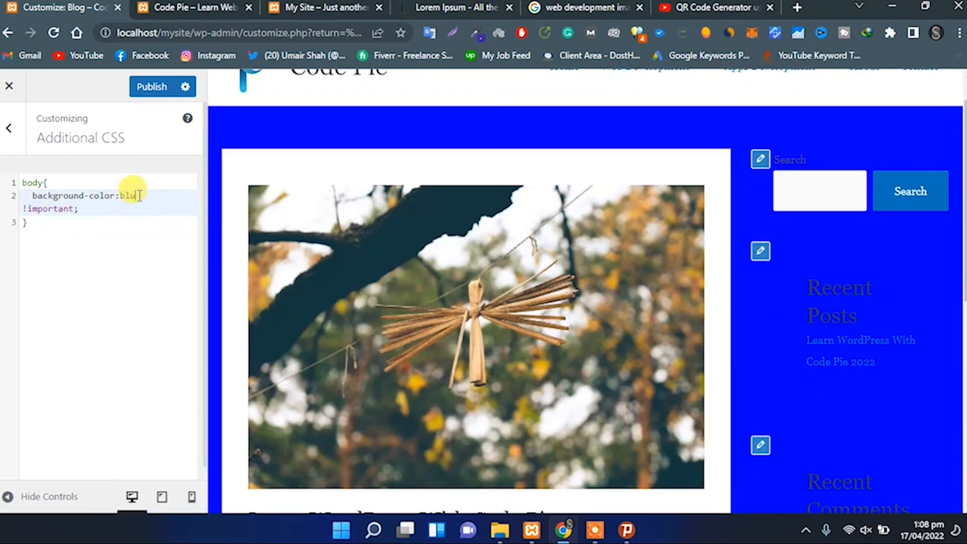
Try to replace the blue background color in the body rule with purple.
key(BackSpace)
key(BackSpace)
key(BackSpace)
text(golde)
key(BackSpace)
key(BackSpace)
key(BackSpace)
key(BackSpace)
key(BackSpace)
text(pur)
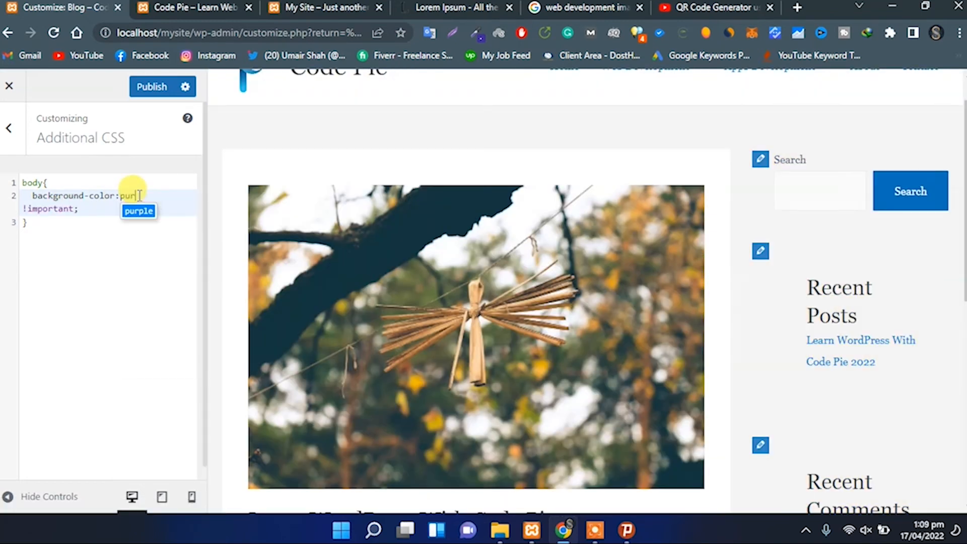
key(BackSpace)
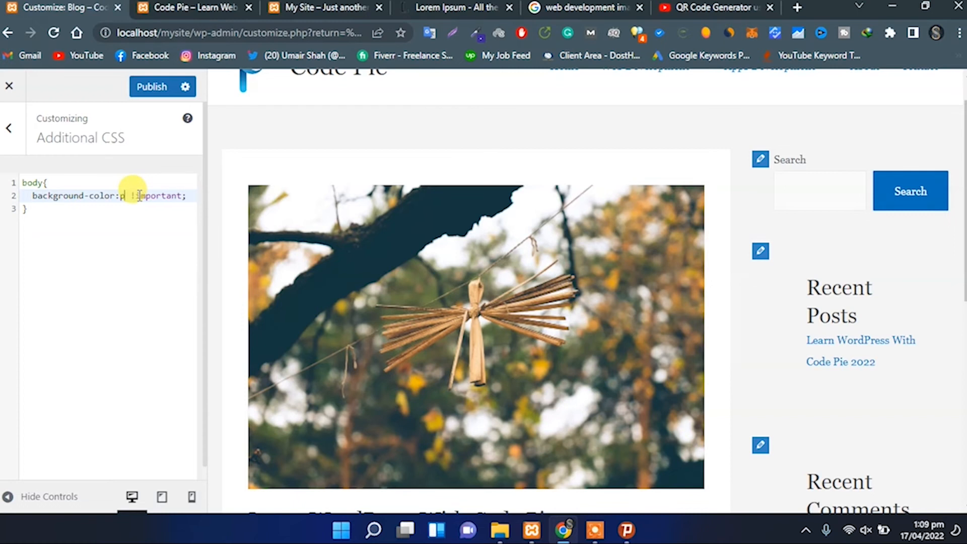
Delete all the code in Additional CSS, publish the change and leave the section.
key(ctrl+a)
key(BackSpace)
click(151, 87)
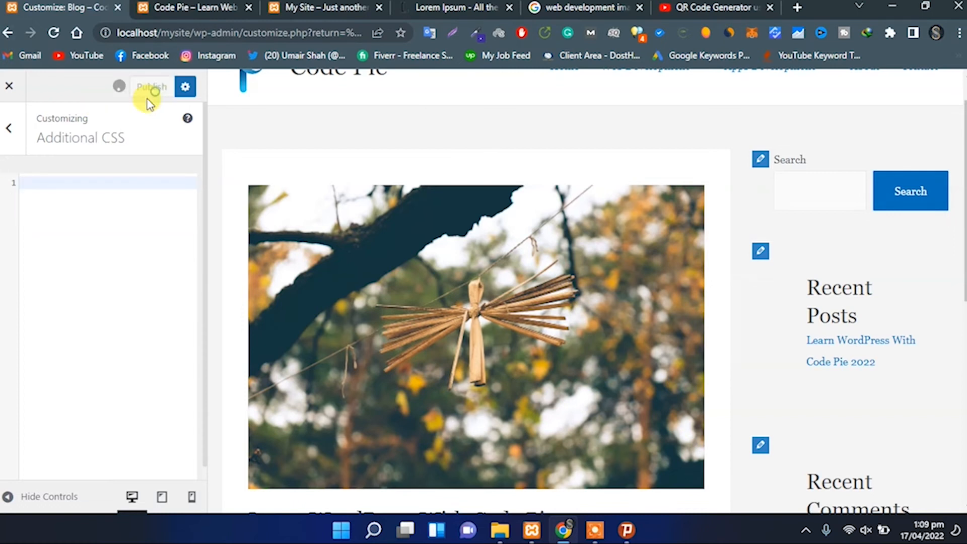
click(12, 137)
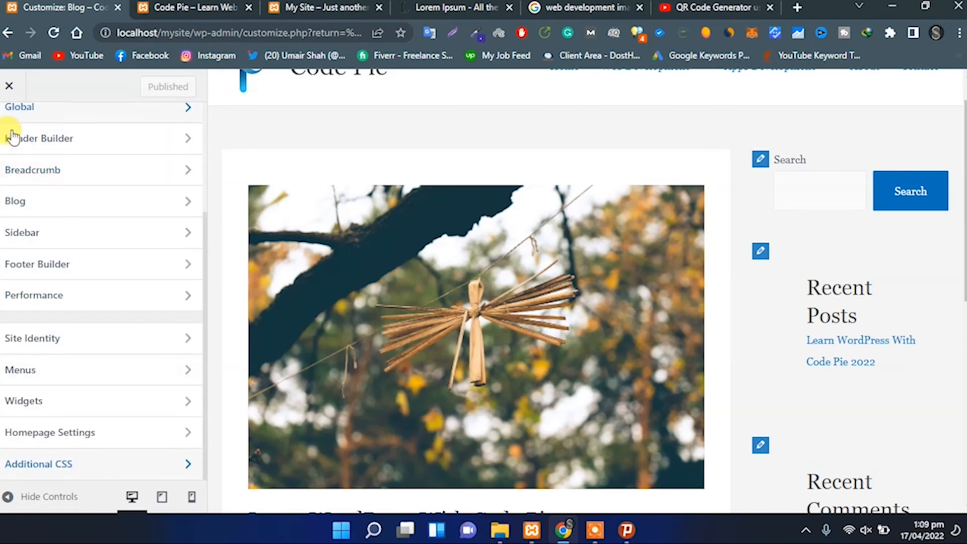
Exit the customizer and return to the Themes page of the WordPress dashboard.
scroll(25, 212, up, 1)
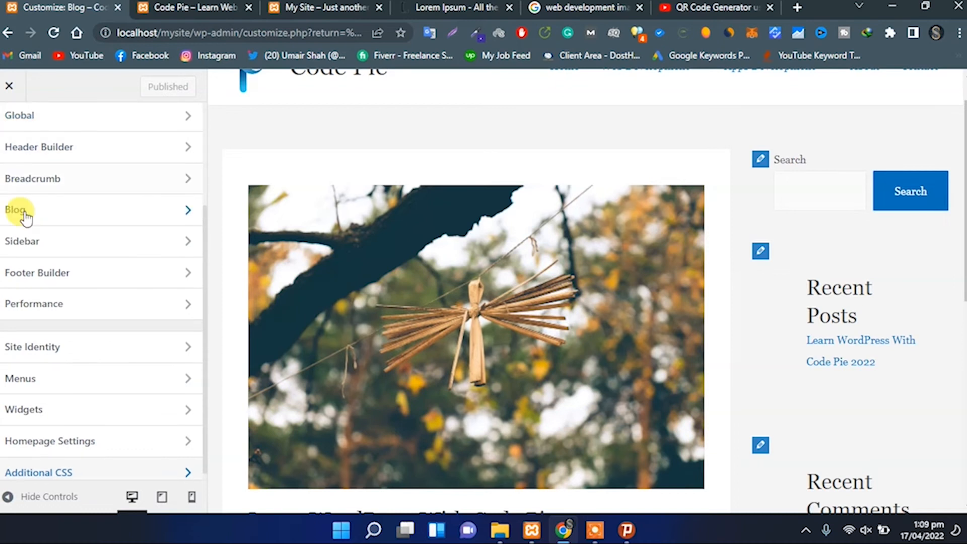
scroll(25, 217, up, 2)
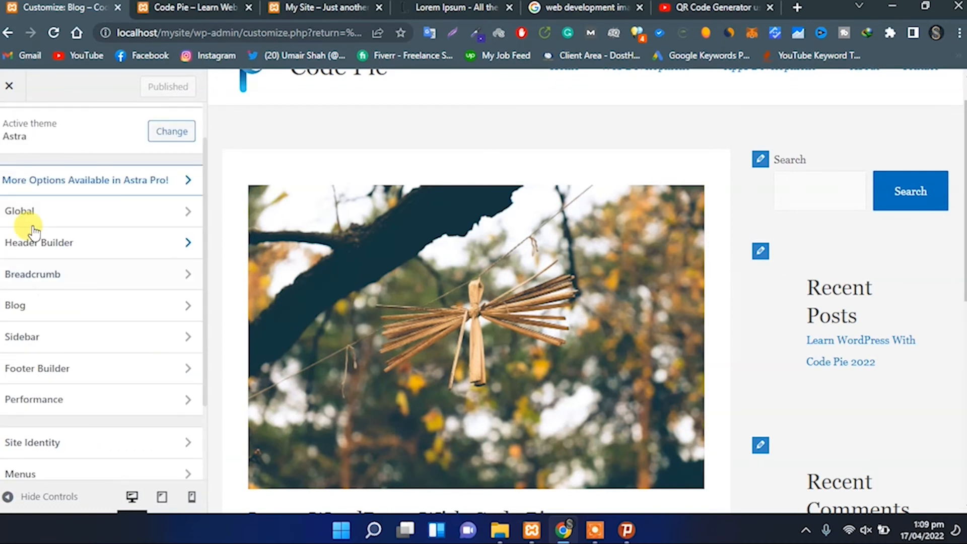
scroll(33, 232, up, 1)
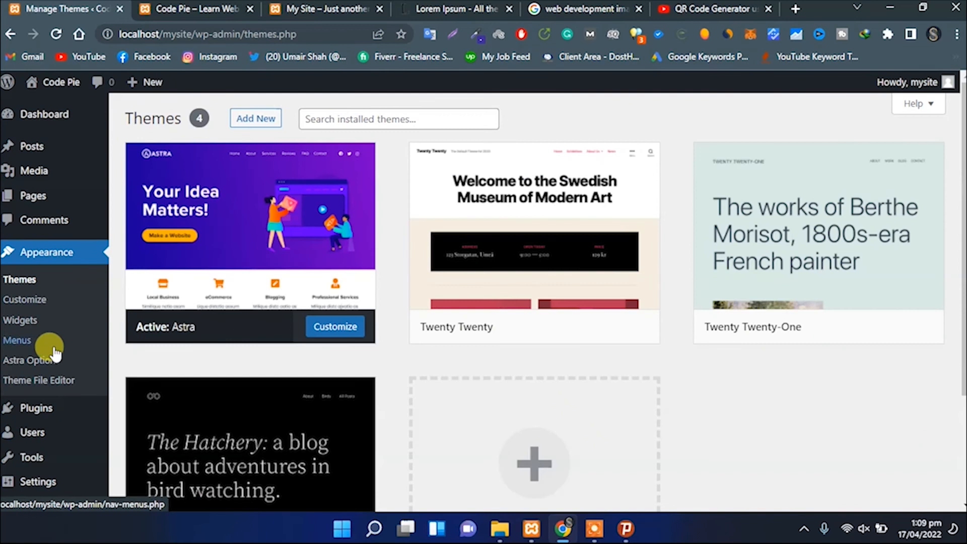
Open the Widgets page, dismiss its welcome dialog, and examine the widget areas from the sidebar to the footer sections.
click(23, 322)
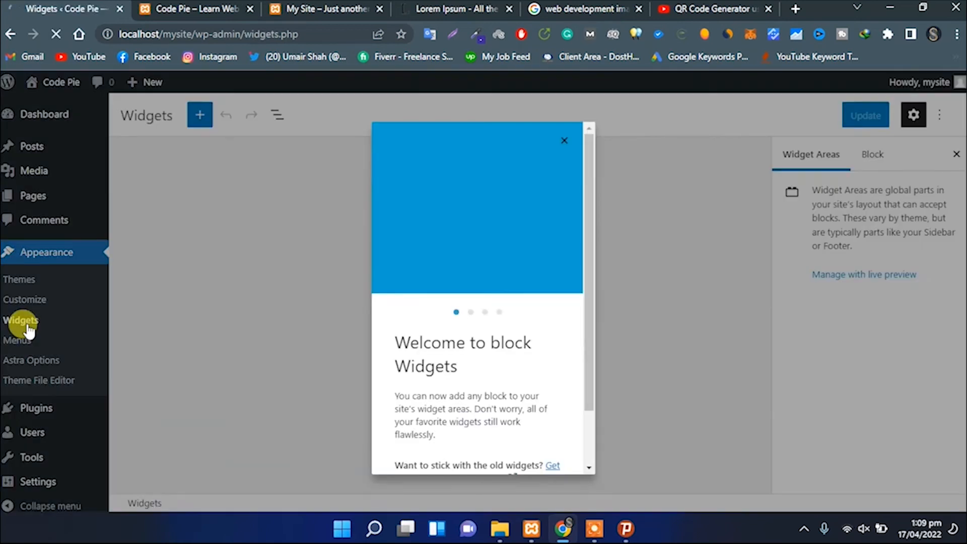
click(563, 140)
scroll(333, 336, down, 8)
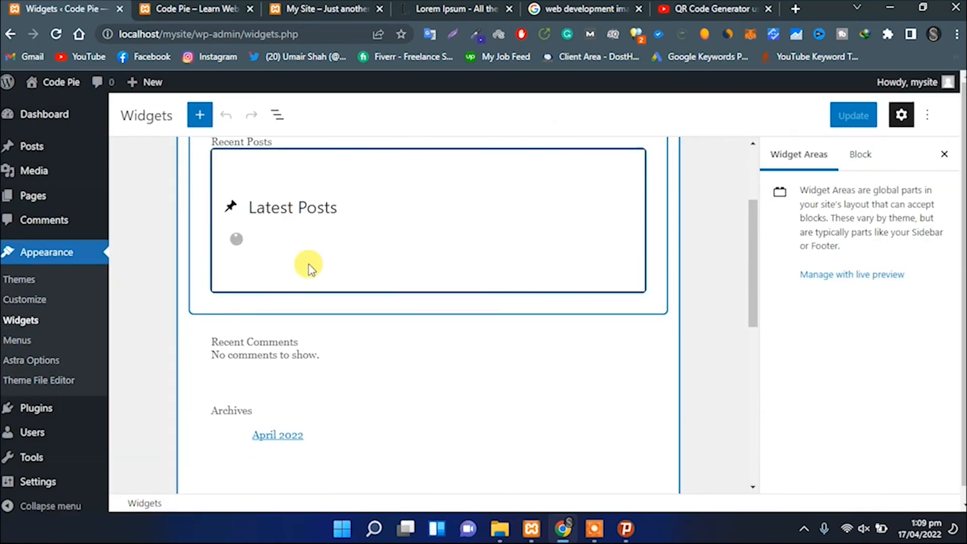
scroll(298, 272, up, 4)
scroll(464, 276, up, 2)
scroll(384, 329, down, 6)
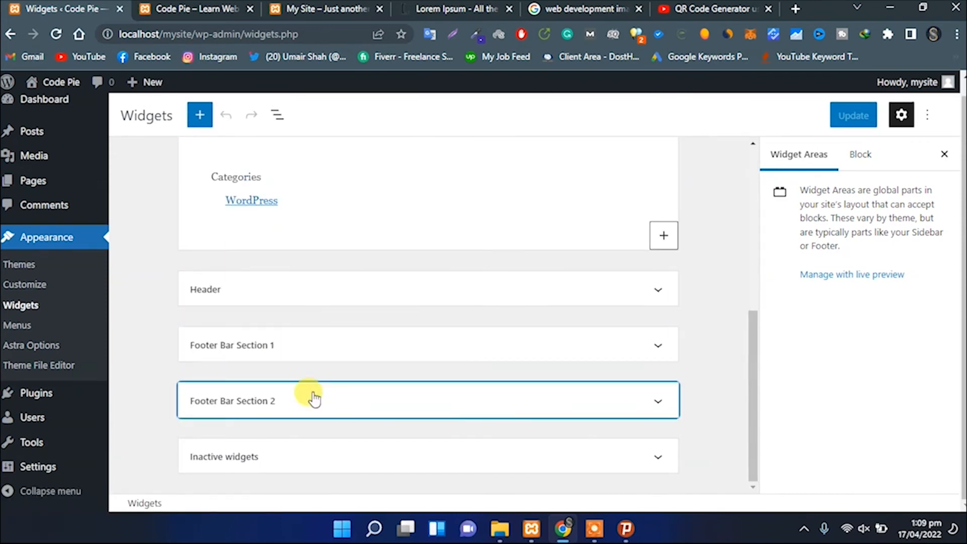
Open the Menus page, examine the Main Menu structure, and list all pages available as menu items.
click(18, 338)
scroll(419, 332, down, 4)
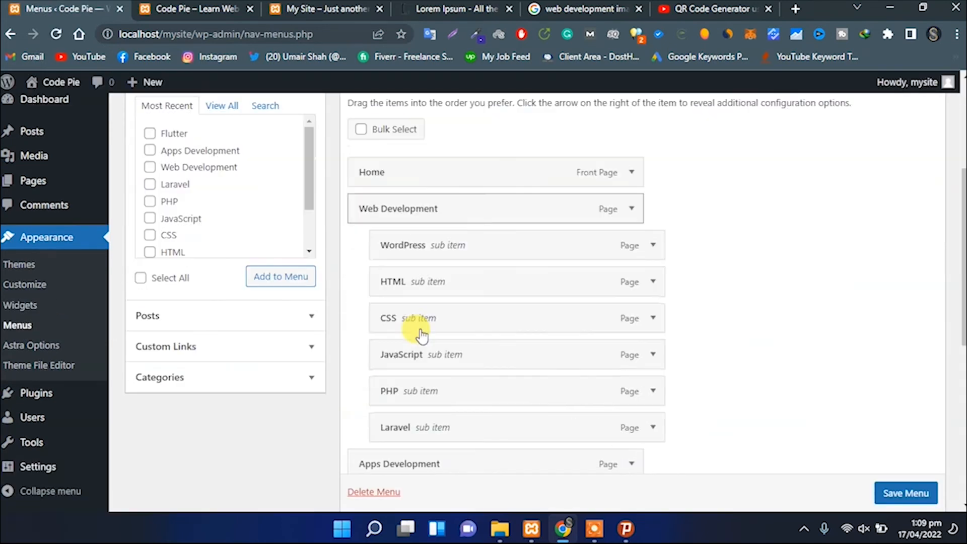
scroll(190, 242, down, 2)
scroll(166, 199, up, 2)
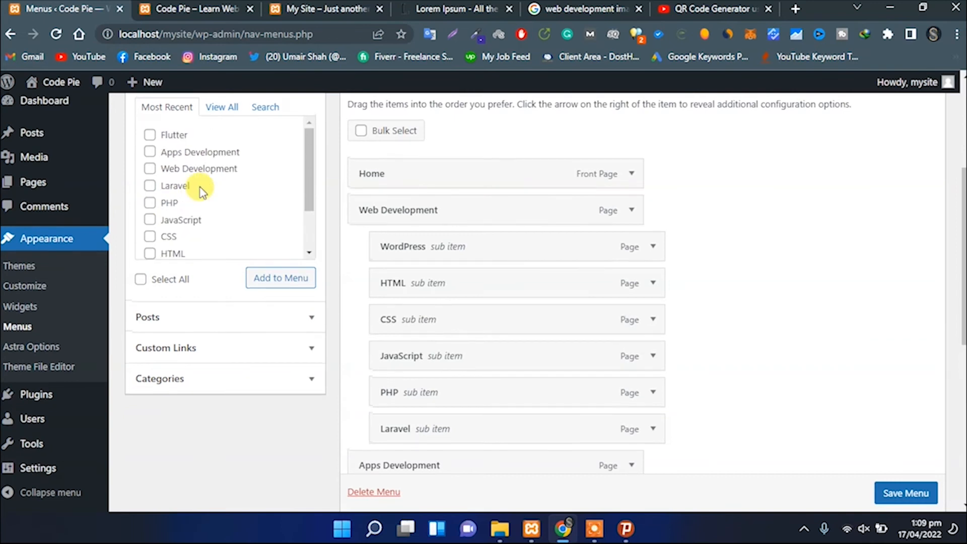
scroll(190, 240, up, 2)
scroll(212, 272, up, 2)
click(221, 256)
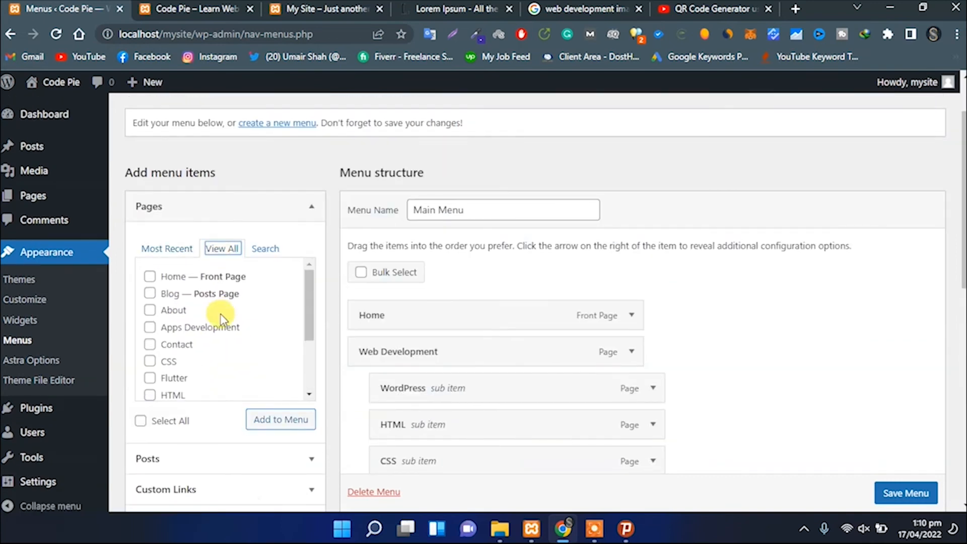
Save the Main Menu on the Menus page and reload the site's front page to check its navigation.
scroll(227, 323, down, 5)
click(266, 347)
scroll(442, 384, down, 6)
drag(438, 319, 428, 240)
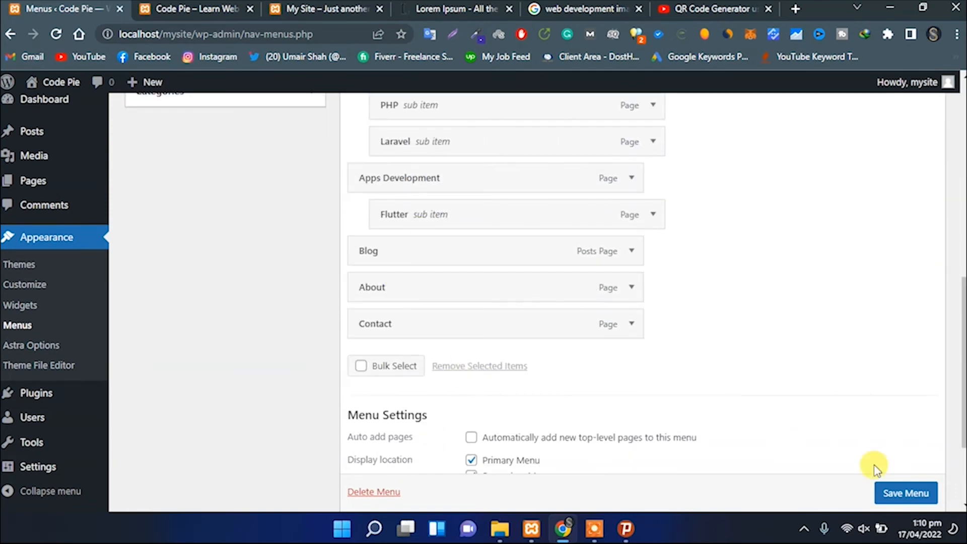
scroll(872, 464, down, 1)
click(887, 493)
click(191, 9)
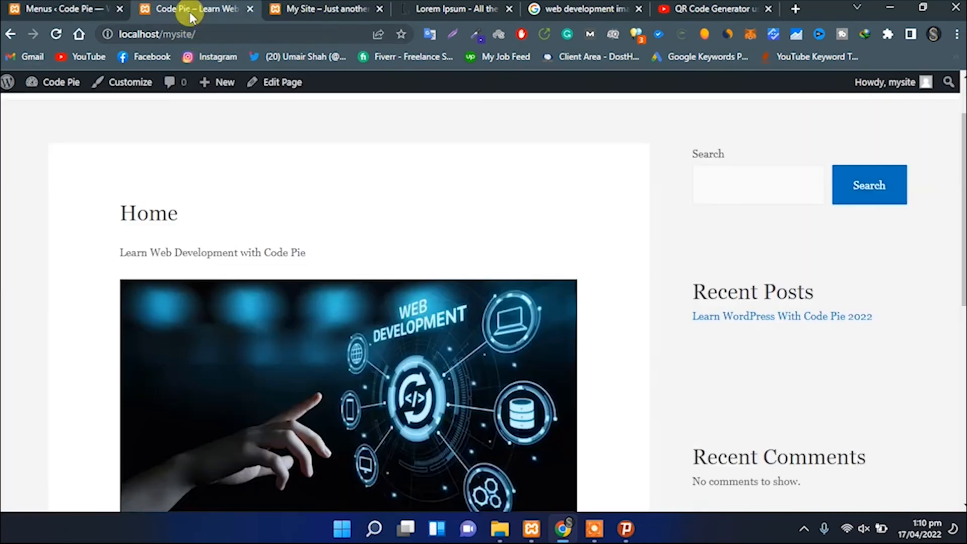
click(56, 34)
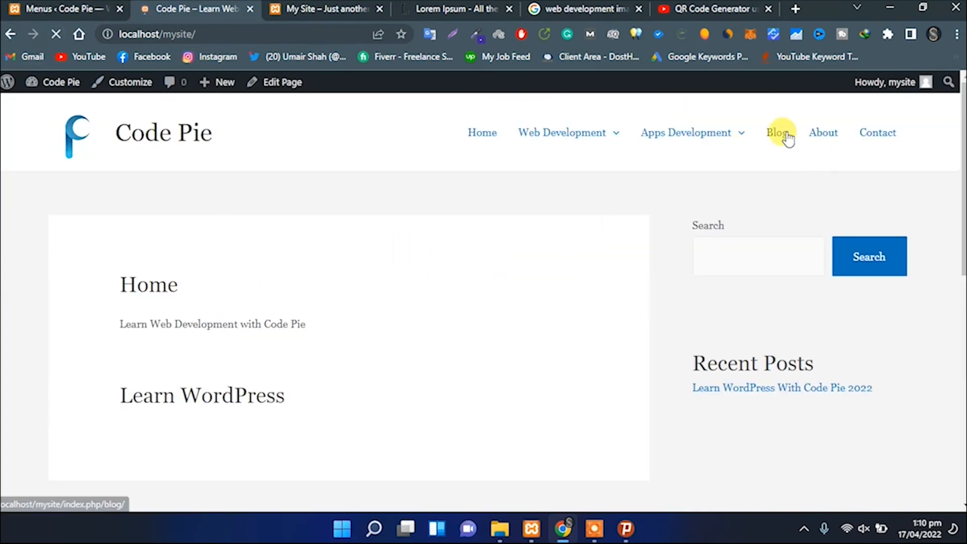
Return to the Menus page and examine the Main Menu structure alongside the most recent pages available as items.
click(103, 6)
scroll(244, 335, down, 3)
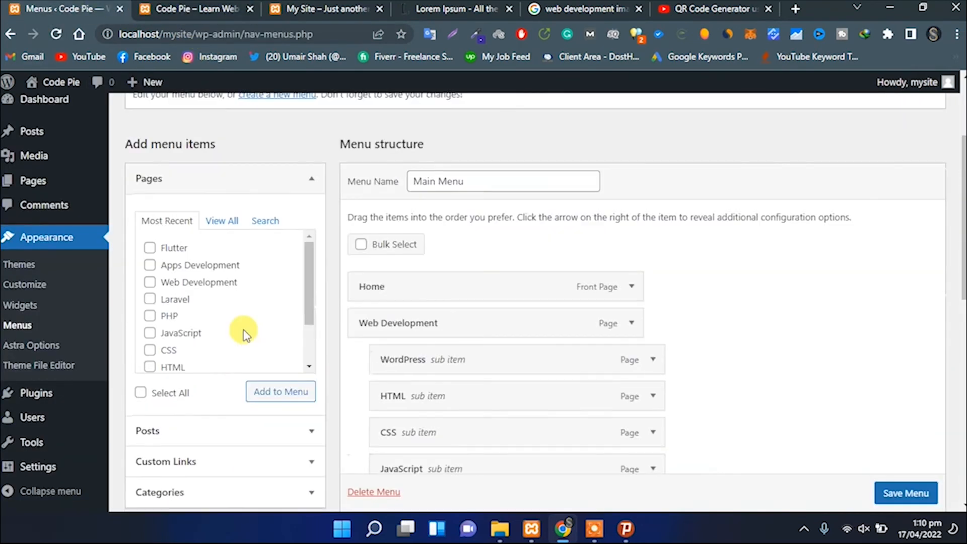
scroll(313, 276, down, 3)
scroll(431, 318, down, 5)
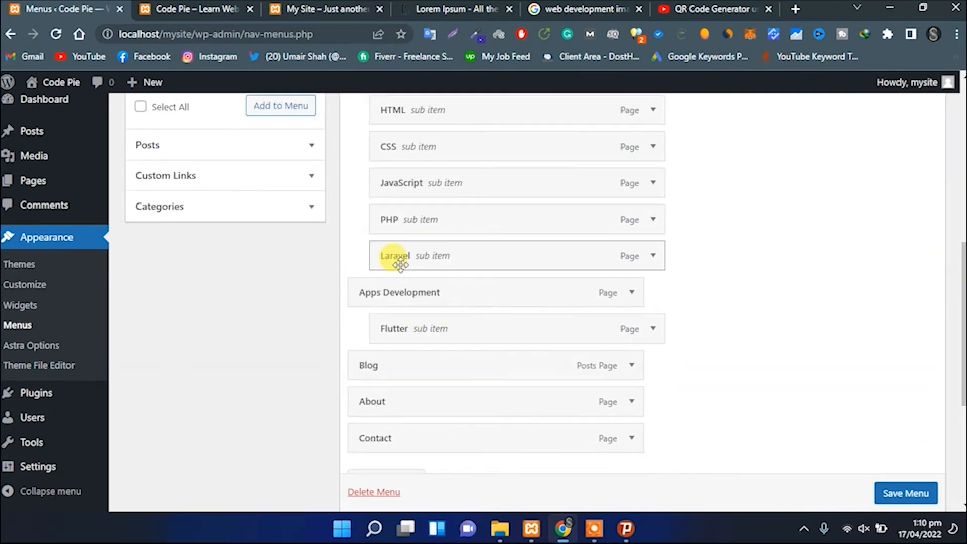
scroll(395, 255, up, 3)
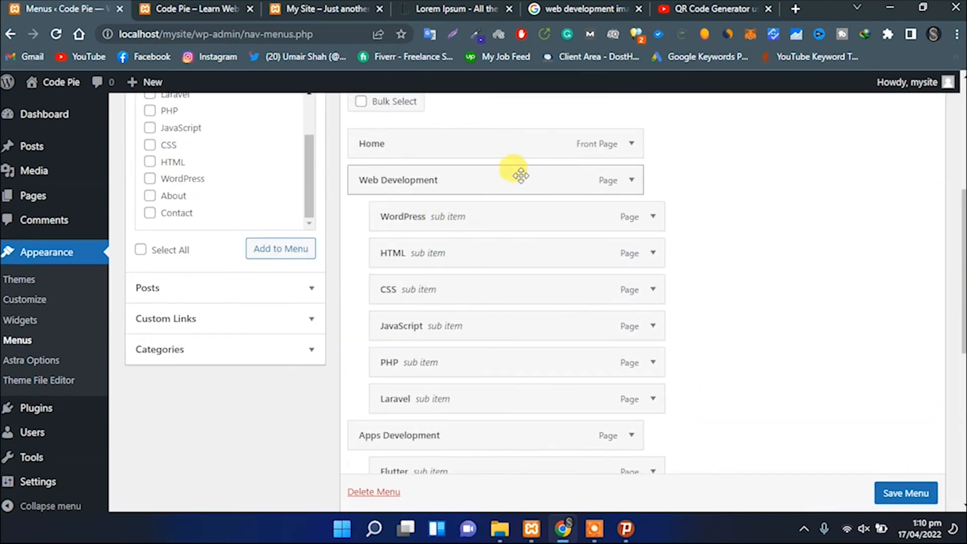
scroll(506, 333, down, 4)
scroll(244, 307, up, 4)
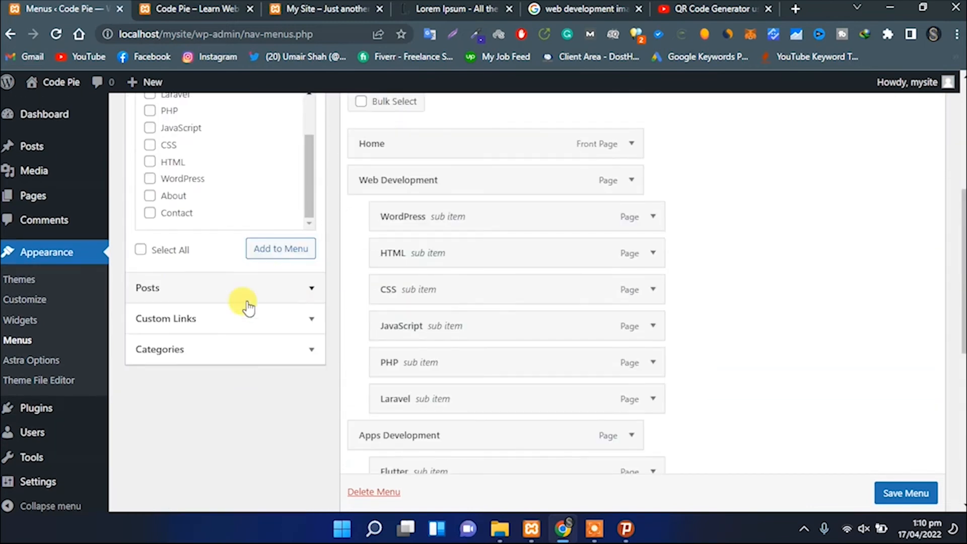
Expand and collapse the Posts, Custom Links and Categories sources in turn to examine which menu items they offer.
click(266, 286)
scroll(265, 287, up, 3)
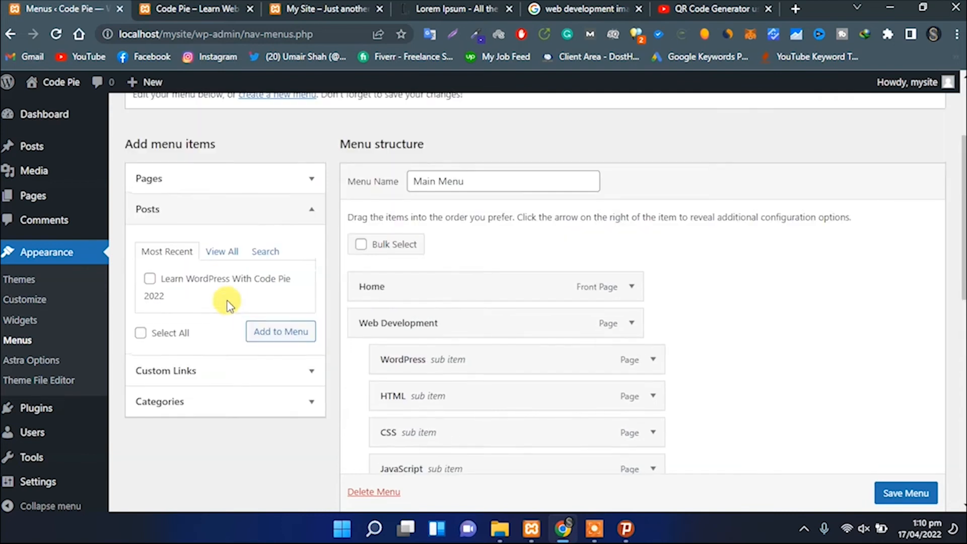
click(264, 214)
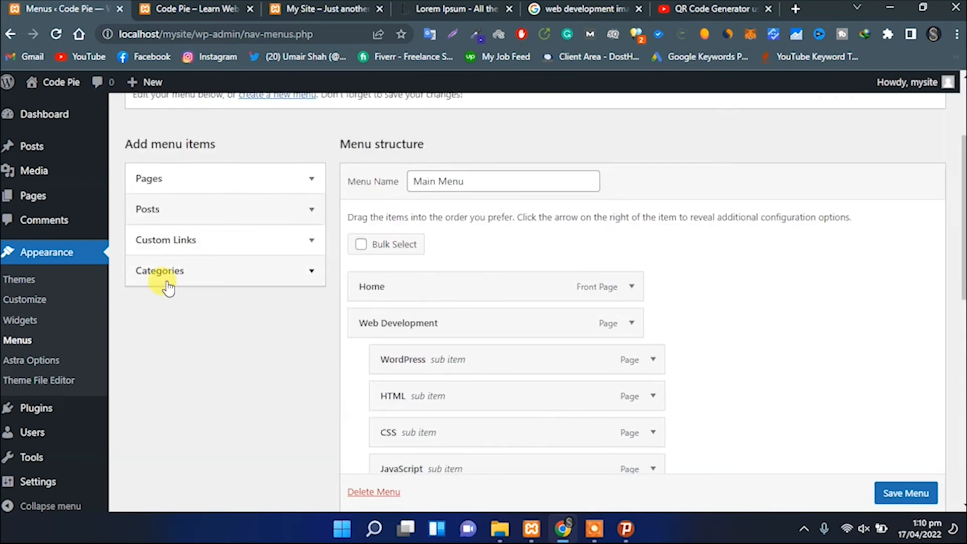
click(188, 244)
click(203, 241)
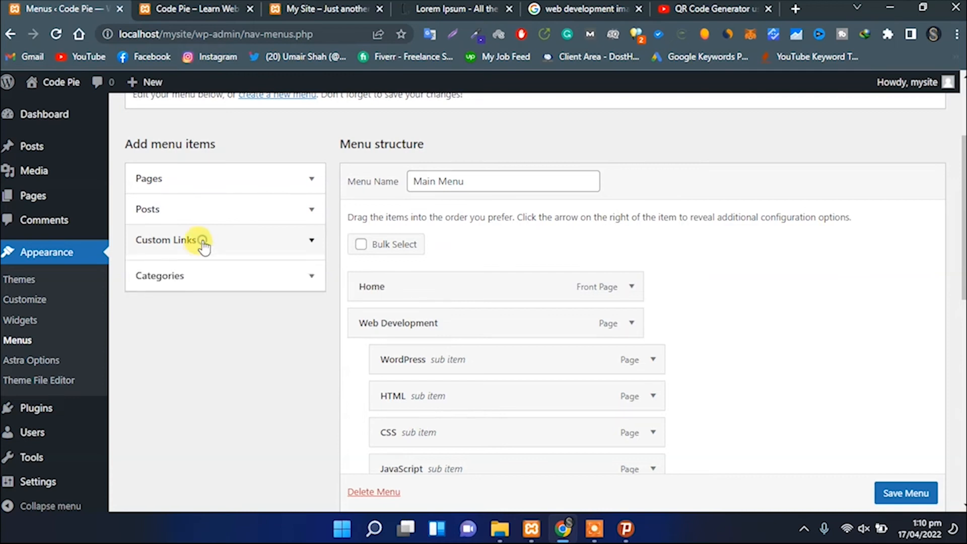
click(199, 272)
click(199, 272)
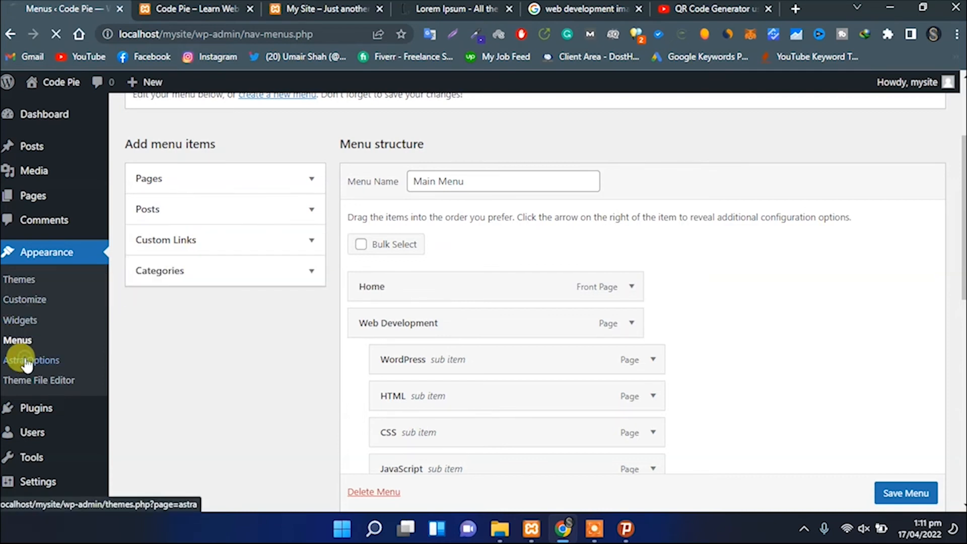
Open the Astra Options page and review the customizer links, Astra Pro options and free plugins.
click(25, 360)
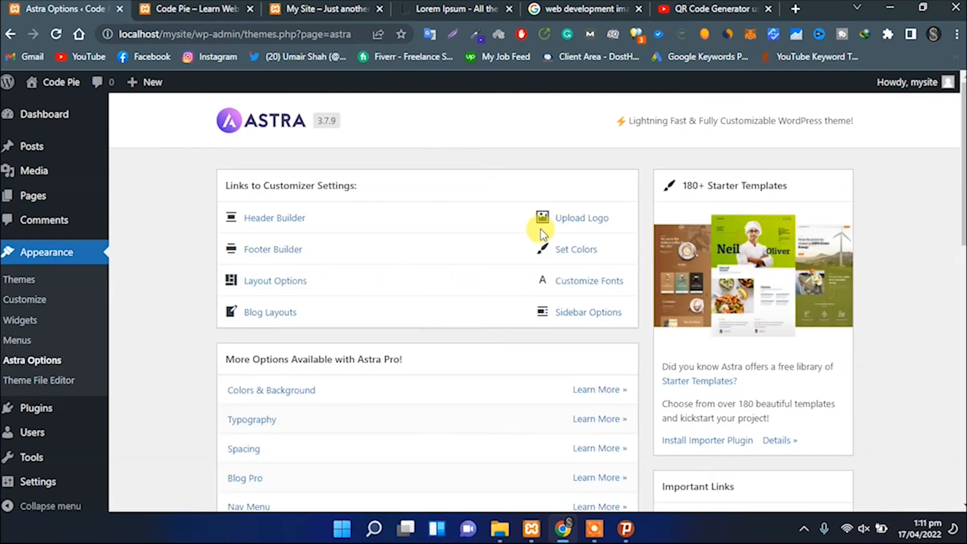
scroll(477, 352, down, 1)
scroll(478, 353, down, 2)
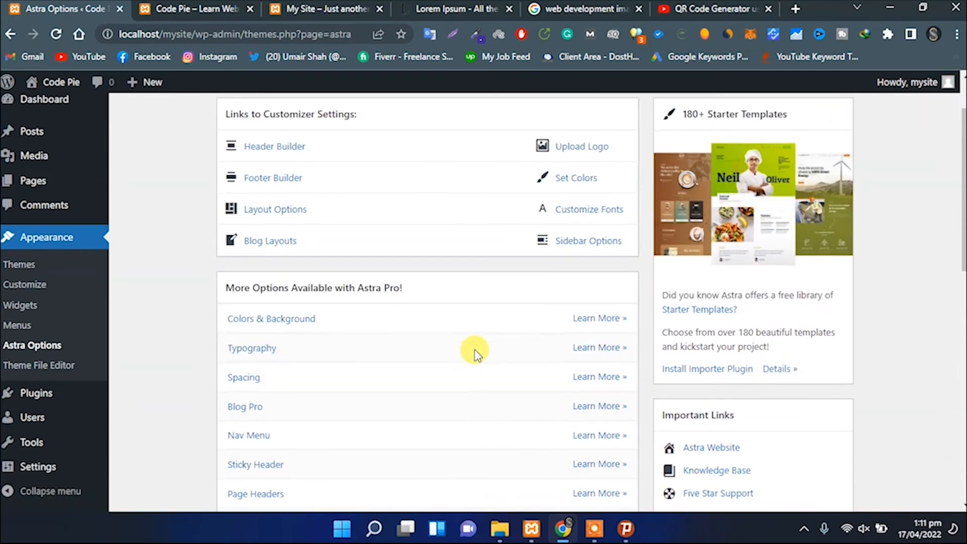
scroll(433, 339, down, 4)
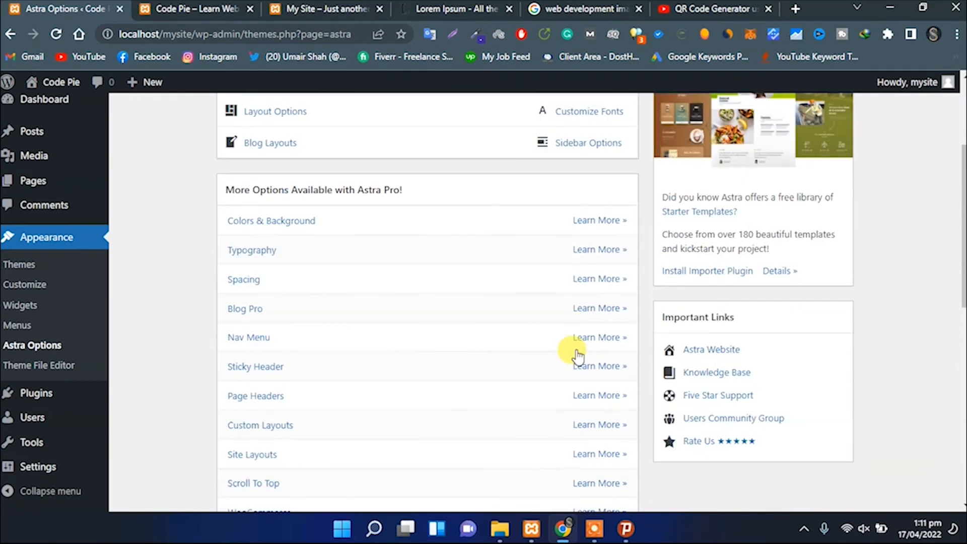
scroll(396, 370, down, 8)
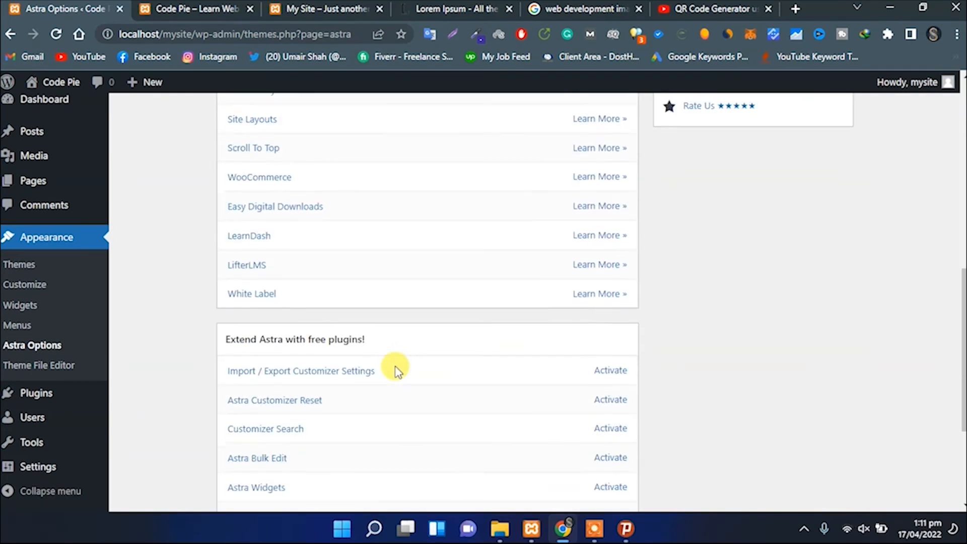
Open the Theme File Editor, accept its direct-editing warning, and open Astra's comments.php file.
click(44, 365)
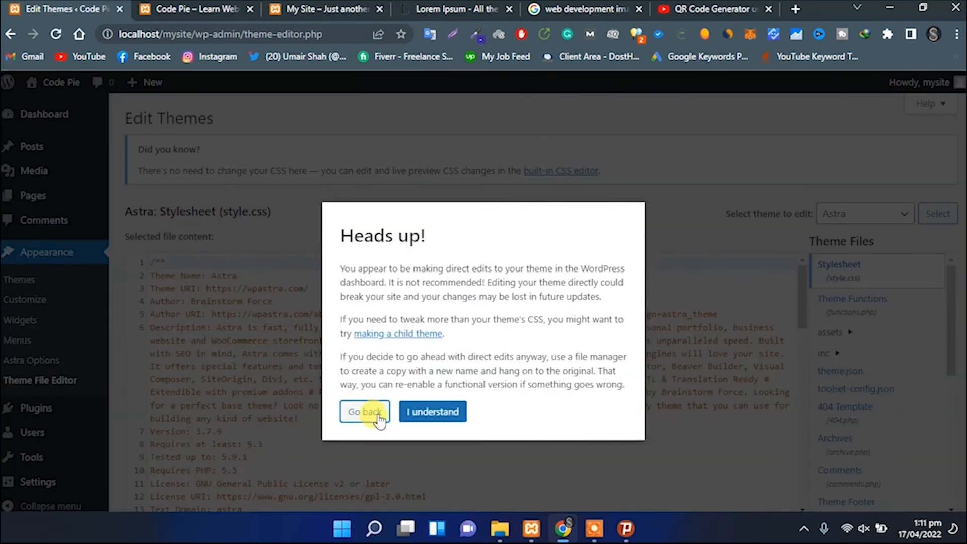
click(413, 417)
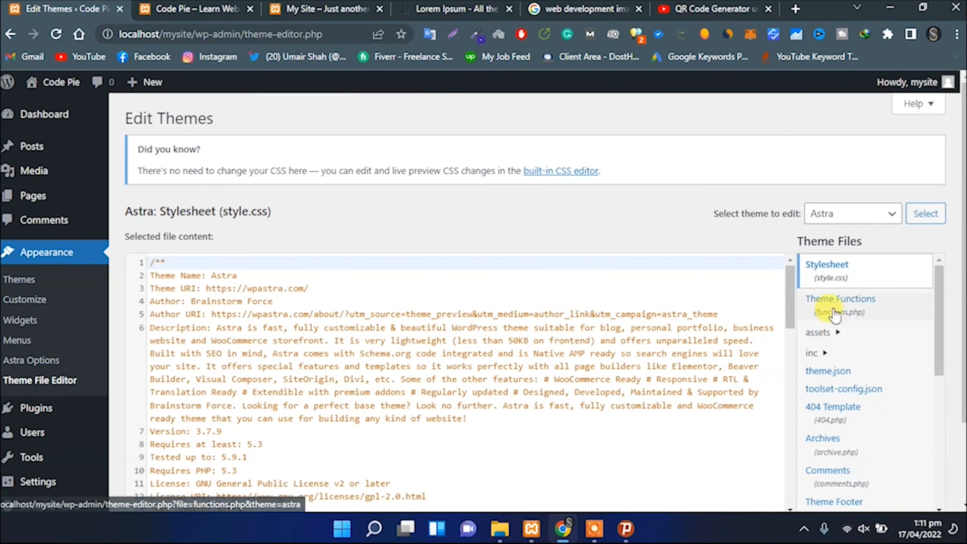
scroll(856, 323, down, 3)
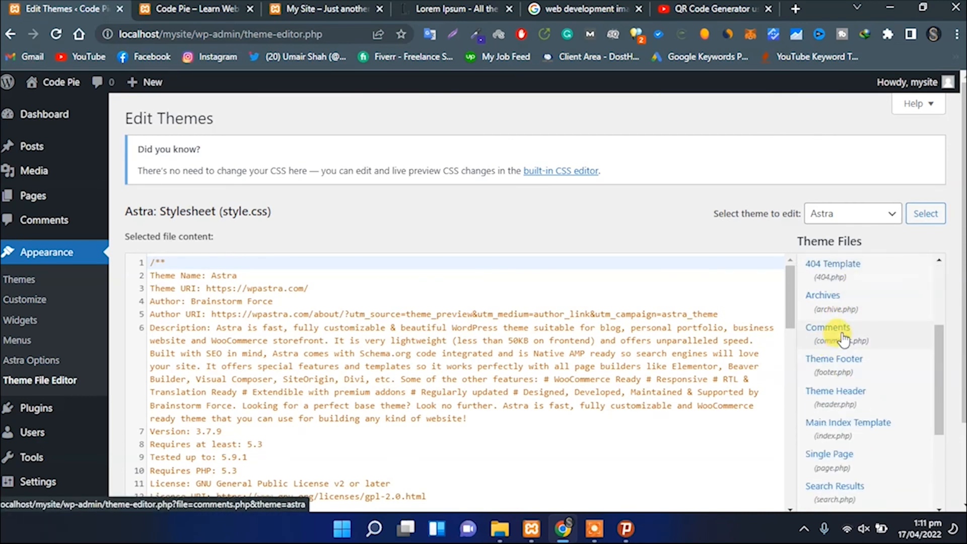
click(843, 337)
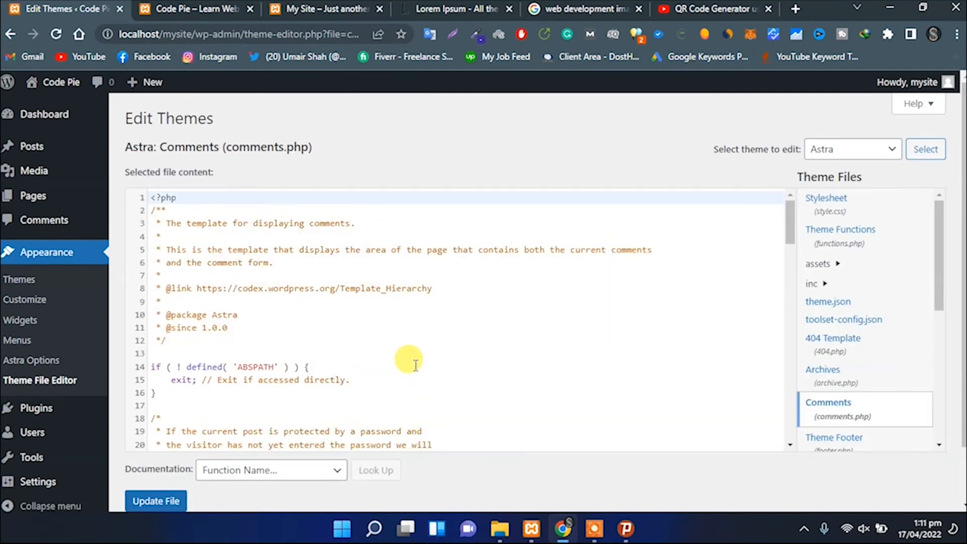
Examine the code of comments.php down to its last line.
scroll(258, 377, down, 1)
scroll(258, 376, down, 3)
scroll(328, 359, down, 2)
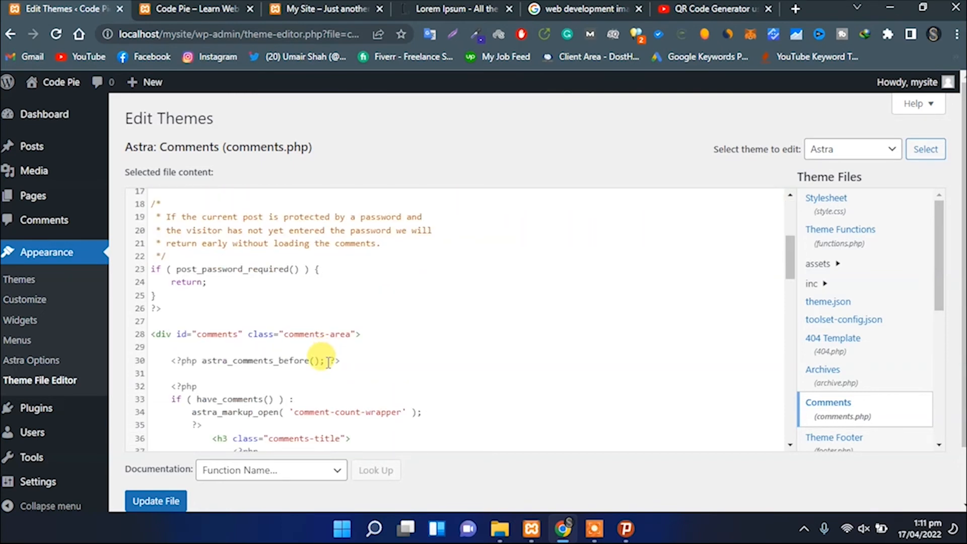
scroll(329, 361, down, 2)
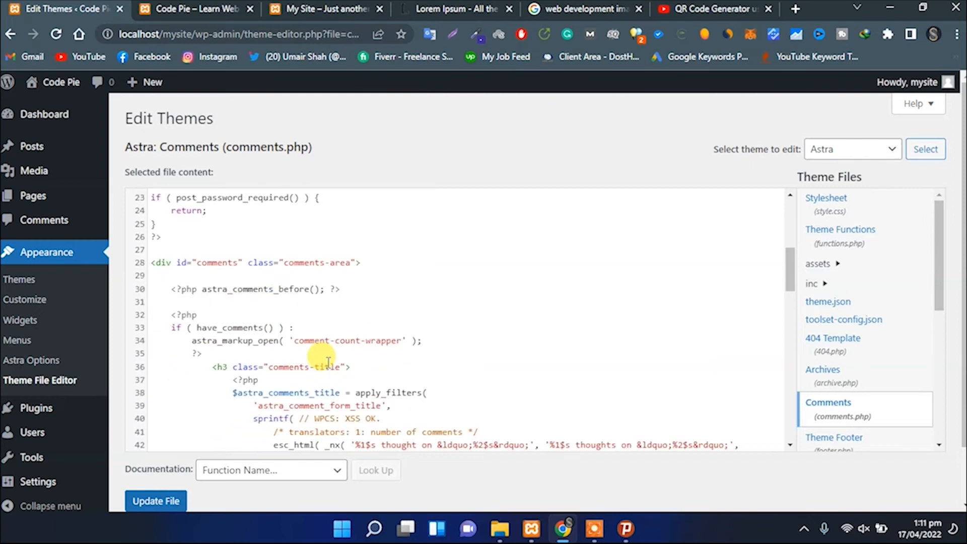
scroll(329, 361, down, 8)
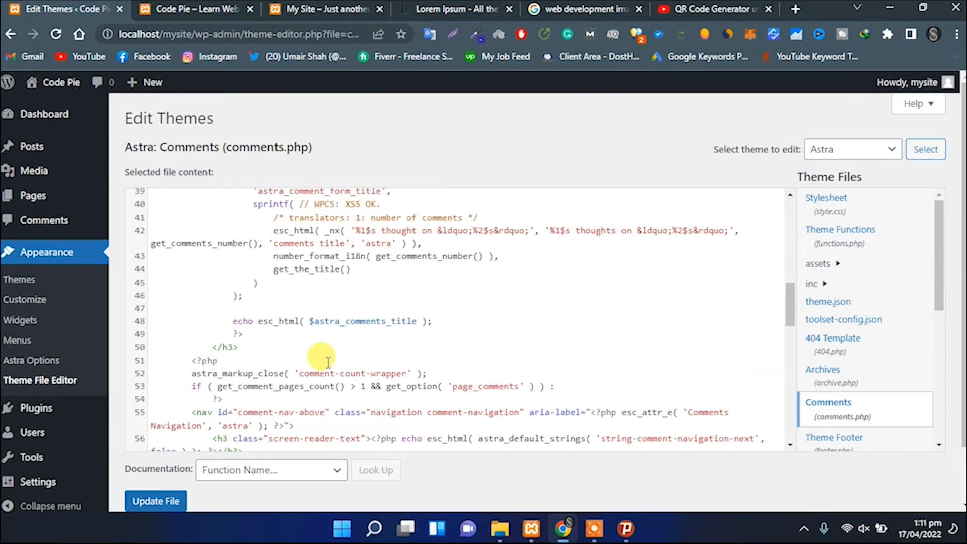
scroll(328, 361, down, 1)
scroll(328, 362, down, 8)
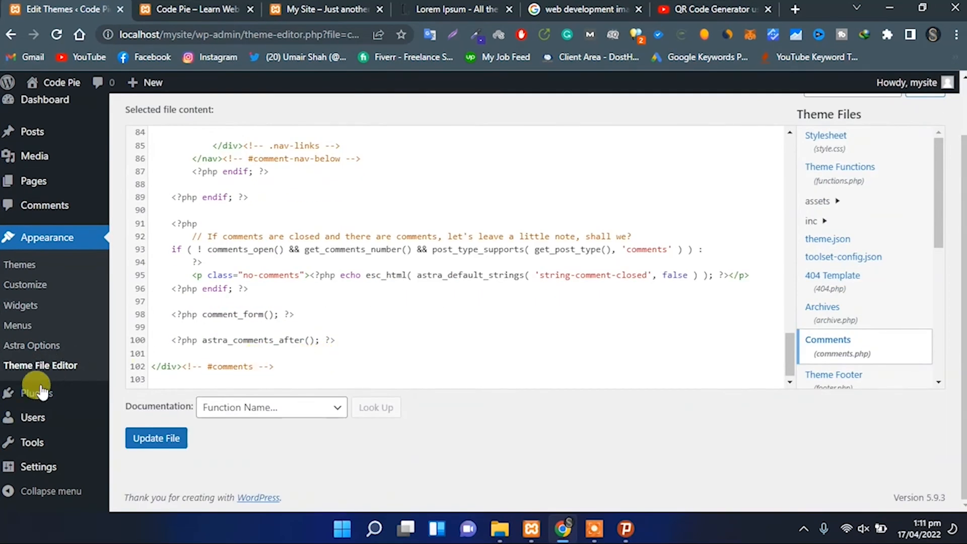
Open the installed plugins list and bulk delete Akismet Anti-Spam and Hello Dolly.
mouse_move(42, 402)
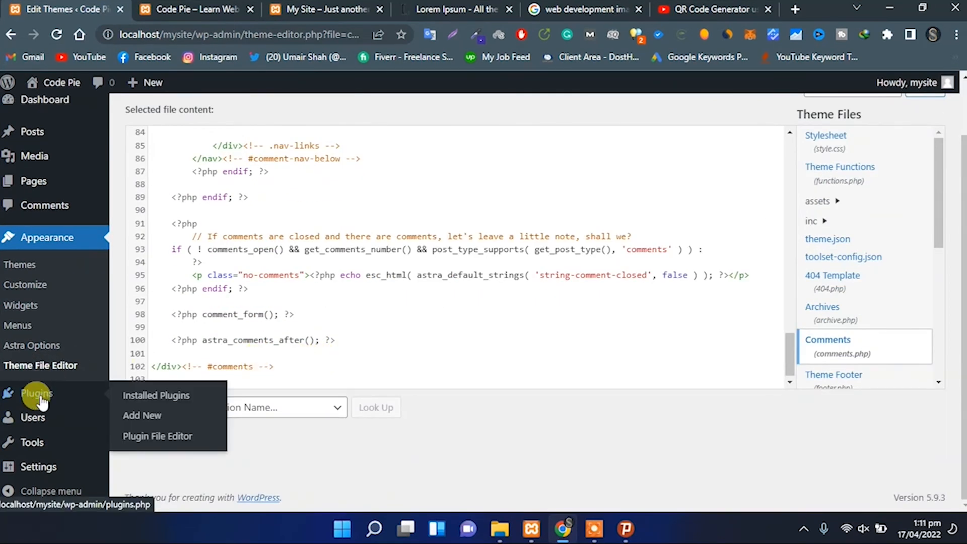
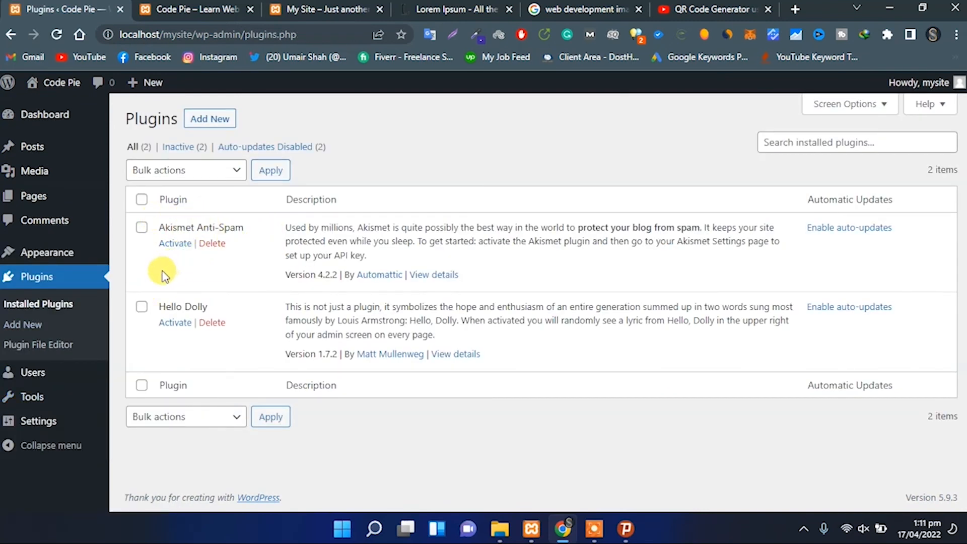
click(141, 200)
click(227, 183)
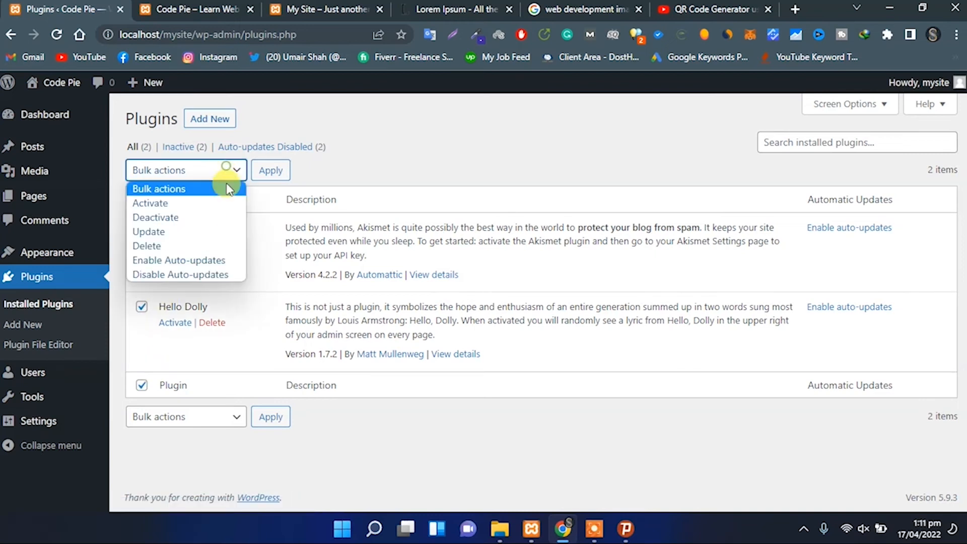
click(214, 245)
click(270, 170)
click(560, 127)
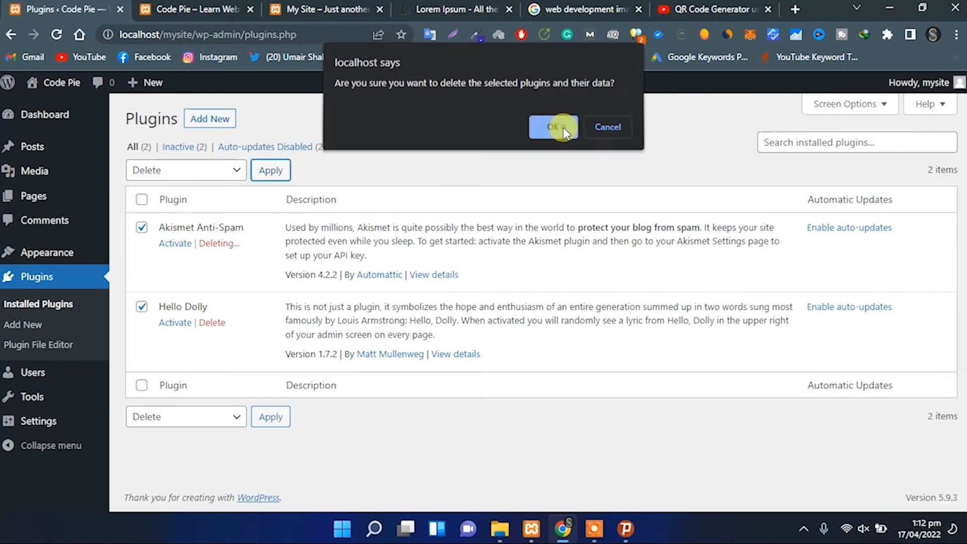
Open the Add Plugins page, look over the featured plugins, and search the directory for Elementor.
click(214, 121)
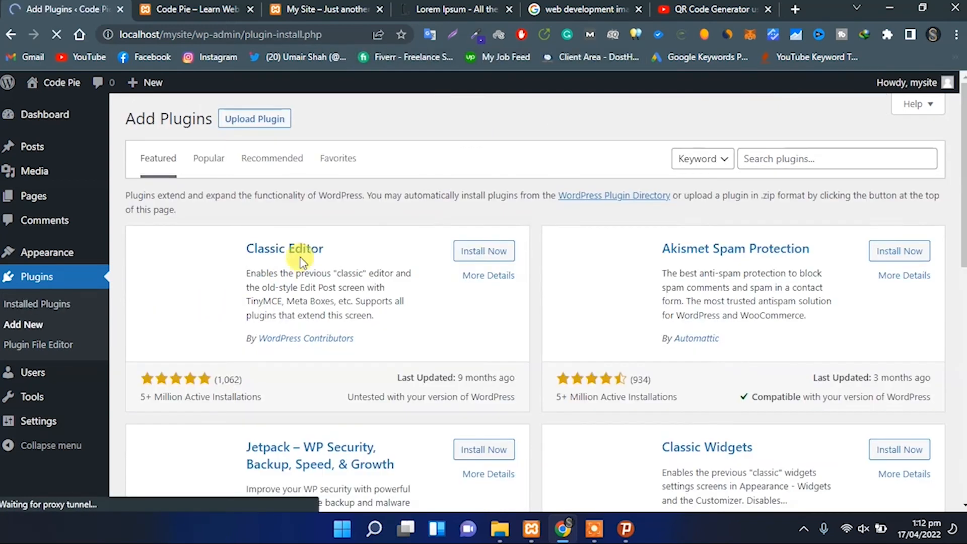
scroll(598, 379, down, 4)
scroll(599, 379, down, 3)
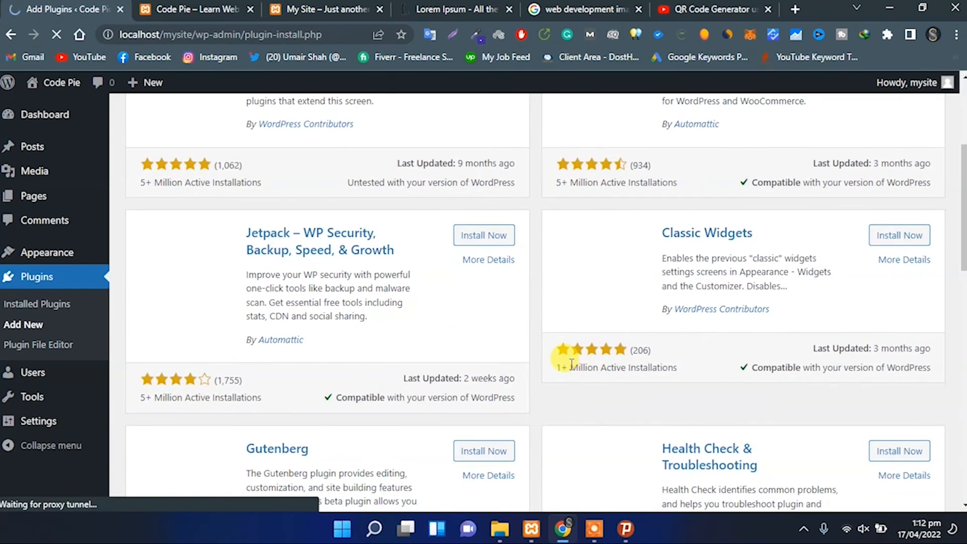
scroll(572, 367, up, 7)
click(742, 157)
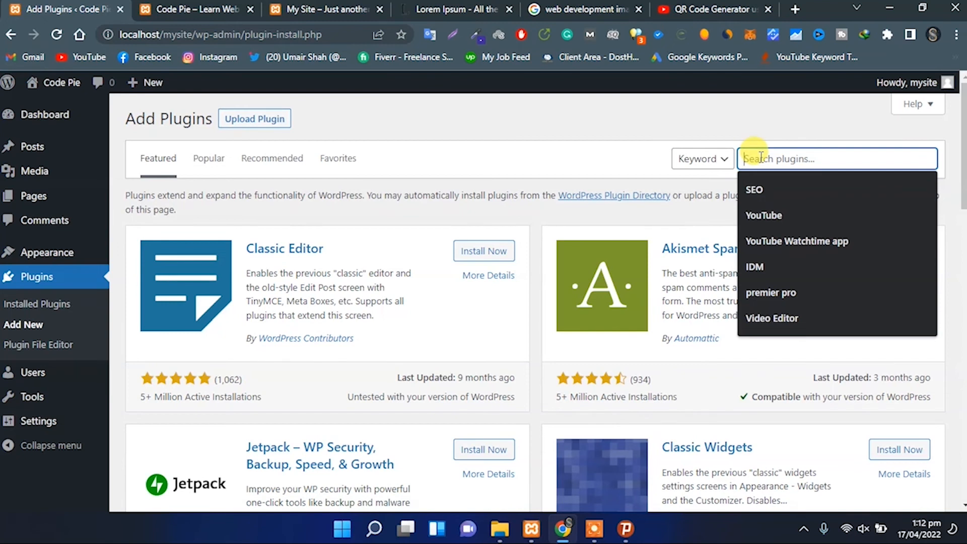
text(Elem)
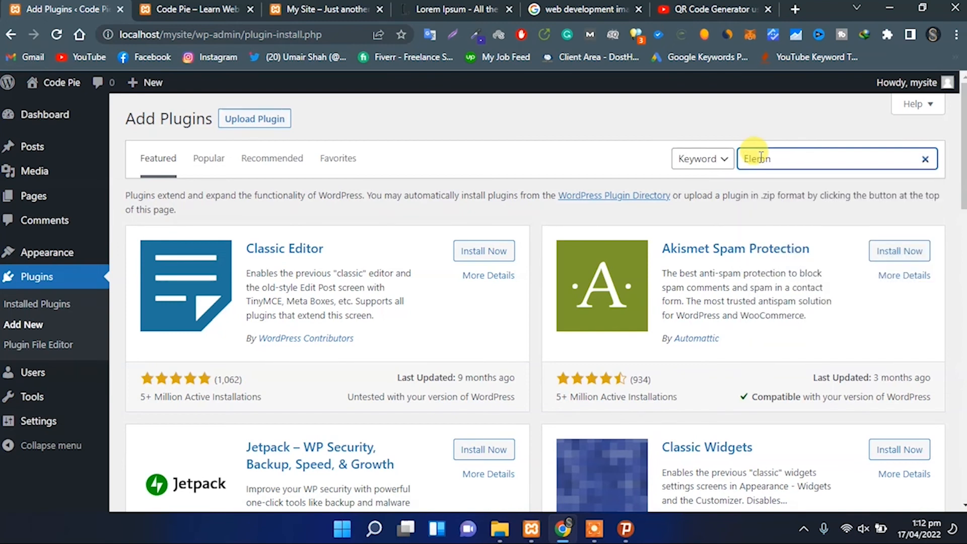
text(entor)
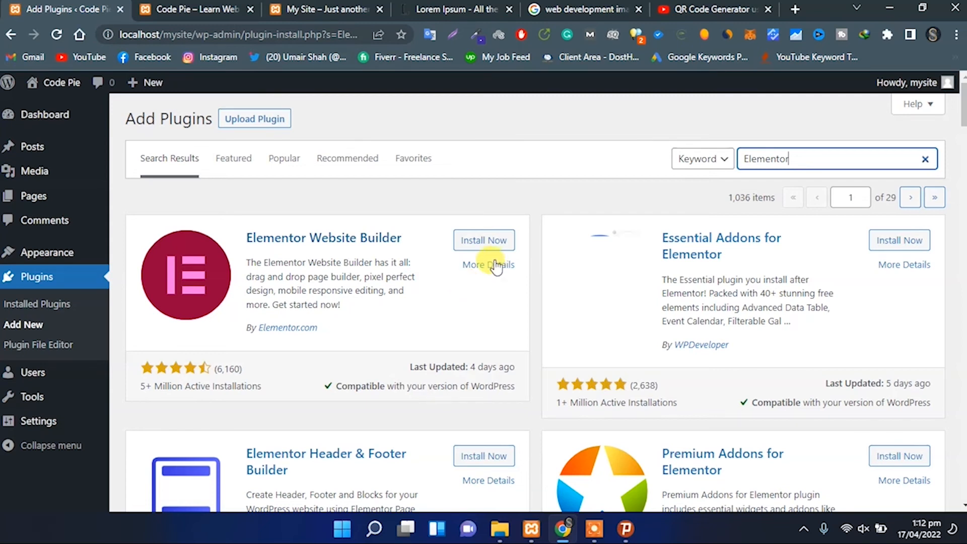
Install Elementor Website Builder and Essential Addons for Elementor, and activate Elementor Website Builder.
click(484, 240)
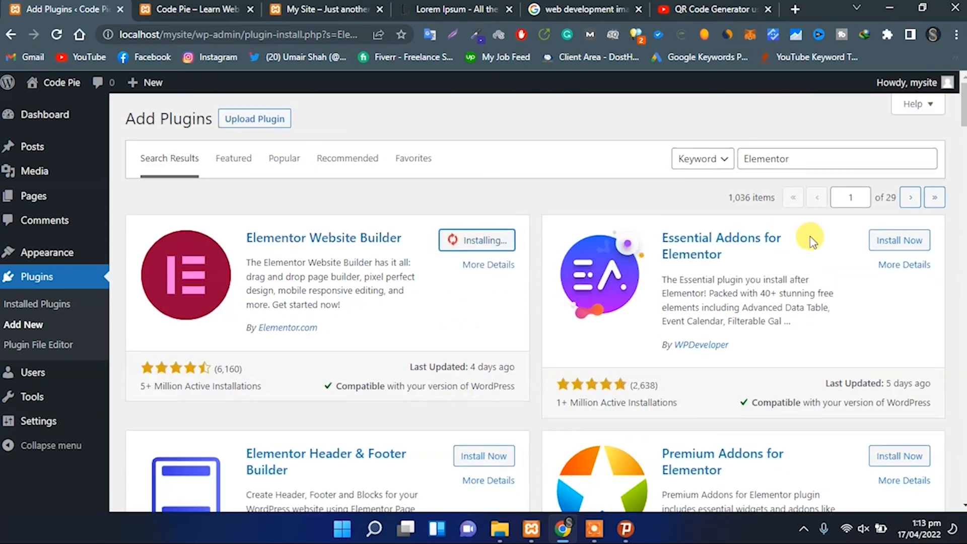
click(901, 241)
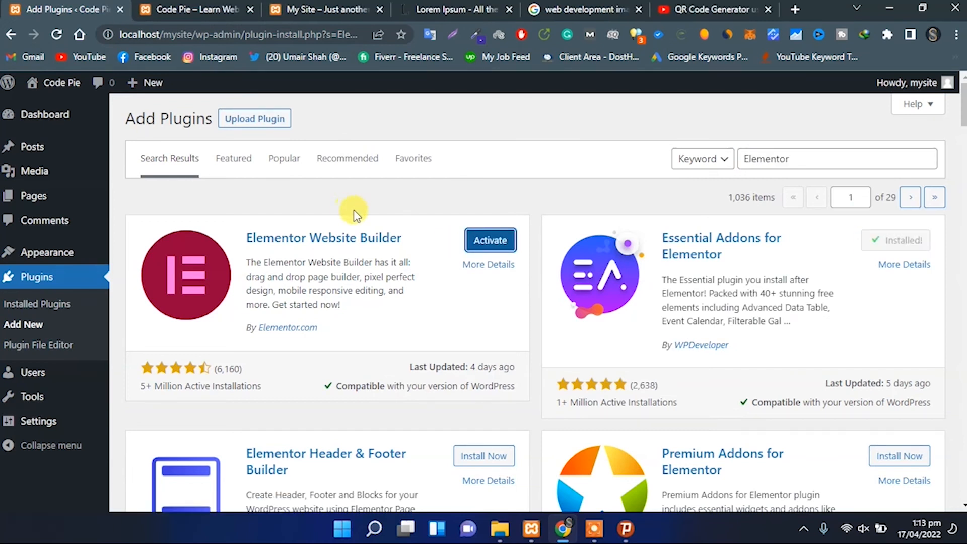
click(514, 247)
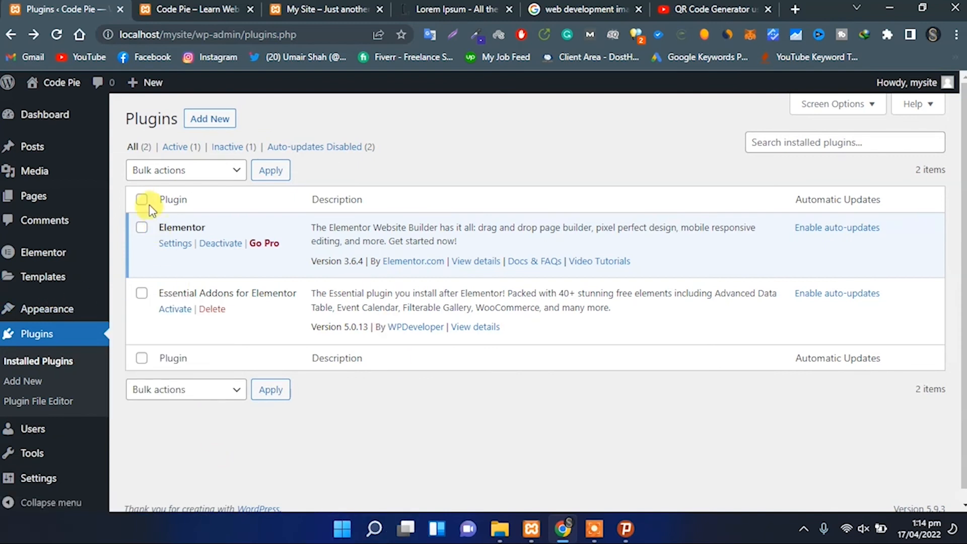
Bulk activate all the listed plugins, Elementor and Essential Addons for Elementor.
click(225, 167)
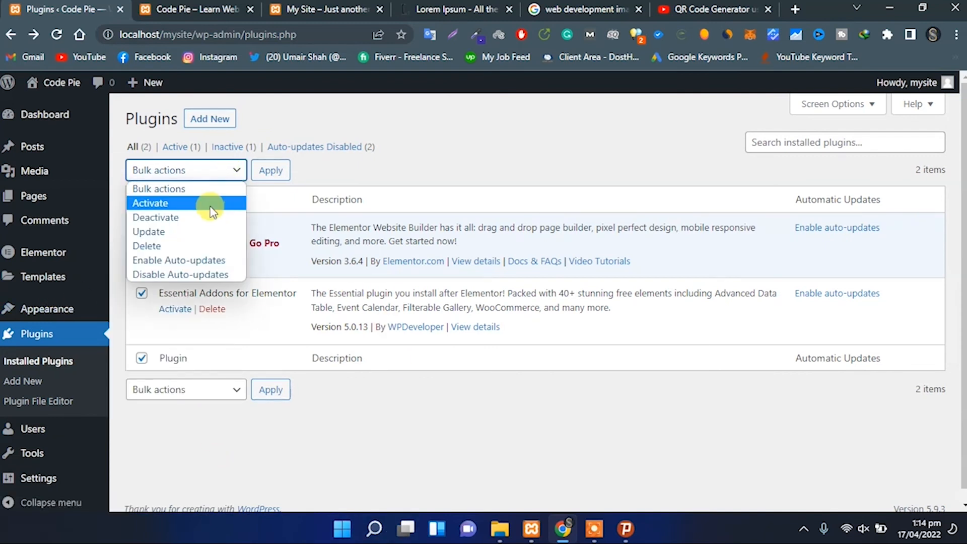
click(185, 203)
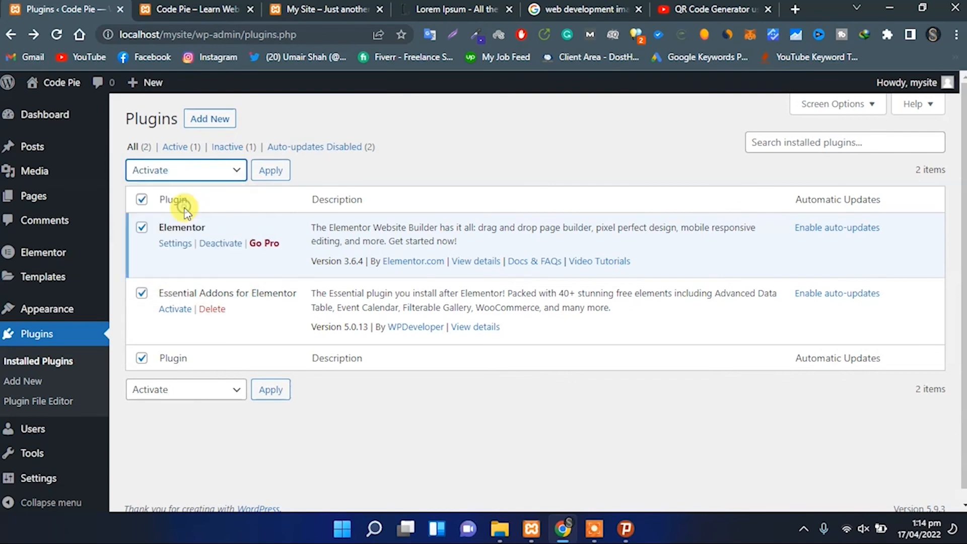
click(265, 170)
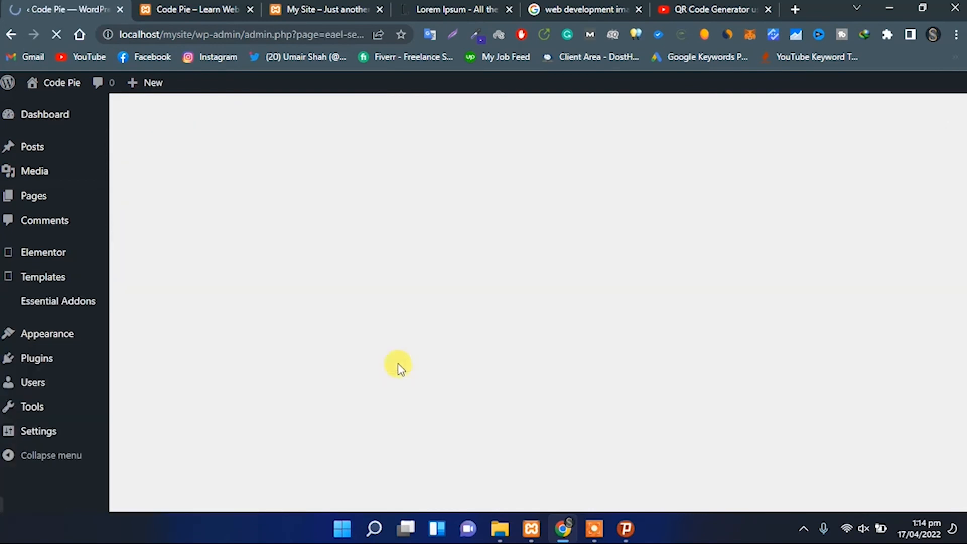
Select the Advanced configuration in the Essential Addons quick setup wizard.
scroll(704, 264, down, 2)
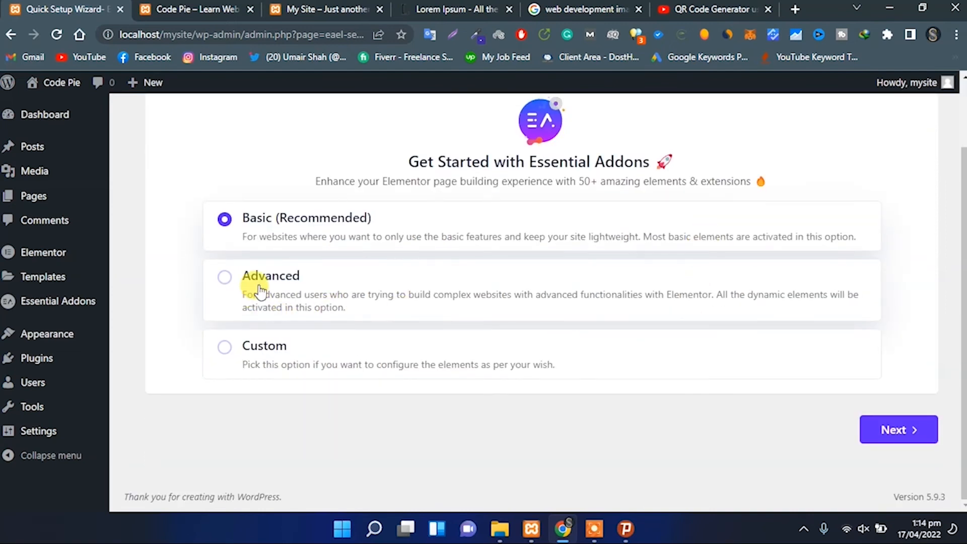
click(260, 291)
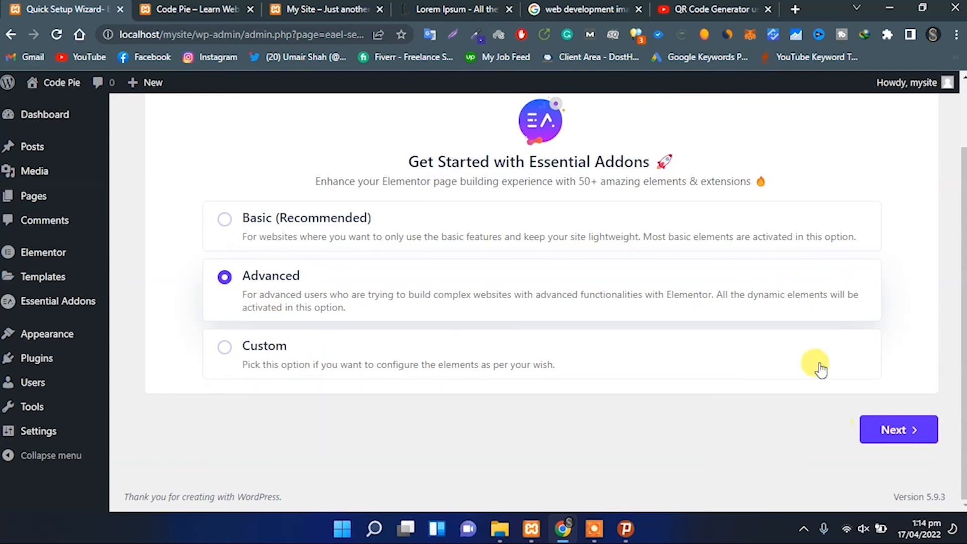
scroll(655, 352, up, 2)
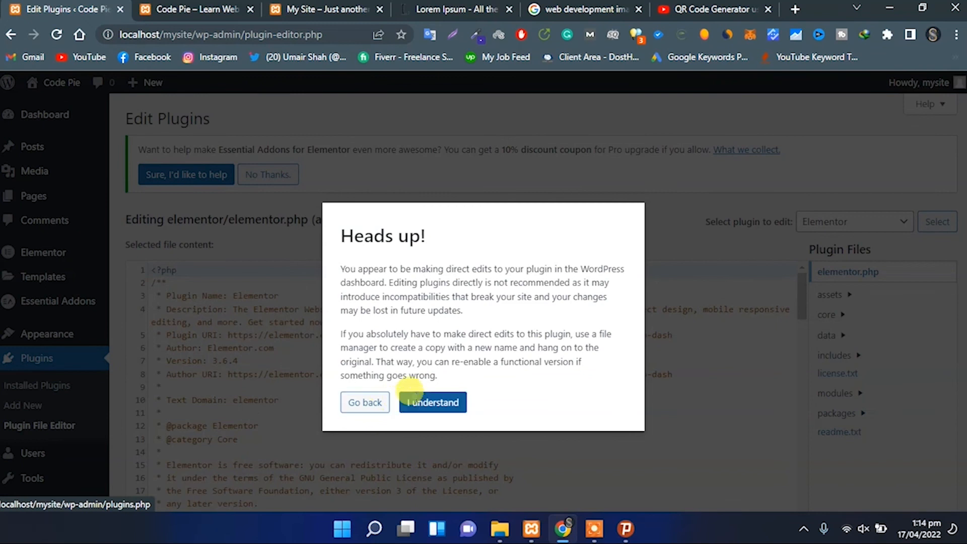
Acknowledge the Plugin File Editor's notice and look over the elementor.php file and the editor page.
click(410, 402)
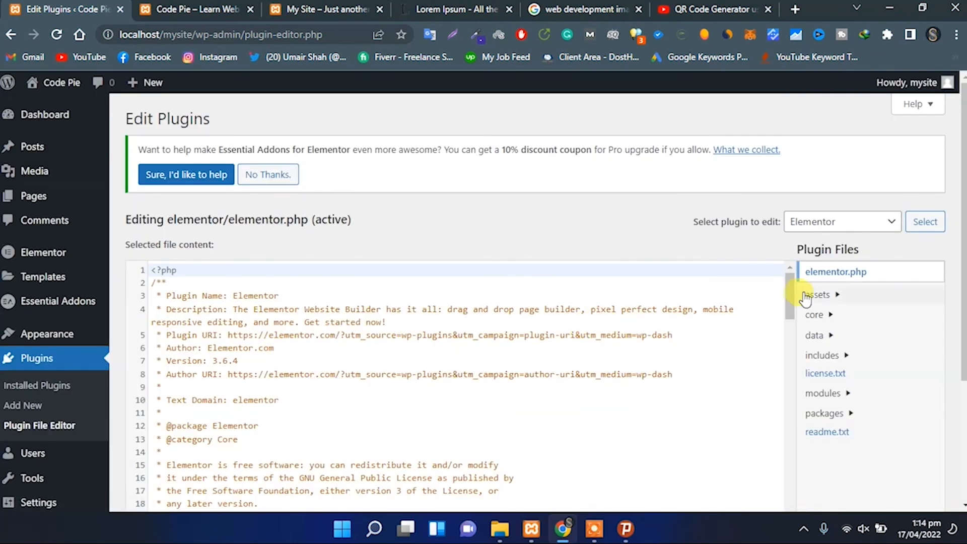
scroll(806, 307, down, 3)
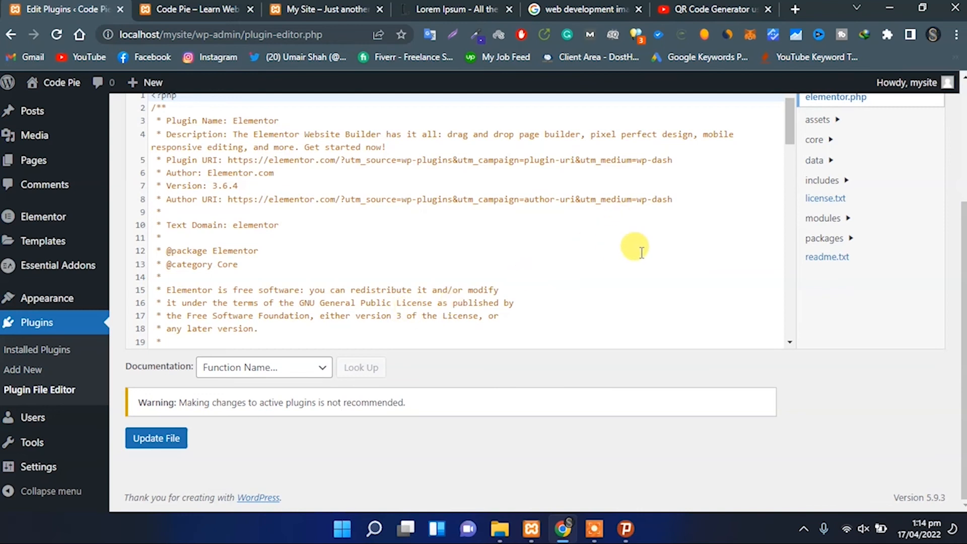
Start adding a new user with the username codepie and fill in the user's e-mail address.
click(22, 418)
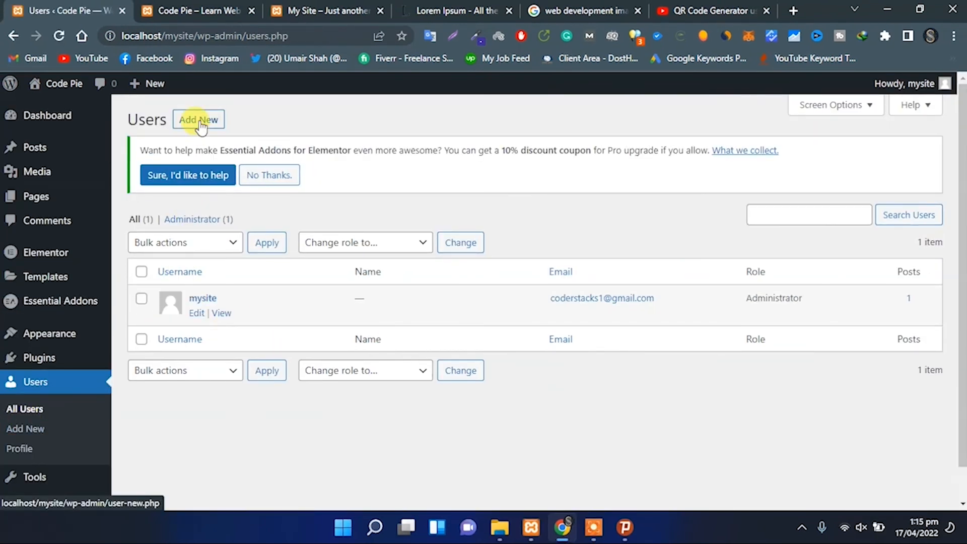
click(198, 121)
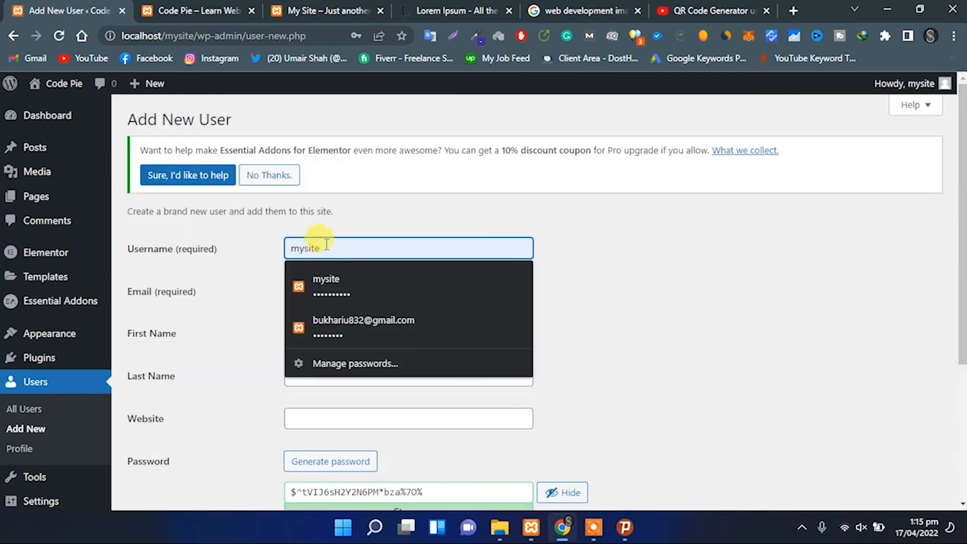
key(BackSpace)
text(code)
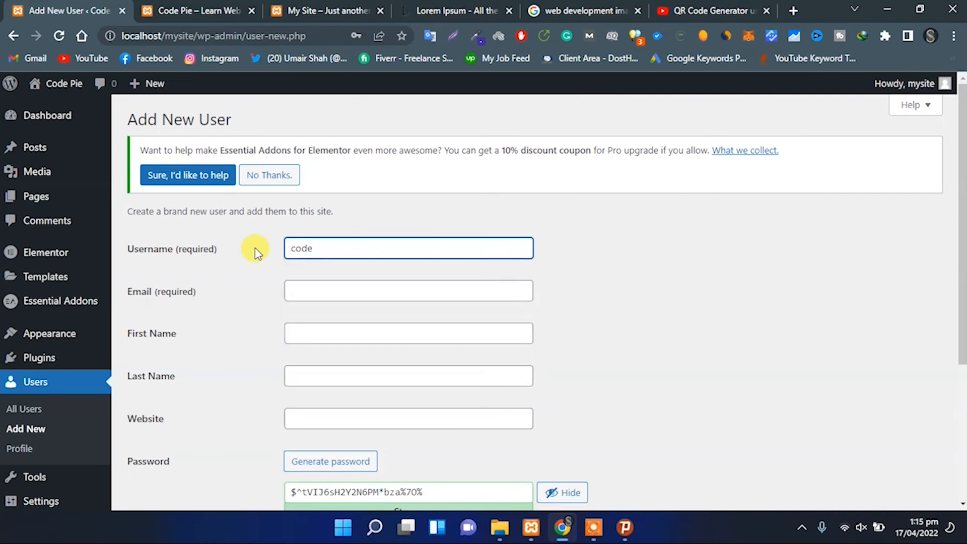
click(300, 290)
text(c)
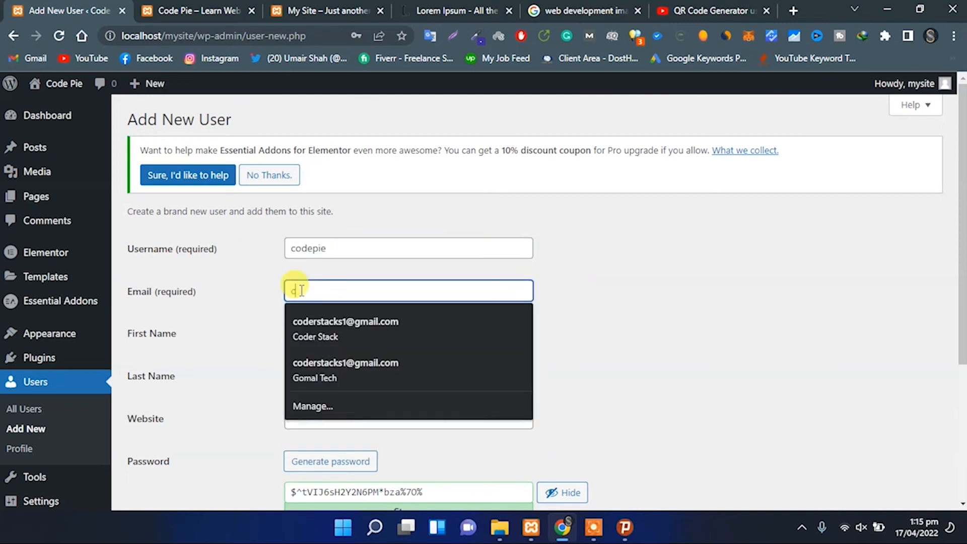
key(BackSpace)
text(t)
click(316, 318)
click(303, 338)
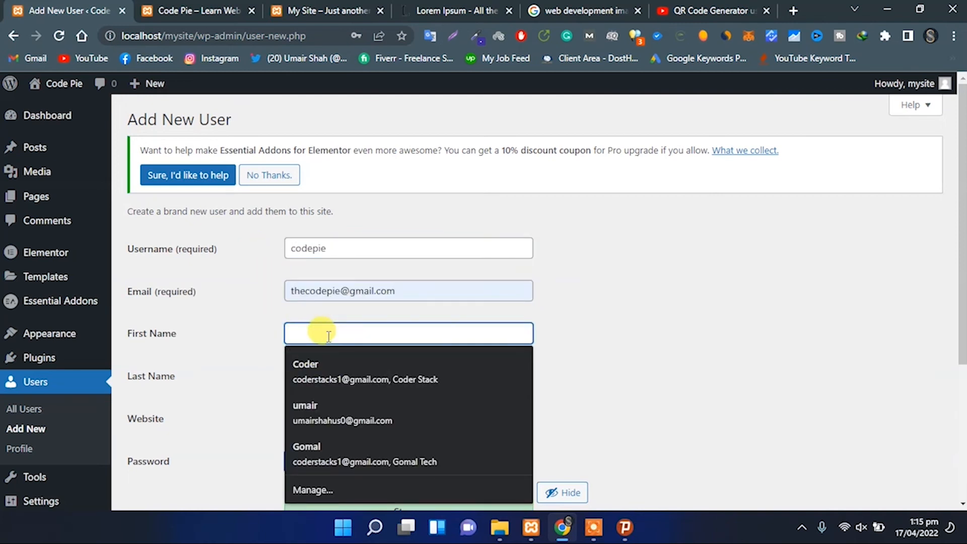
Fill in the new user's first and last name, leaving the website empty and keeping the generated password.
text(Code)
click(322, 377)
text(Pie)
click(308, 417)
scroll(290, 363, down, 3)
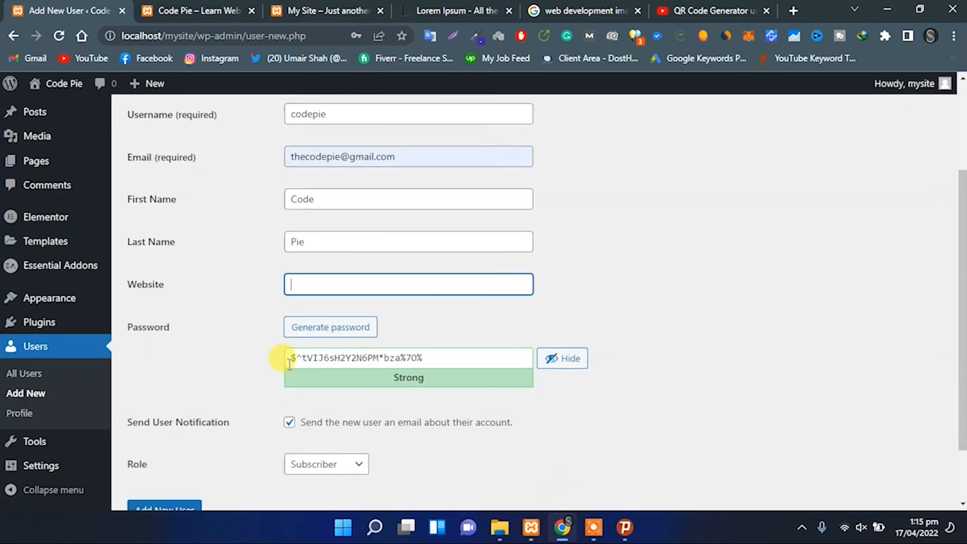
click(439, 351)
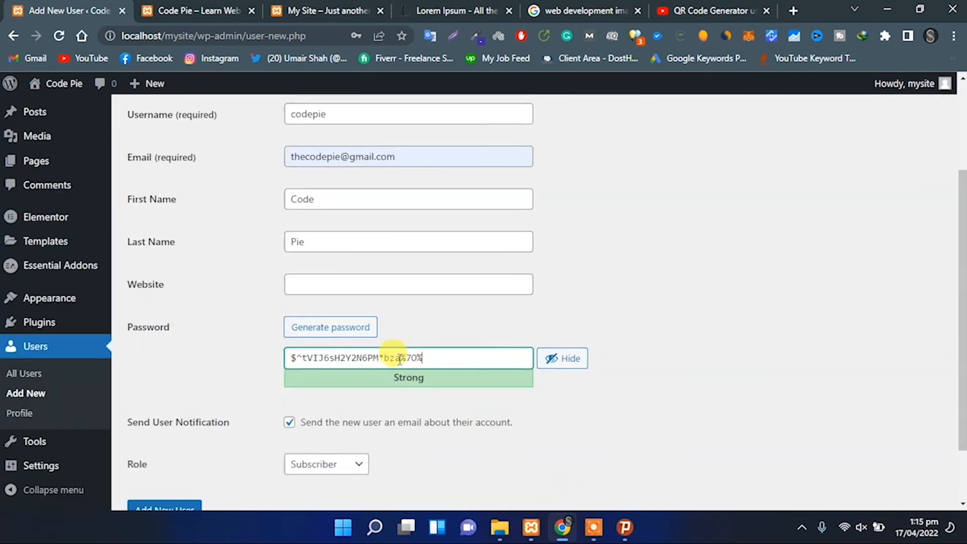
Give the new user the Editor role, create the account, and save its login in the browser.
scroll(401, 353, down, 2)
click(357, 389)
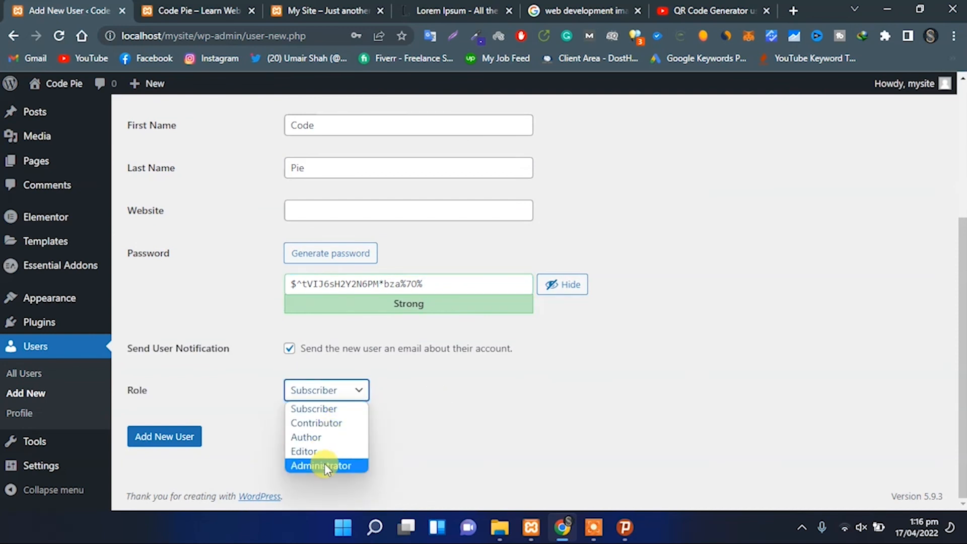
click(322, 451)
click(184, 439)
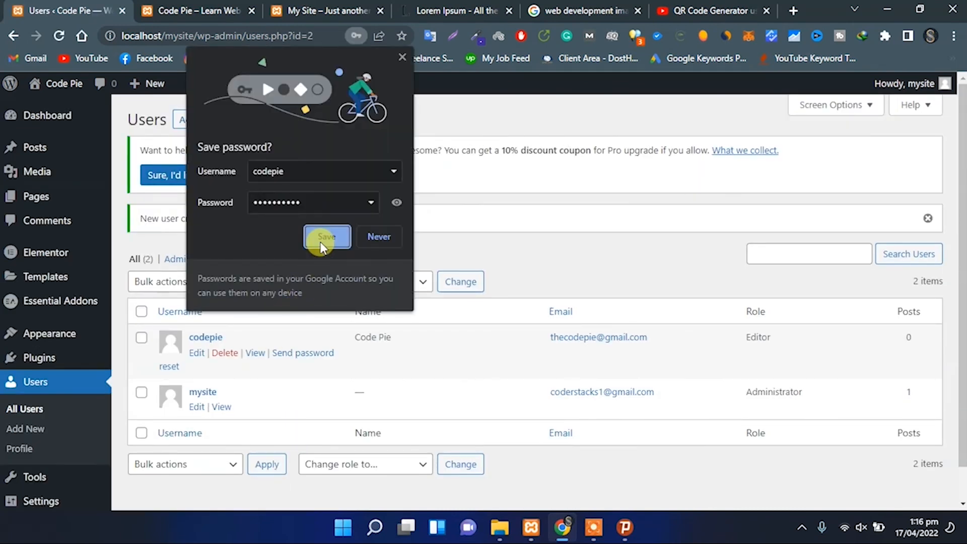
click(327, 237)
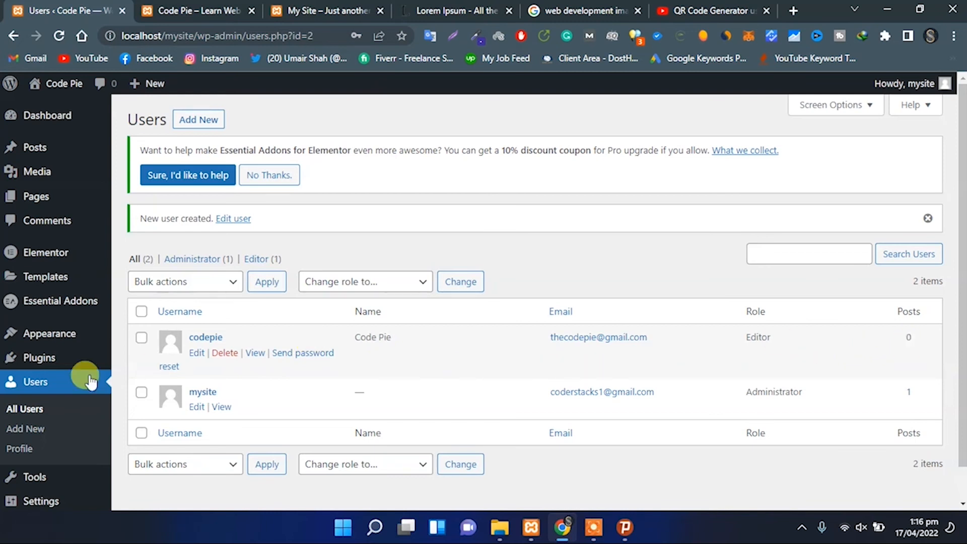
Open the profile page, try out several admin color schemes, and choose Midnight.
click(28, 449)
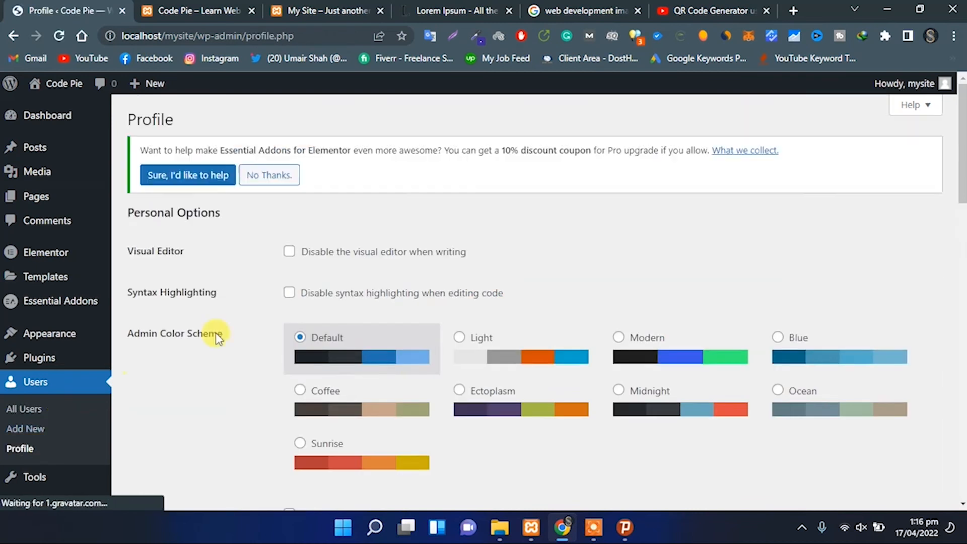
scroll(352, 327, down, 1)
click(634, 335)
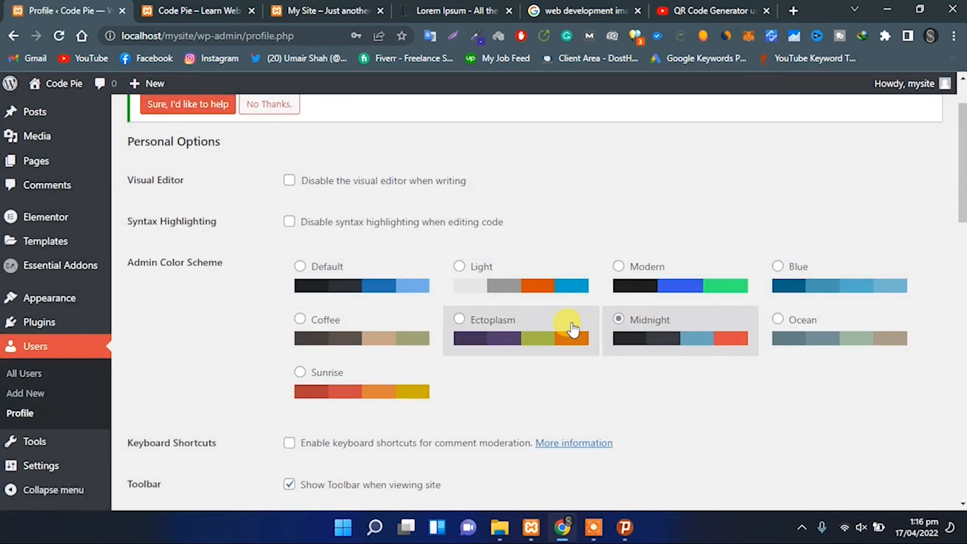
click(592, 329)
click(385, 319)
click(384, 286)
click(524, 280)
click(646, 275)
click(622, 324)
Fill in the profile's first name, last name and nickname, and set the full name as the public display name.
scroll(343, 353, down, 5)
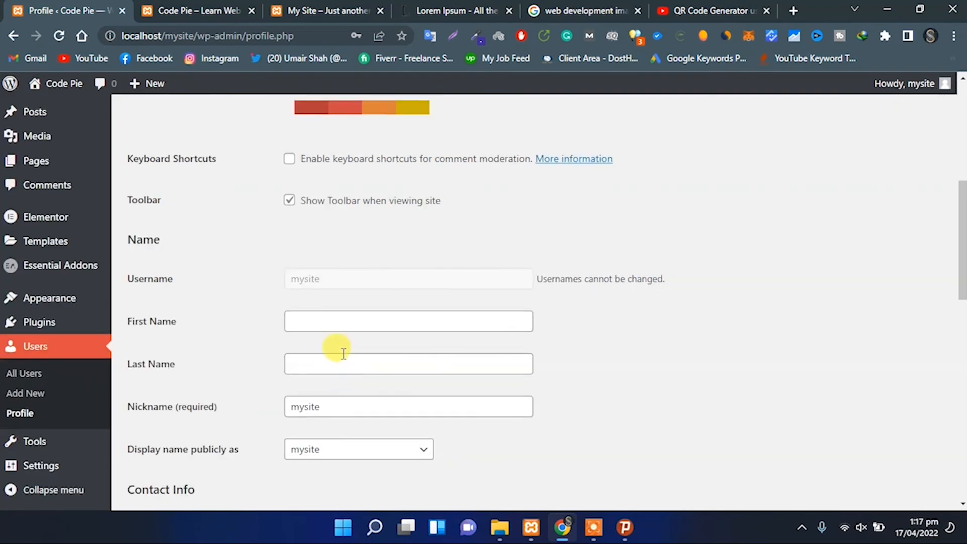
scroll(343, 354, down, 1)
click(334, 244)
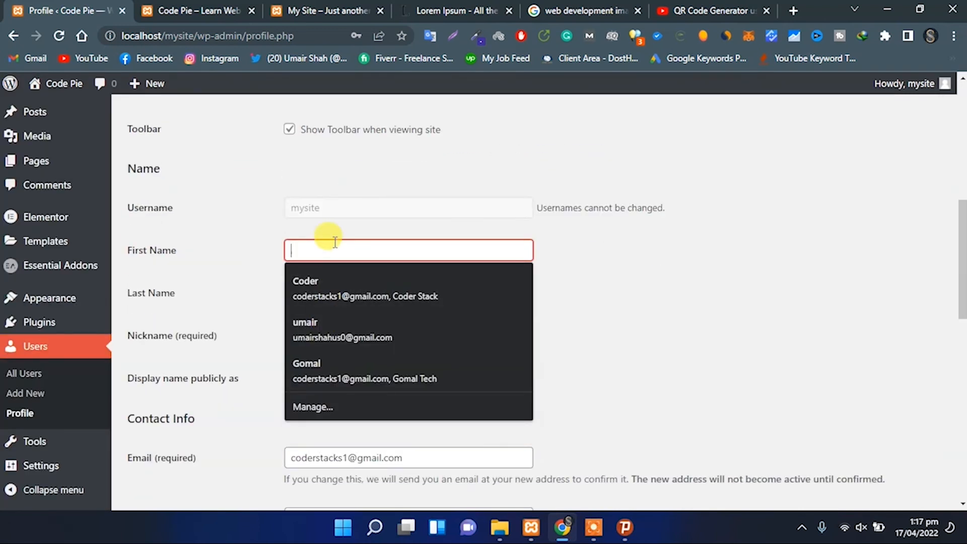
text(Umair)
click(318, 295)
text(Shah)
drag(319, 335, 285, 339)
key(BackSpace)
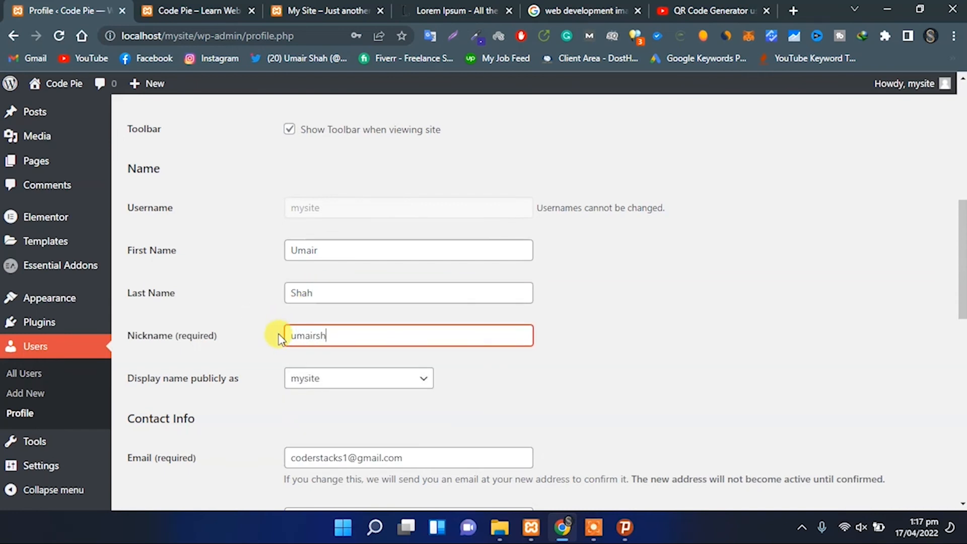
click(302, 377)
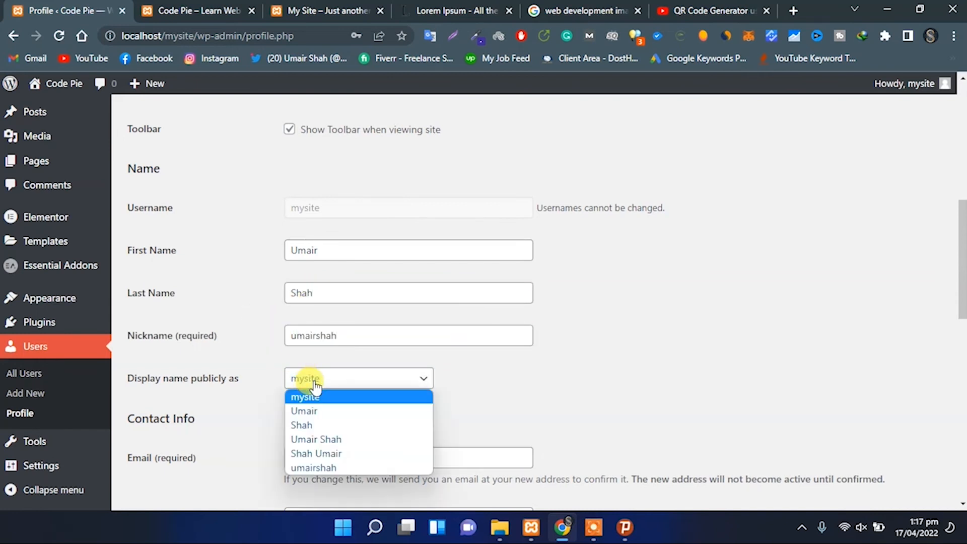
click(321, 439)
Enter "Full Stack Web and Mobile Apps Developer" as the profile's biographical info.
scroll(287, 417, down, 4)
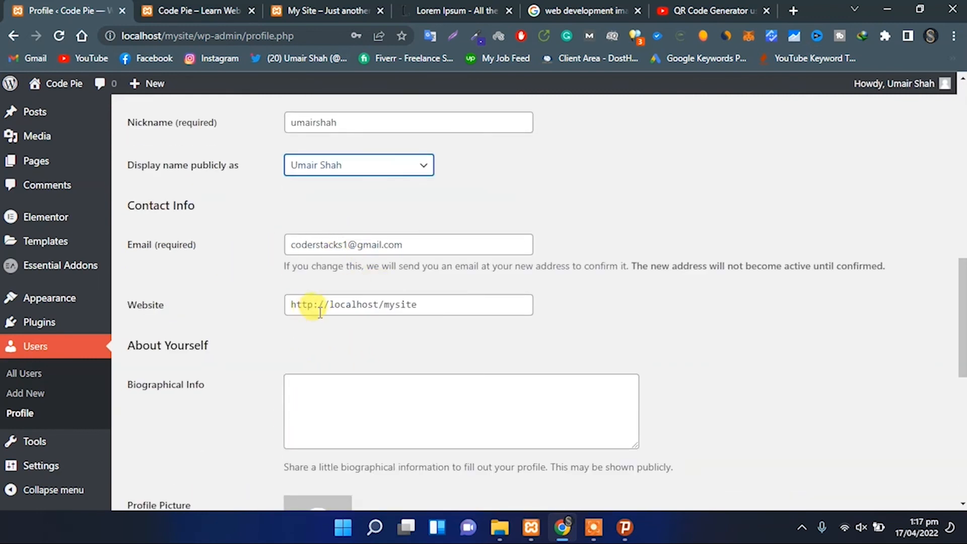
scroll(406, 348, down, 2)
click(305, 260)
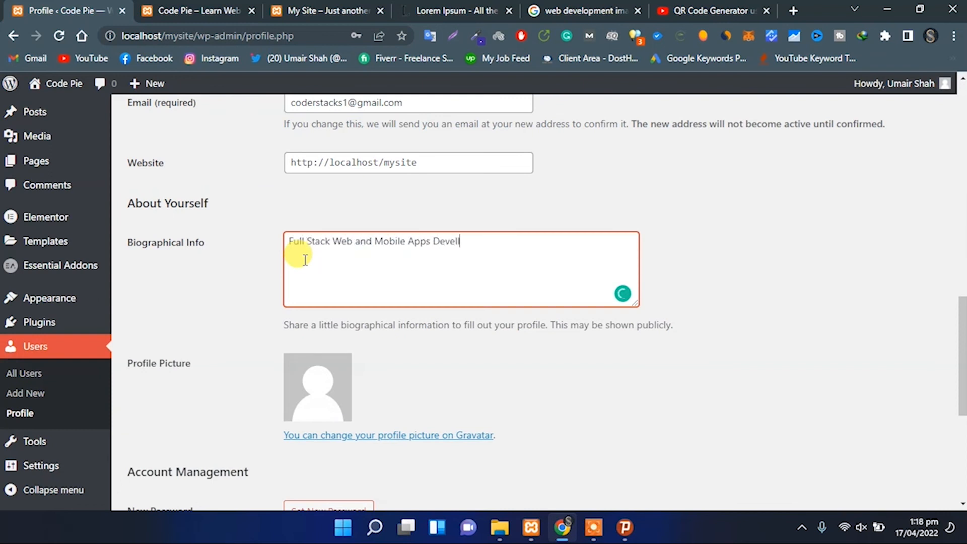
Look over the profile picture, account management and application password sections of the profile page.
scroll(324, 376, down, 2)
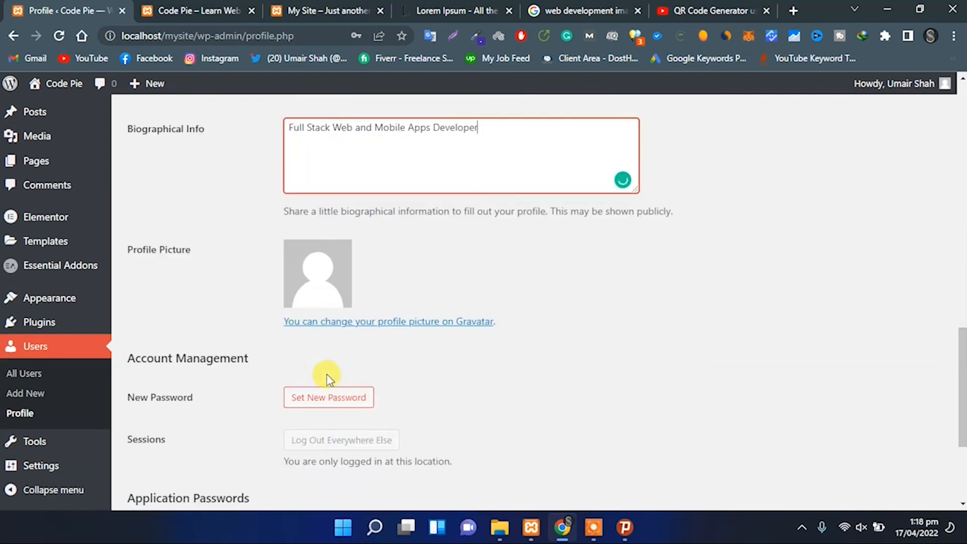
scroll(379, 362, down, 1)
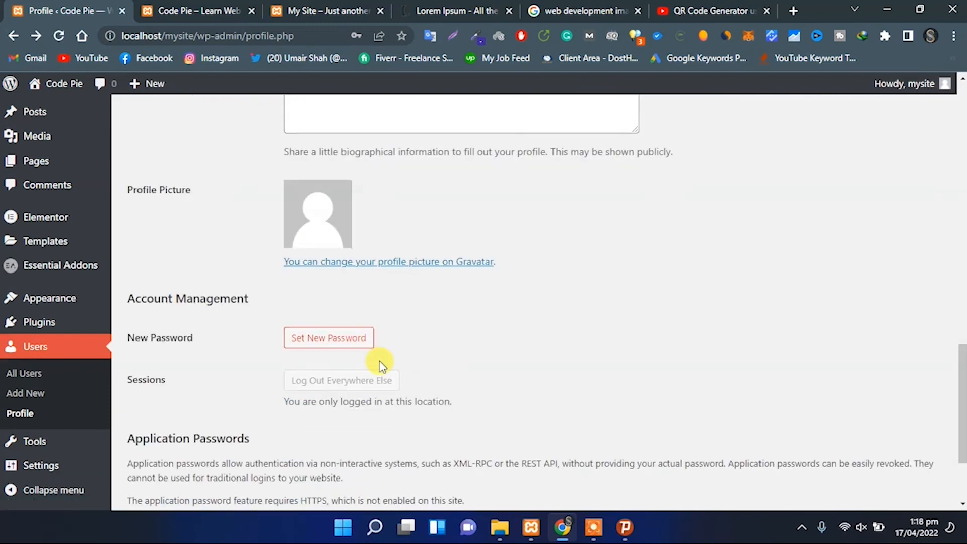
scroll(380, 362, down, 3)
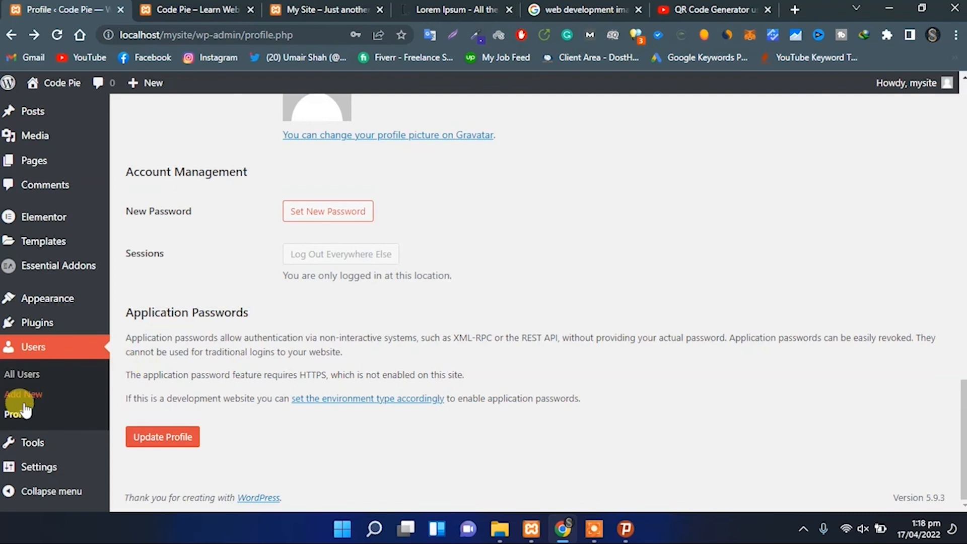
Review the Tools pages, including Available Tools, Import, Export, Site Health and Export Personal Data, and open Erase Personal Data.
click(25, 433)
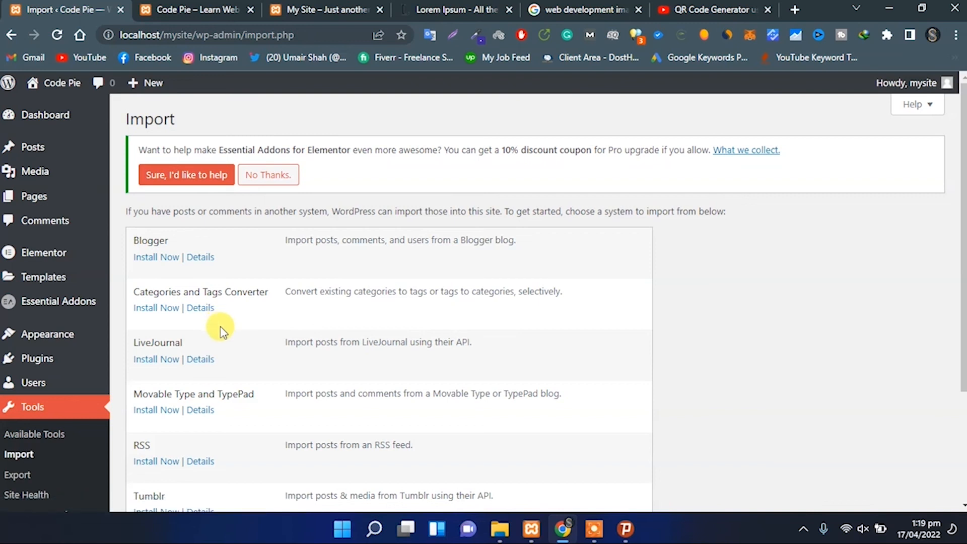
scroll(222, 342, down, 3)
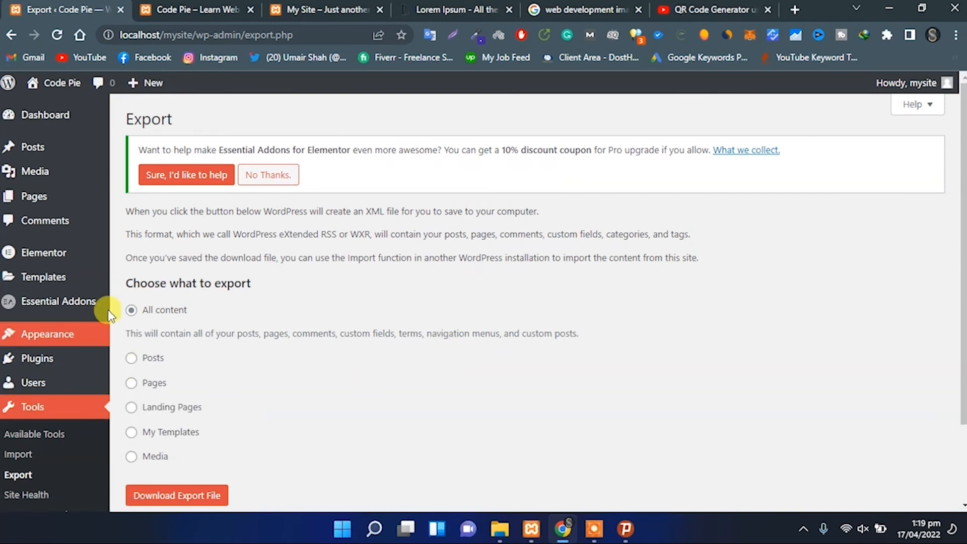
scroll(286, 375, down, 2)
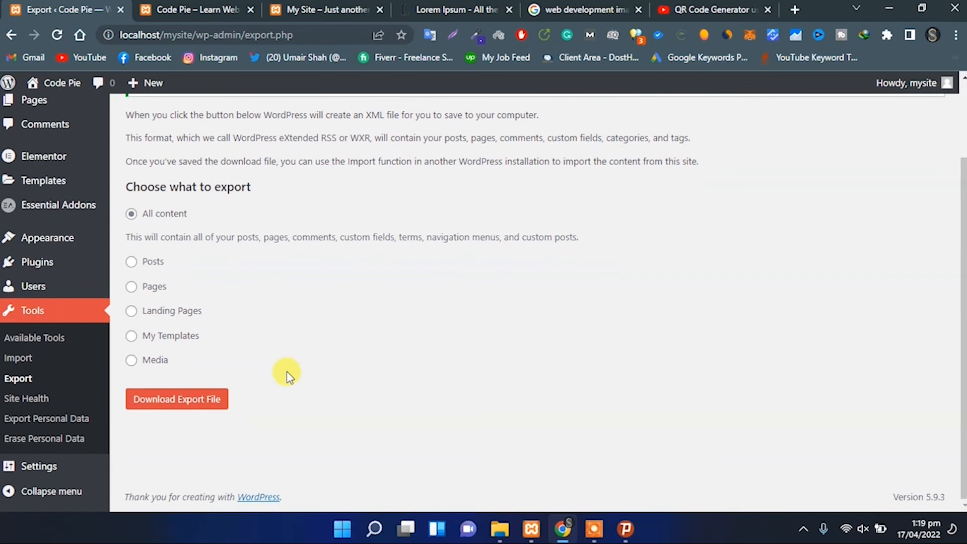
click(26, 397)
scroll(309, 383, down, 3)
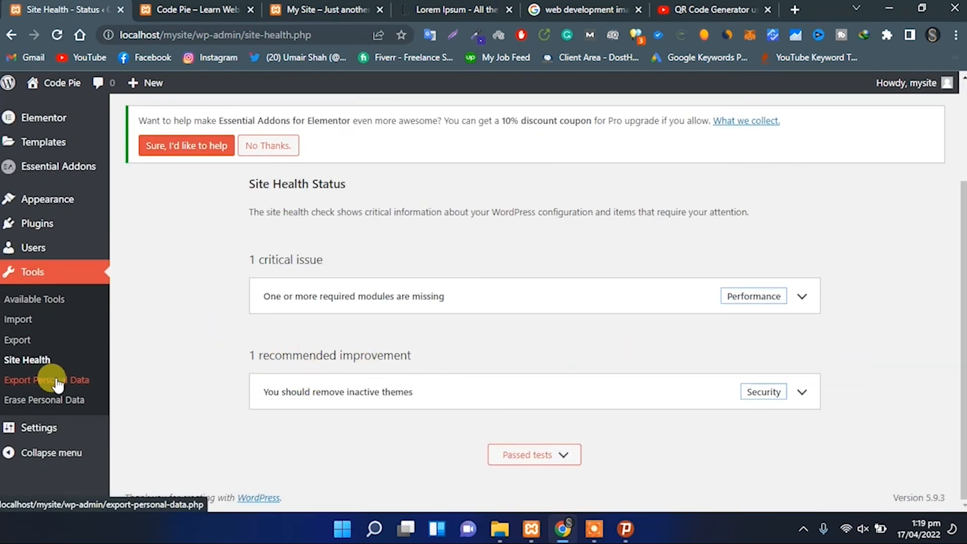
click(75, 383)
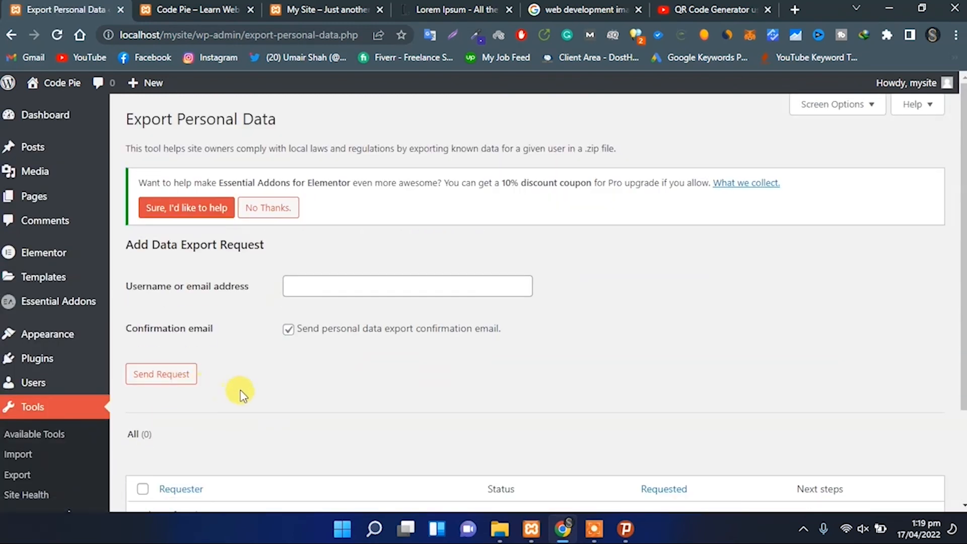
scroll(234, 391, down, 3)
click(74, 420)
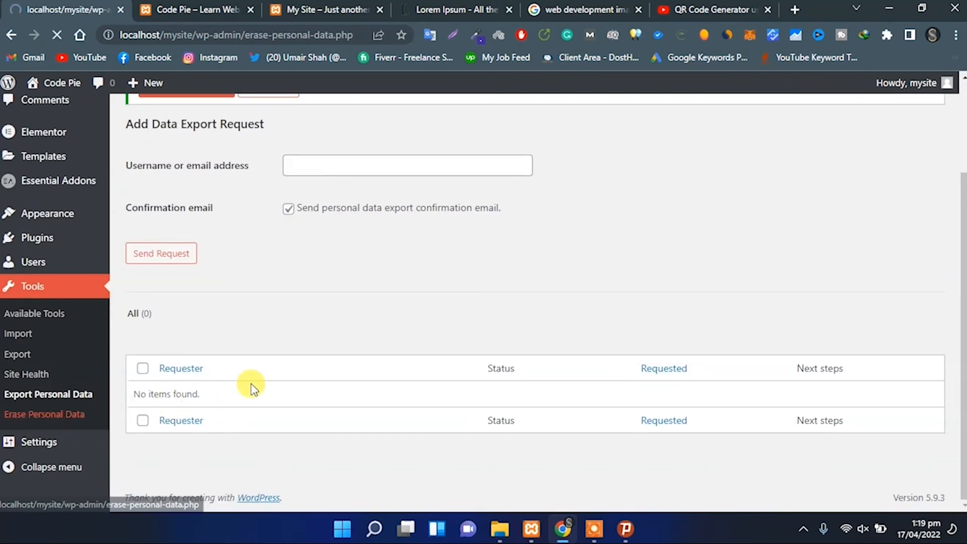
Open the General settings and look over the site title, tagline, site addresses and administration email fields.
scroll(251, 382, down, 3)
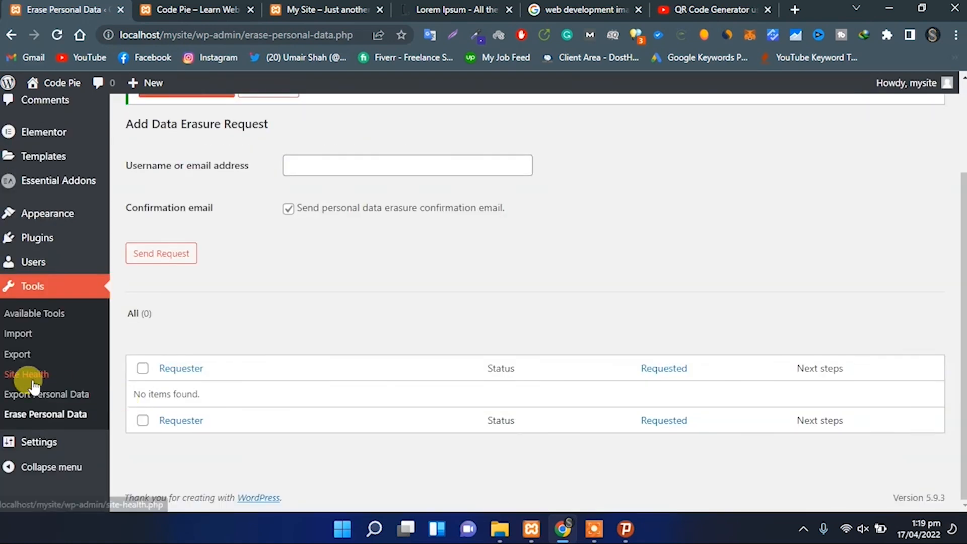
click(34, 440)
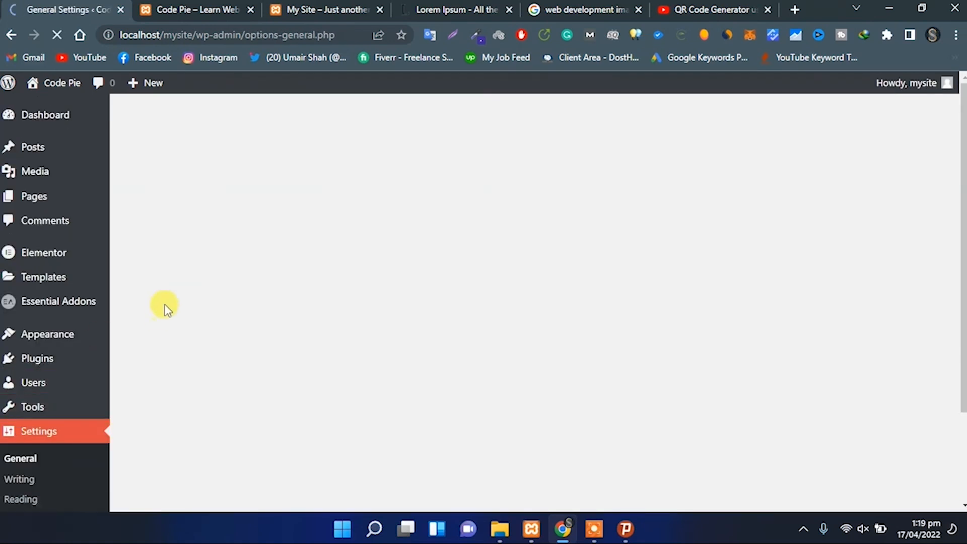
scroll(199, 284, down, 2)
scroll(203, 285, up, 2)
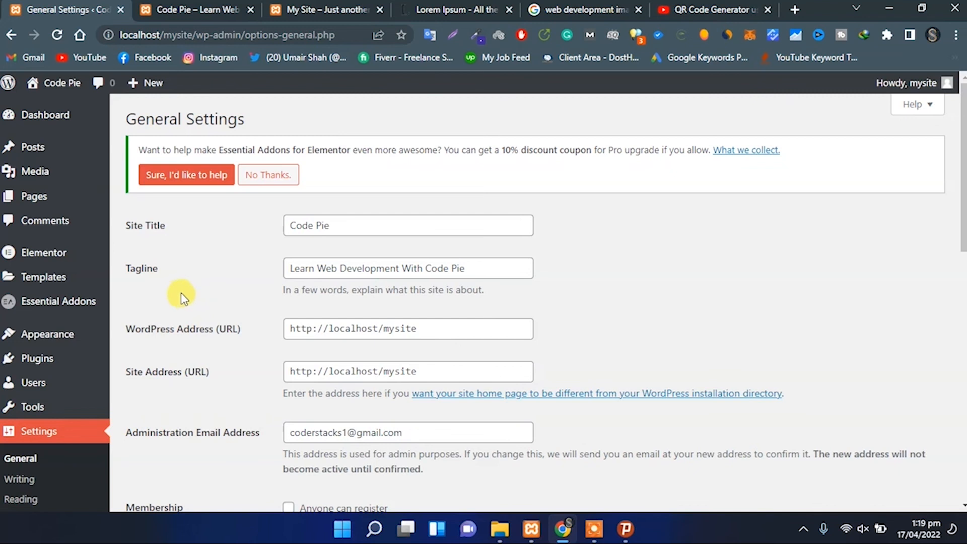
scroll(180, 292, down, 3)
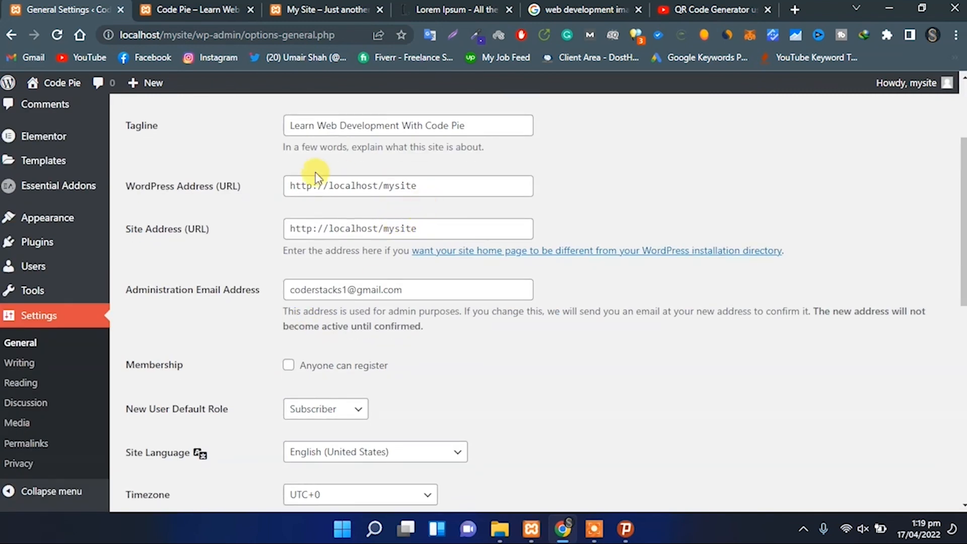
scroll(398, 167, down, 1)
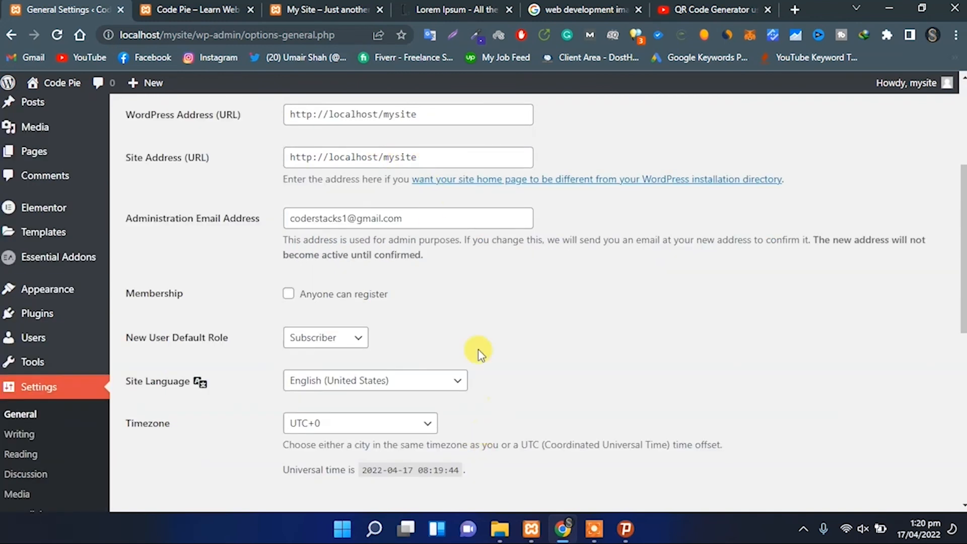
scroll(345, 146, up, 1)
click(419, 186)
click(254, 290)
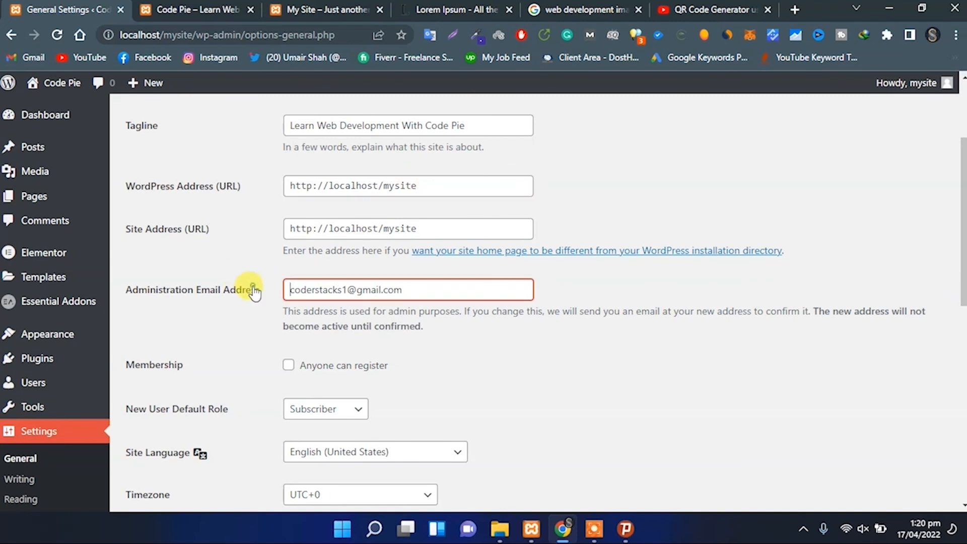
Allow anyone to register under Membership and save the General settings.
scroll(257, 302, down, 2)
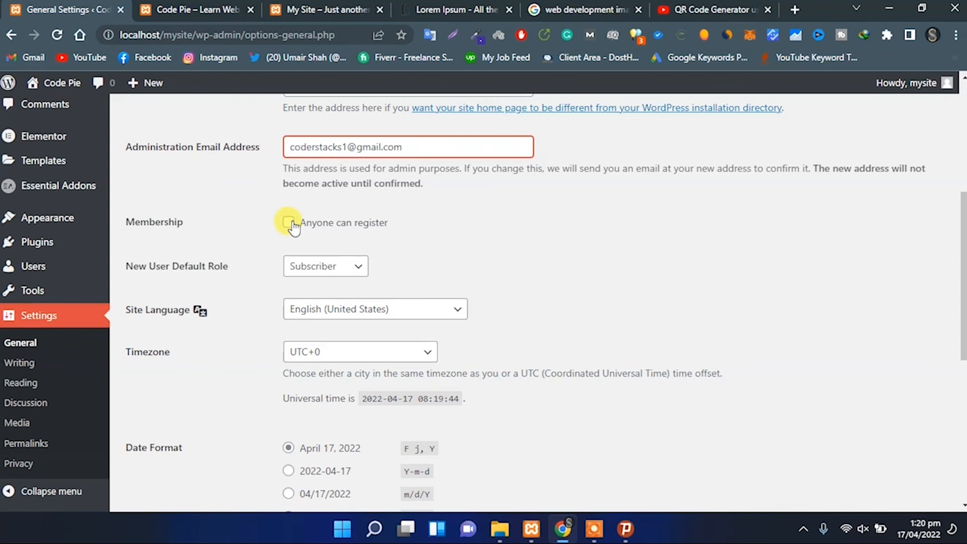
click(289, 223)
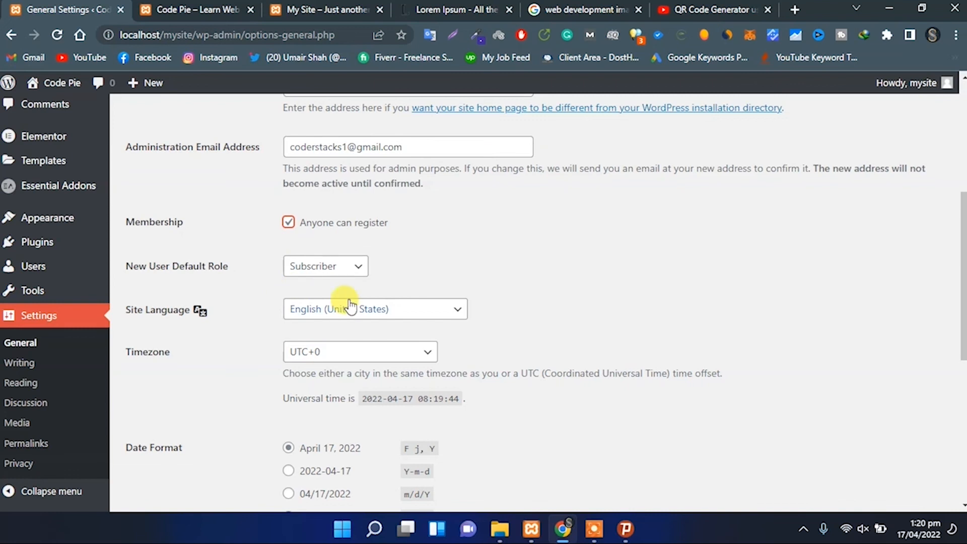
scroll(347, 292, down, 1)
scroll(254, 306, down, 1)
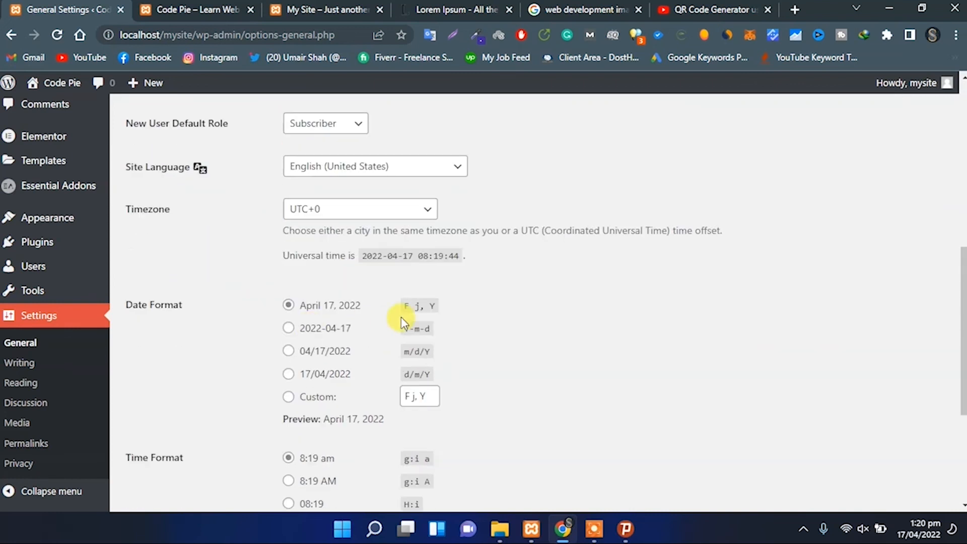
scroll(321, 330, down, 3)
scroll(321, 328, down, 1)
click(179, 439)
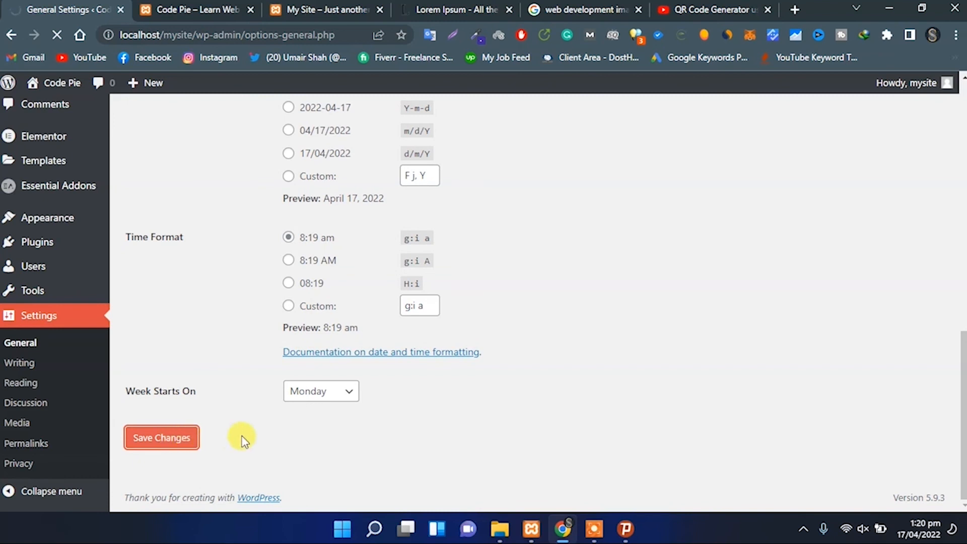
Set the default post category to Web Development in the Writing settings.
scroll(166, 393, down, 2)
click(20, 364)
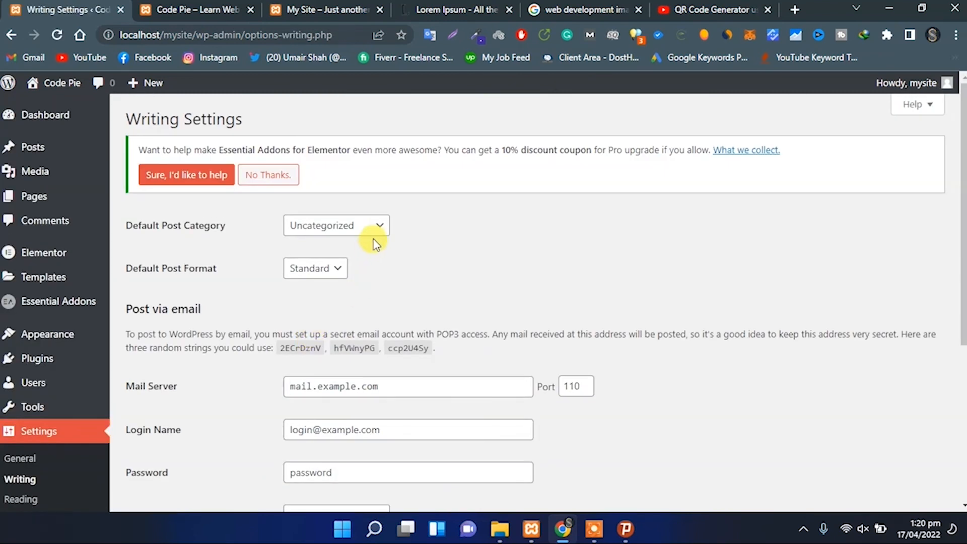
click(378, 242)
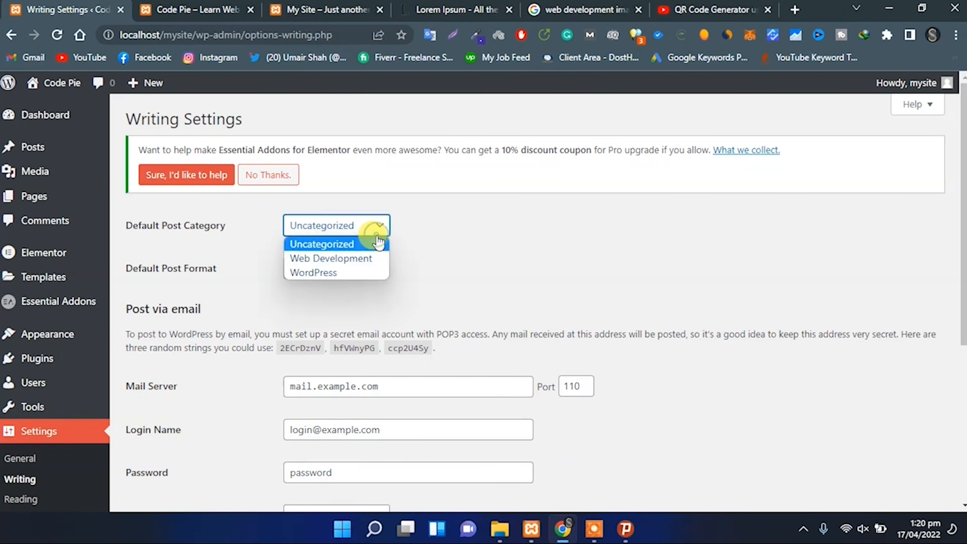
click(369, 258)
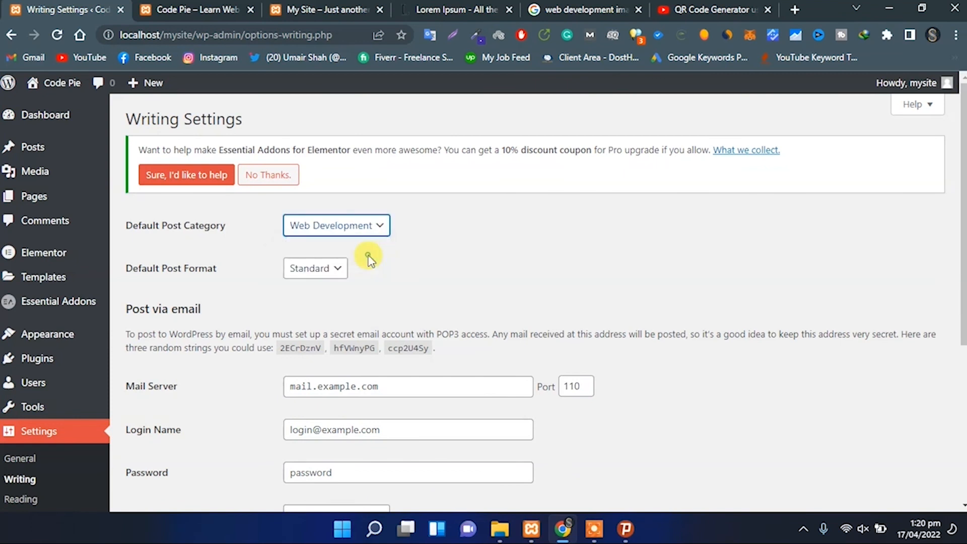
Check the default post format choices and the post-via-email fields, and save the Writing settings.
scroll(371, 281, down, 1)
click(339, 197)
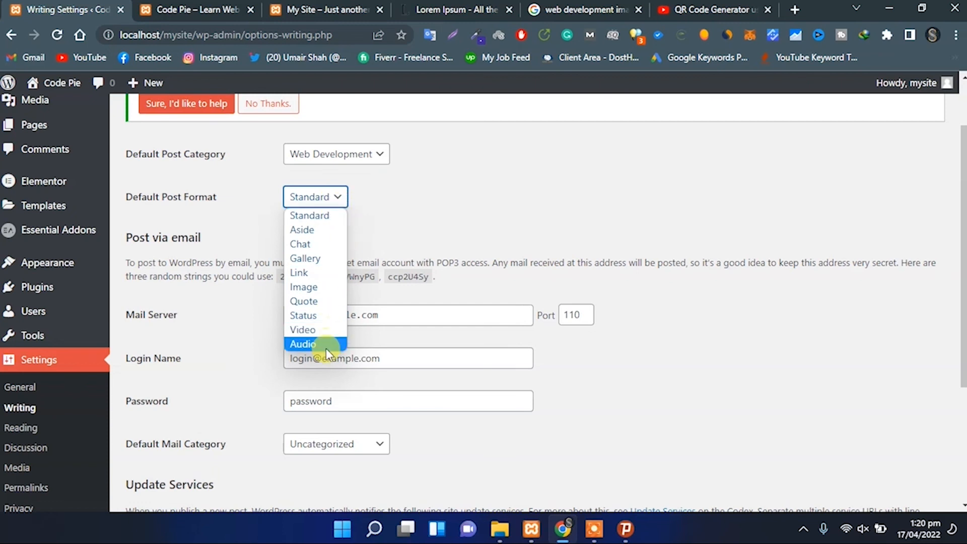
scroll(373, 301, down, 2)
scroll(381, 295, down, 1)
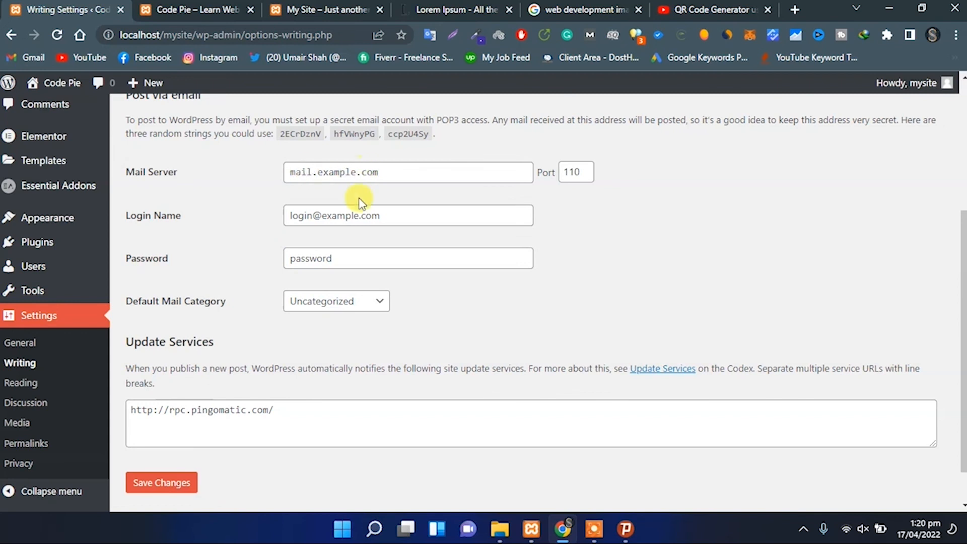
scroll(352, 323, down, 1)
click(162, 436)
Set each post in a feed to include only the Excerpt in the Reading settings and save the changes.
scroll(272, 383, down, 5)
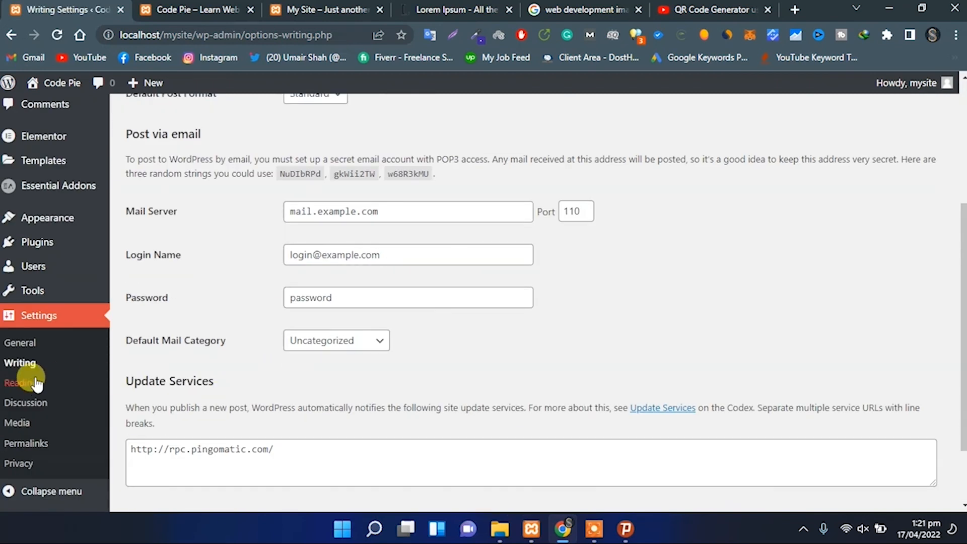
click(21, 379)
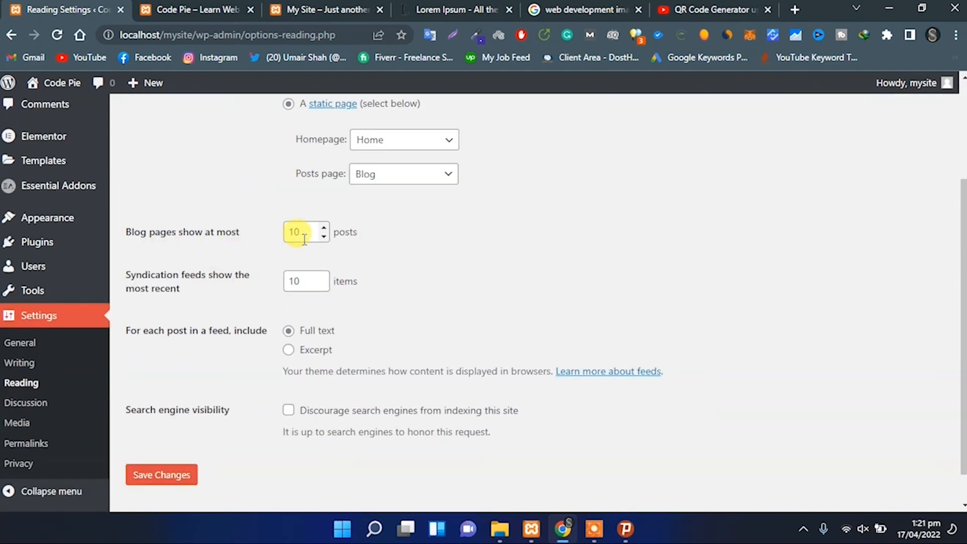
scroll(201, 280, down, 1)
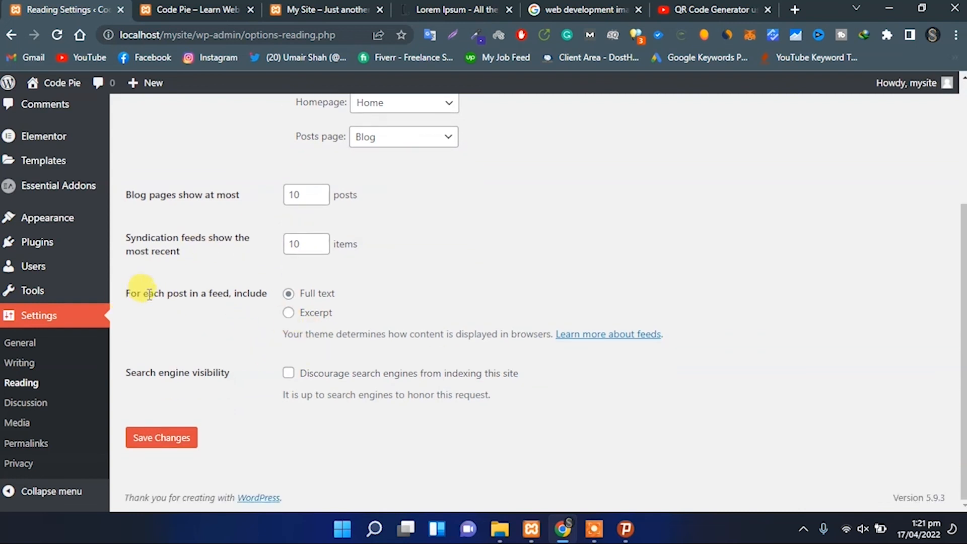
click(289, 312)
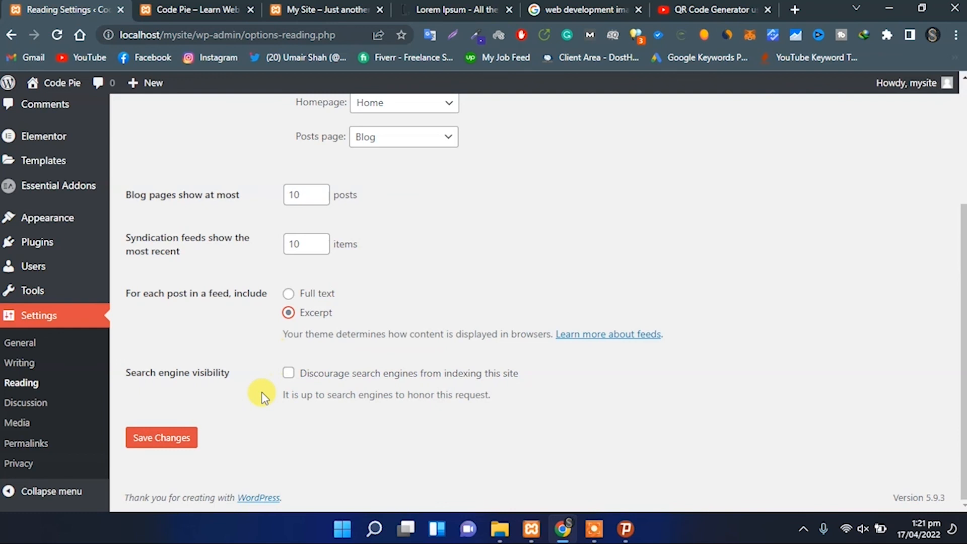
click(161, 437)
Look over the Discussion settings, from comment options and moderation to the default avatar choices.
scroll(264, 396, down, 5)
click(48, 409)
scroll(255, 267, down, 8)
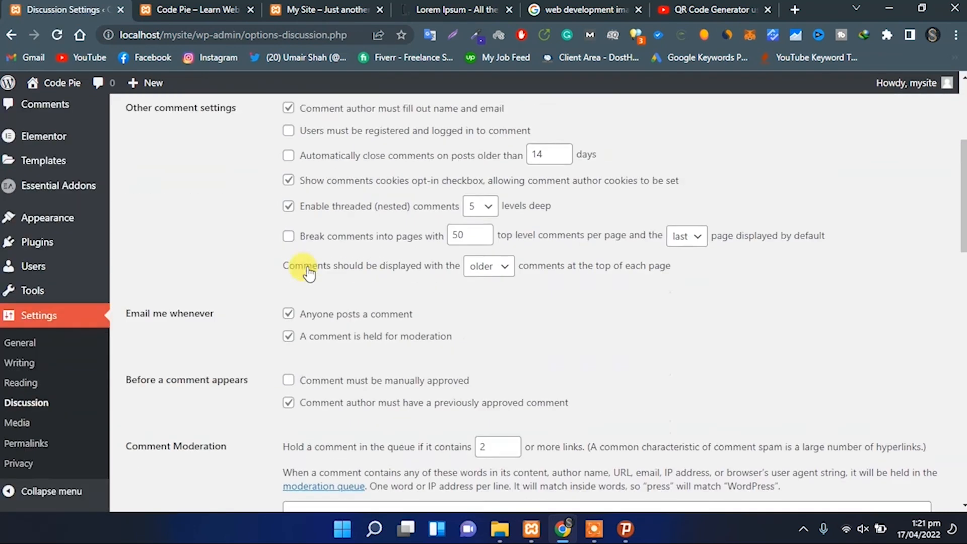
scroll(307, 298, down, 12)
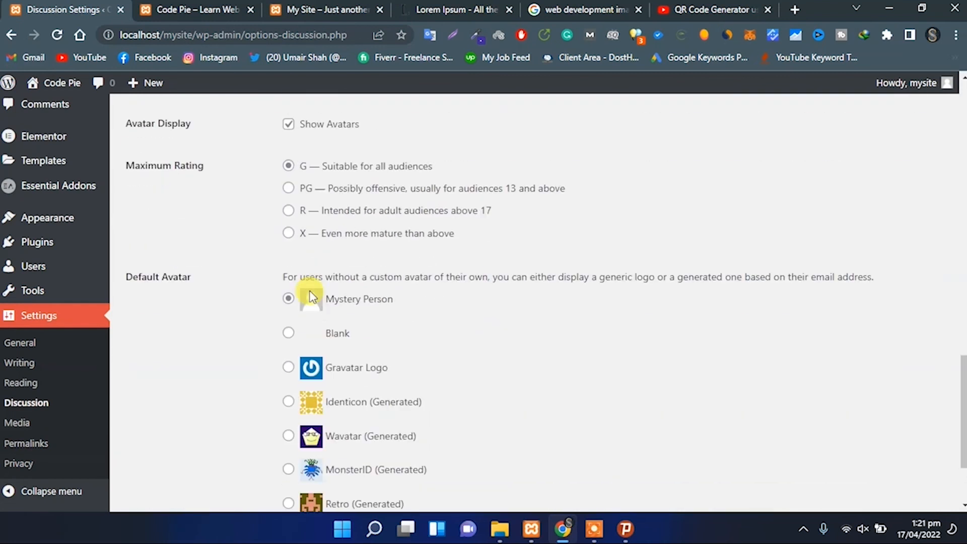
scroll(302, 330, down, 2)
scroll(287, 292, down, 1)
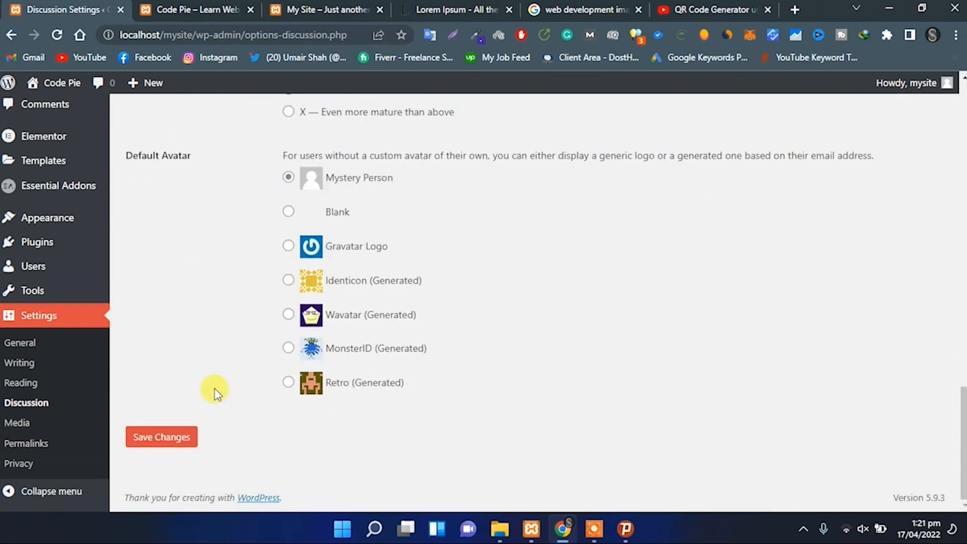
Look over the image sizes and upload options in the Media settings, and open the Permalinks settings.
click(17, 426)
scroll(198, 227, down, 2)
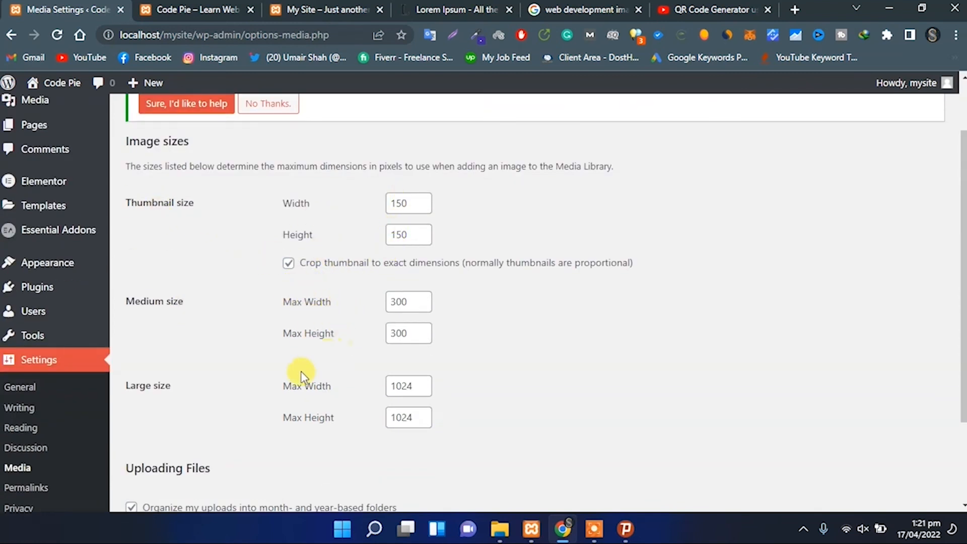
scroll(302, 373, down, 2)
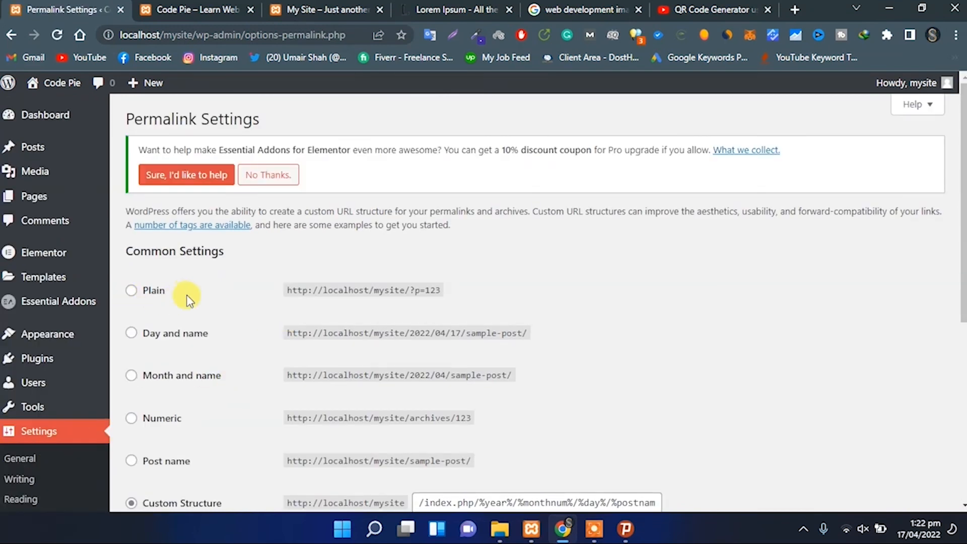
Set the permalink structure to Post name, leave the category and tag bases blank, and save the changes.
scroll(191, 300, down, 2)
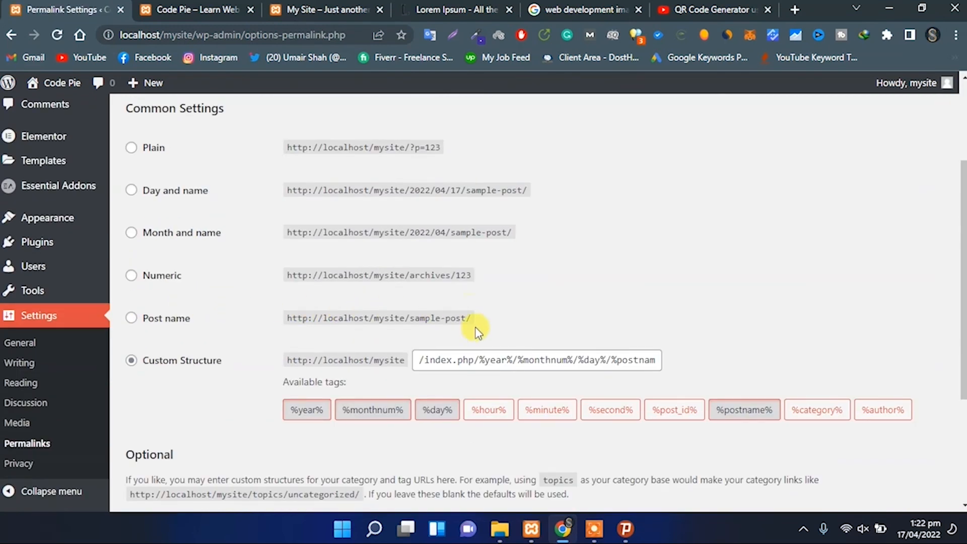
click(159, 320)
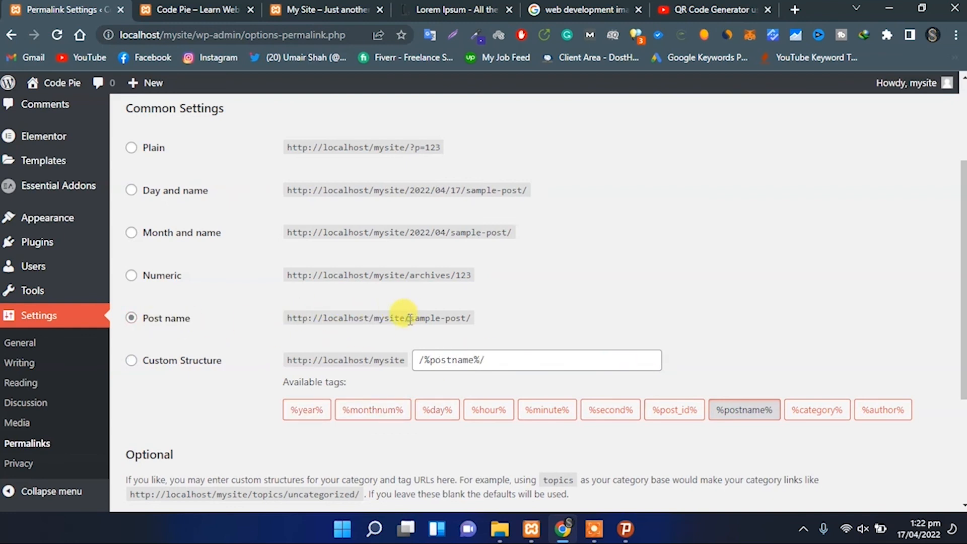
drag(410, 319, 465, 318)
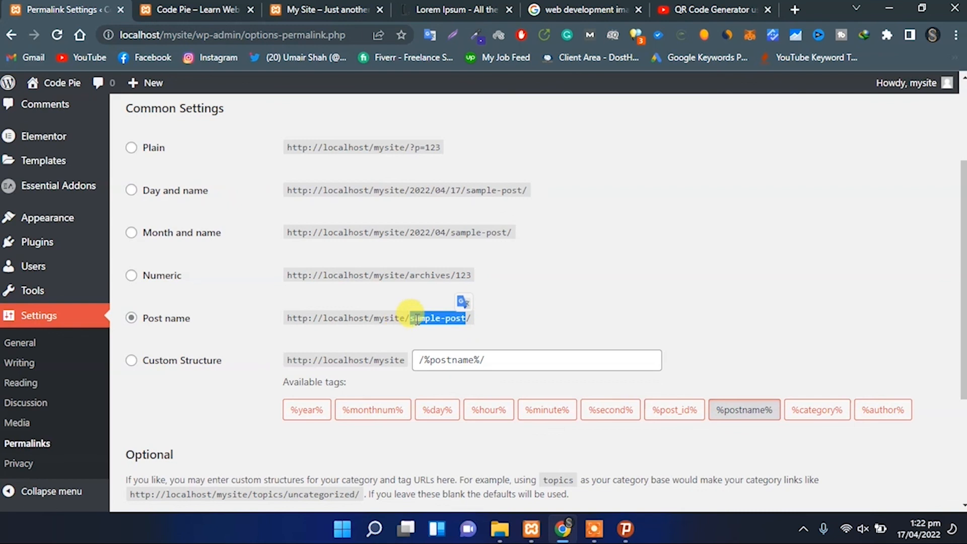
scroll(378, 349, down, 4)
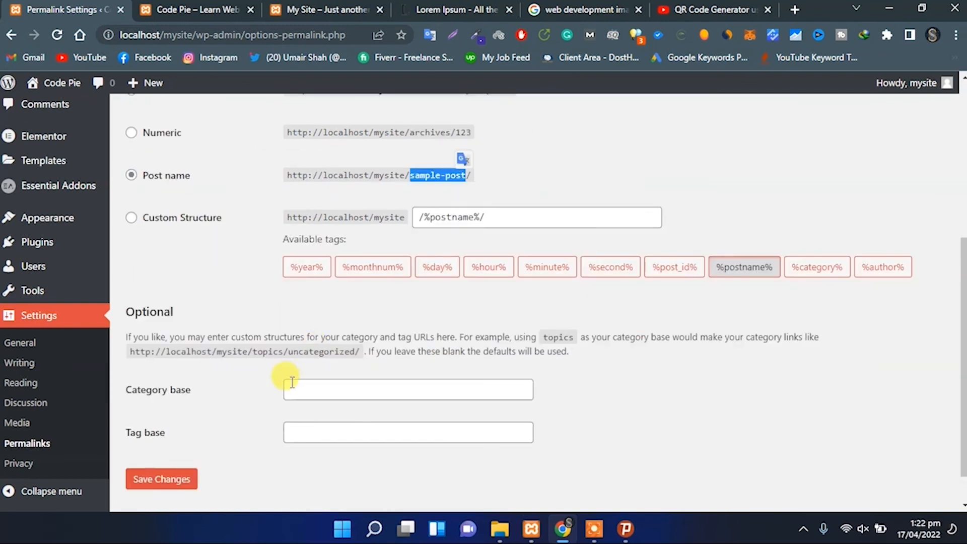
click(306, 347)
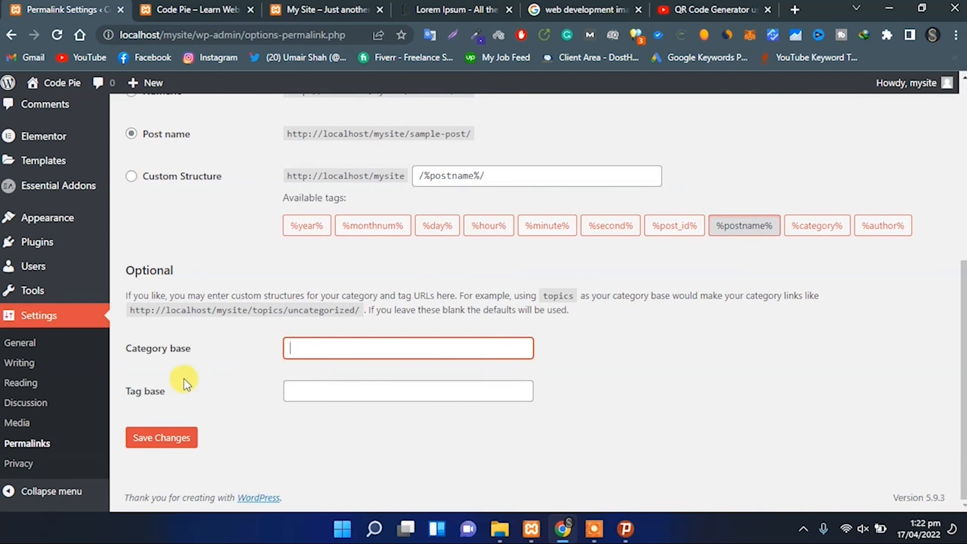
click(164, 439)
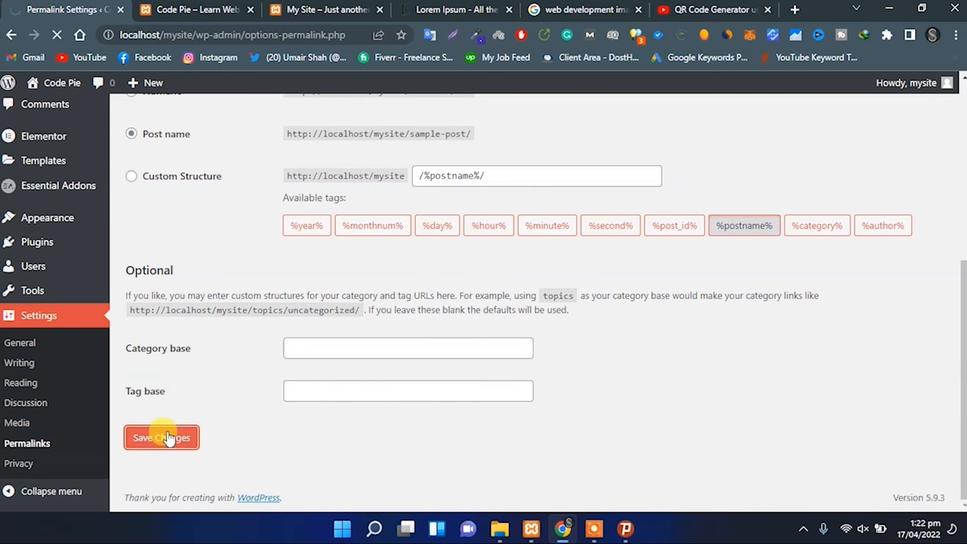
Create a new Privacy Policy page from the Privacy settings, publish it, and return to the Privacy settings.
scroll(172, 429, down, 6)
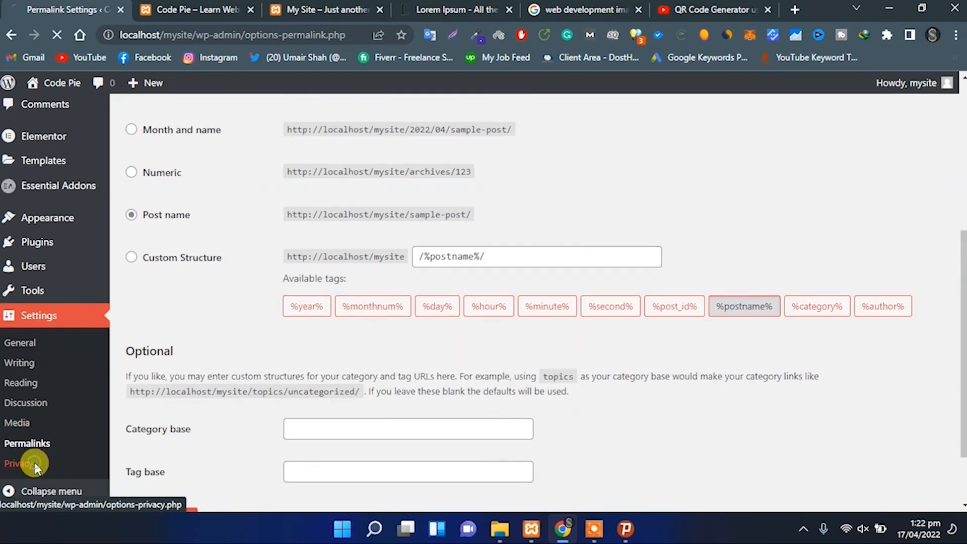
click(34, 462)
scroll(422, 369, down, 3)
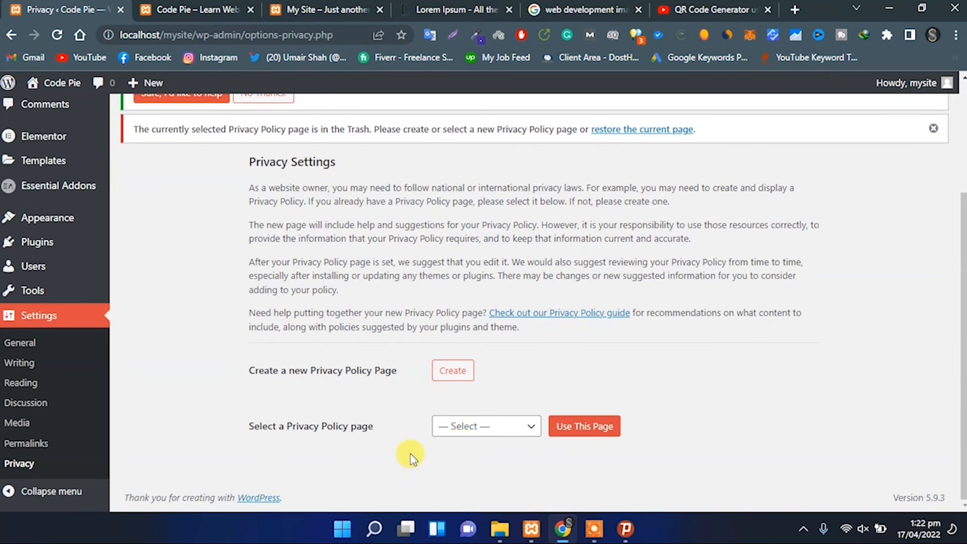
click(456, 426)
click(229, 379)
click(467, 381)
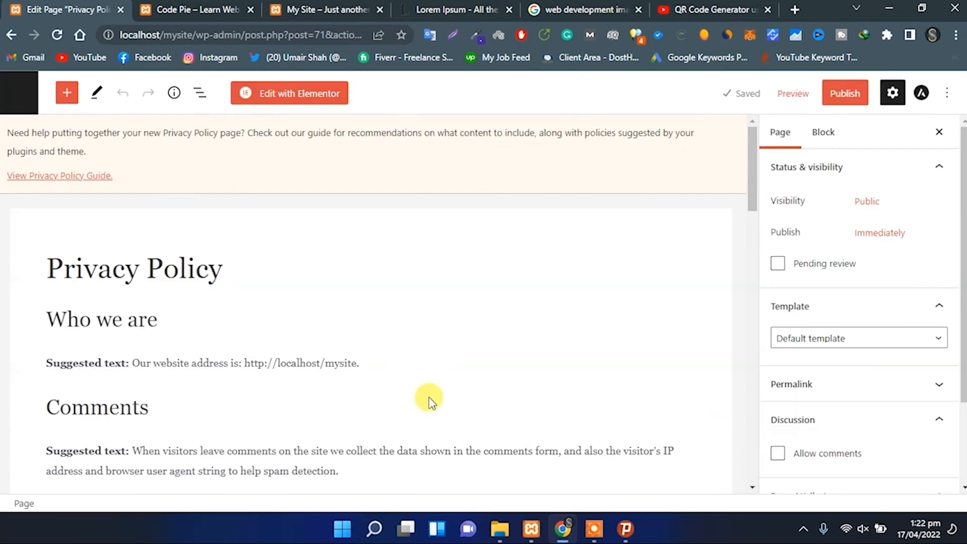
click(845, 93)
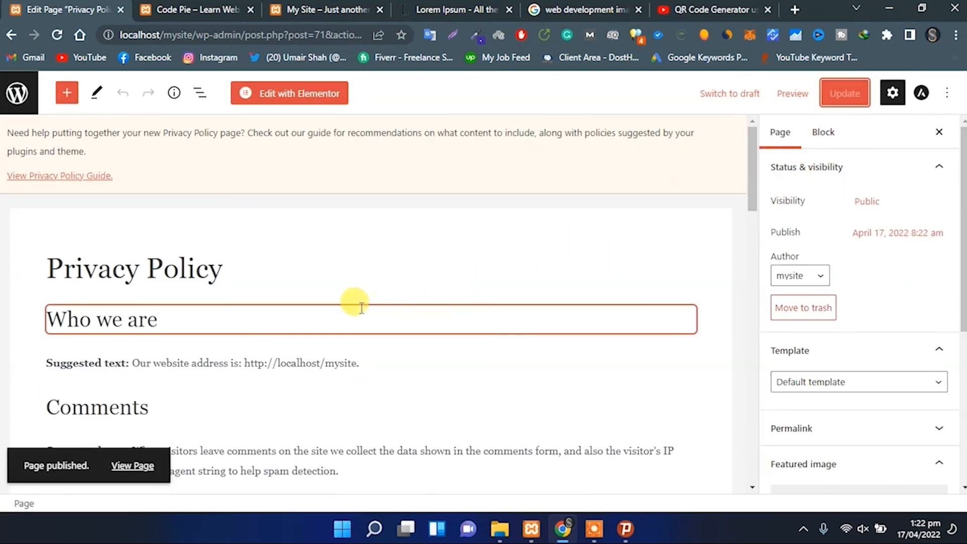
click(15, 35)
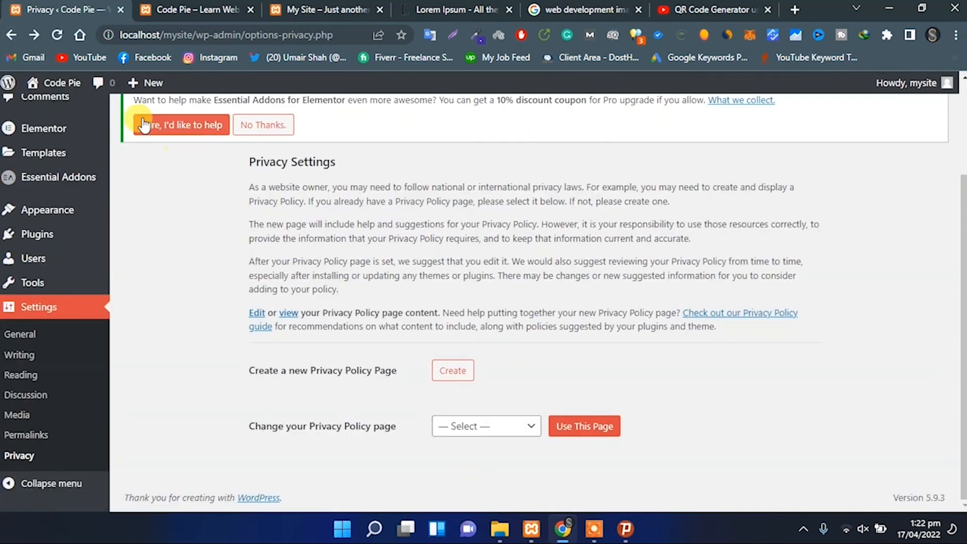
Assign the existing Privacy Policy page as the site's privacy policy page.
click(57, 34)
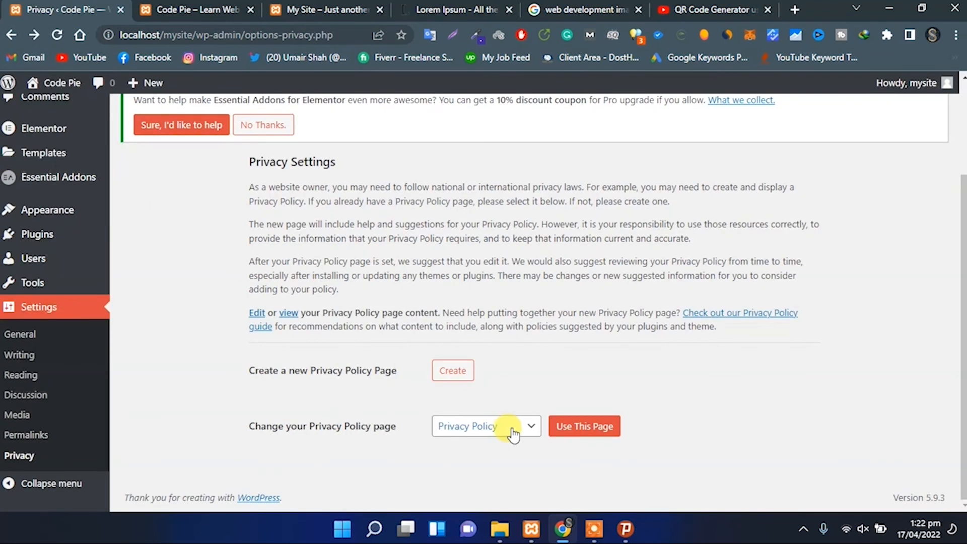
click(579, 428)
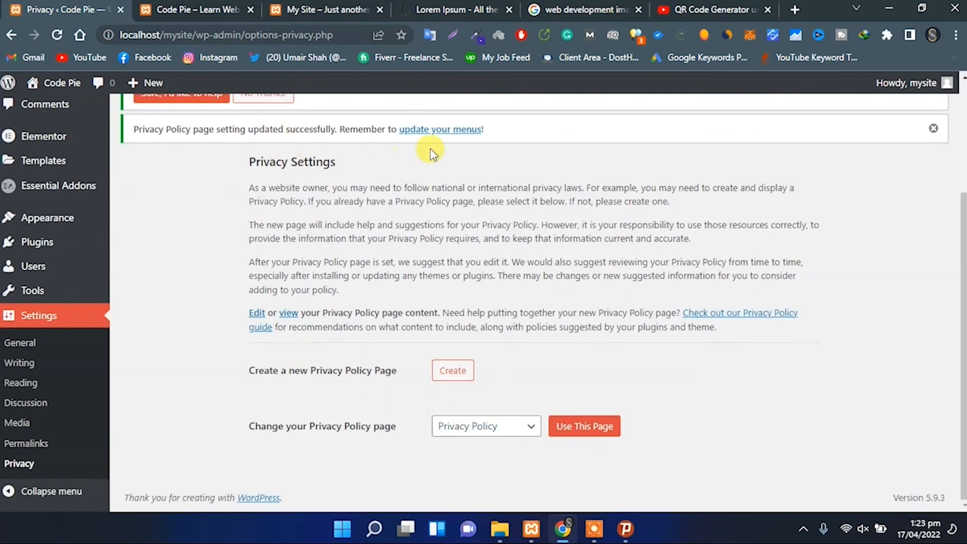
click(45, 496)
click(9, 458)
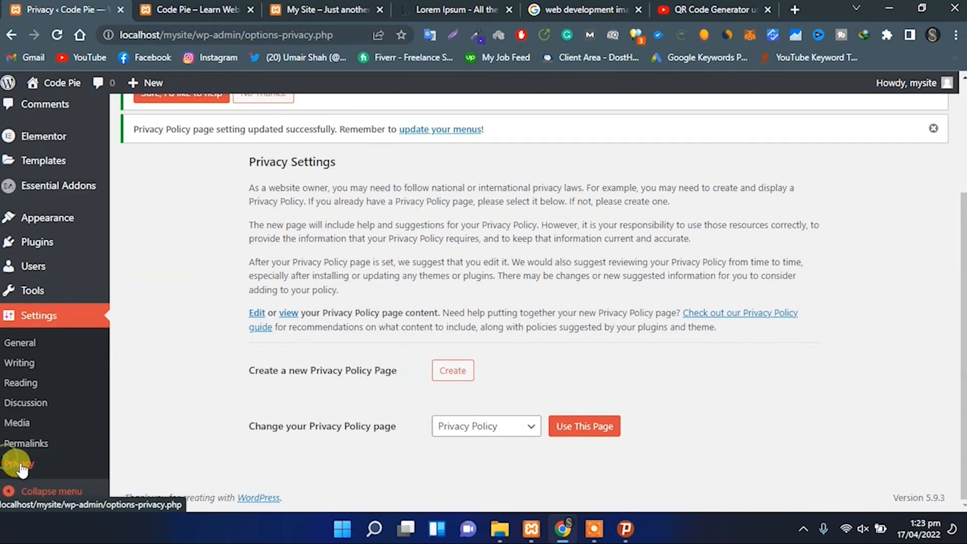
click(18, 492)
click(9, 491)
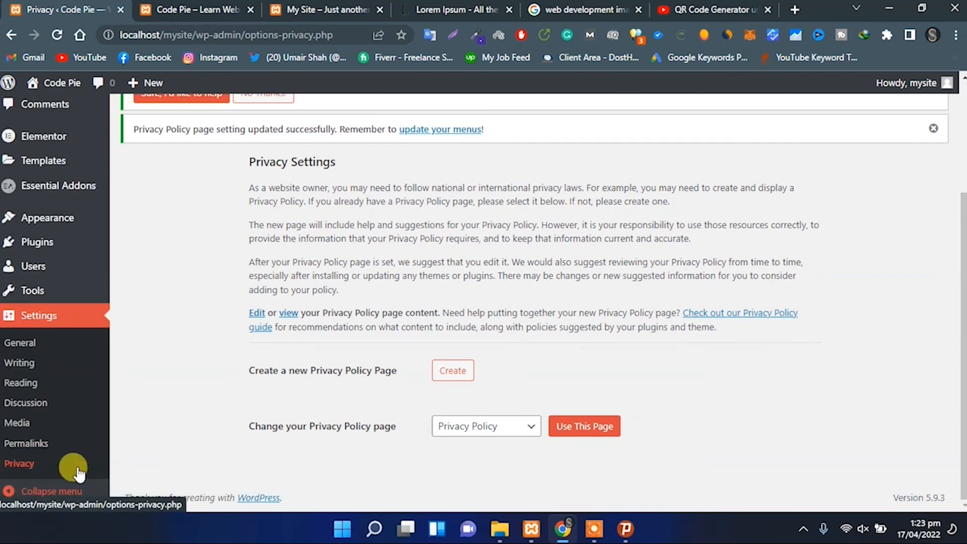
scroll(71, 297, up, 3)
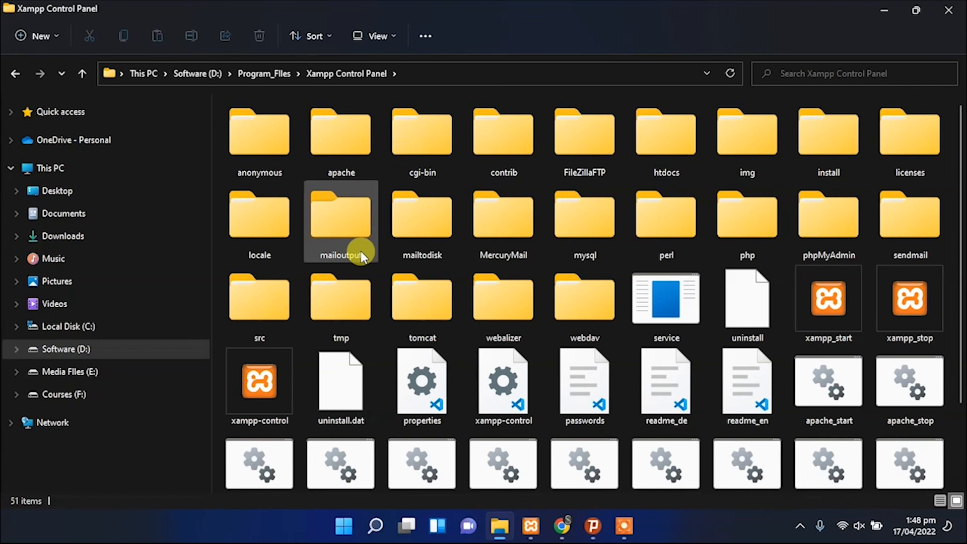
Rename the mysite folder inside XAMPP's htdocs folder as codepie.
double_click(653, 138)
right_click(416, 145)
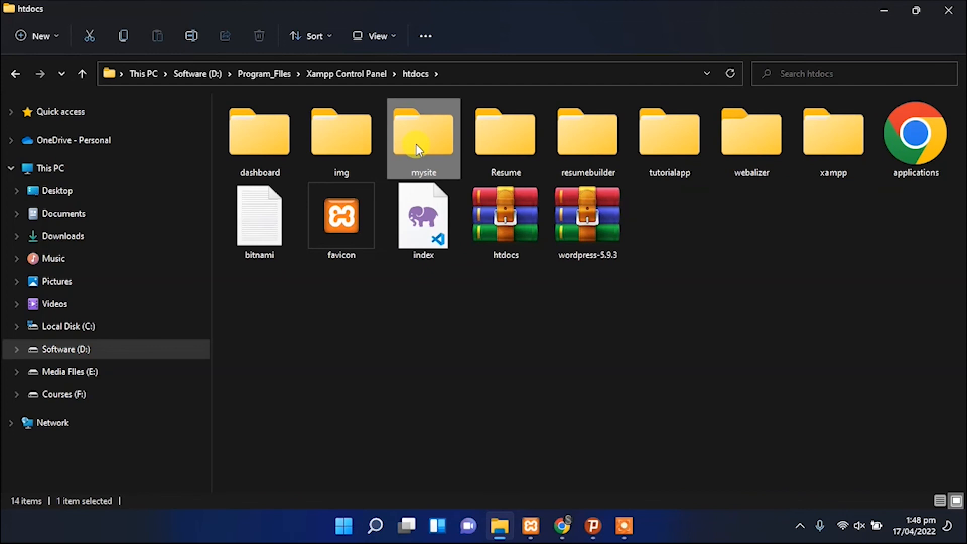
click(492, 161)
key(BackSpace)
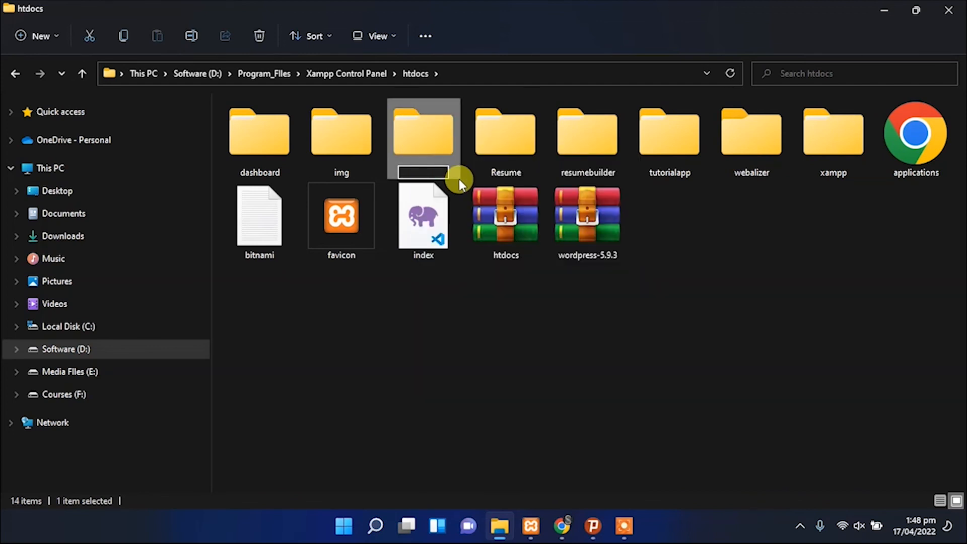
text(codepie)
key(Return)
click(410, 380)
Switch to Chrome and load the site at its old address, localhost/mysite.
click(561, 526)
click(219, 29)
key(Return)
Load the site at localhost/codepie and follow the Code Pie site title link to check where it leads.
click(217, 27)
click(253, 33)
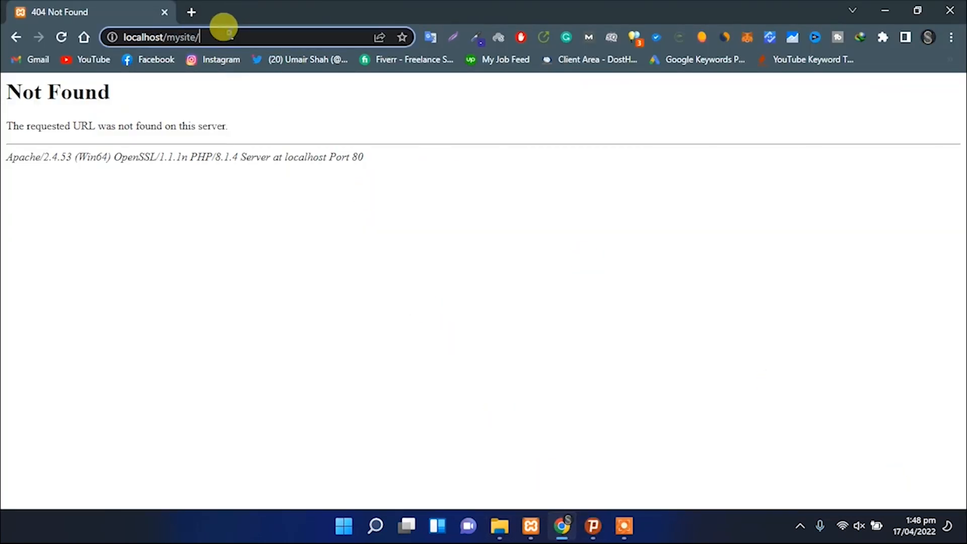
key(BackSpace)
key(BackSpace)
key(BackSpace)
key(BackSpace)
key(BackSpace)
key(BackSpace)
key(BackSpace)
text(c)
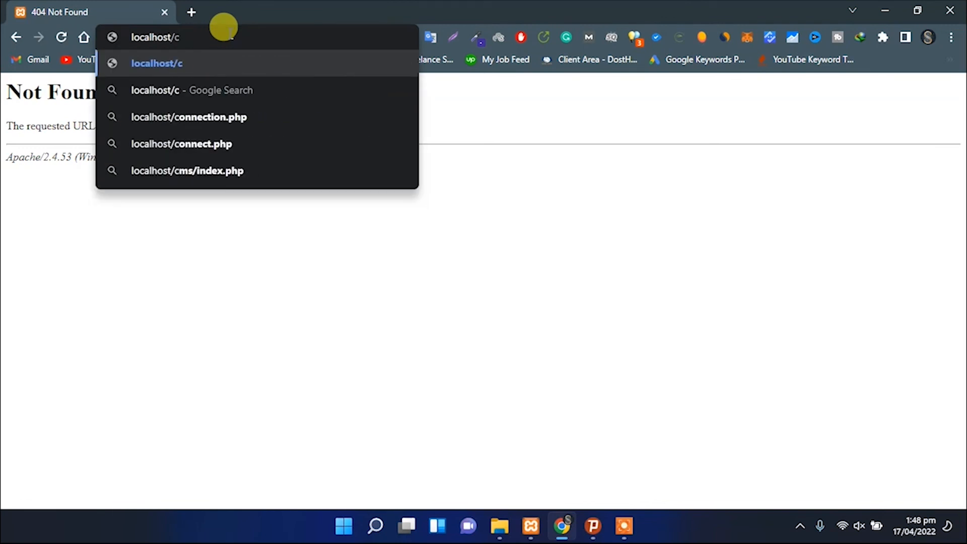
text(odepie)
key(Return)
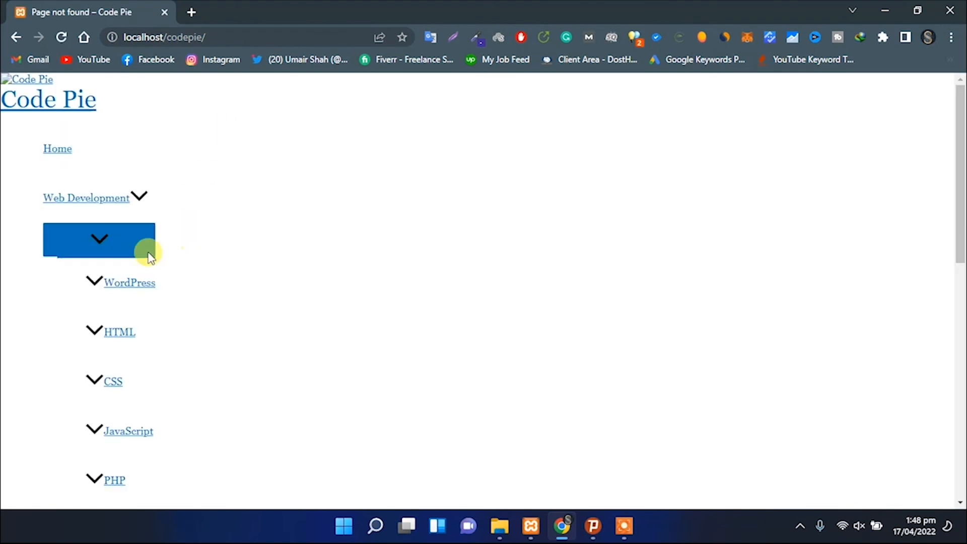
click(19, 100)
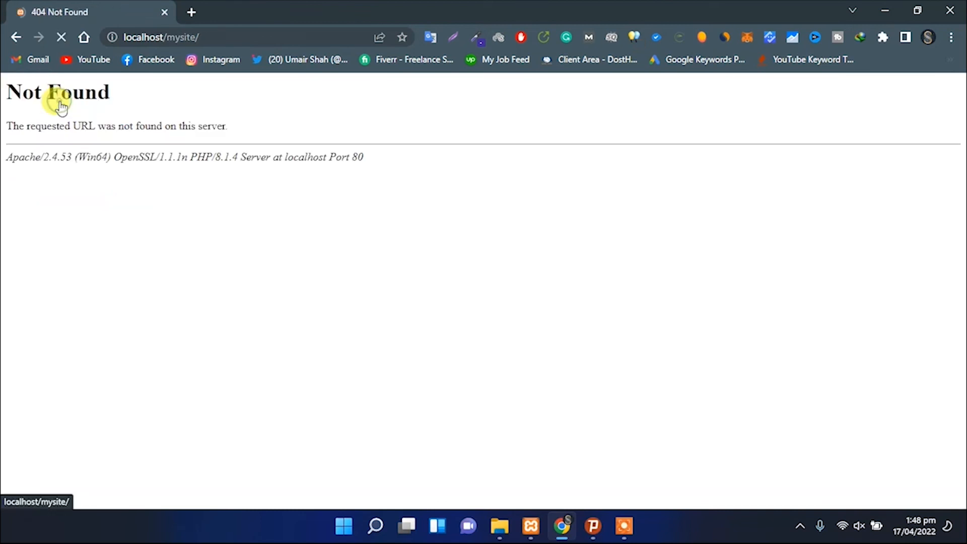
Launch phpMyAdmin from the XAMPP Control Panel and browse the wp_options table of the mysite database.
click(531, 526)
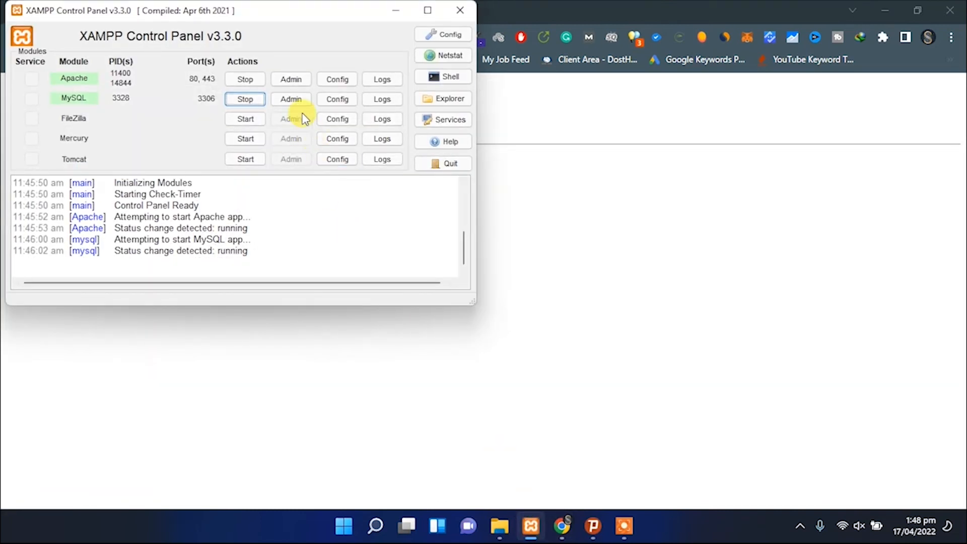
click(291, 99)
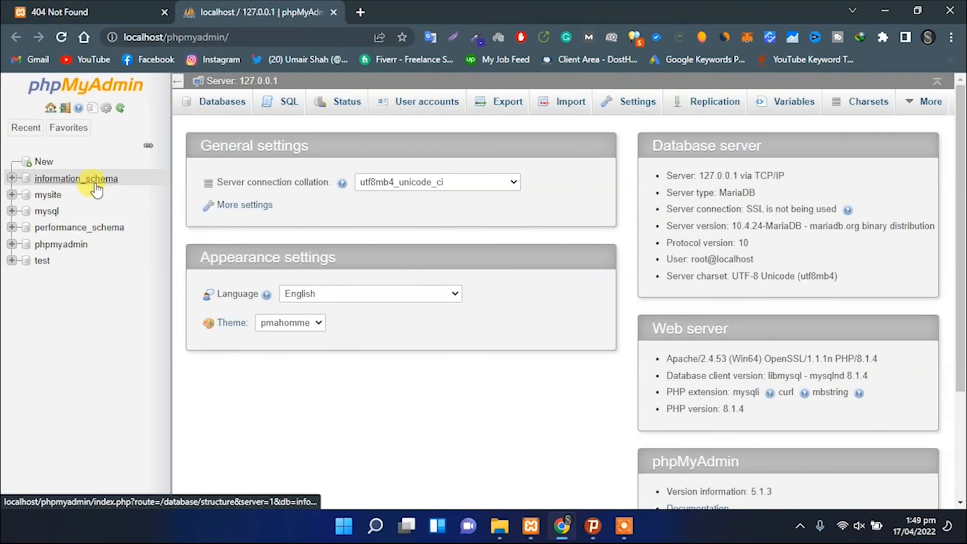
click(50, 195)
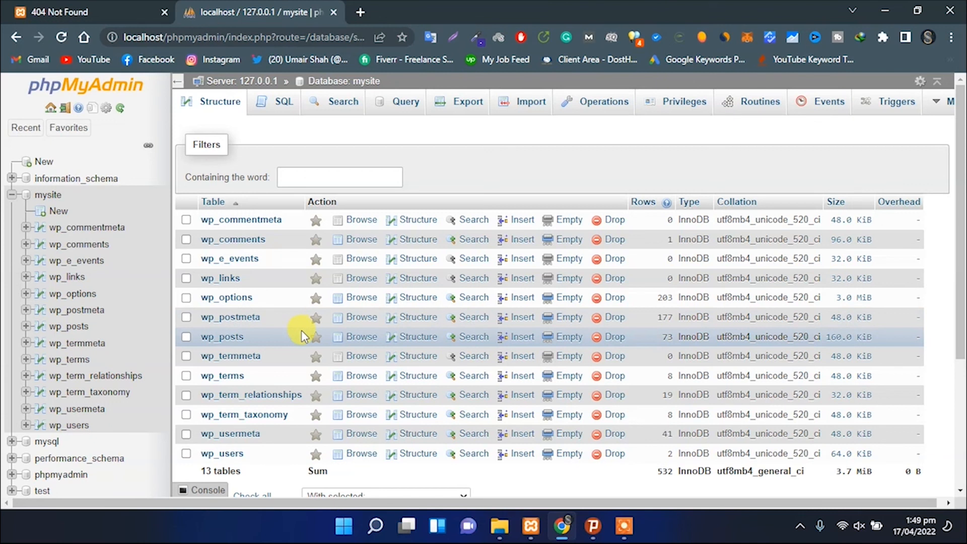
scroll(302, 331, down, 1)
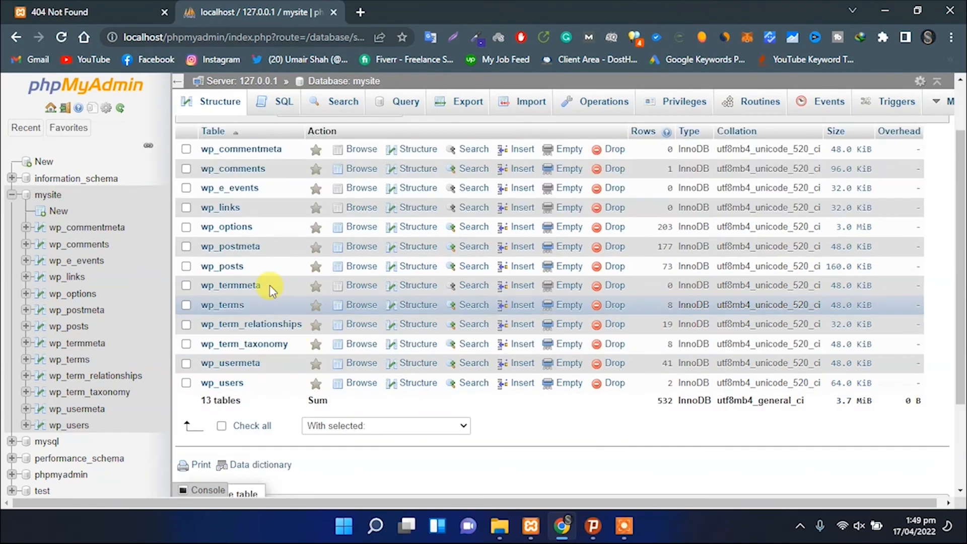
click(241, 227)
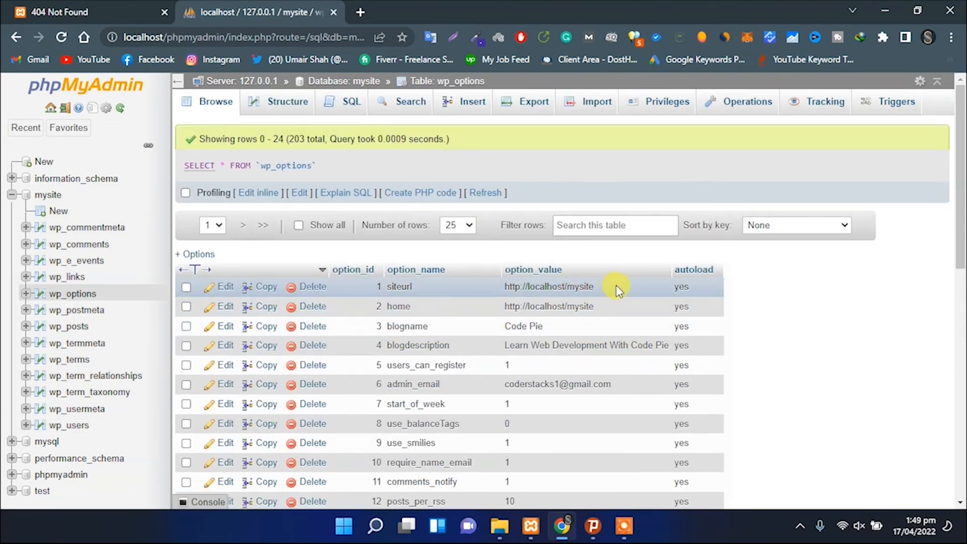
double_click(547, 292)
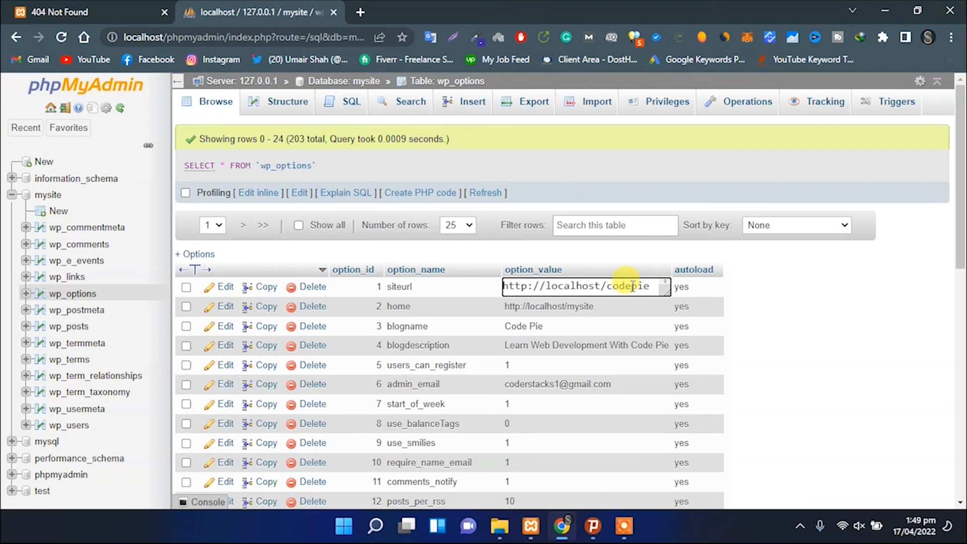
click(594, 309)
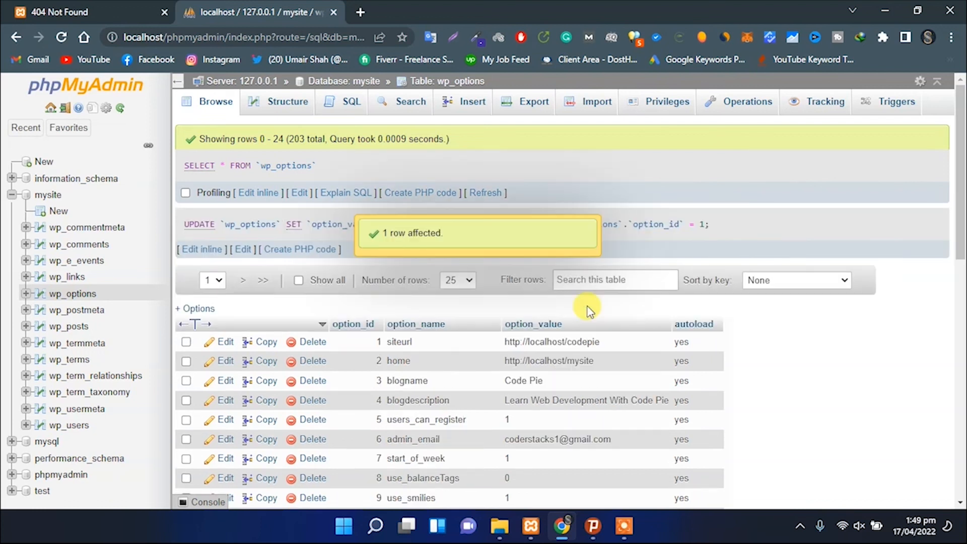
double_click(579, 353)
key(BackSpace)
key(BackSpace)
key(BackSpace)
key(BackSpace)
key(BackSpace)
key(BackSpace)
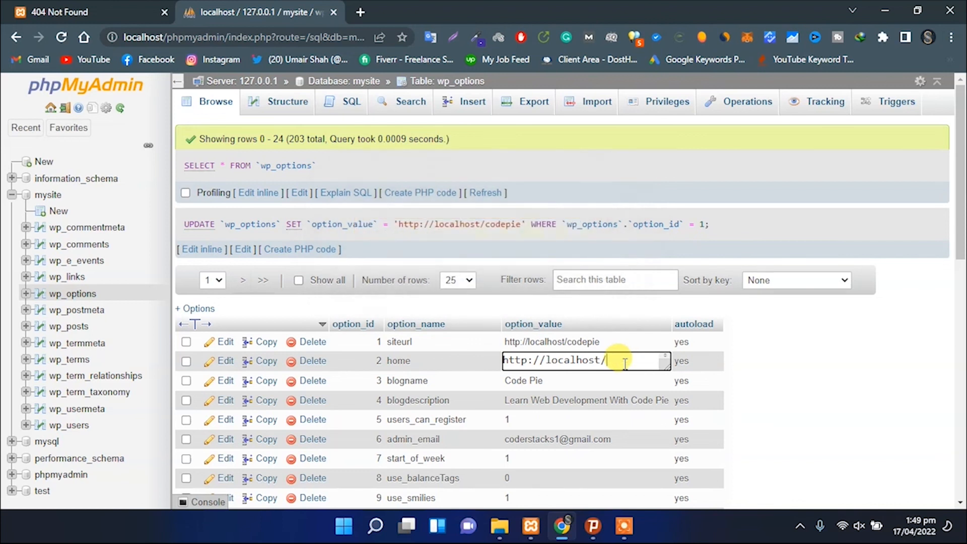
key(Return)
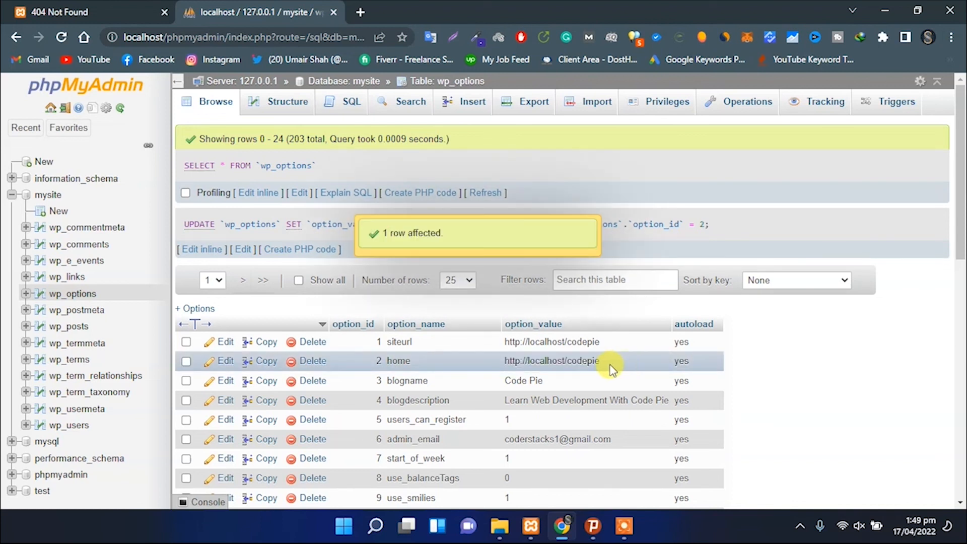
scroll(571, 356, down, 3)
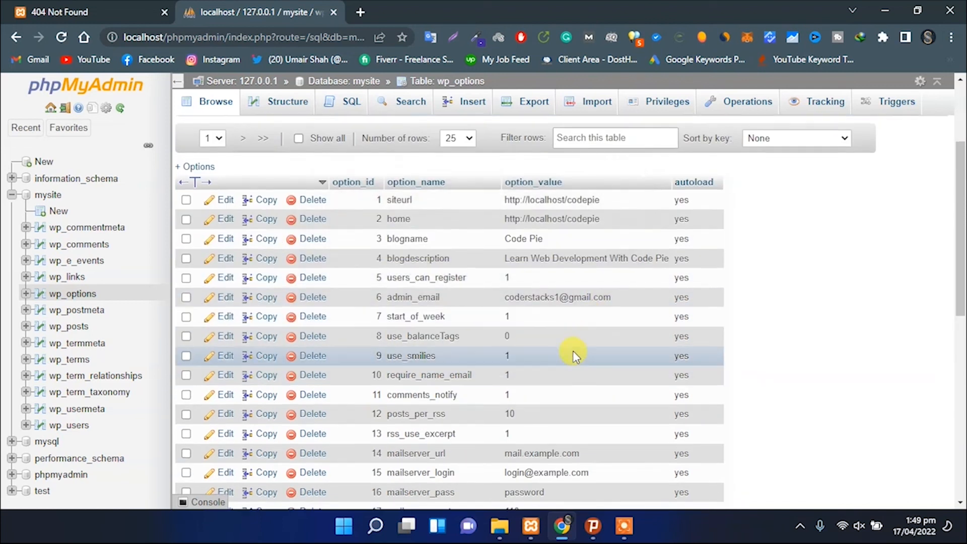
scroll(578, 339, down, 9)
scroll(566, 391, up, 12)
Load localhost/codepie in the tab with the old site address and look over the home page.
click(121, 9)
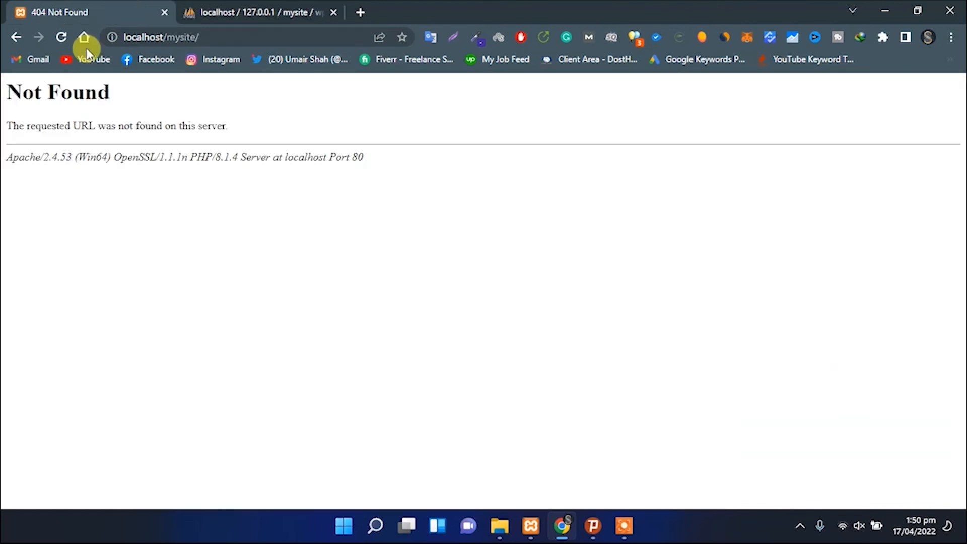
click(168, 39)
text(localhost/codepie)
key(Return)
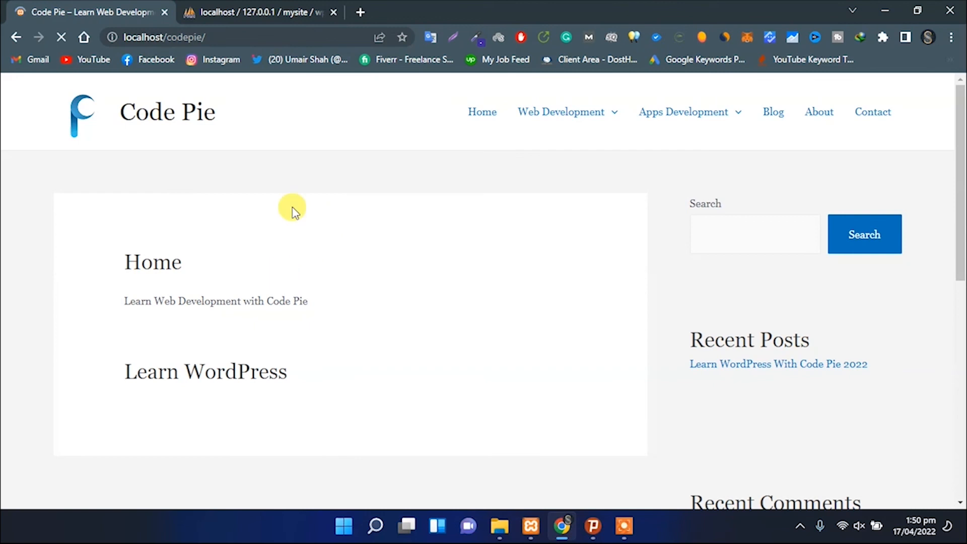
scroll(363, 302, down, 10)
scroll(363, 301, up, 10)
scroll(235, 212, down, 5)
scroll(217, 197, up, 5)
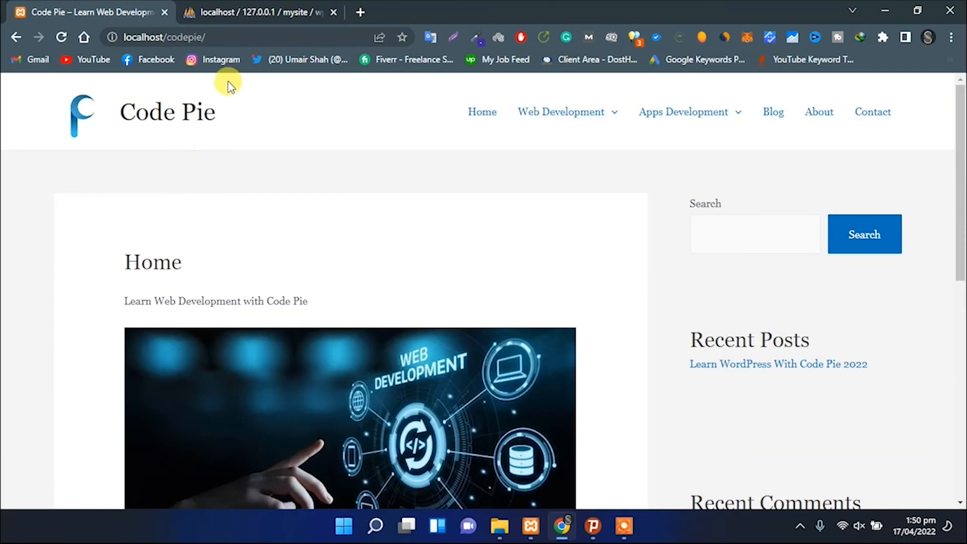
Go to the site's admin area at localhost/codepie/wp-admin.
click(254, 37)
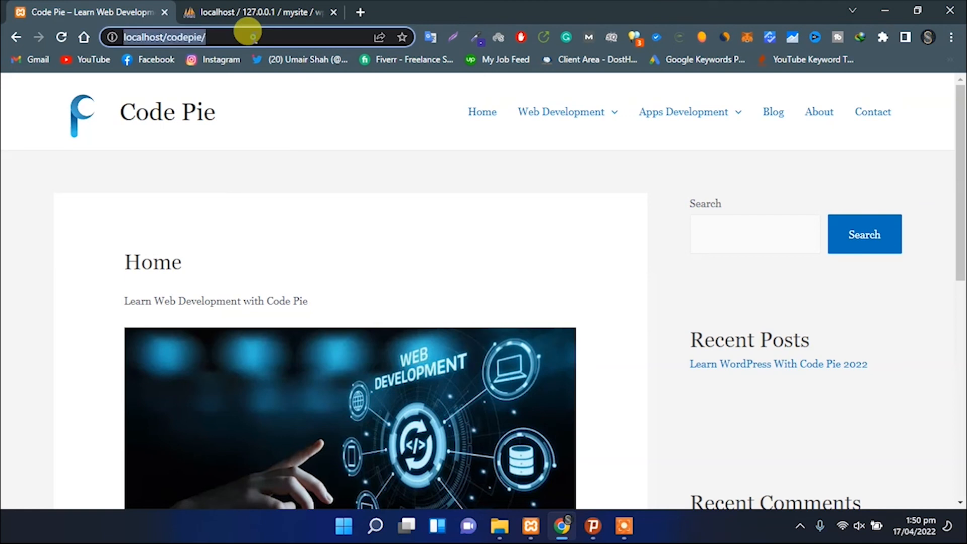
click(248, 34)
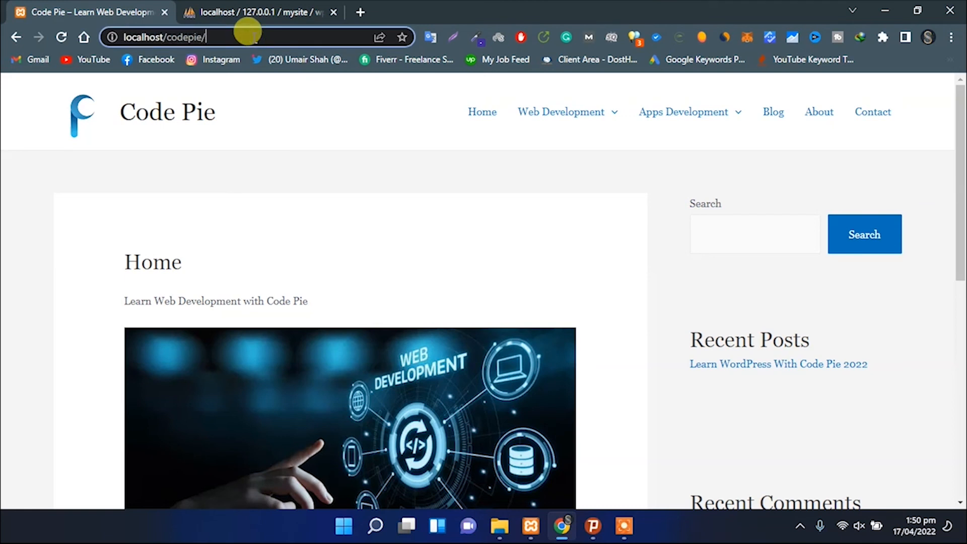
text(wp)
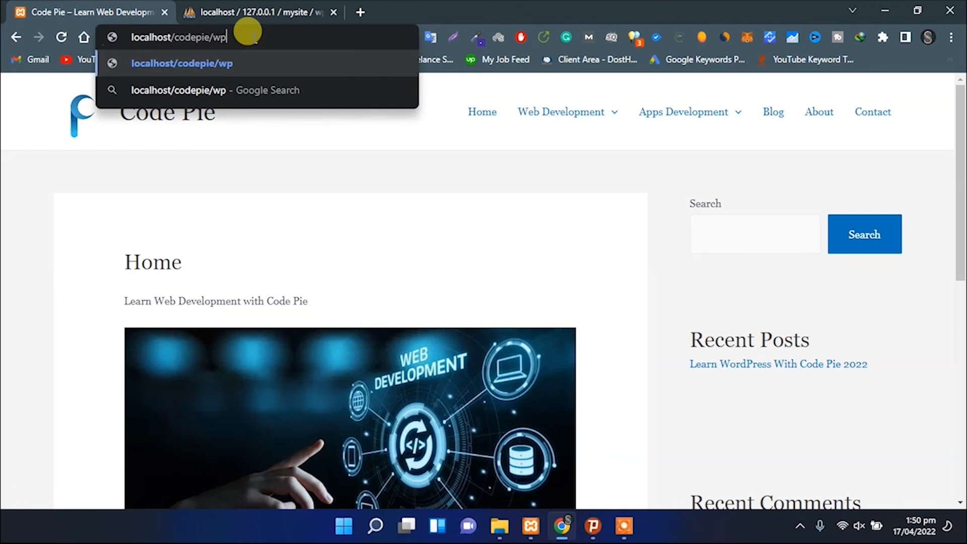
text(-admin)
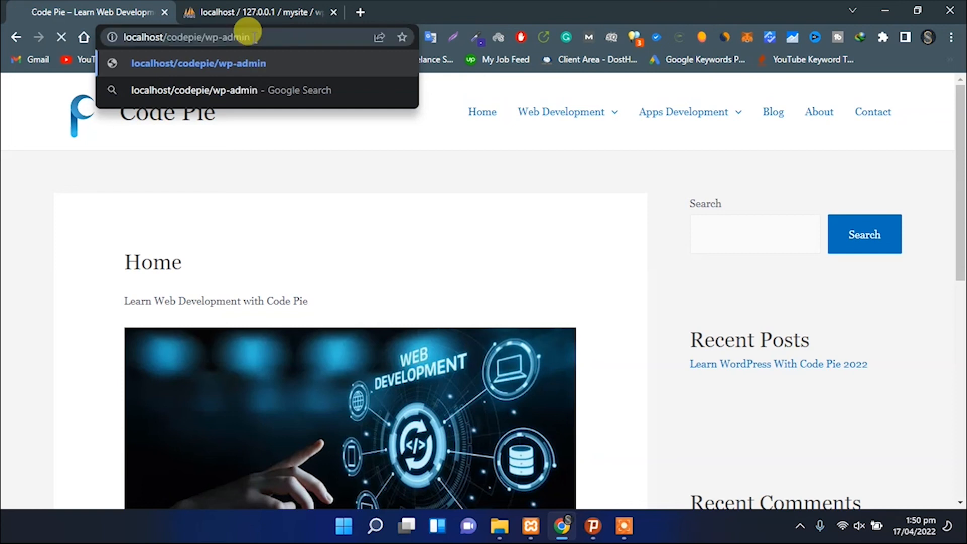